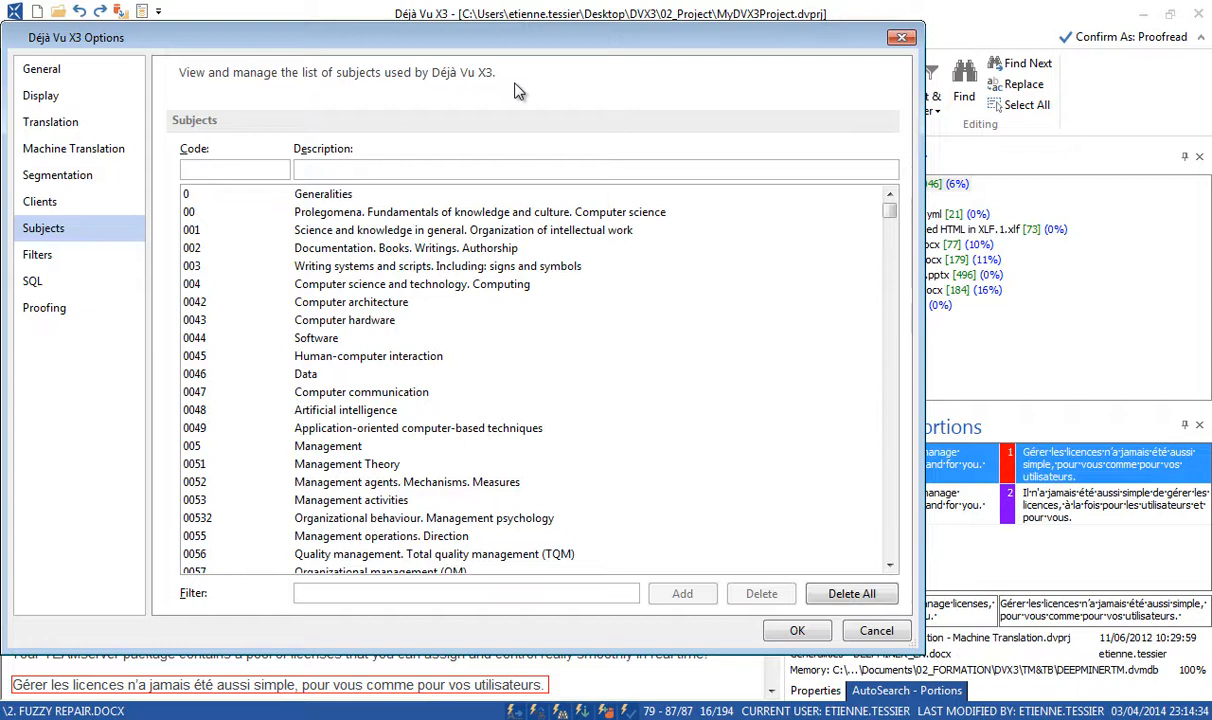
# Open the file location chooser for the Shared Settings Path in the general options
pyautogui.click(68, 72)
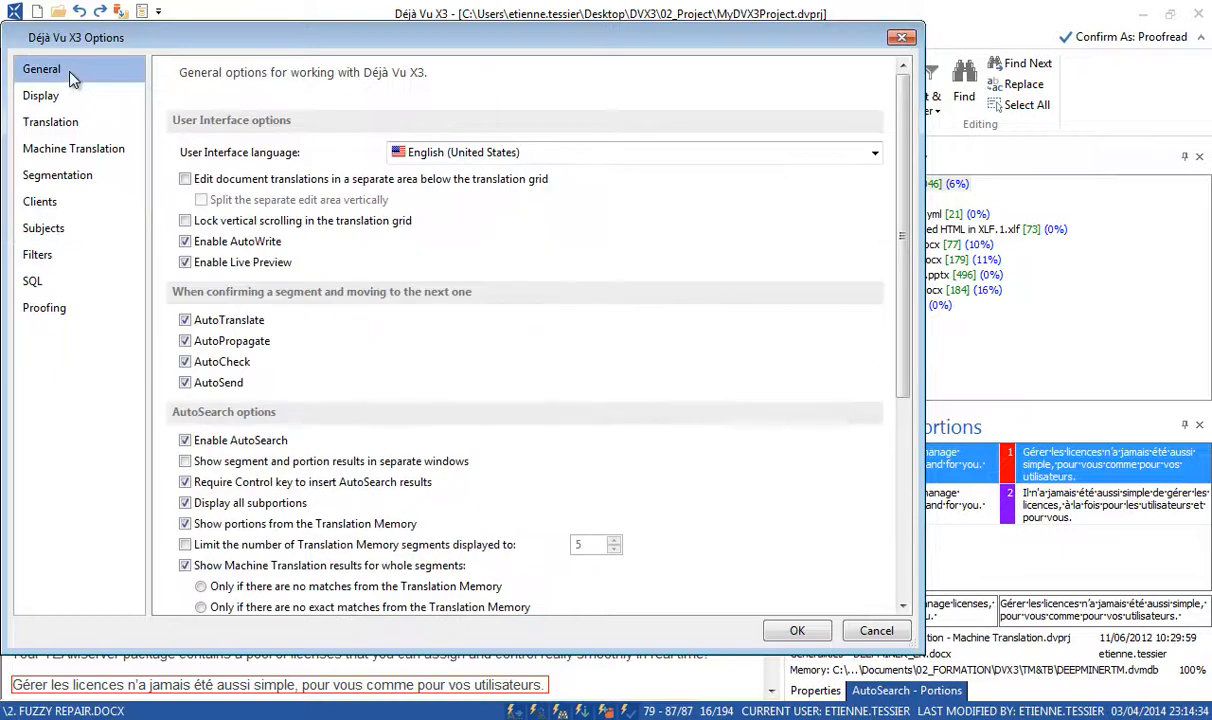
pyautogui.moveTo(905, 120); pyautogui.dragTo(903, 326)
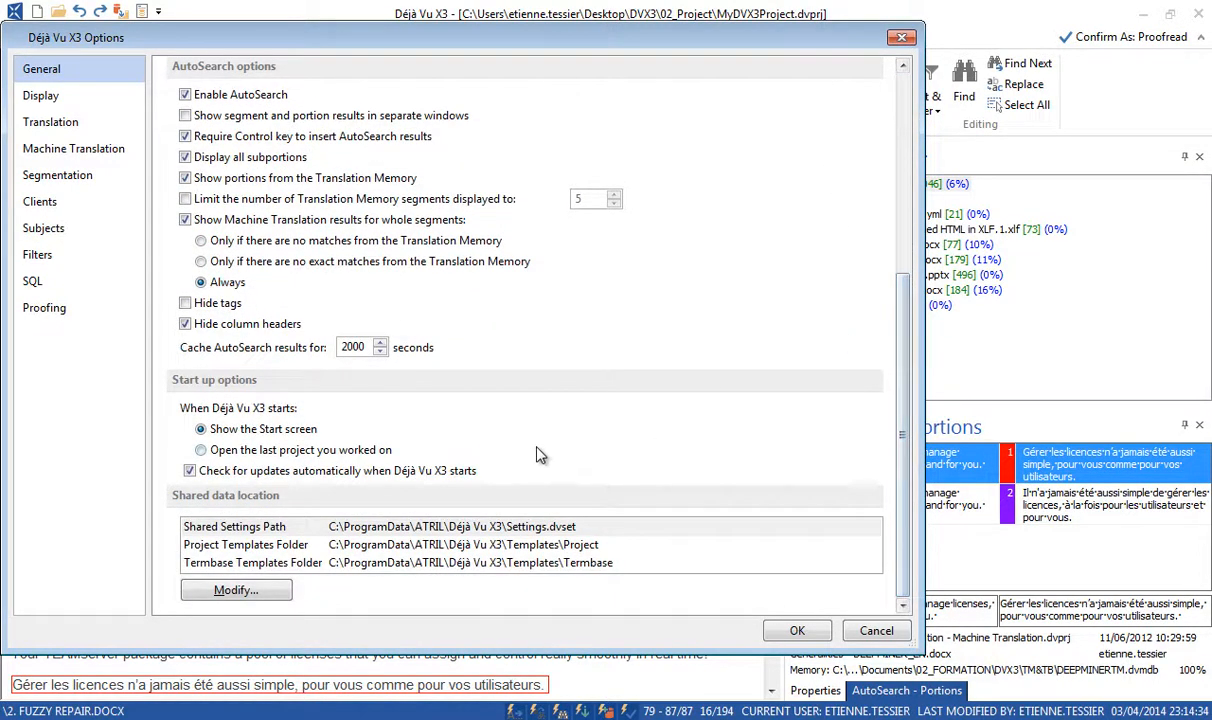
pyautogui.click(528, 533)
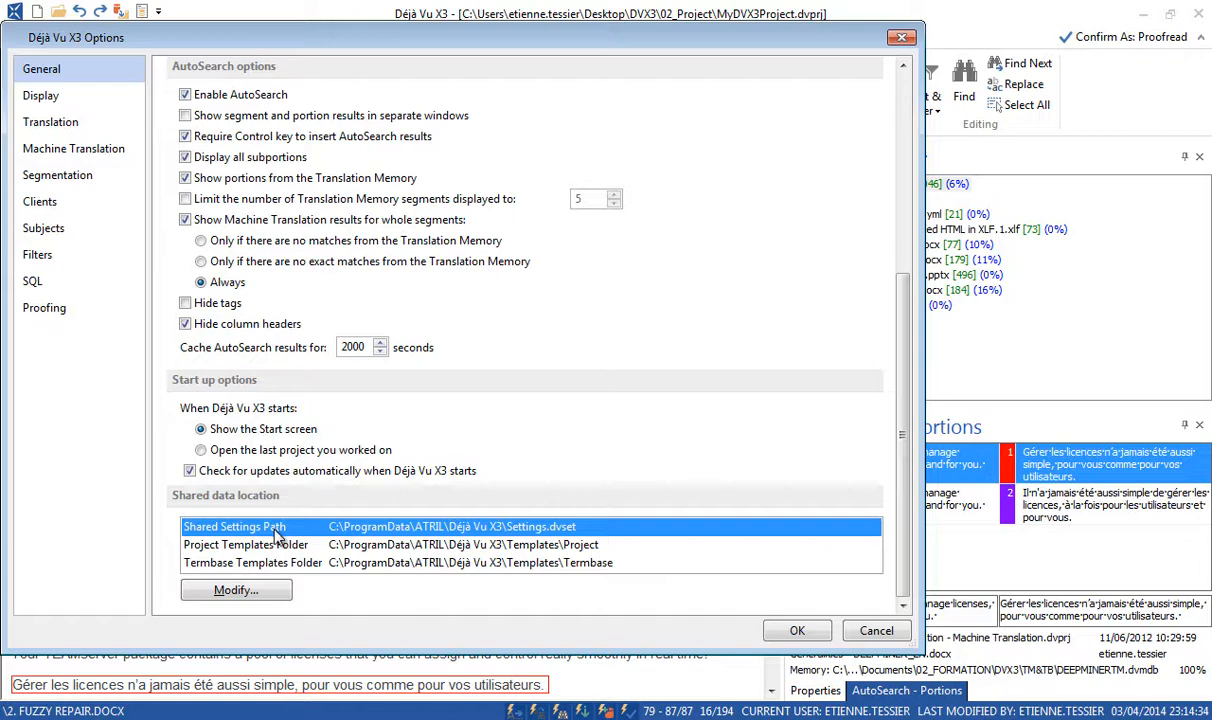
pyautogui.click(258, 596)
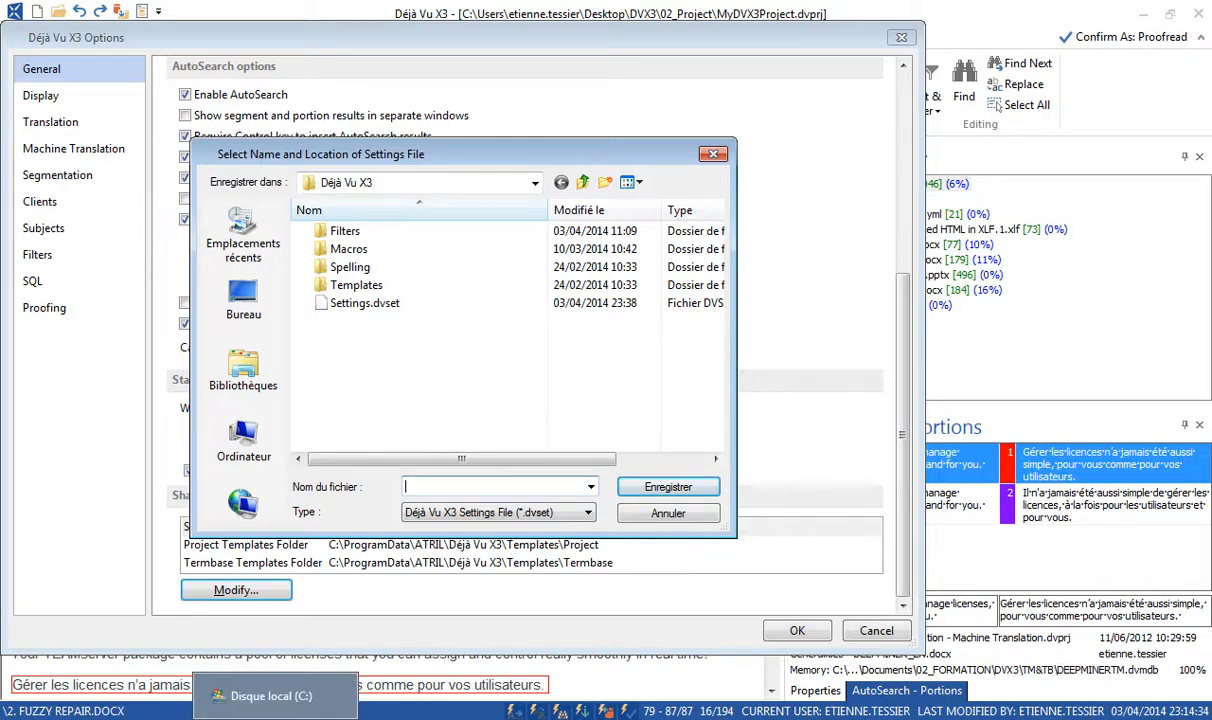
# In Windows Explorer, browse to C:\ProgramData\ATRIL\Déjà Vu X2, locate Settings.dvset and copy the folder's path
pyautogui.click(275, 697)
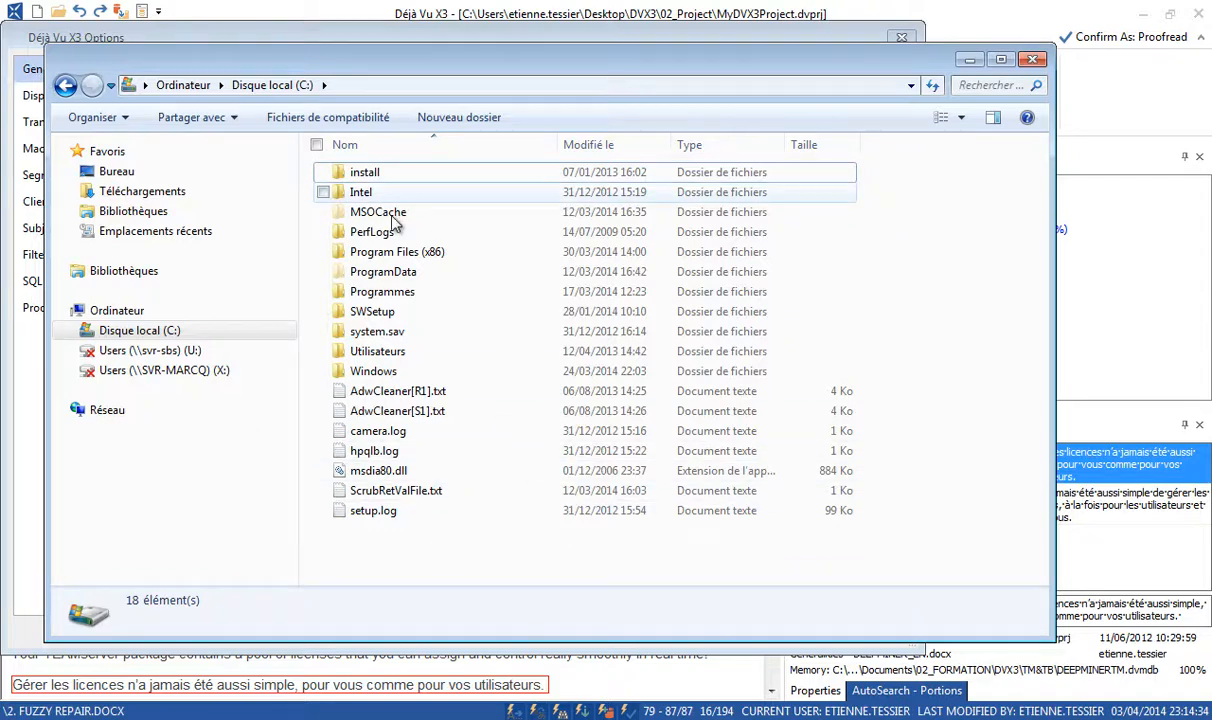
pyautogui.click(388, 272)
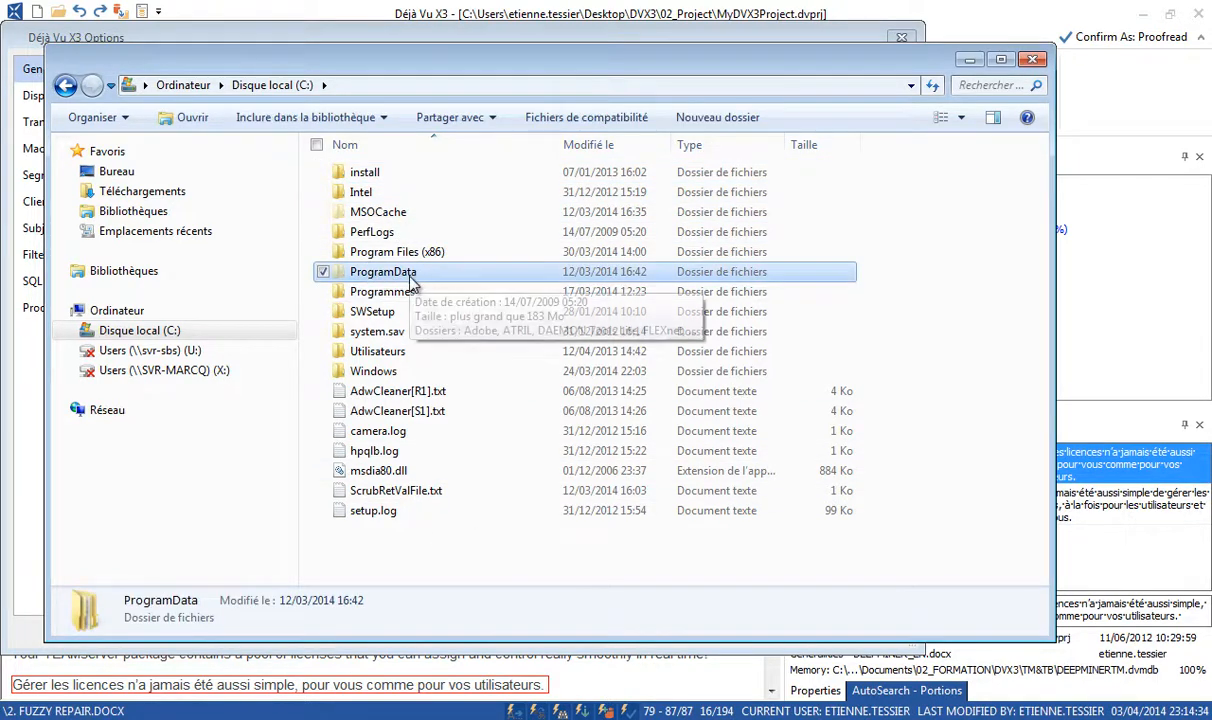
pyautogui.doubleClick(405, 277)
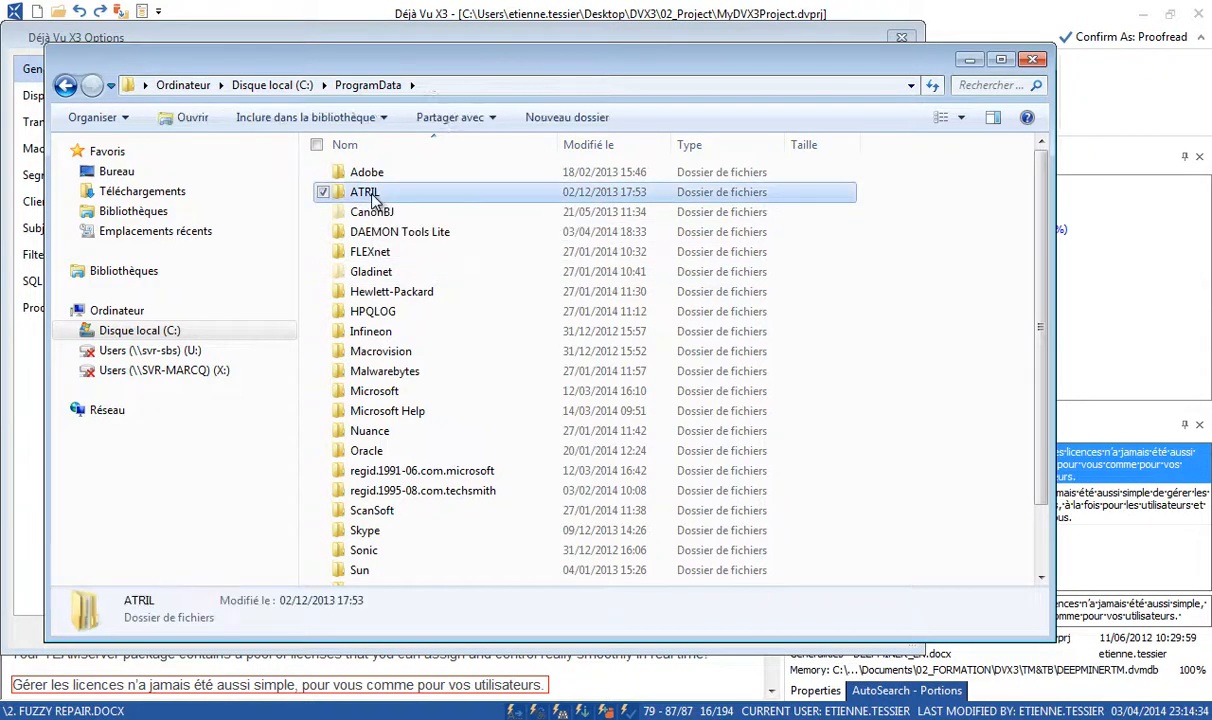
pyautogui.doubleClick(371, 197)
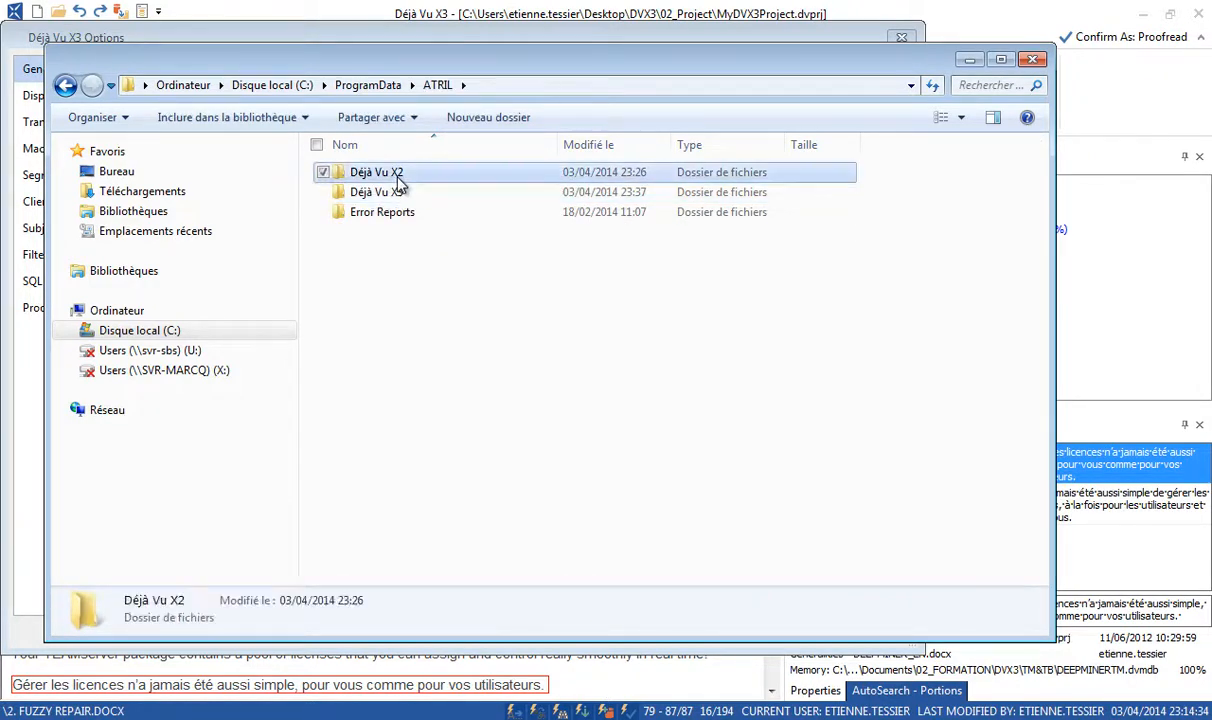
pyautogui.doubleClick(398, 178)
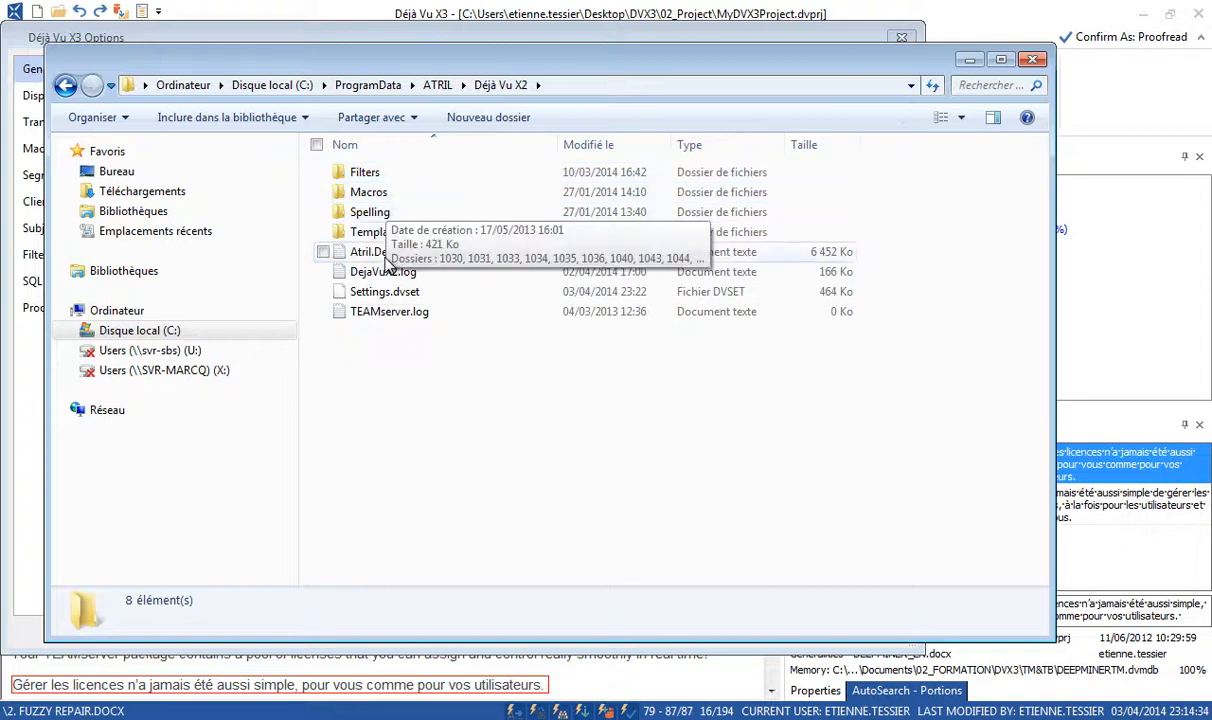
pyautogui.click(408, 291)
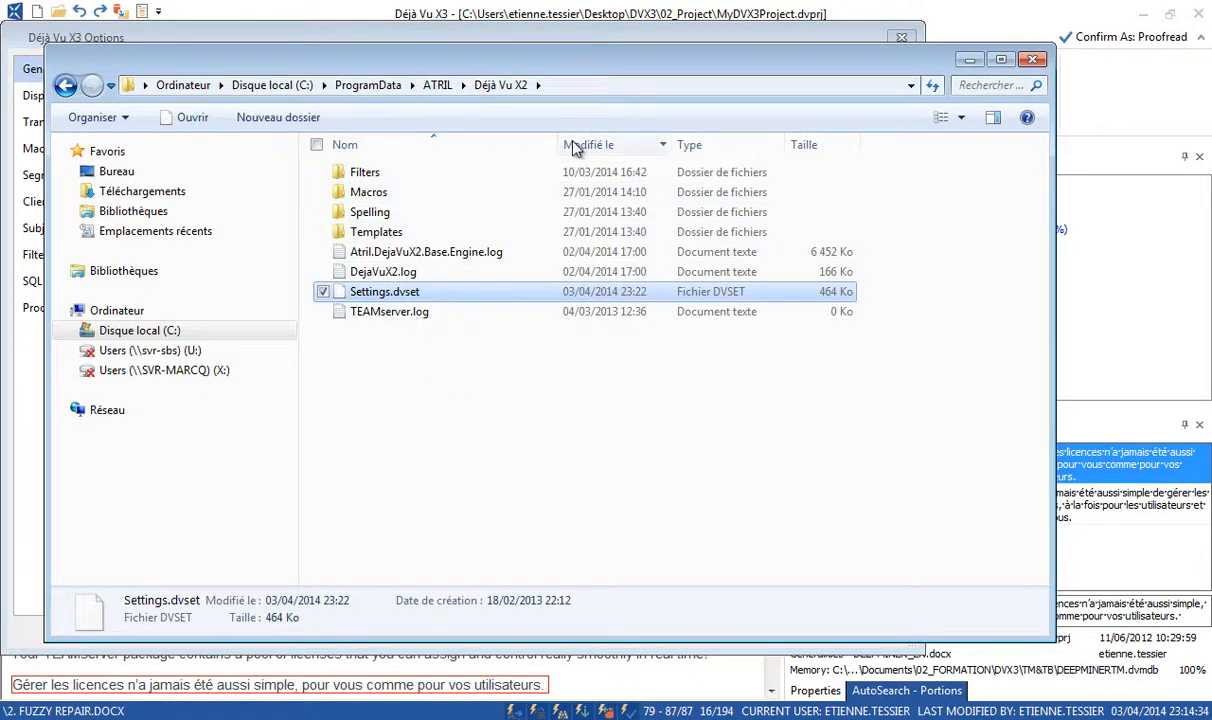
pyautogui.click(372, 292)
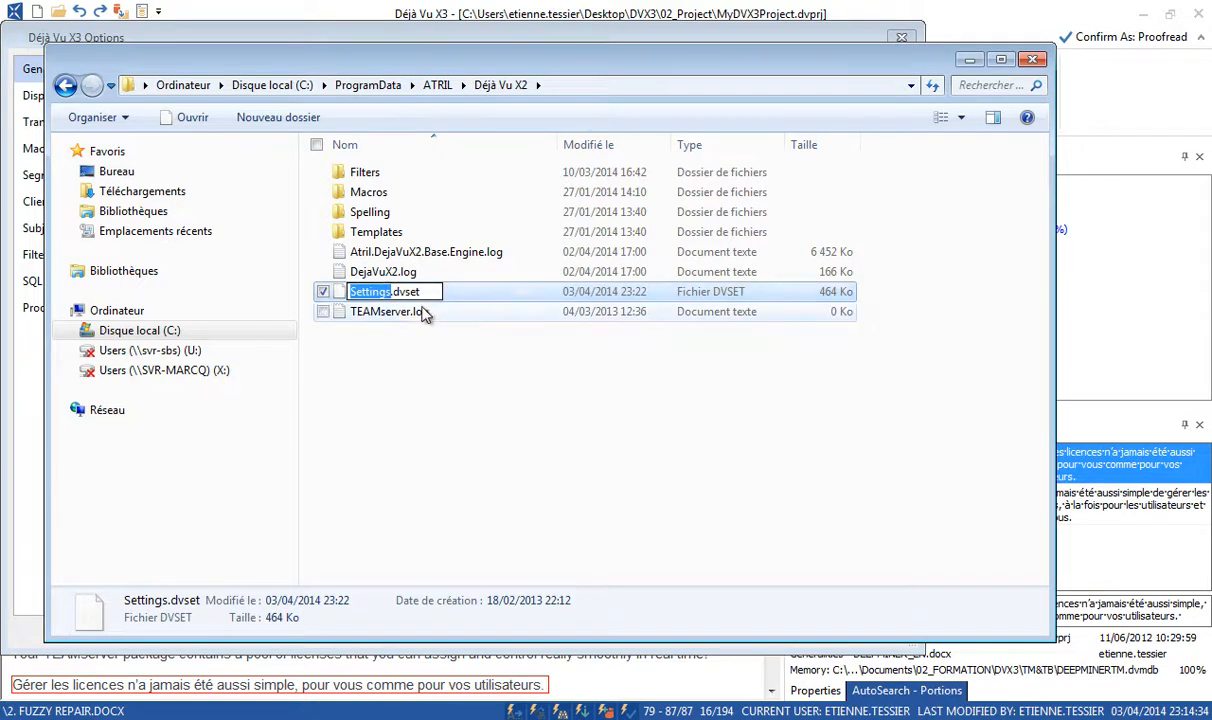
pyautogui.click(406, 311)
pyautogui.click(400, 292)
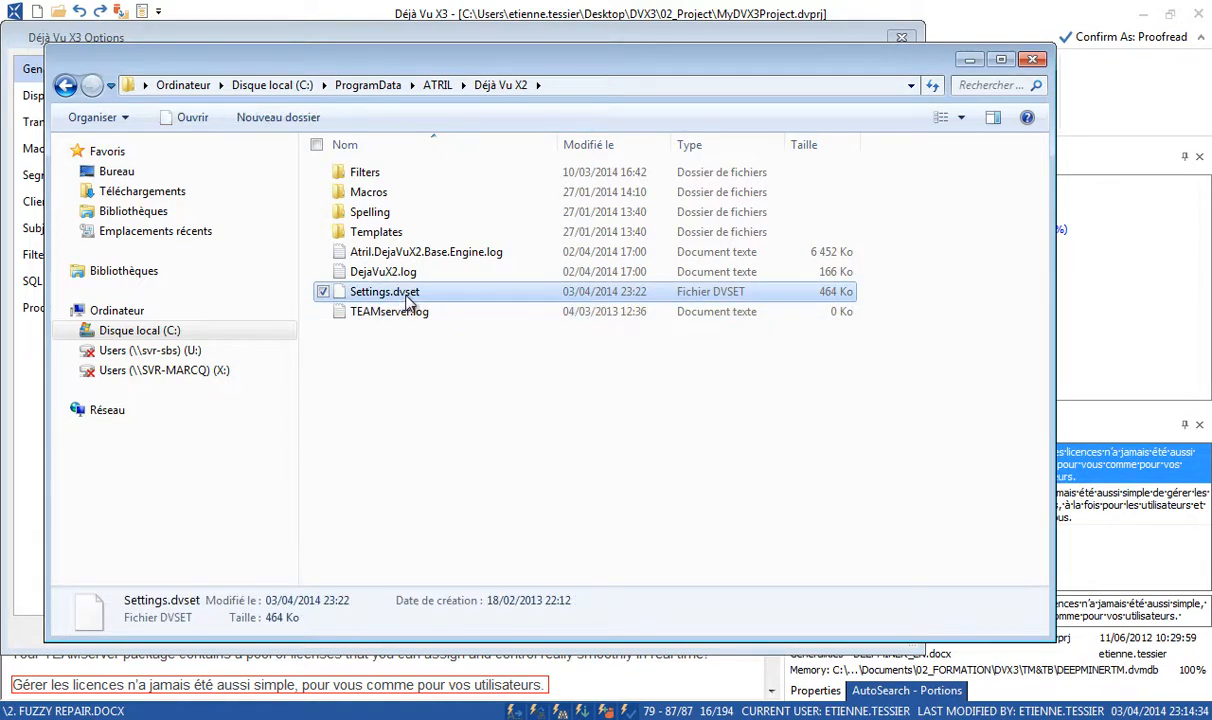
pyautogui.click(563, 88)
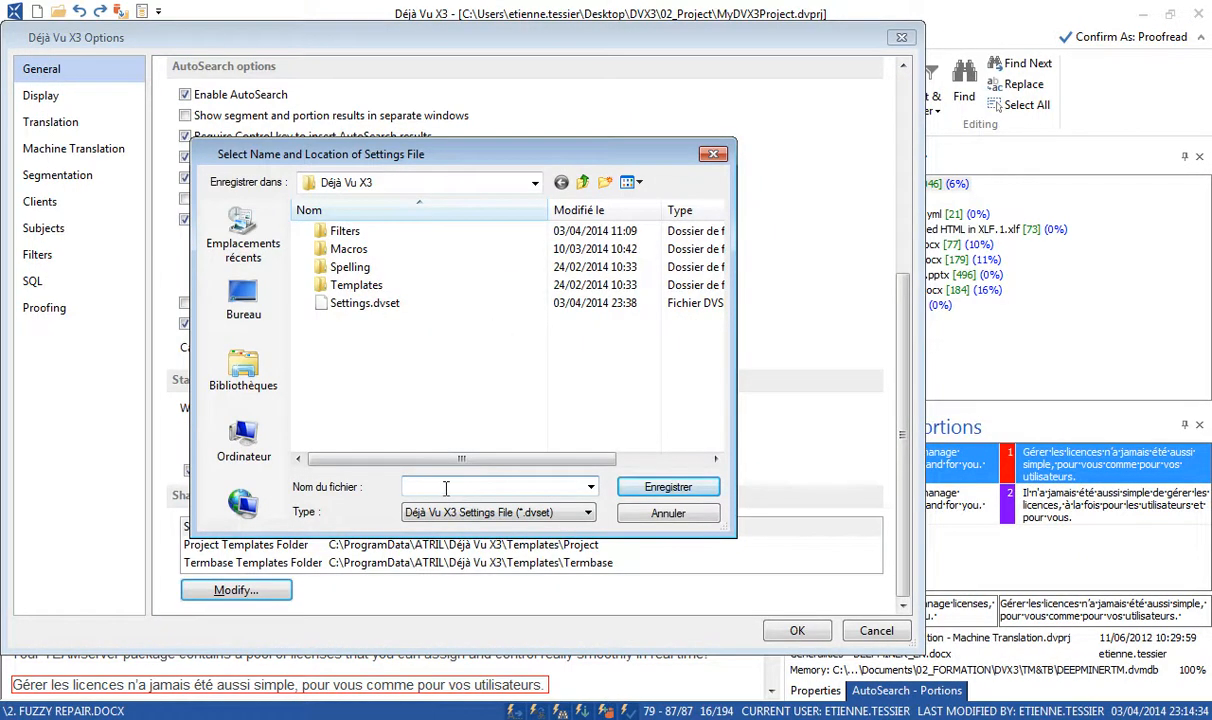
# Set the shared settings path to C:\ProgramData\ATRIL\Déjà Vu X2\Settings.dvset and check the list of clients
pyautogui.write('C:\\ProgramData\\ATRIL\\Déjà Vu X3')
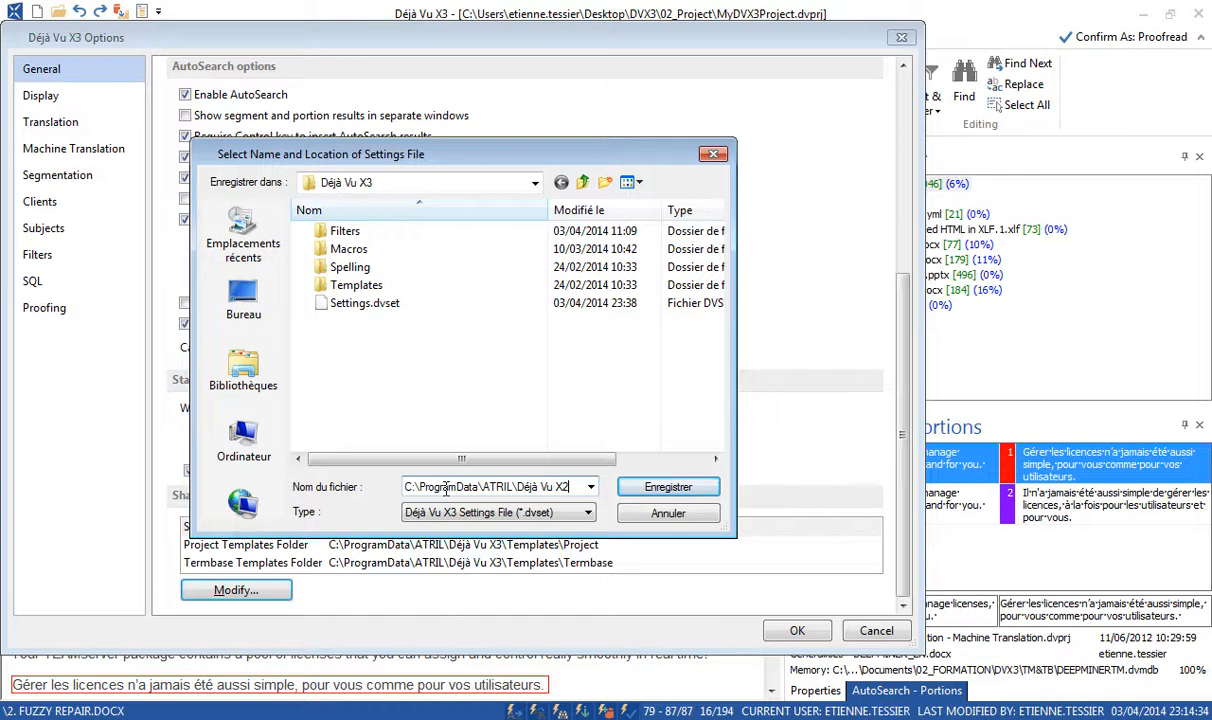
pyautogui.click(670, 490)
pyautogui.click(365, 303)
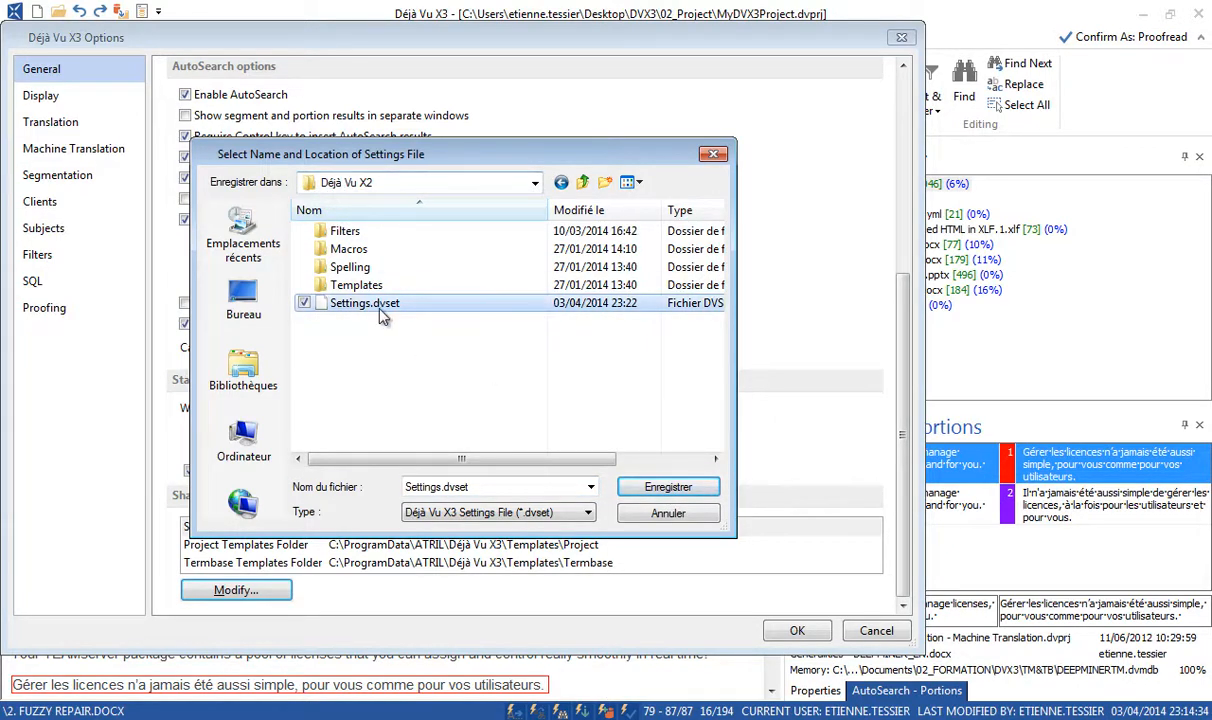
pyautogui.click(662, 488)
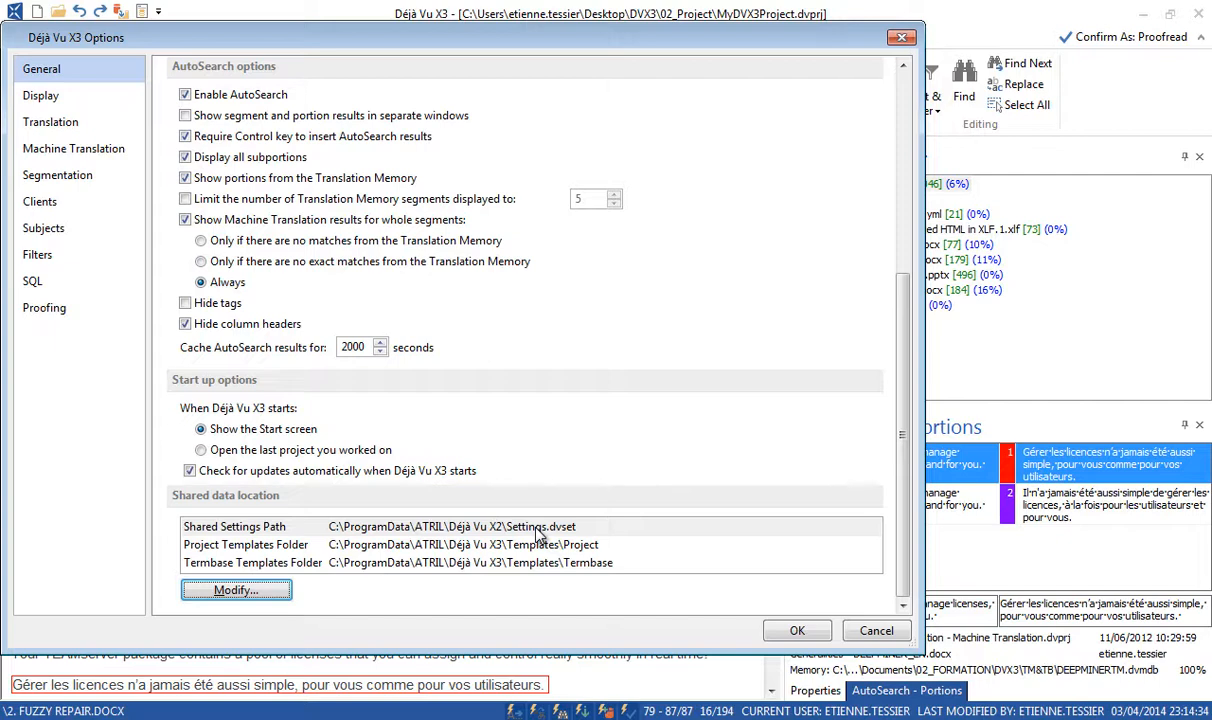
pyautogui.click(98, 207)
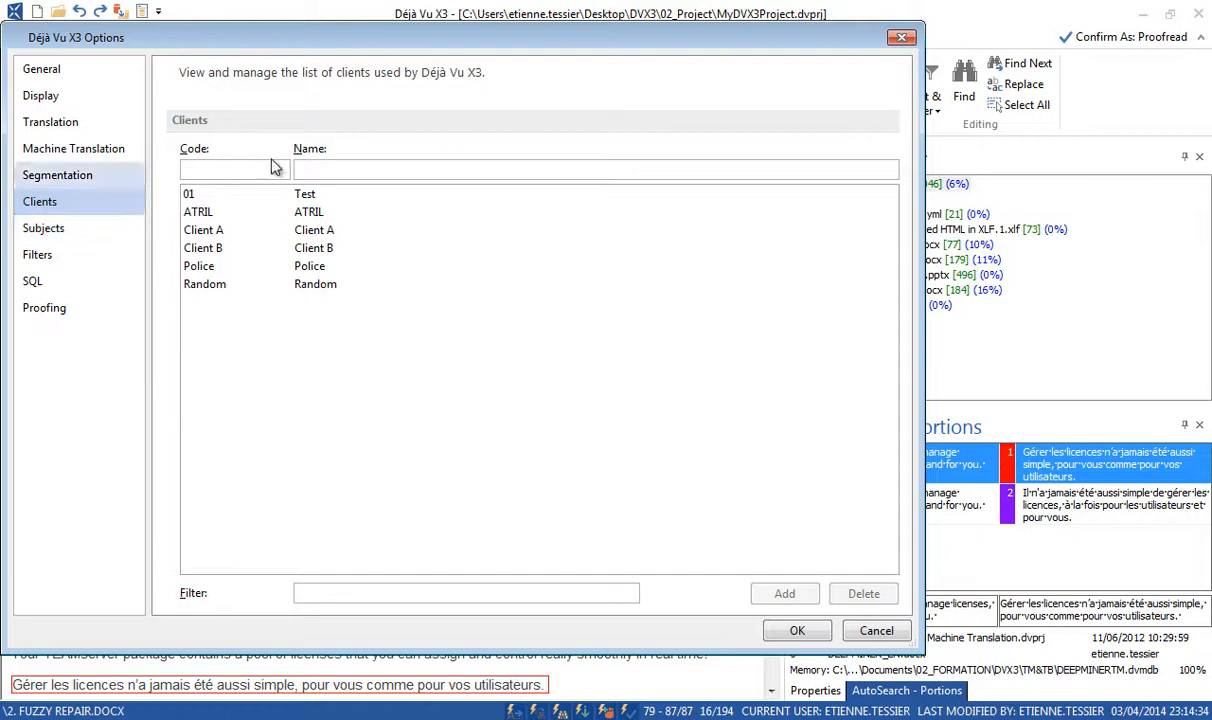
# Set the Project Templates Folder to C:\ProgramData\ATRIL\Déjà Vu X2\Templates\Project and save the options
pyautogui.click(72, 70)
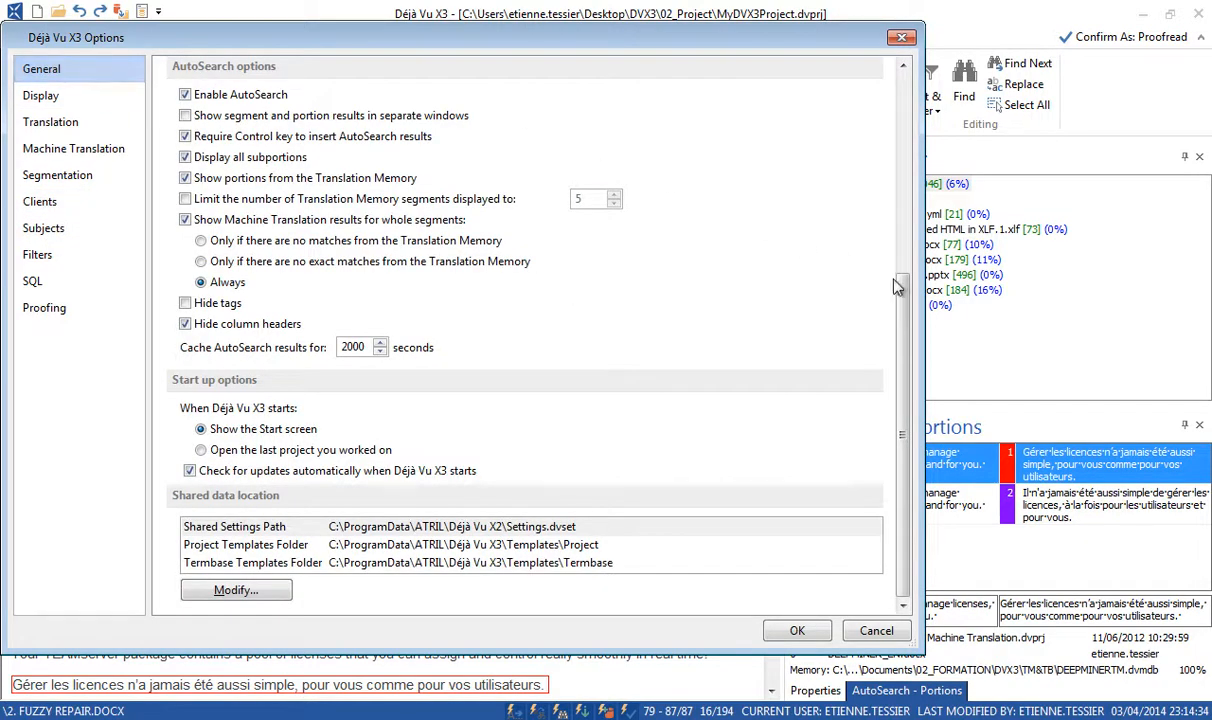
pyautogui.click(590, 547)
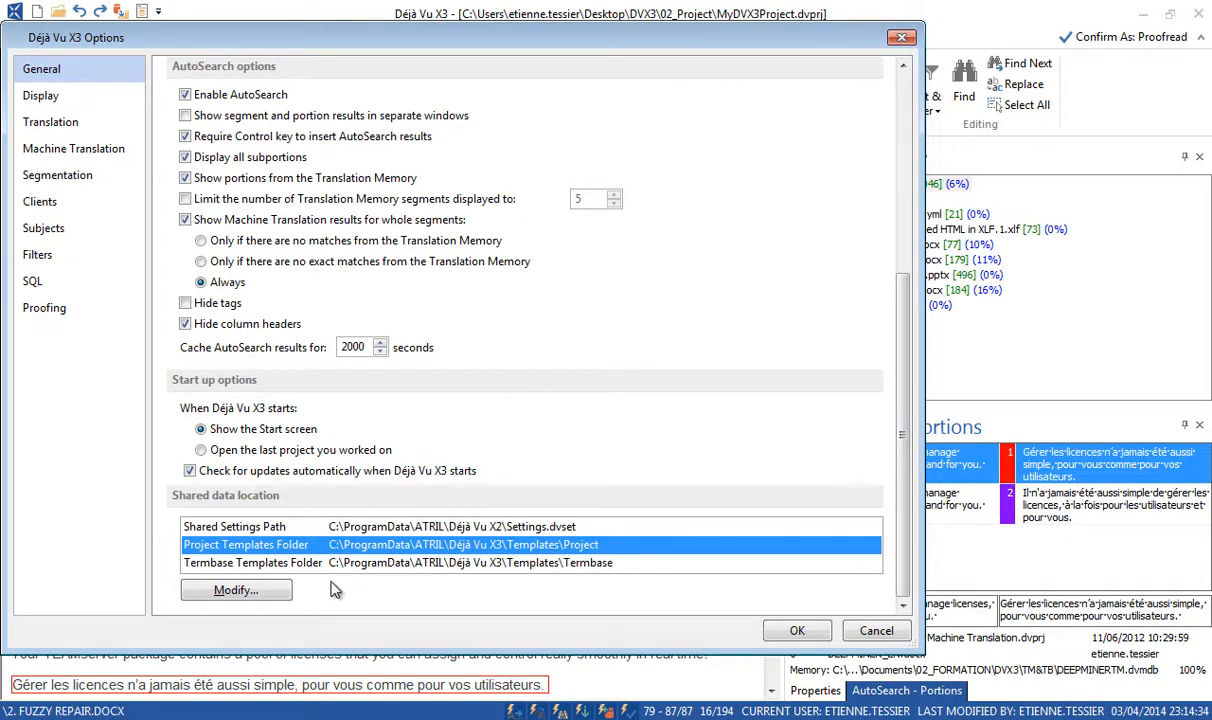
pyautogui.click(250, 592)
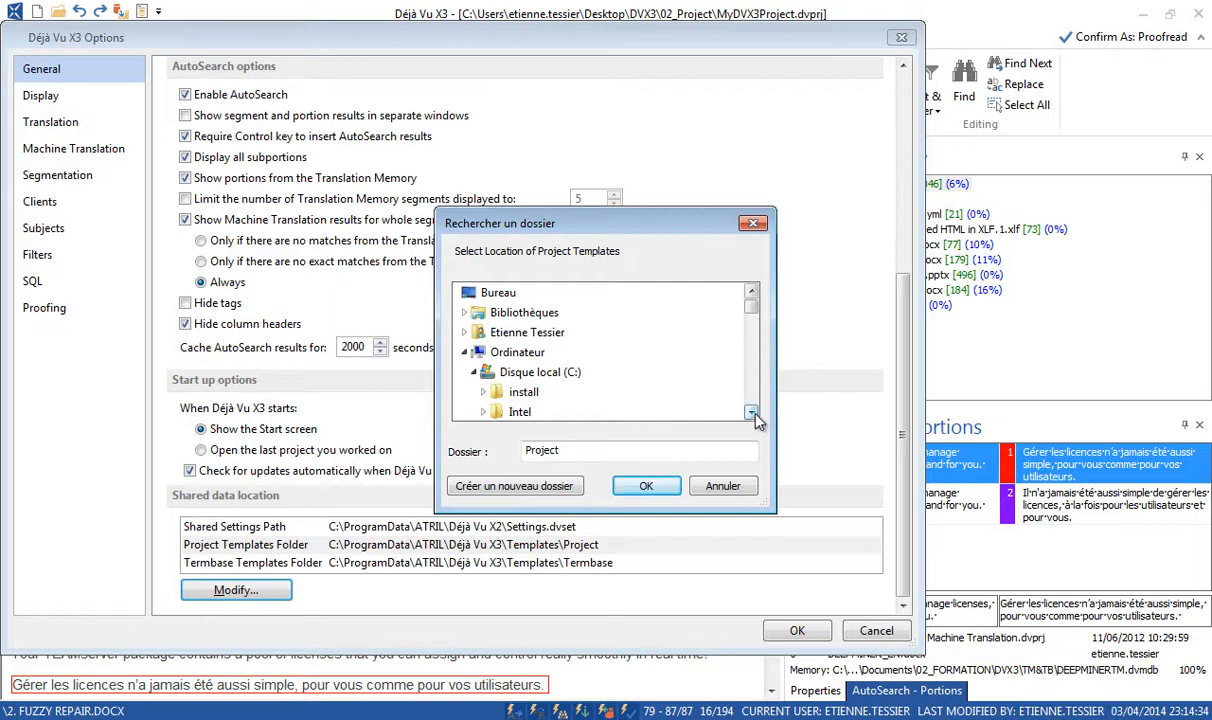
pyautogui.moveTo(756, 418); pyautogui.dragTo(756, 418)
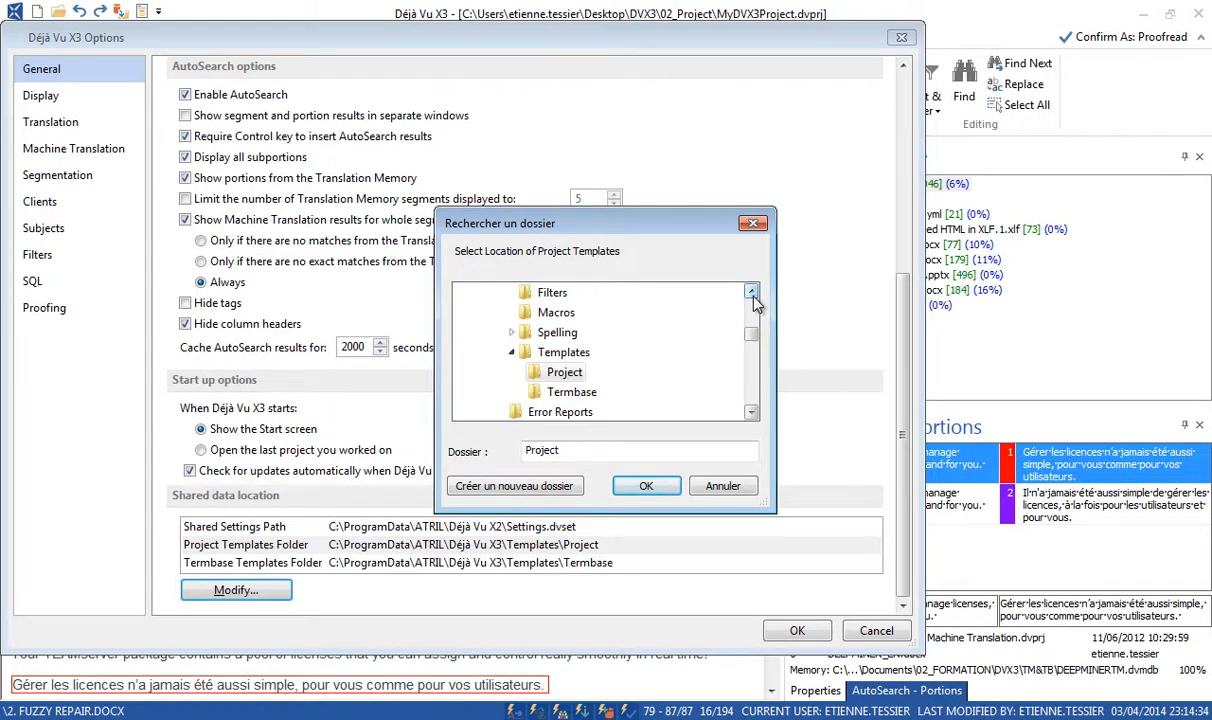
pyautogui.moveTo(756, 291); pyautogui.dragTo(756, 291)
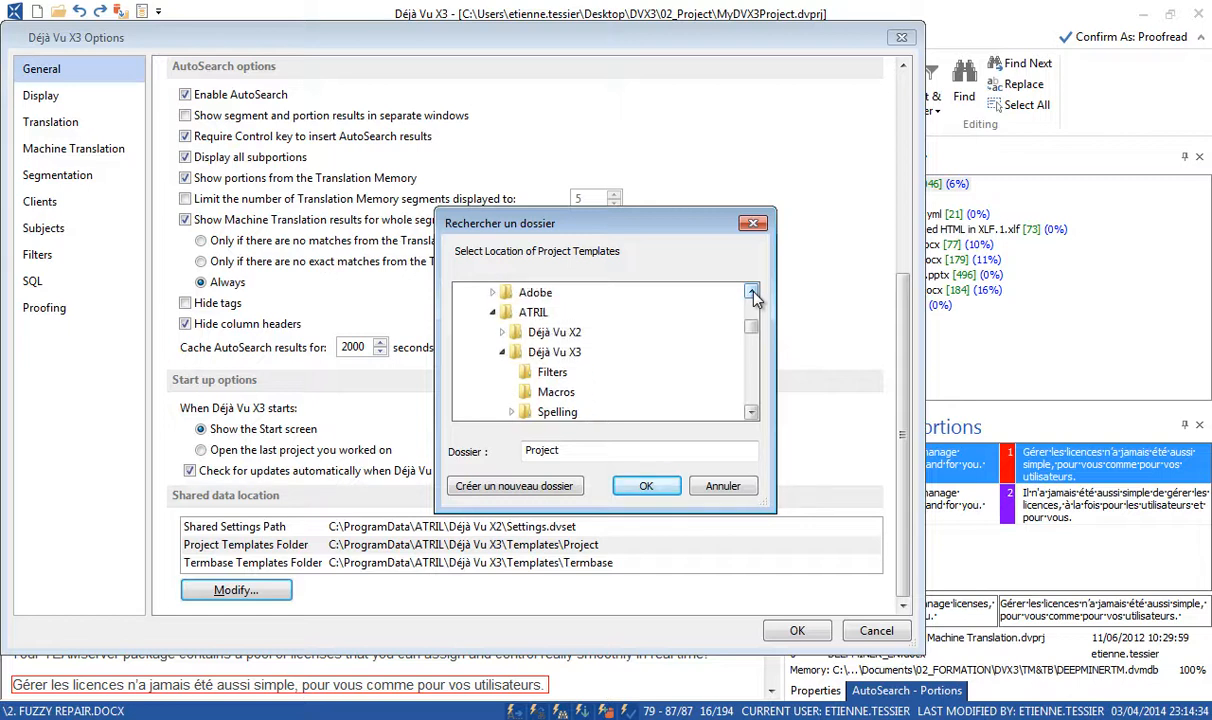
pyautogui.click(509, 332)
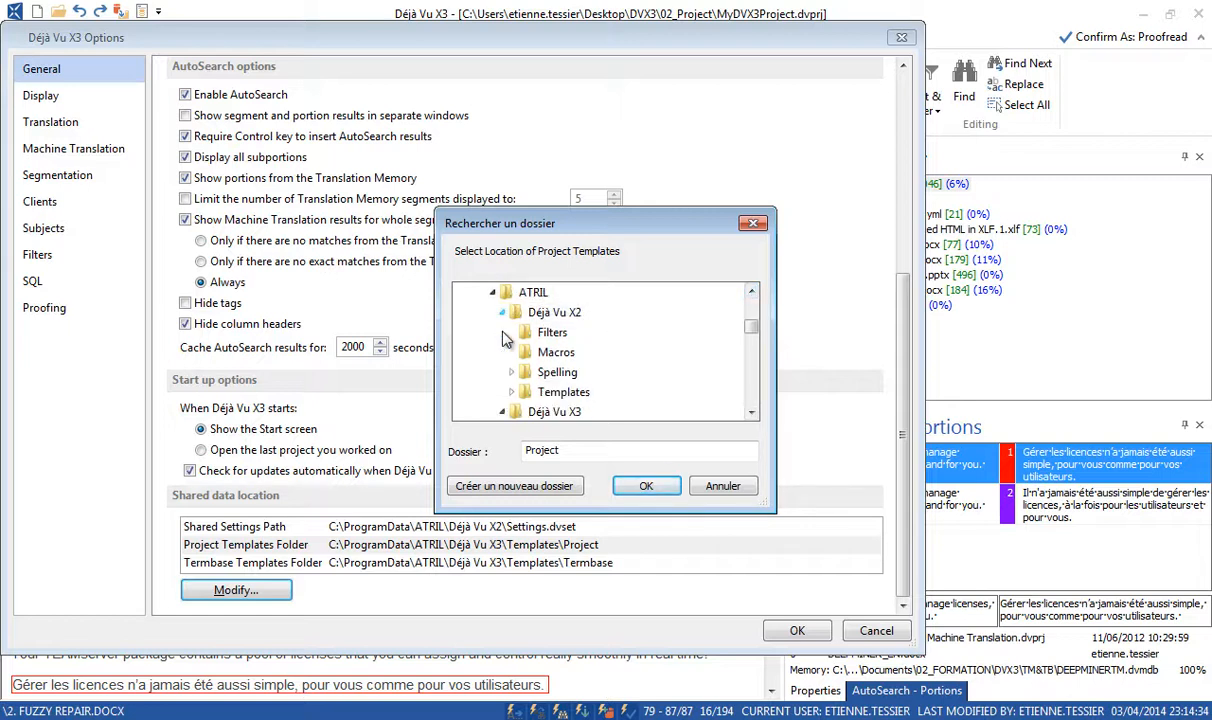
pyautogui.doubleClick(540, 394)
pyautogui.click(751, 414)
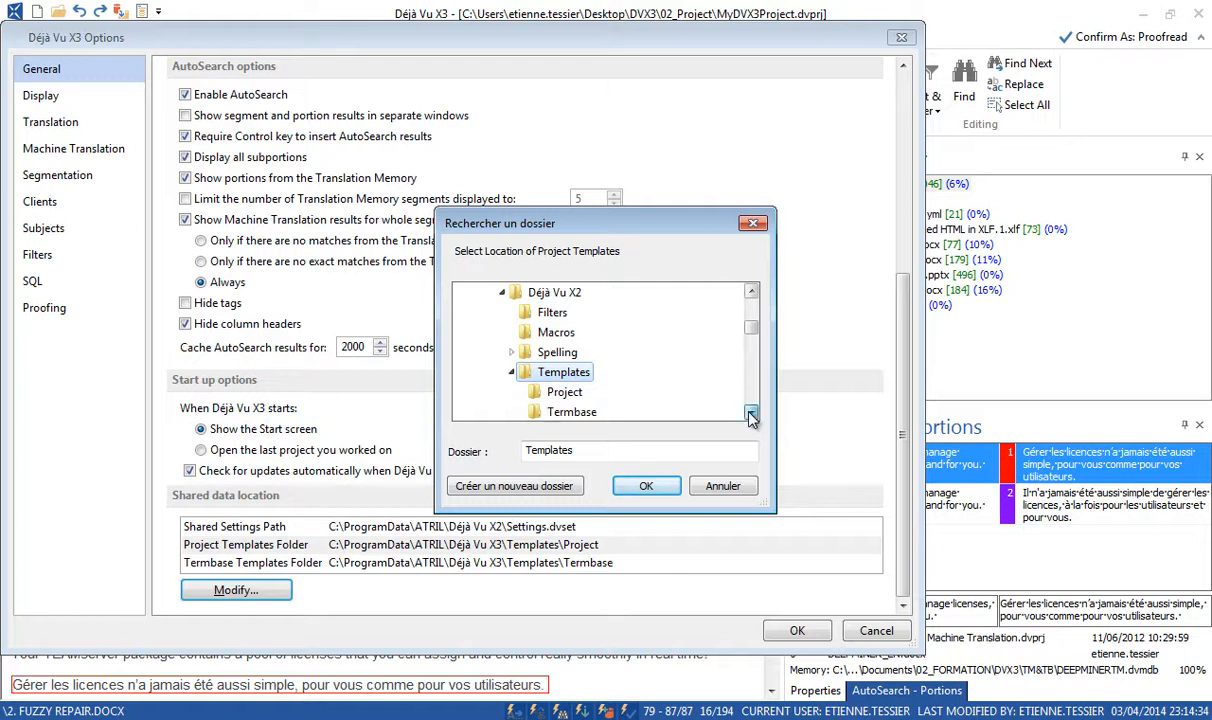
pyautogui.click(751, 414)
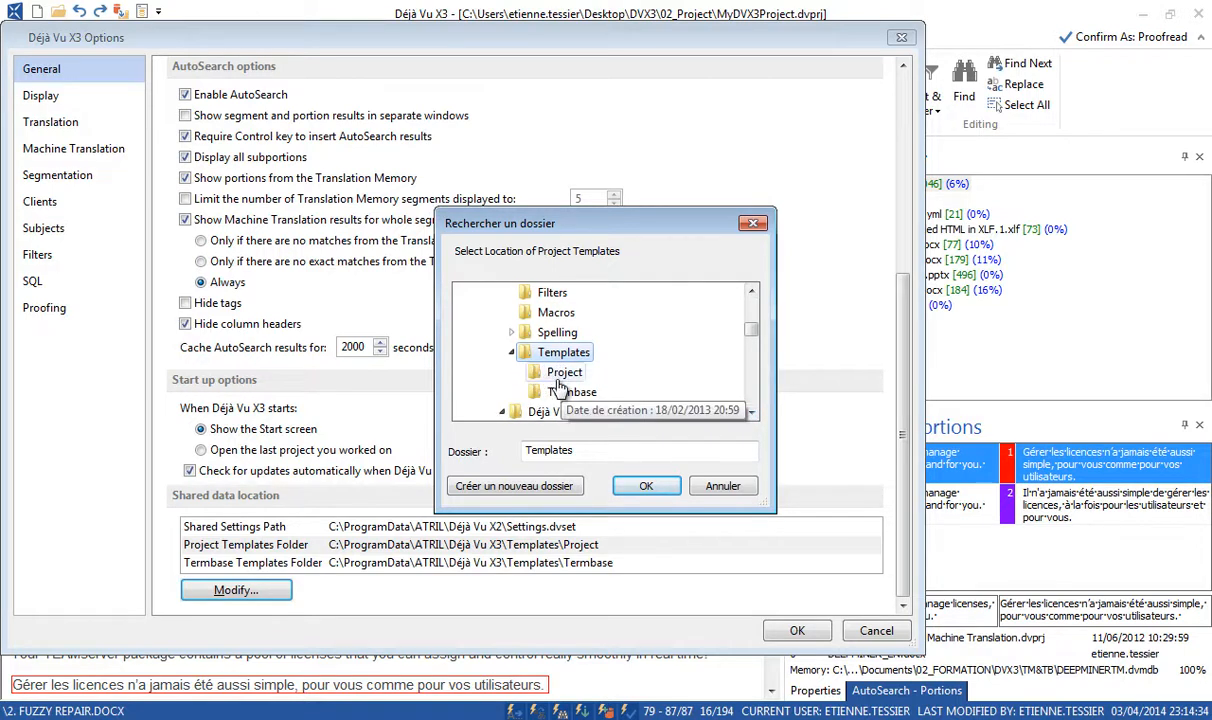
pyautogui.click(565, 373)
pyautogui.click(645, 484)
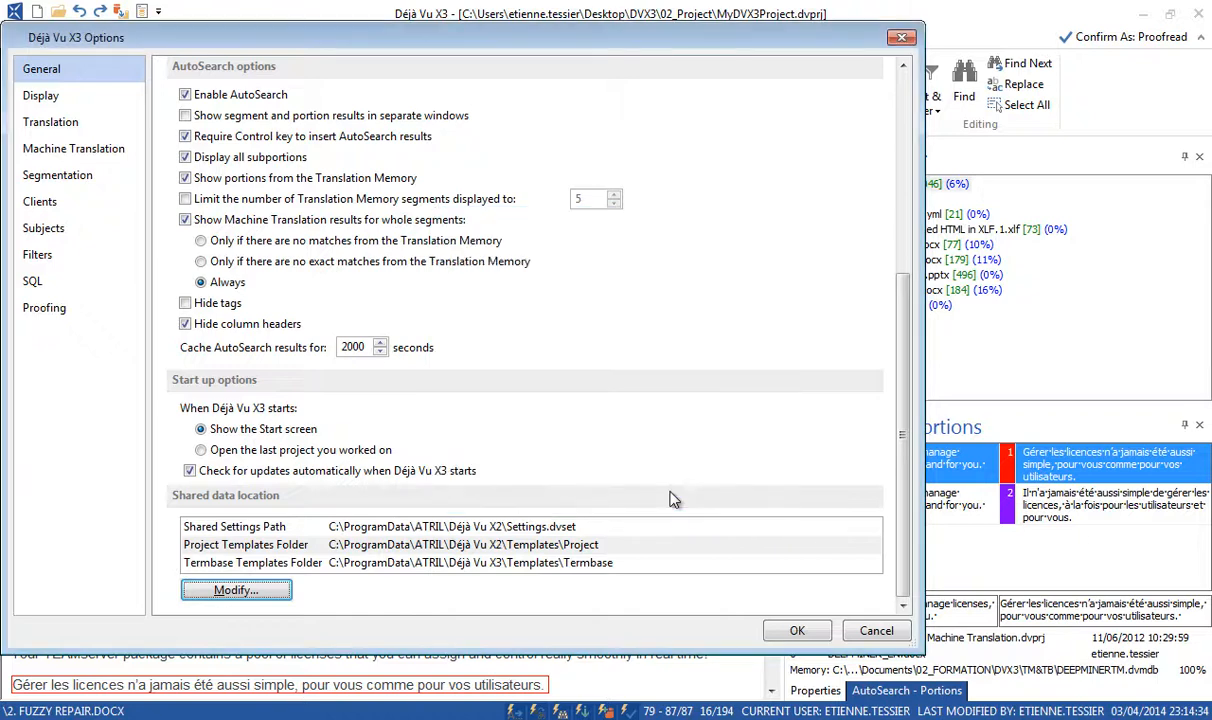
pyautogui.click(792, 632)
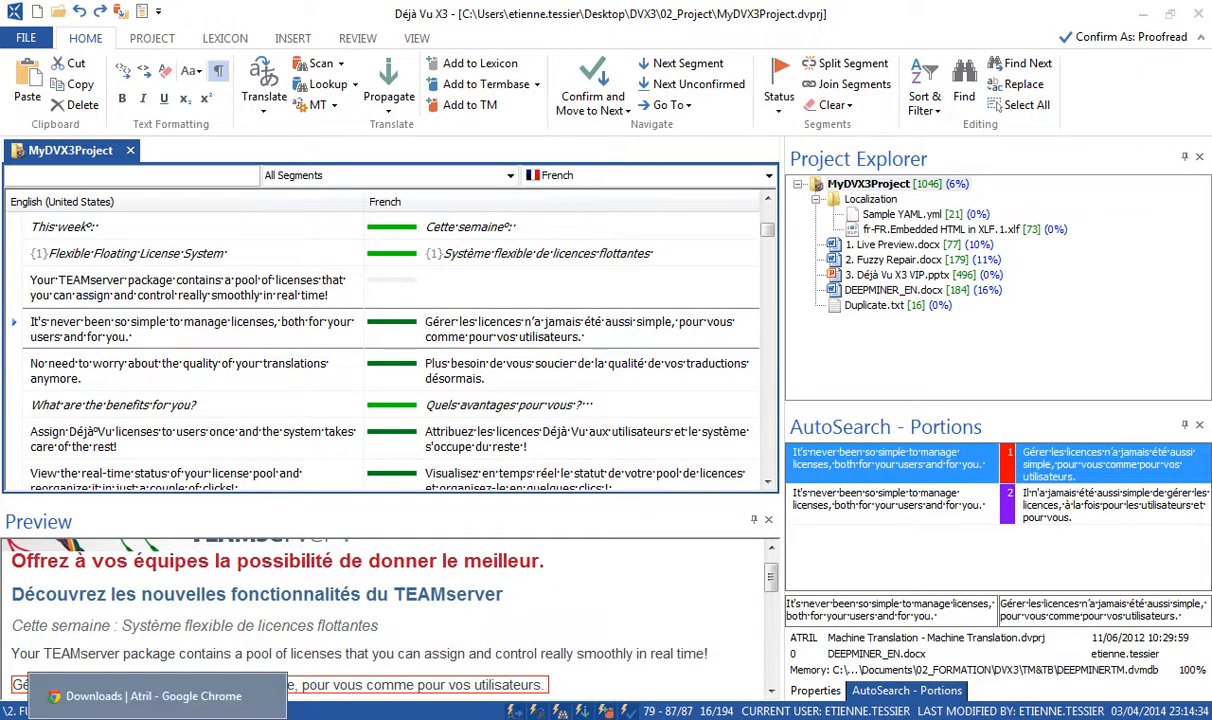
# Examine the target languages offered for the translation grid, keeping French selected
pyautogui.click(150, 718)
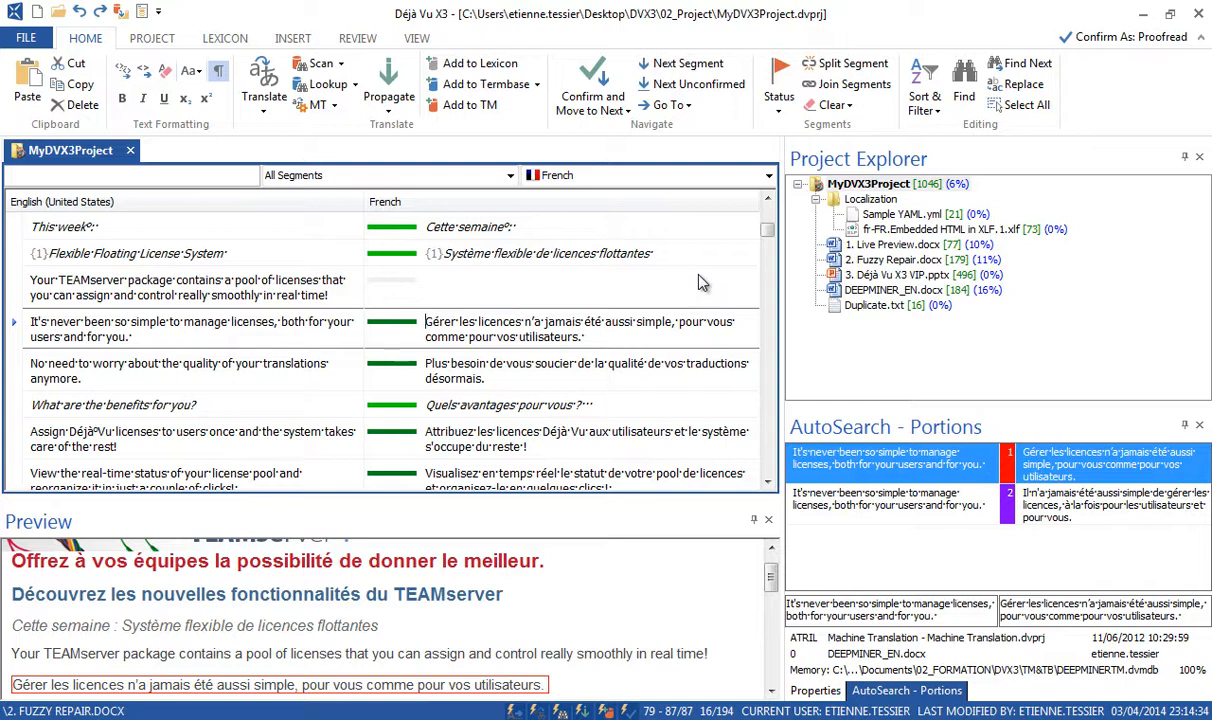
pyautogui.click(766, 180)
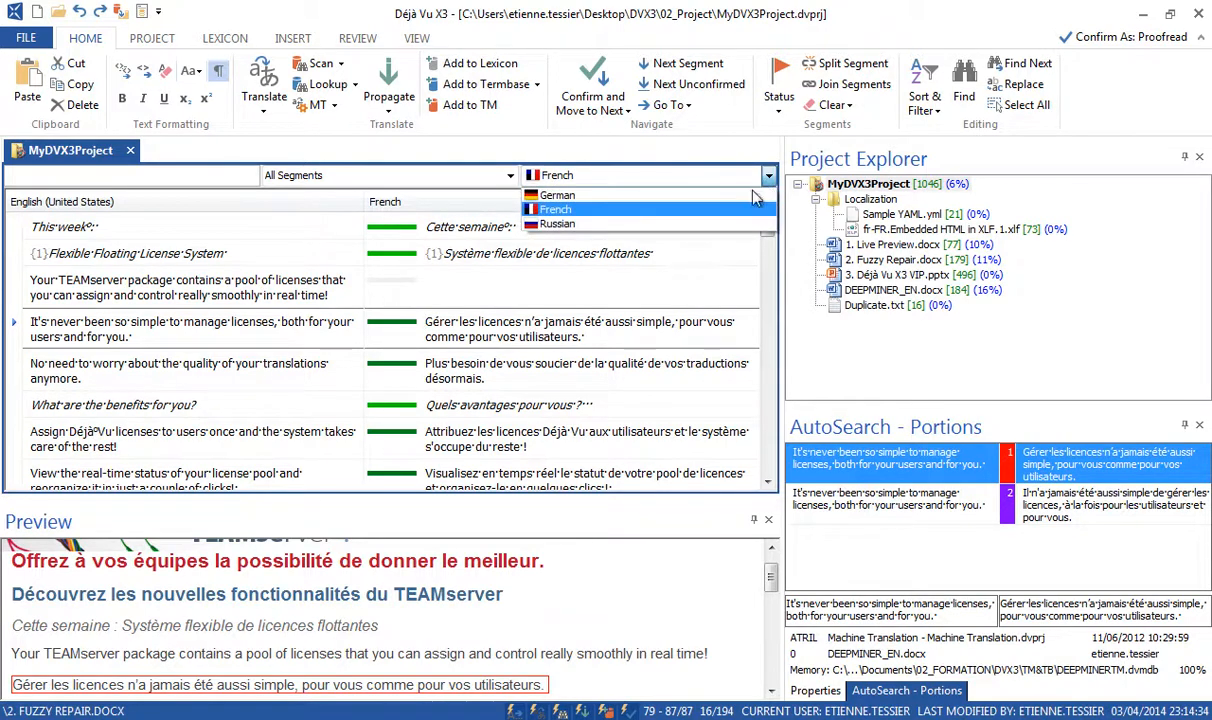
pyautogui.click(662, 279)
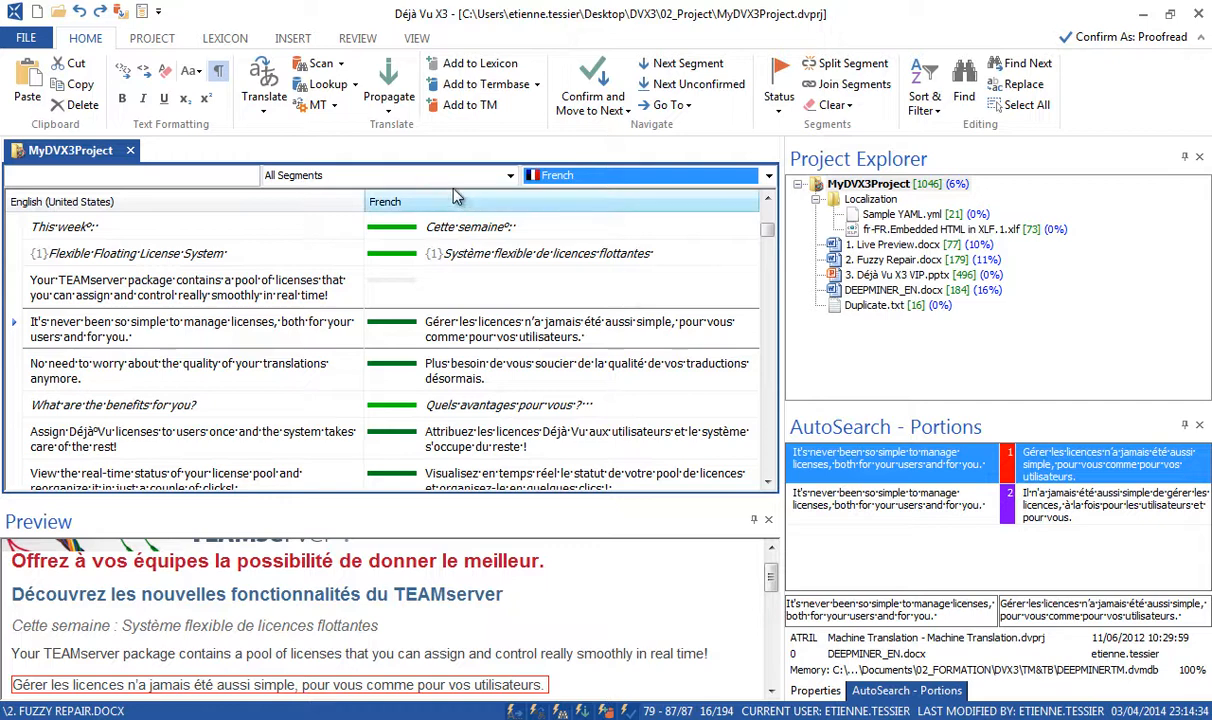
# Examine the client choices, languages, translation memories and termbases in the properties of MyDVX3Project
pyautogui.click(168, 44)
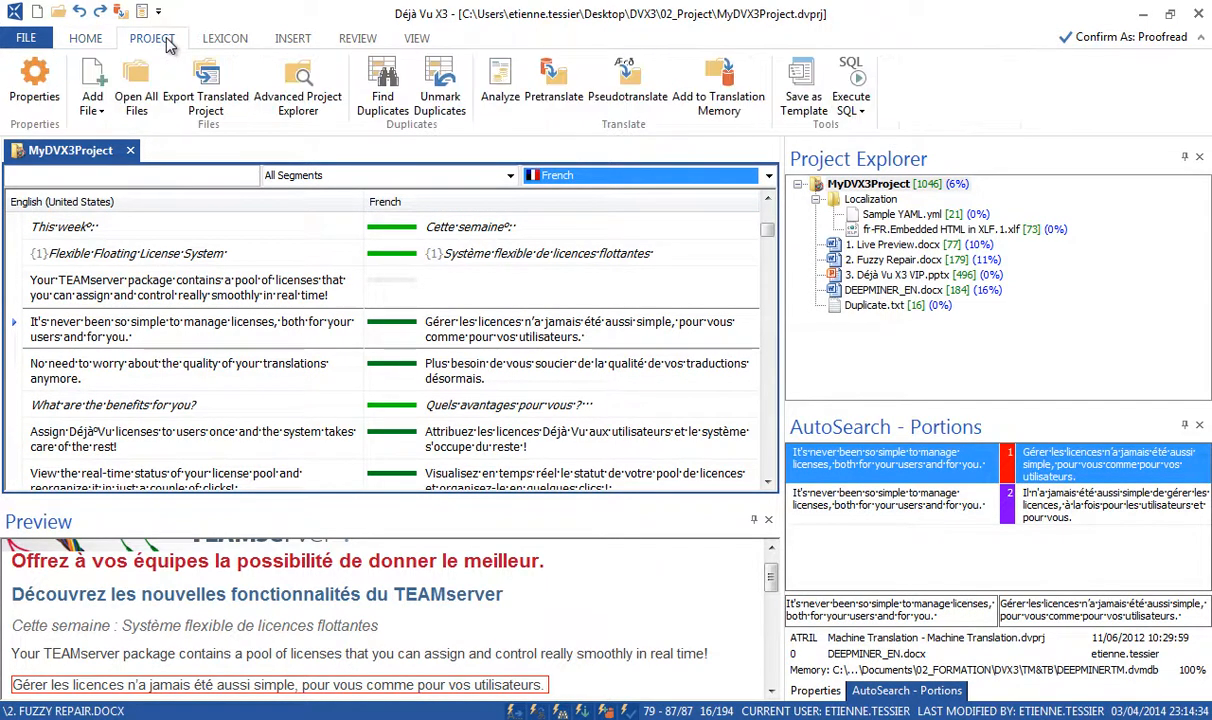
pyautogui.click(46, 90)
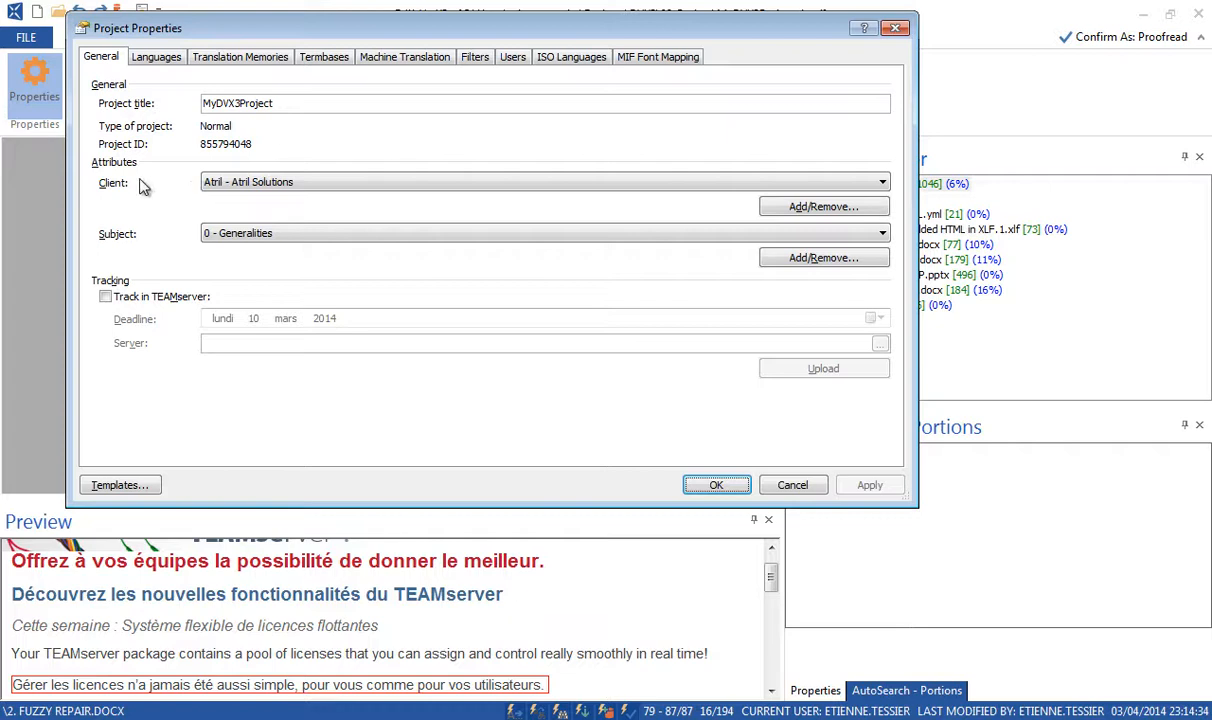
pyautogui.click(245, 185)
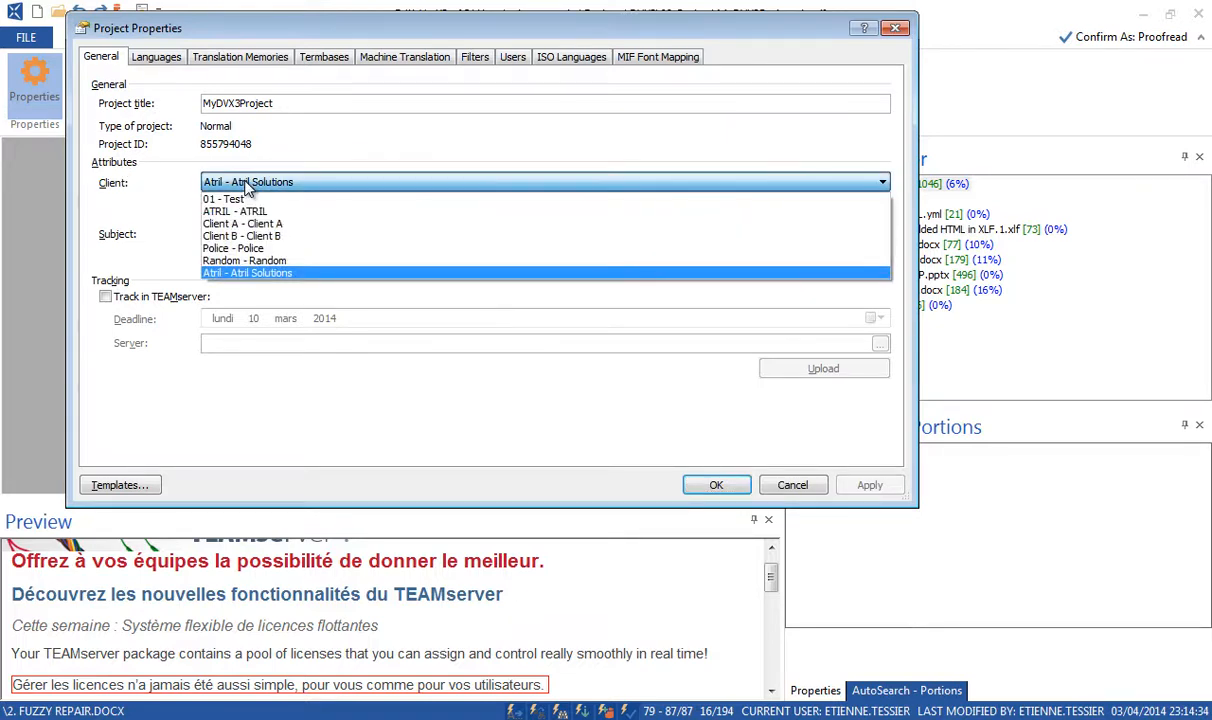
pyautogui.click(162, 182)
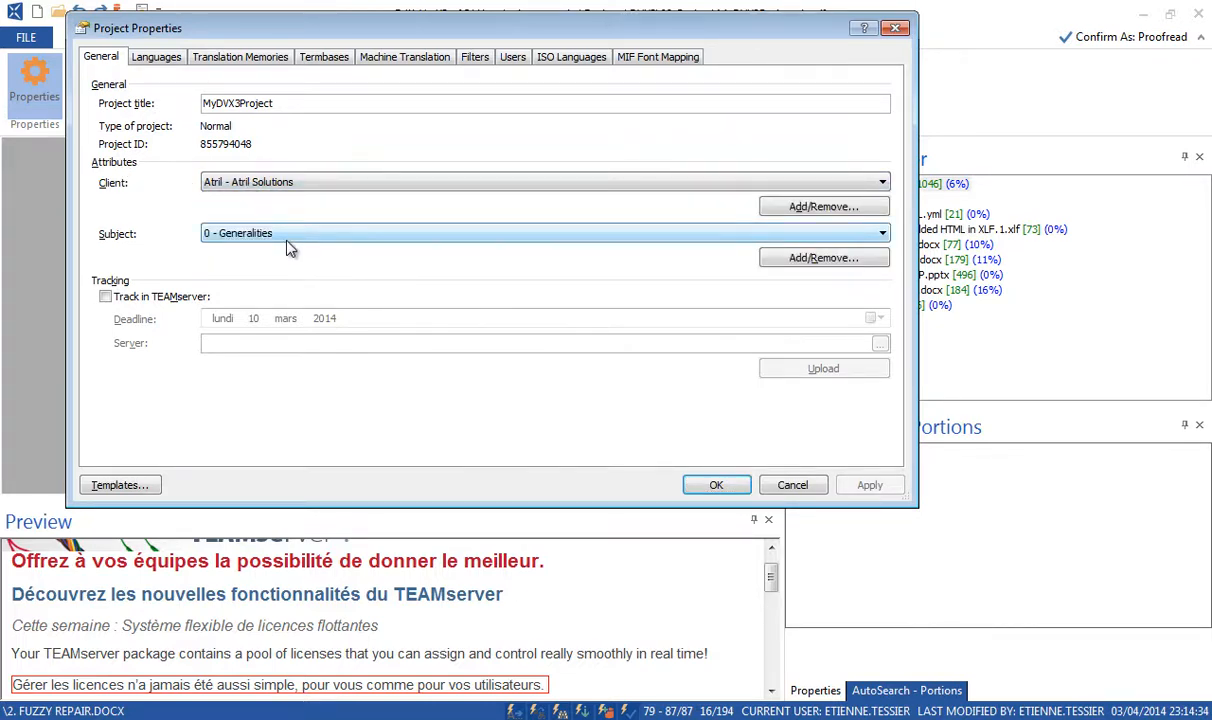
pyautogui.click(155, 57)
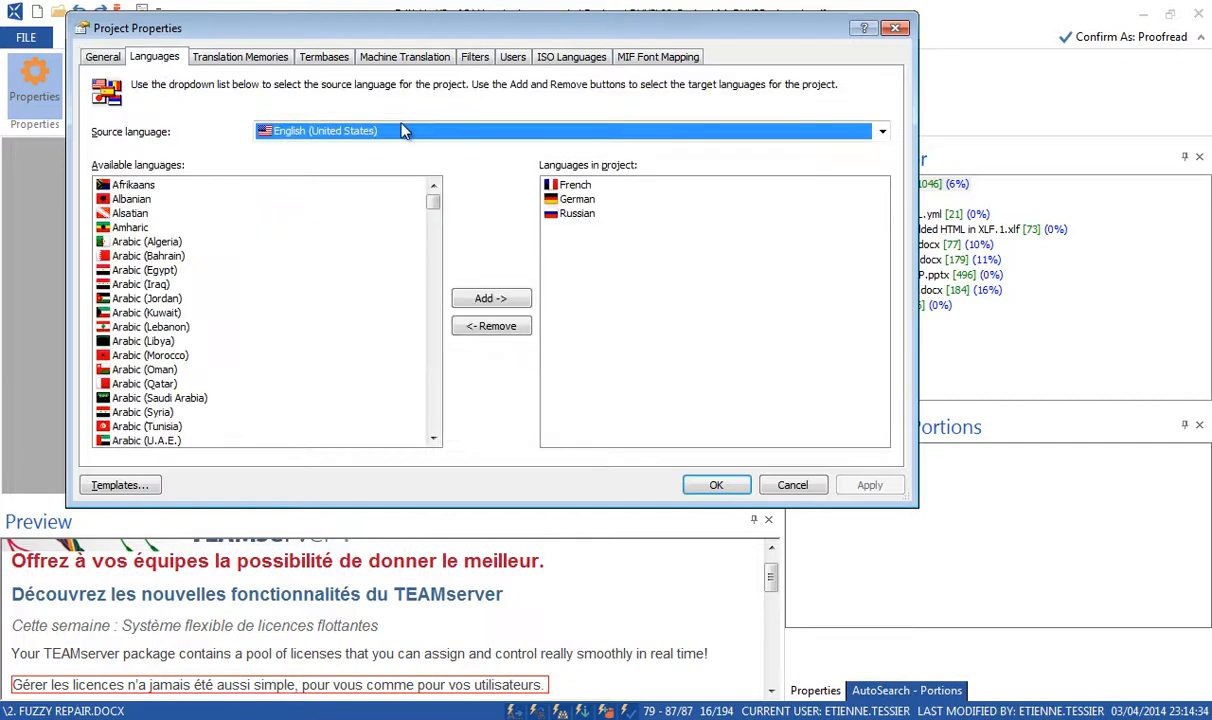
pyautogui.click(240, 57)
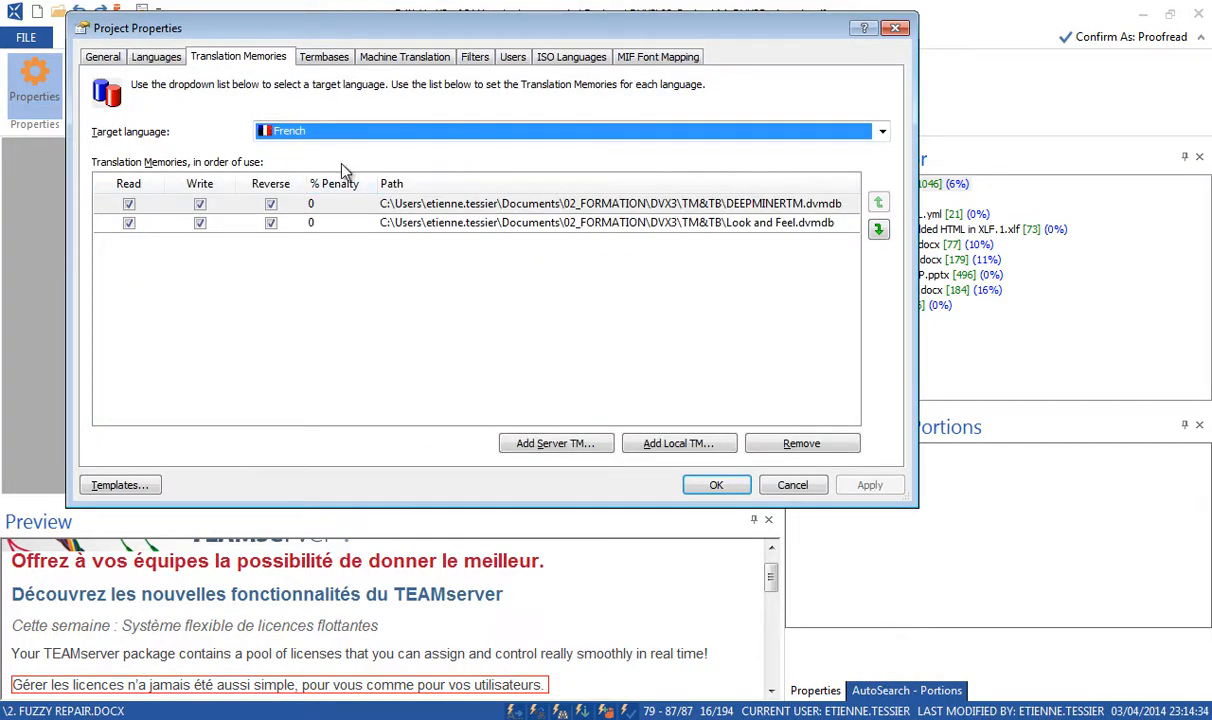
pyautogui.click(312, 58)
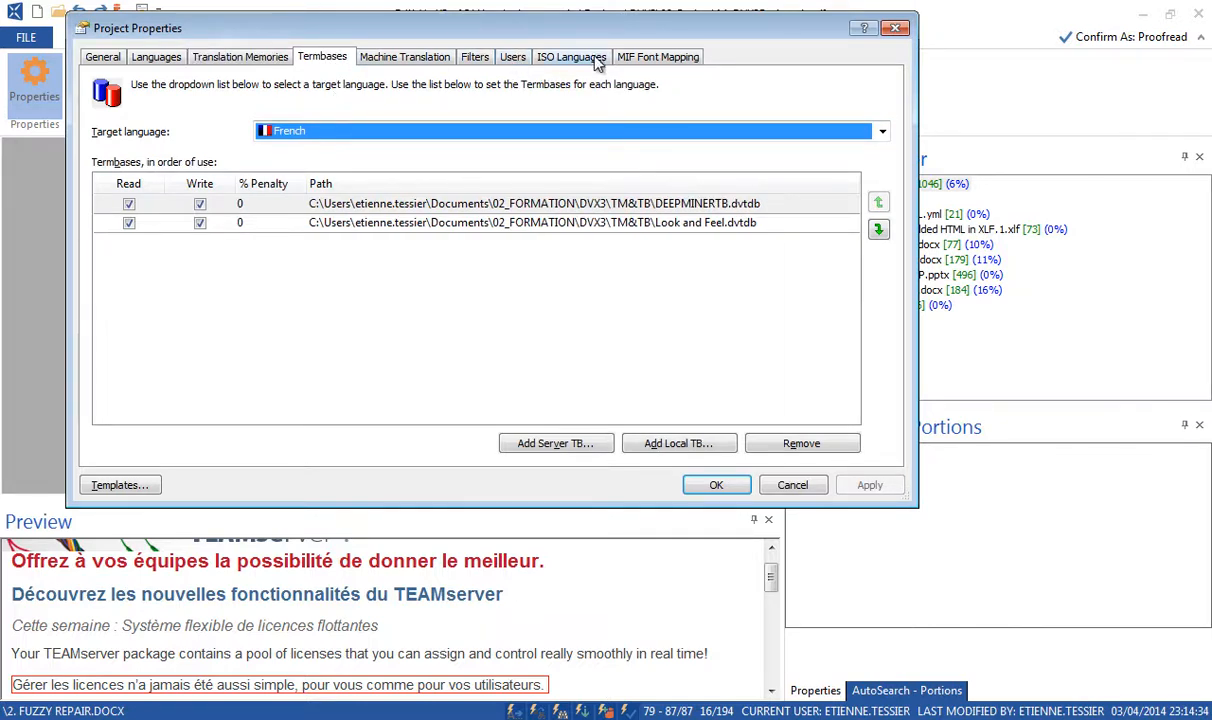
pyautogui.click(102, 58)
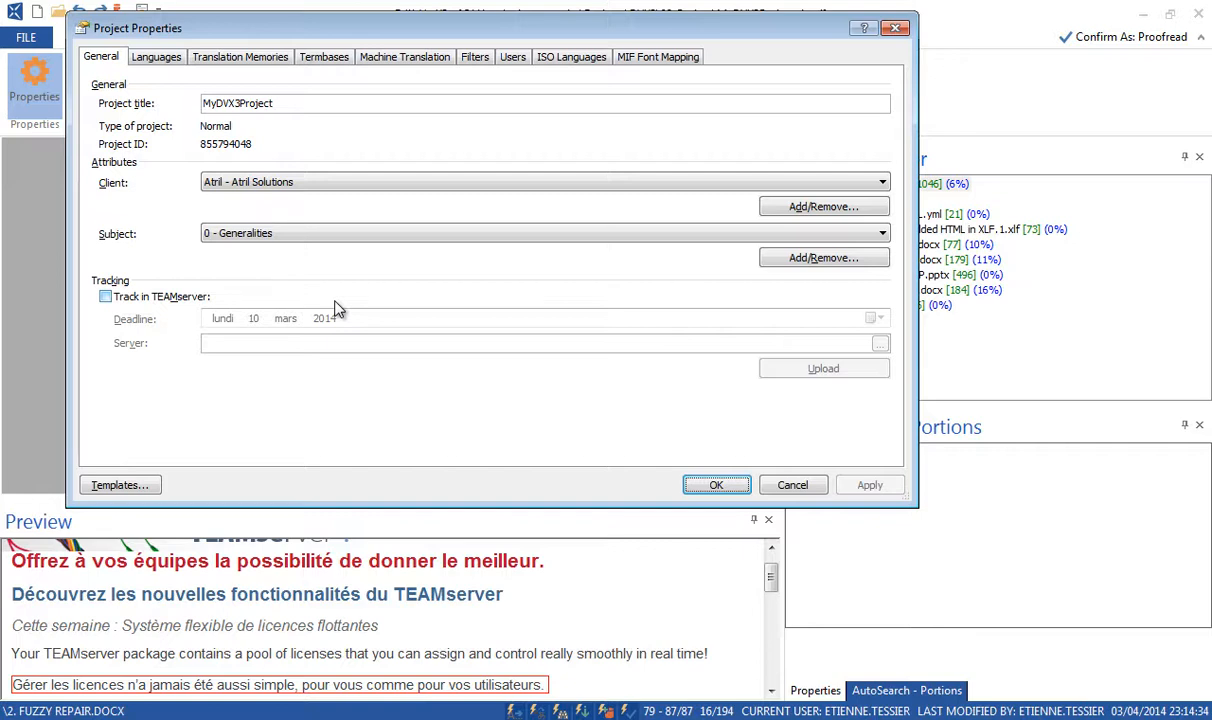
# Save the project's settings as a project template named Webinar, check its structure and accept the project properties
pyautogui.click(155, 488)
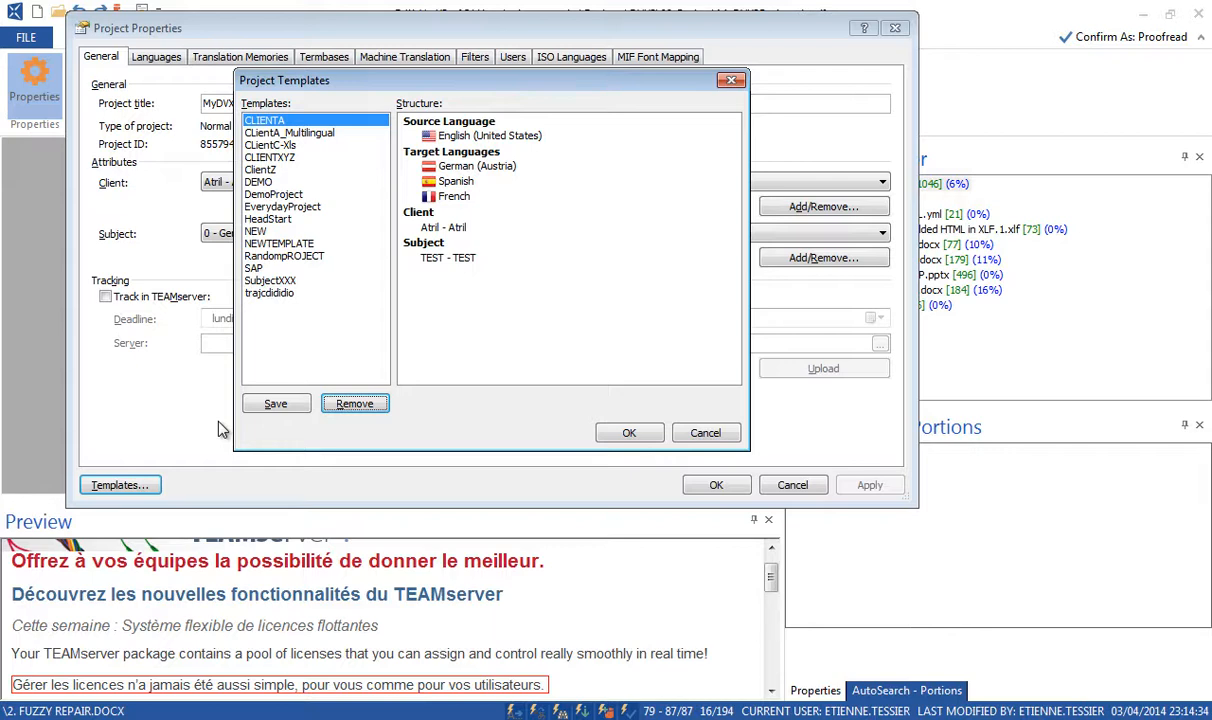
pyautogui.click(290, 405)
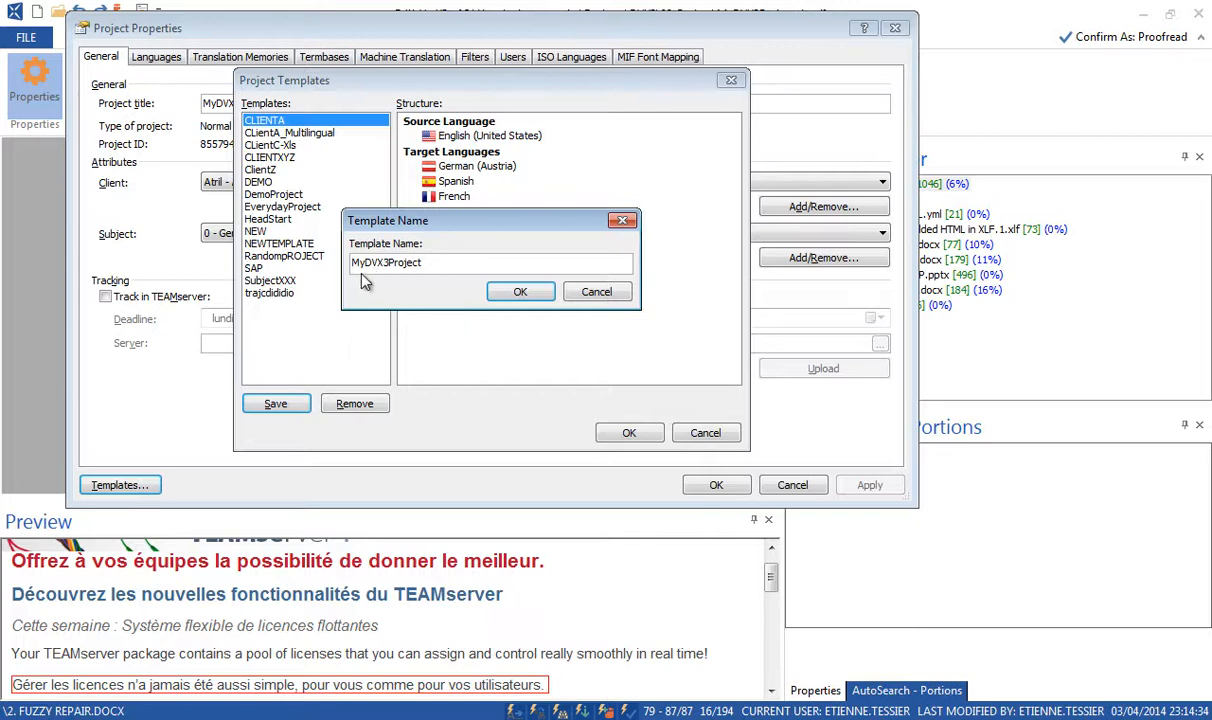
pyautogui.doubleClick(453, 265)
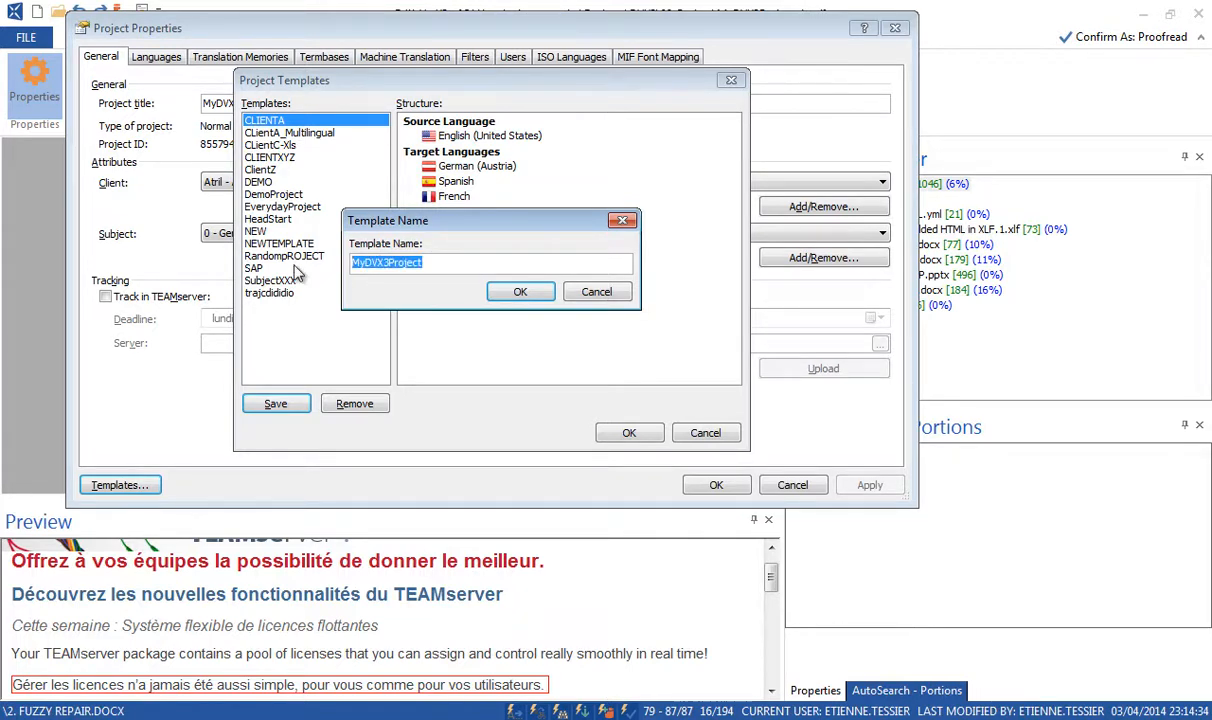
pyautogui.write('Webinar')
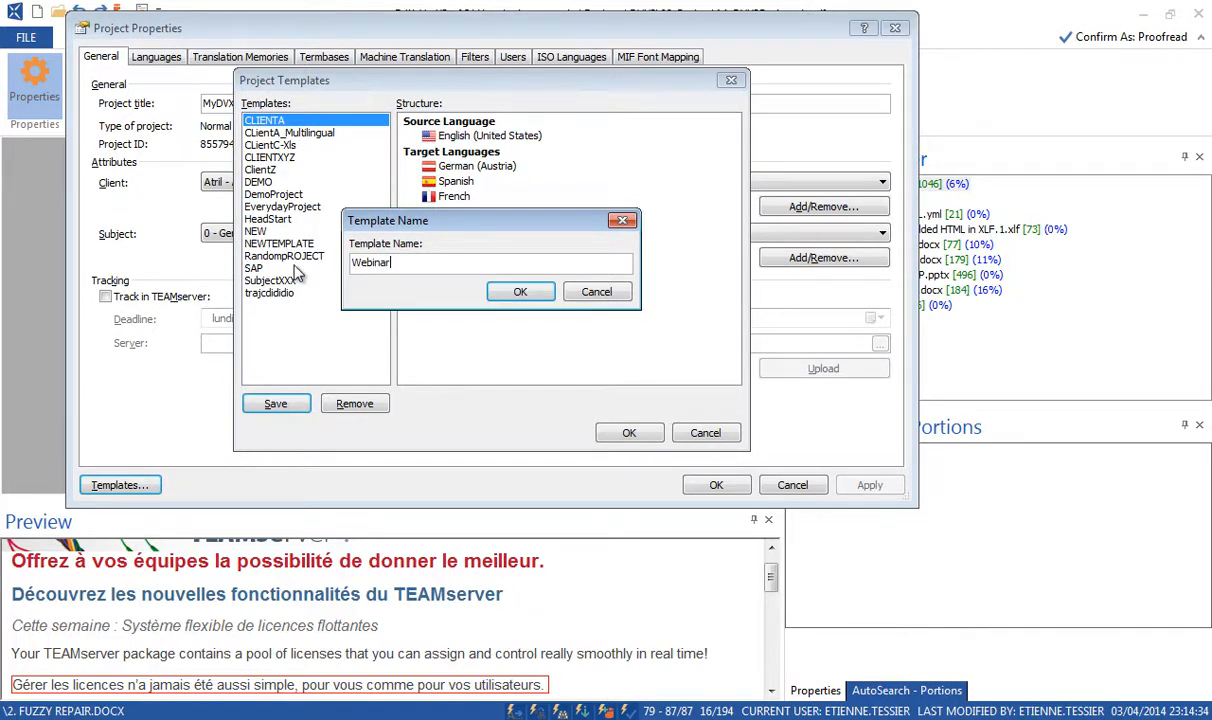
pyautogui.click(517, 293)
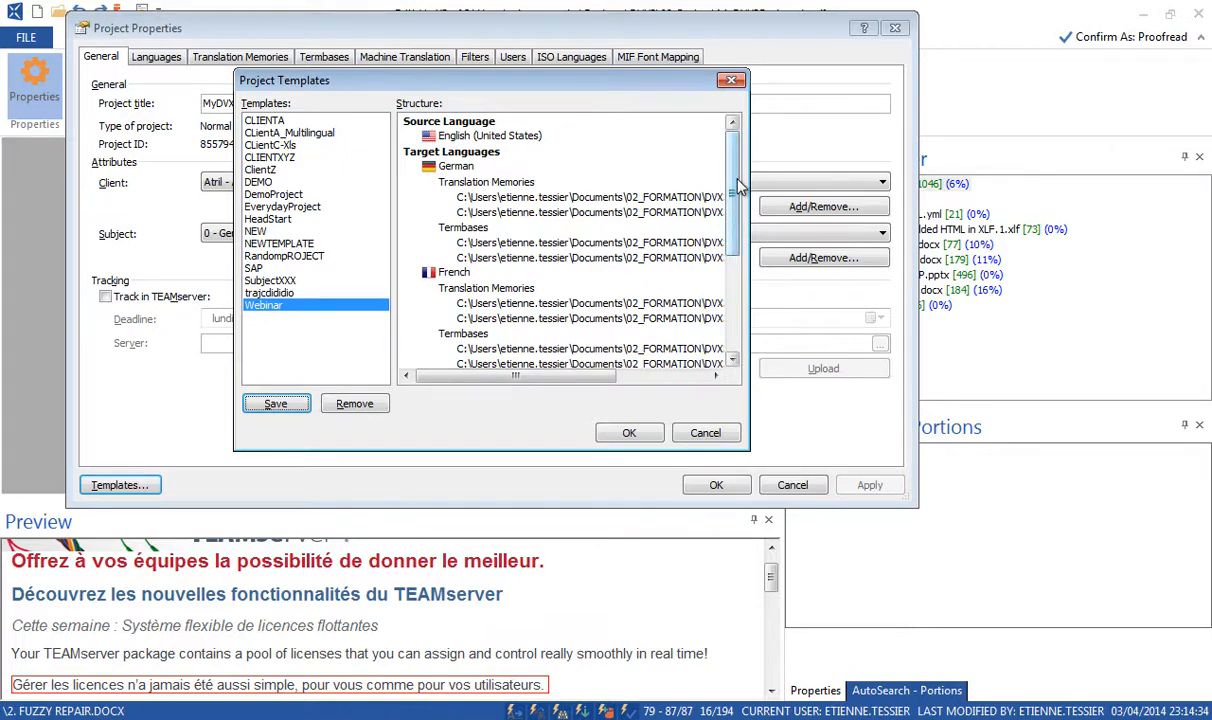
pyautogui.moveTo(736, 188); pyautogui.dragTo(733, 154)
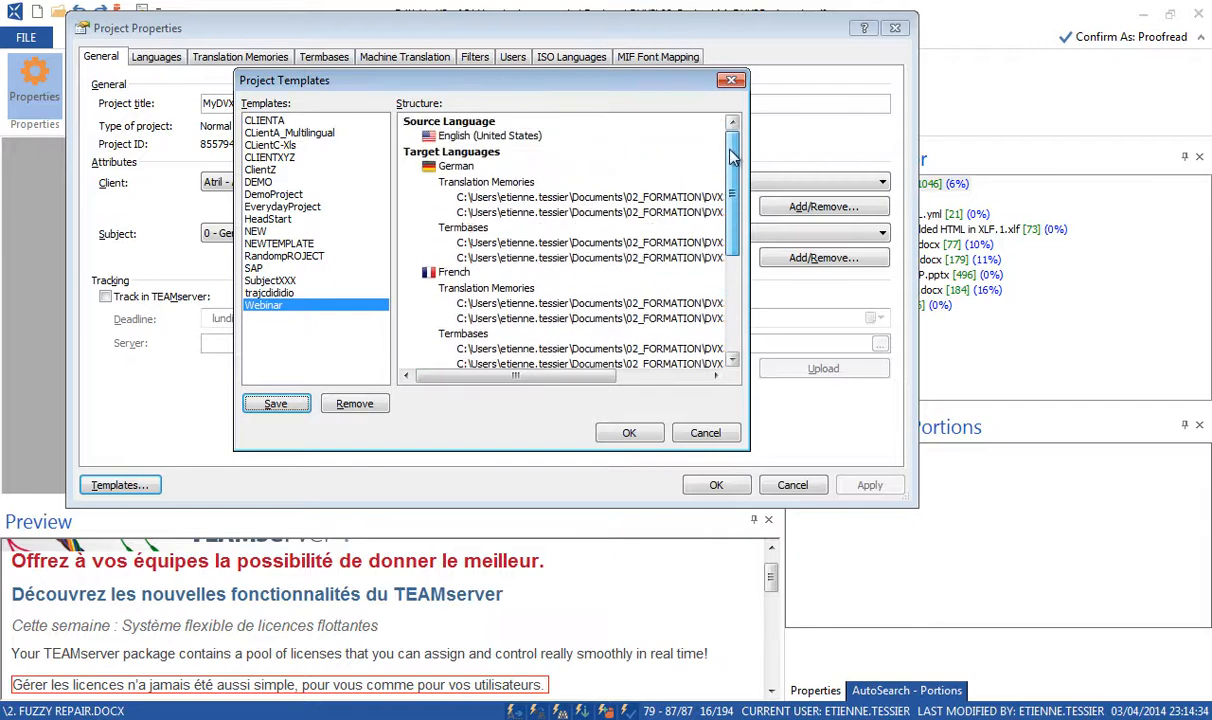
pyautogui.click(629, 434)
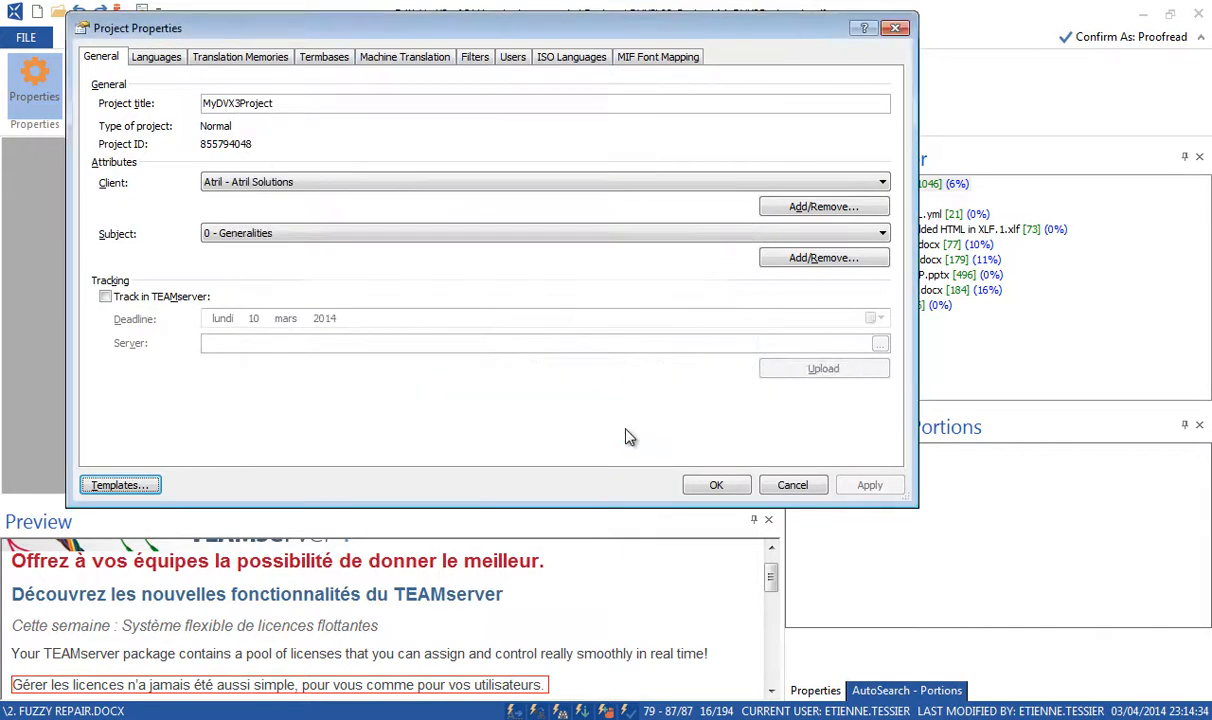
pyautogui.click(716, 486)
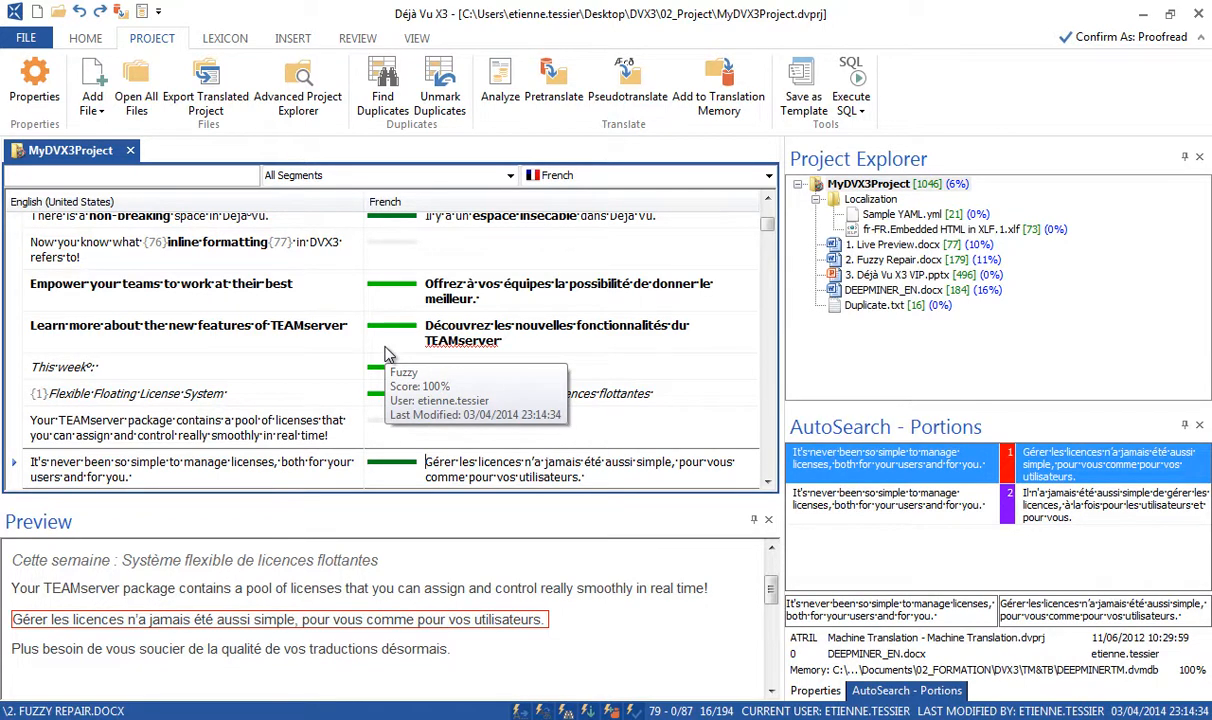
# Start a new project from a template, using the Webinar template
pyautogui.hotkey('ctrl', 'n')
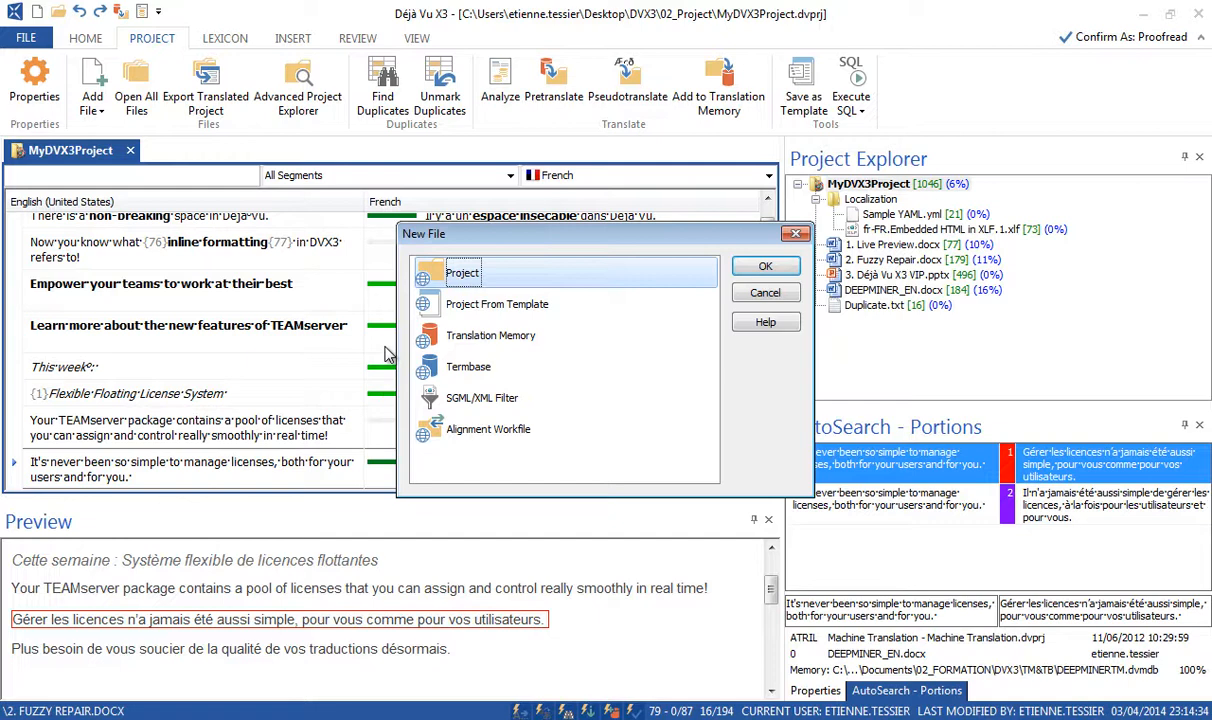
pyautogui.click(485, 311)
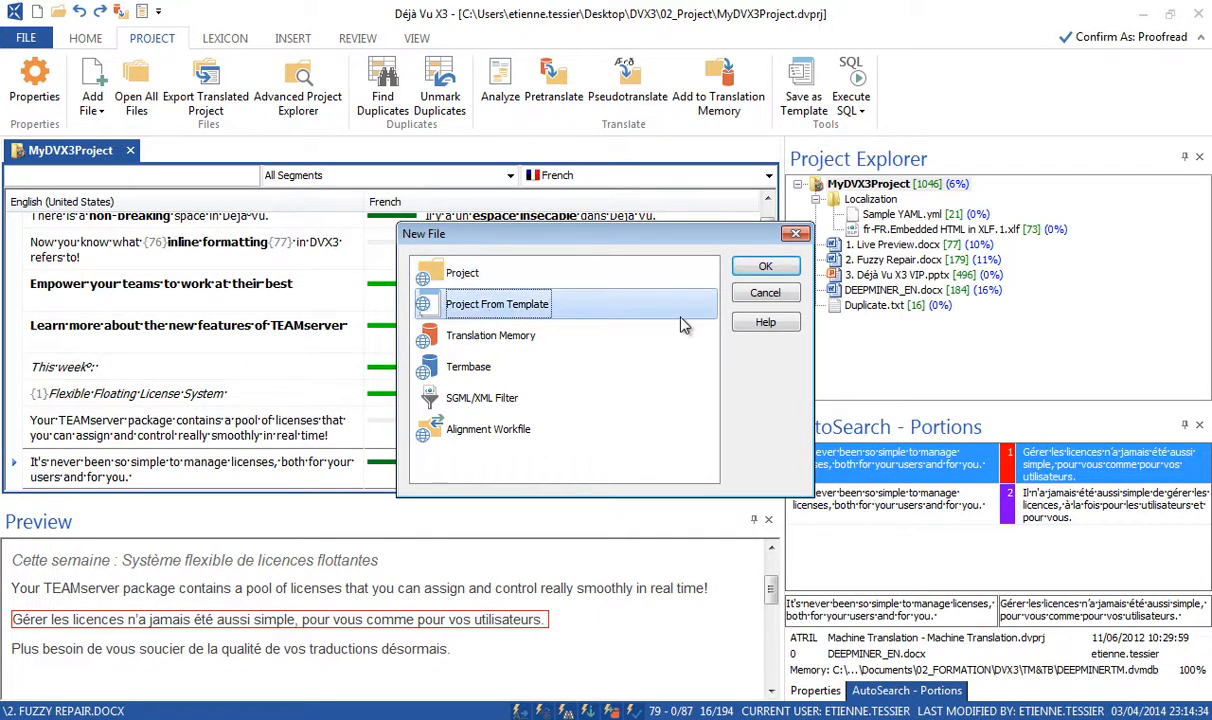
pyautogui.click(765, 268)
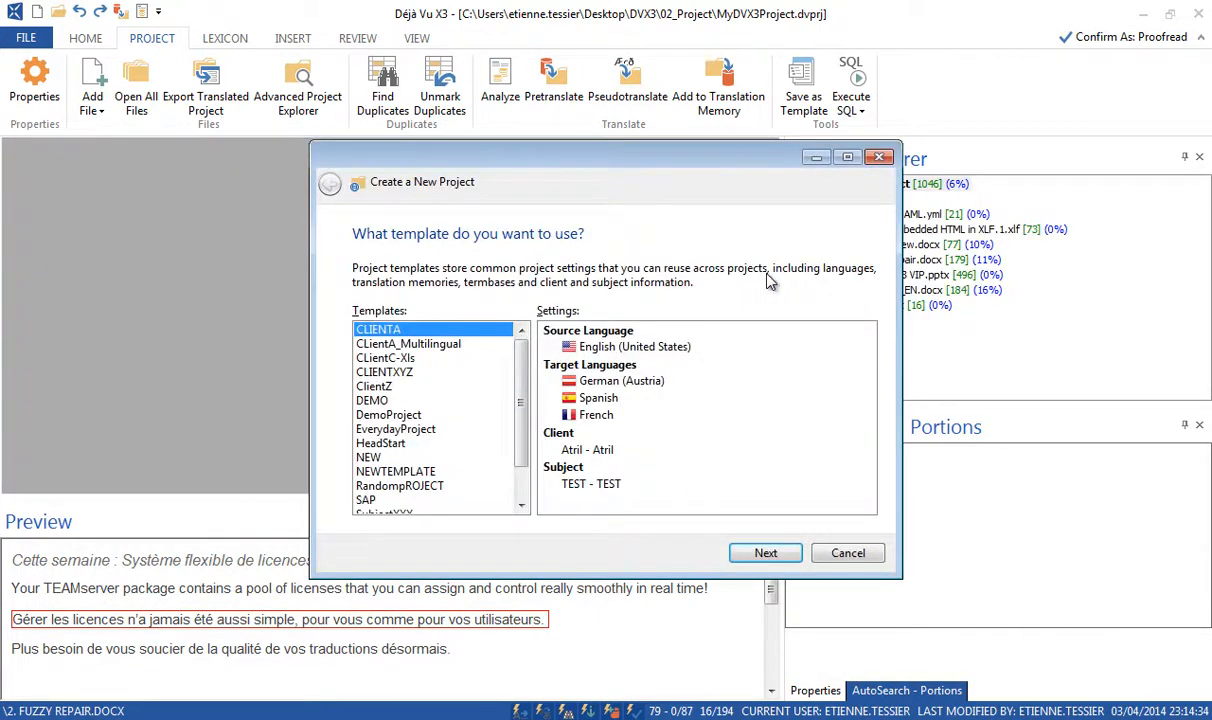
pyautogui.moveTo(520, 380); pyautogui.dragTo(525, 446)
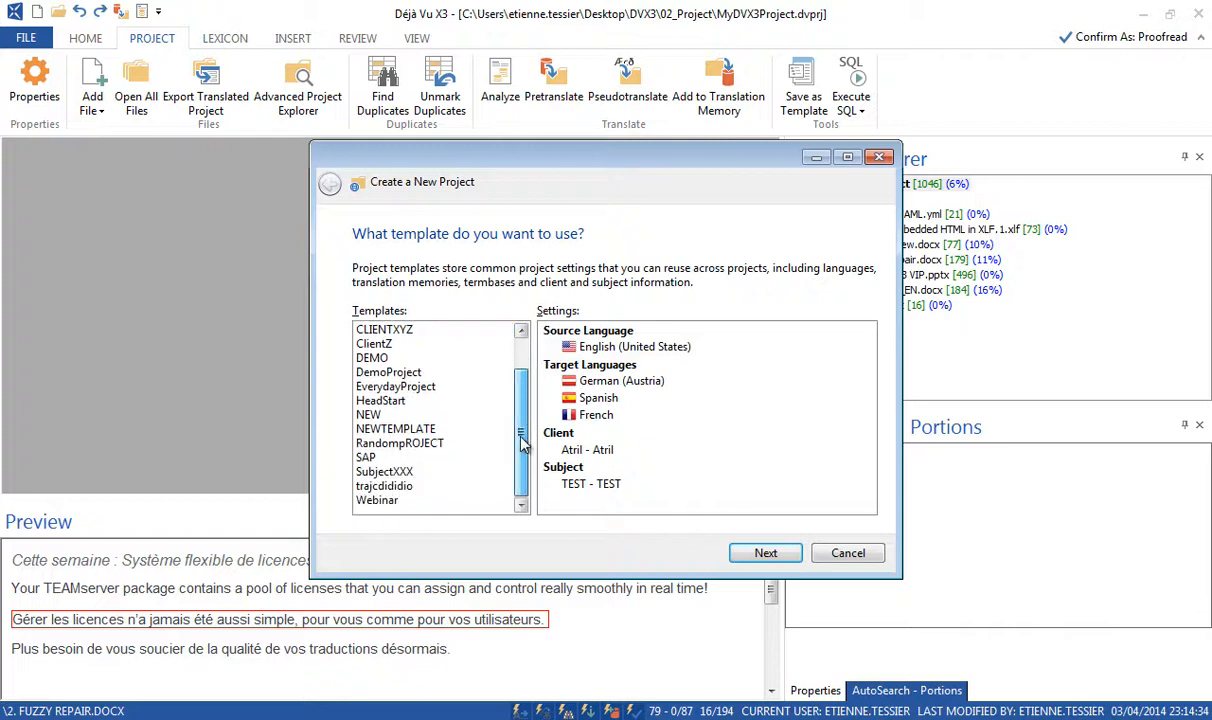
pyautogui.click(377, 501)
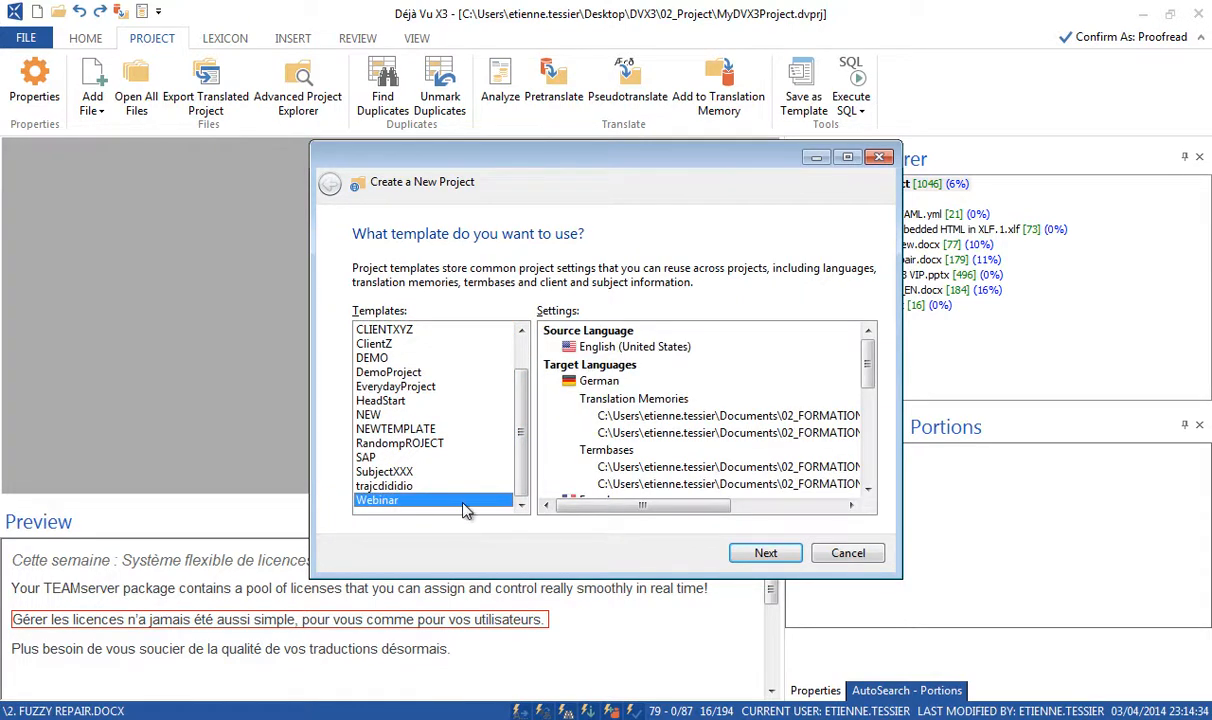
pyautogui.click(766, 553)
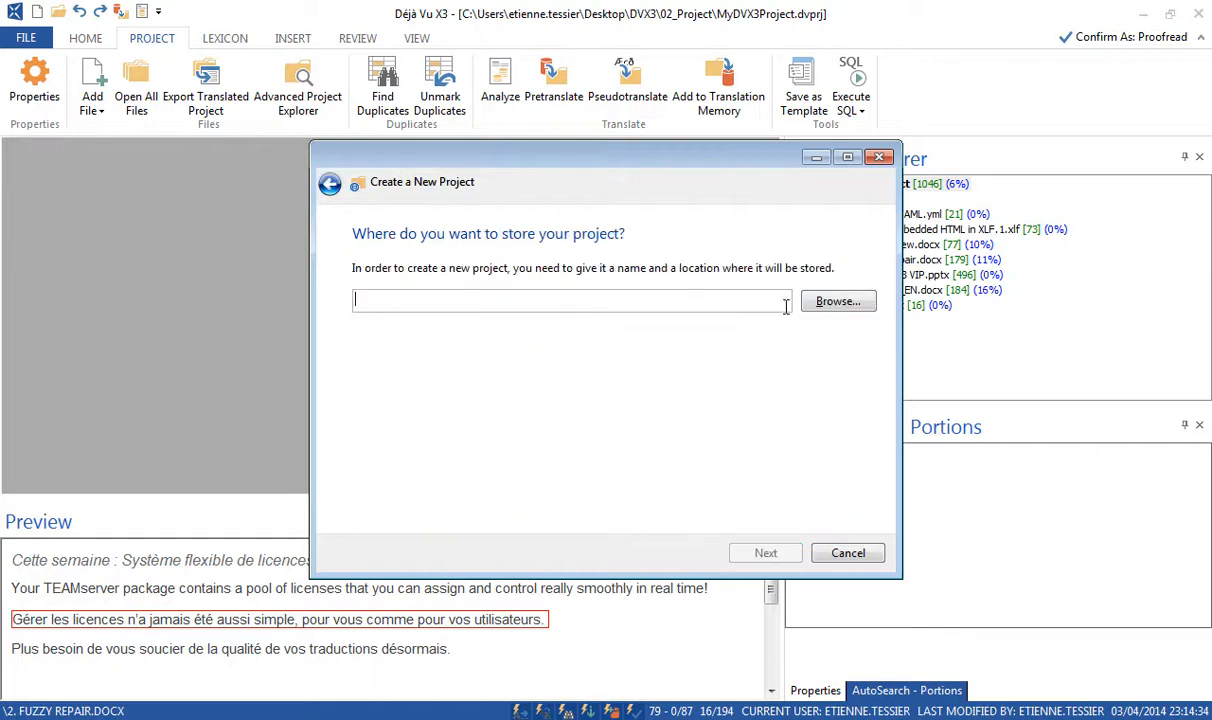
# Store the new project in the 02_Project folder under the name NewProject
pyautogui.click(838, 306)
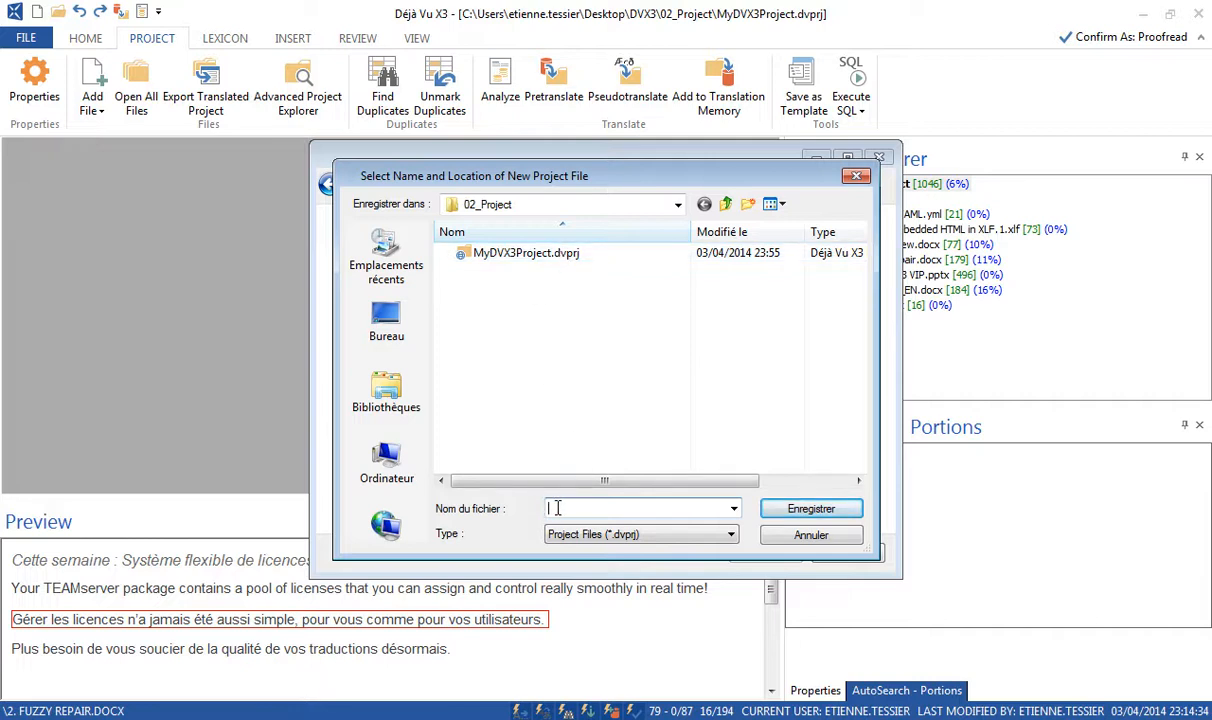
pyautogui.write('NewProject')
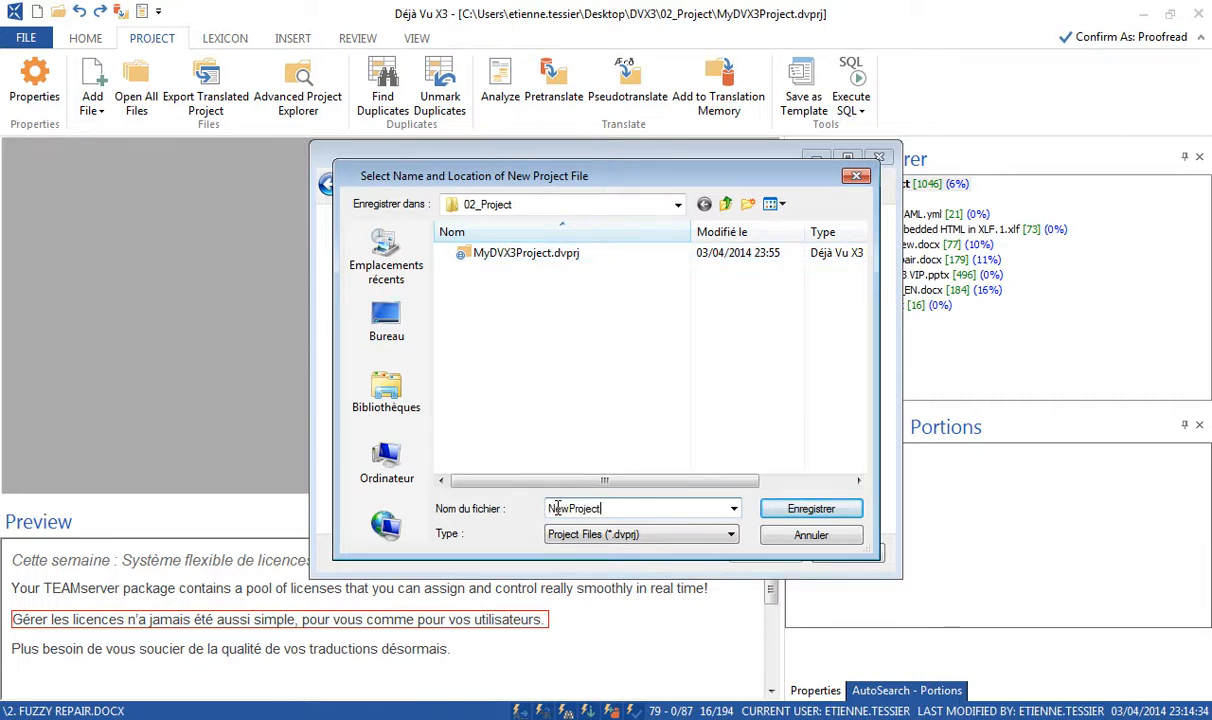
pyautogui.click(815, 514)
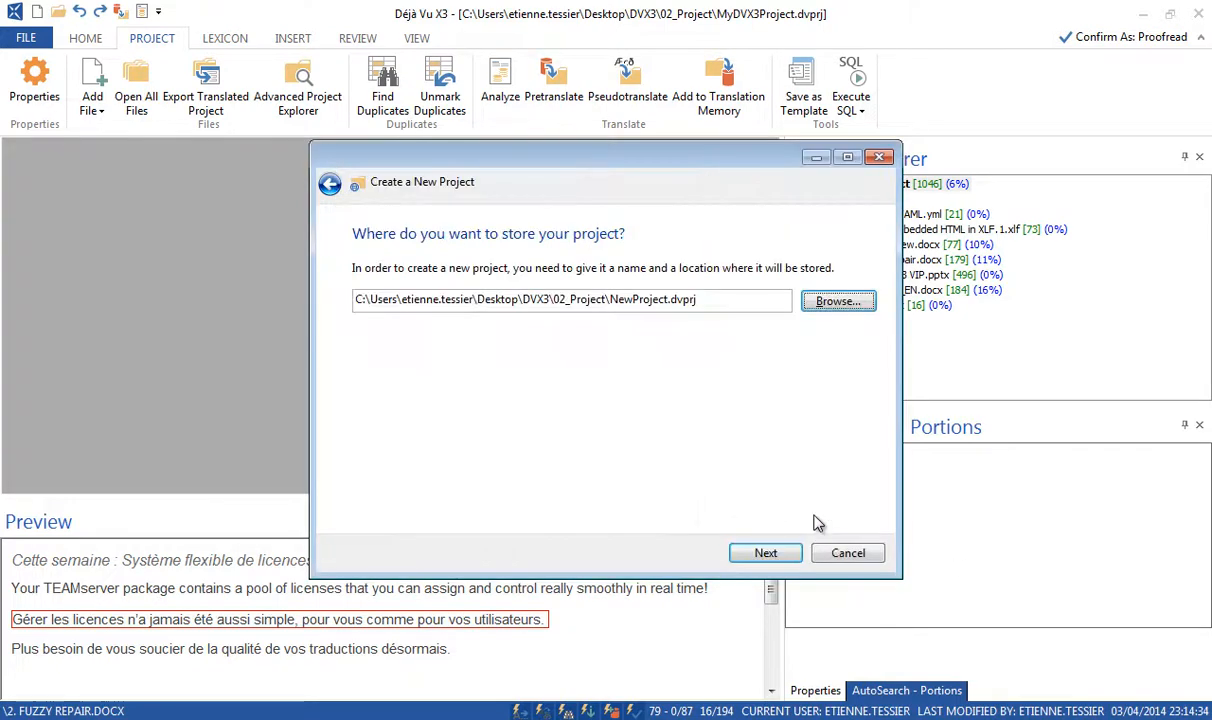
pyautogui.click(785, 560)
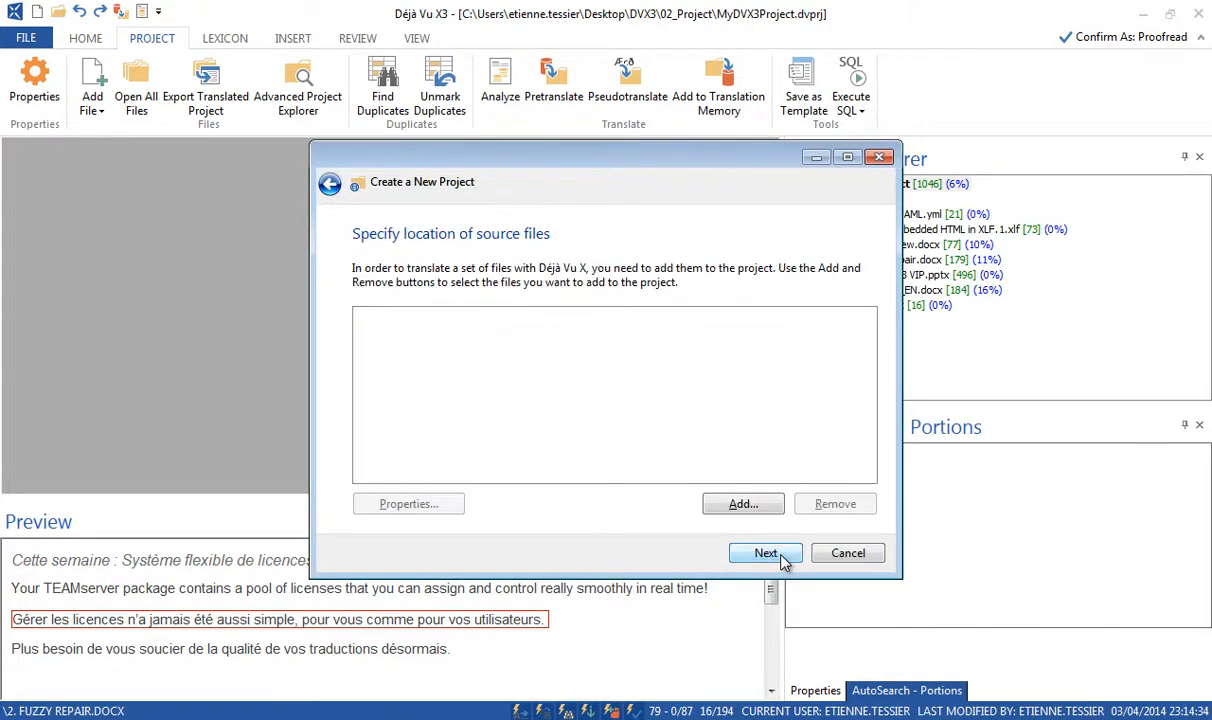
# Add Déjà Vu innovations 1993 - 2014.pdf from the DVX3 folder as source file and finish creating the project
pyautogui.click(743, 505)
pyautogui.doubleClick(495, 458)
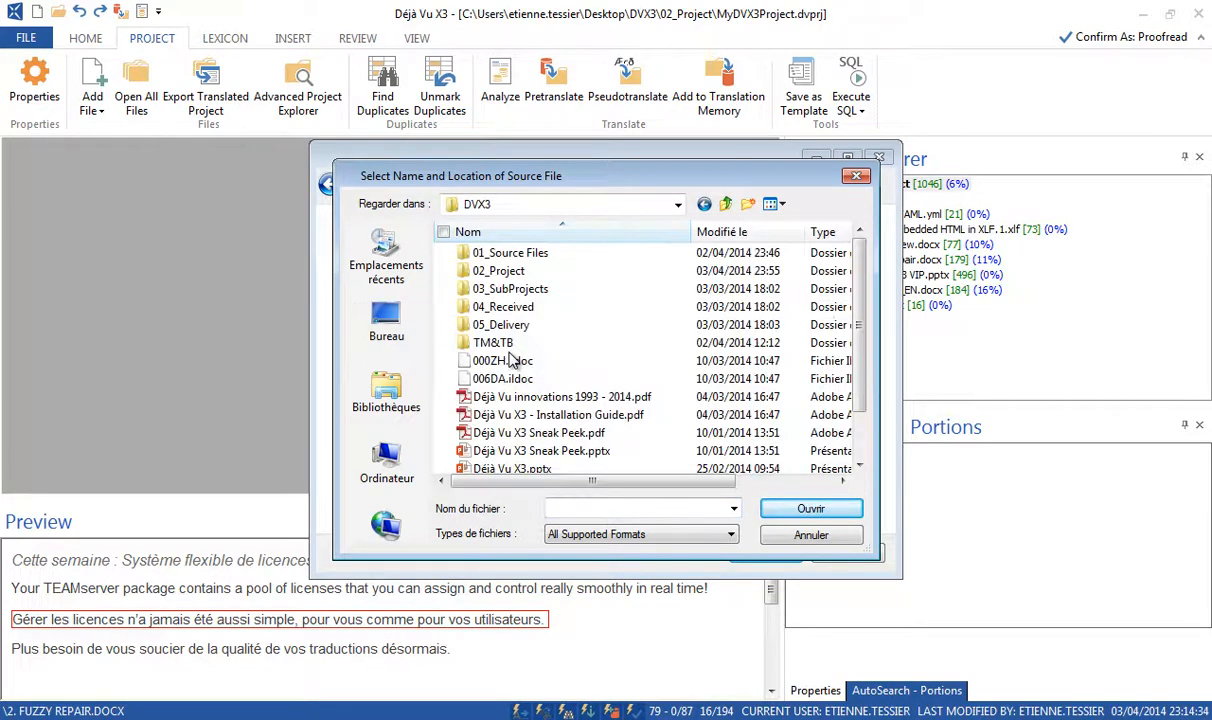
pyautogui.doubleClick(597, 397)
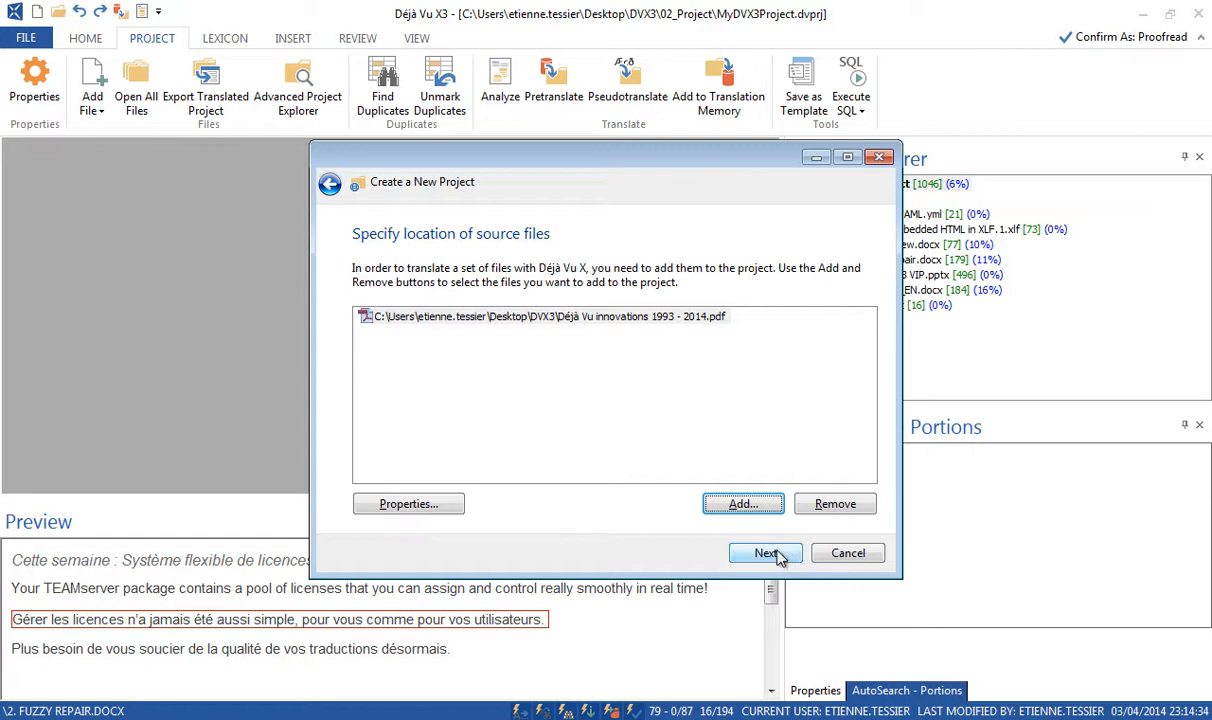
pyautogui.click(766, 553)
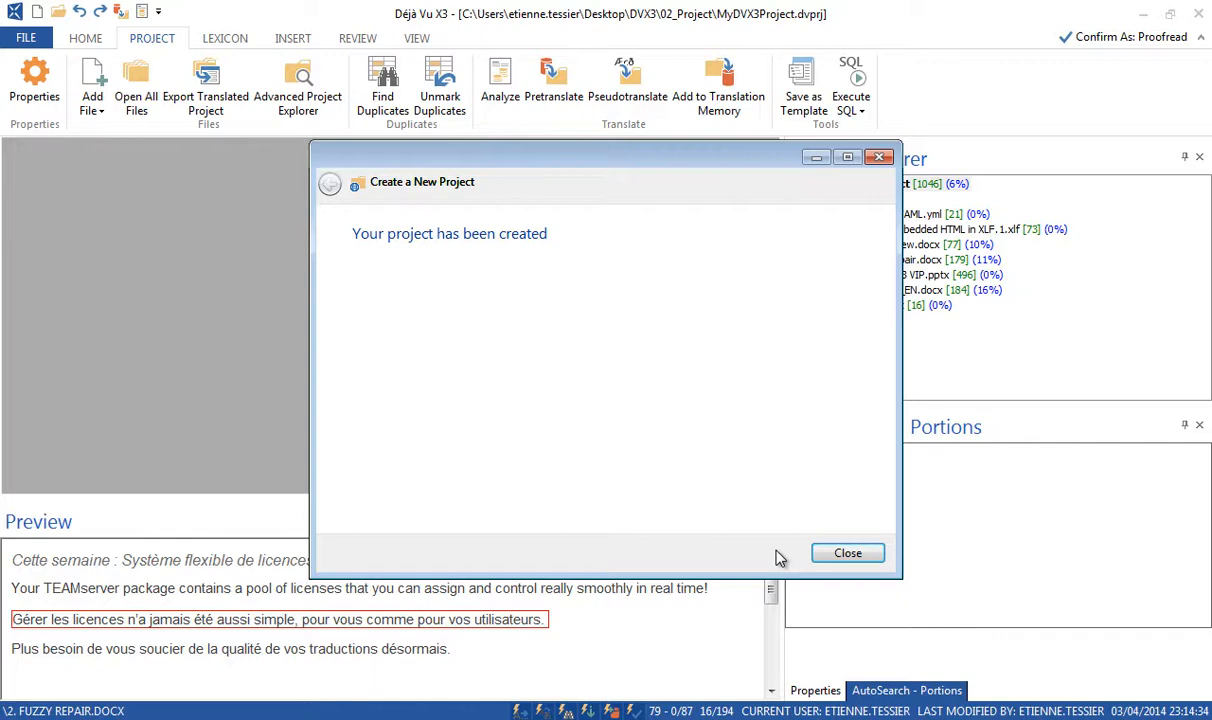
pyautogui.click(840, 553)
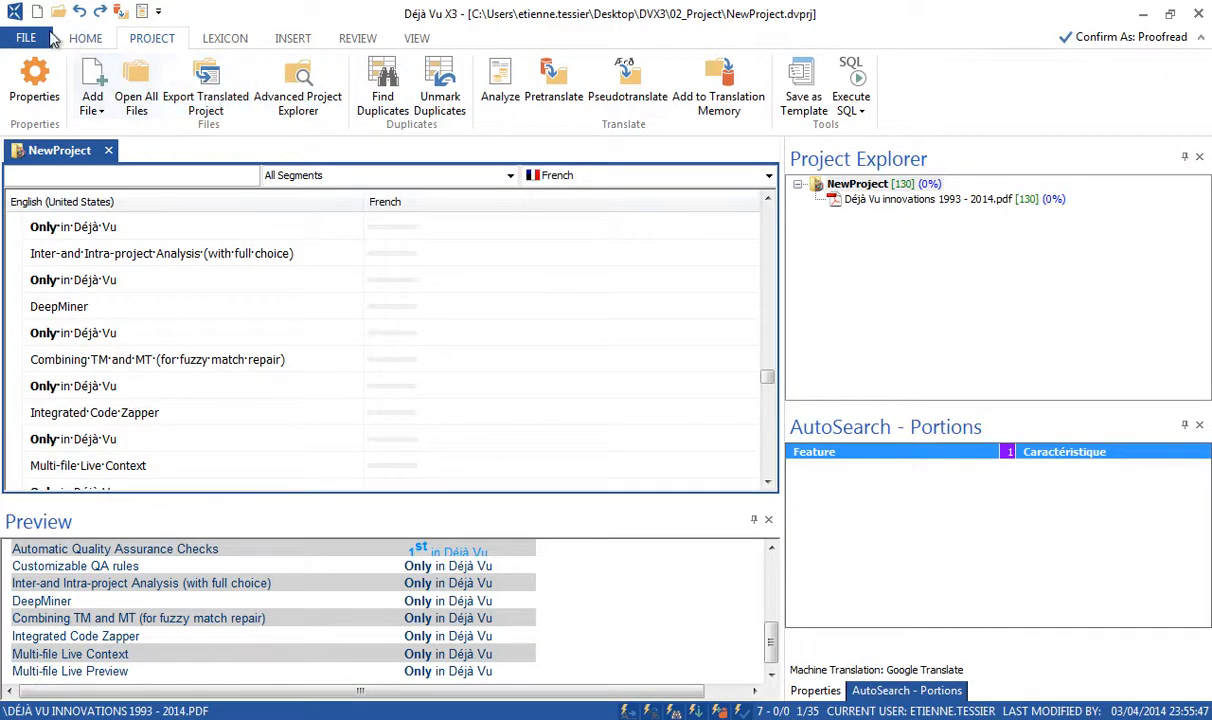
# Reopen the recent project MyDVX3Project.dvprj from the 02_Project folder and open its file fr-FR.Embedded HTML in XLF.1.xlf
pyautogui.click(30, 38)
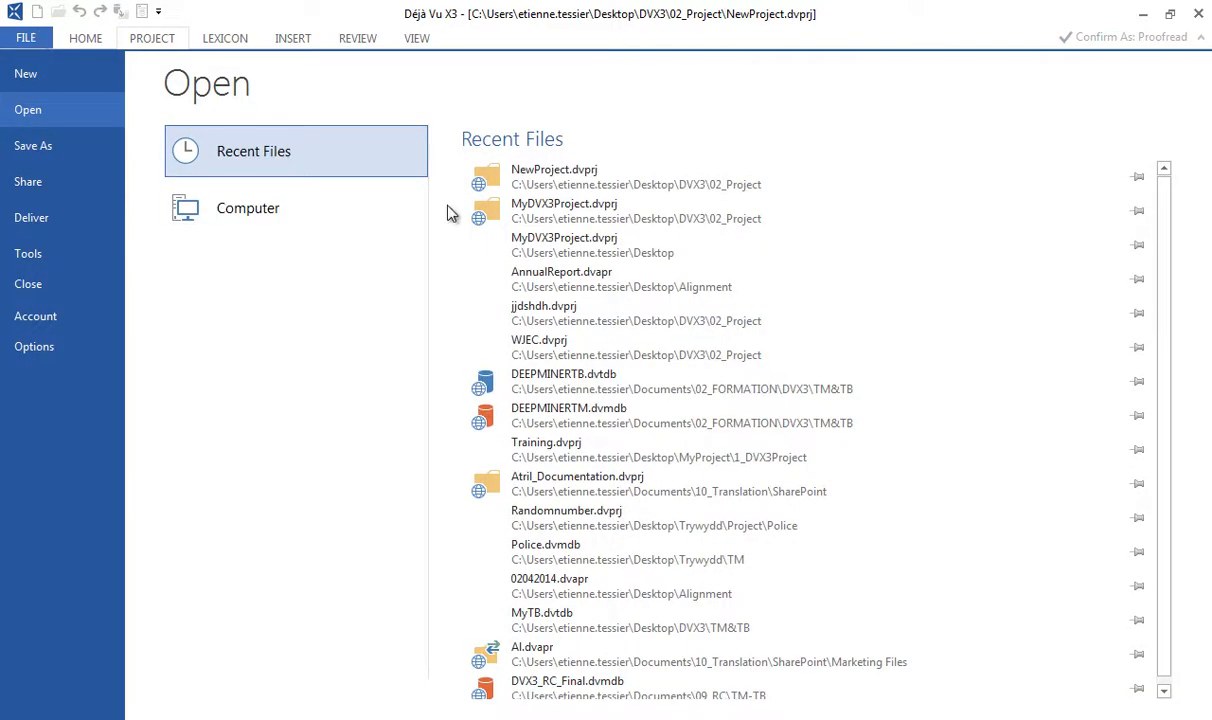
pyautogui.click(535, 207)
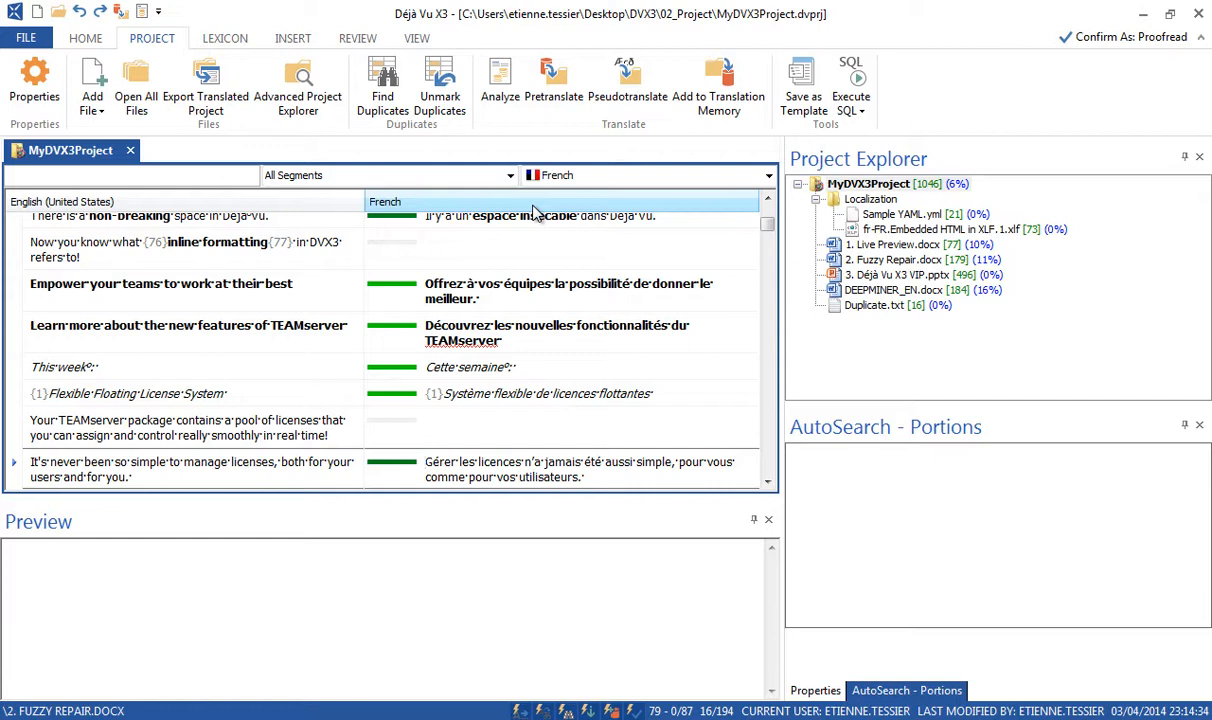
pyautogui.doubleClick(903, 233)
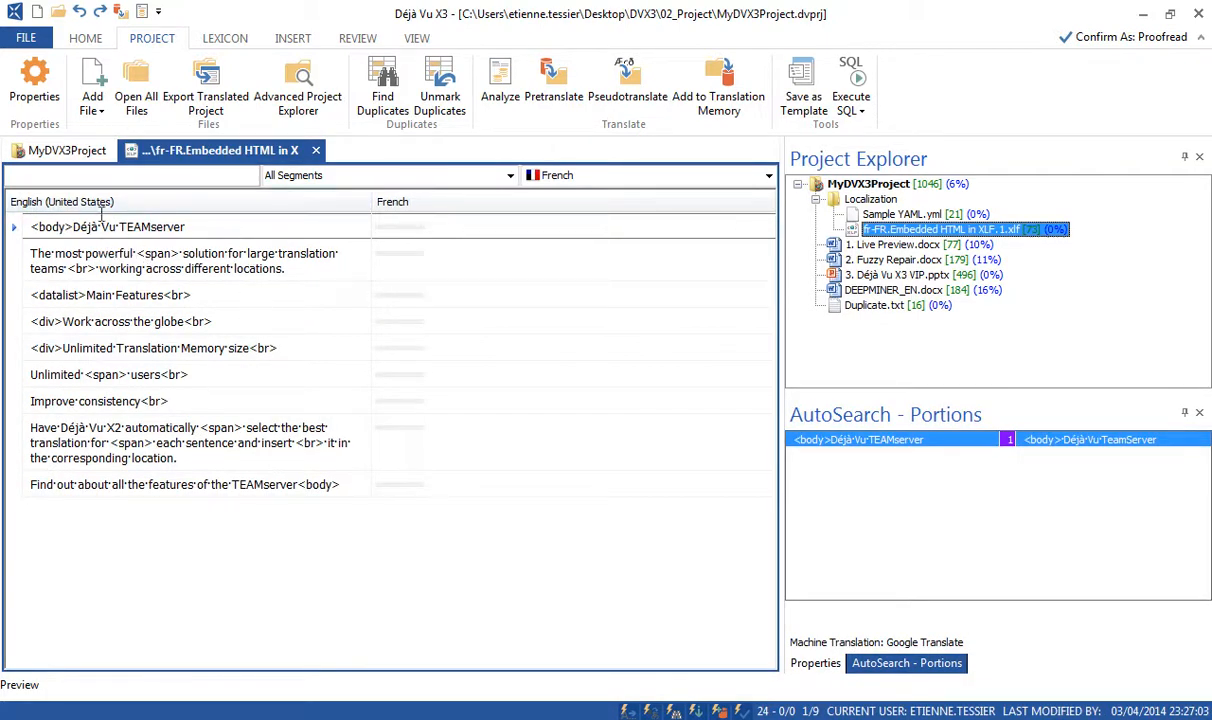
# Highlight the <body> tag in the first source segment and enable Process Embedded HTML in the XLF file's import options
pyautogui.moveTo(70, 226); pyautogui.dragTo(31, 228)
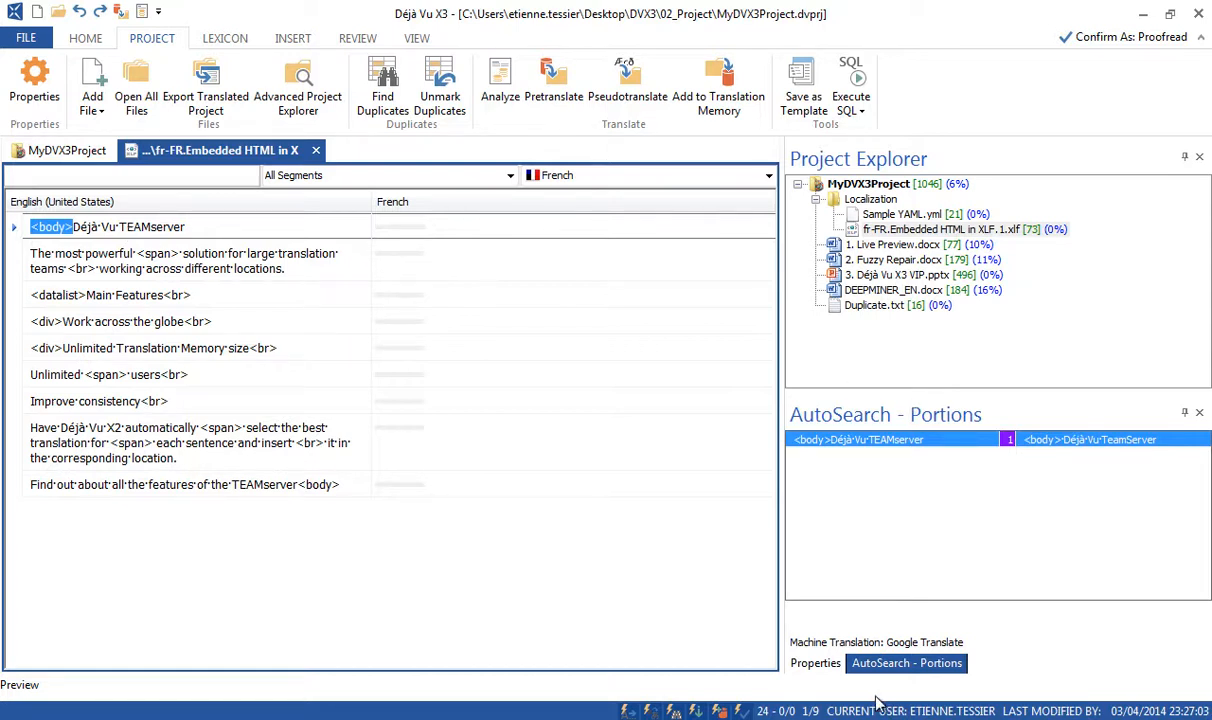
pyautogui.click(815, 663)
pyautogui.click(1007, 504)
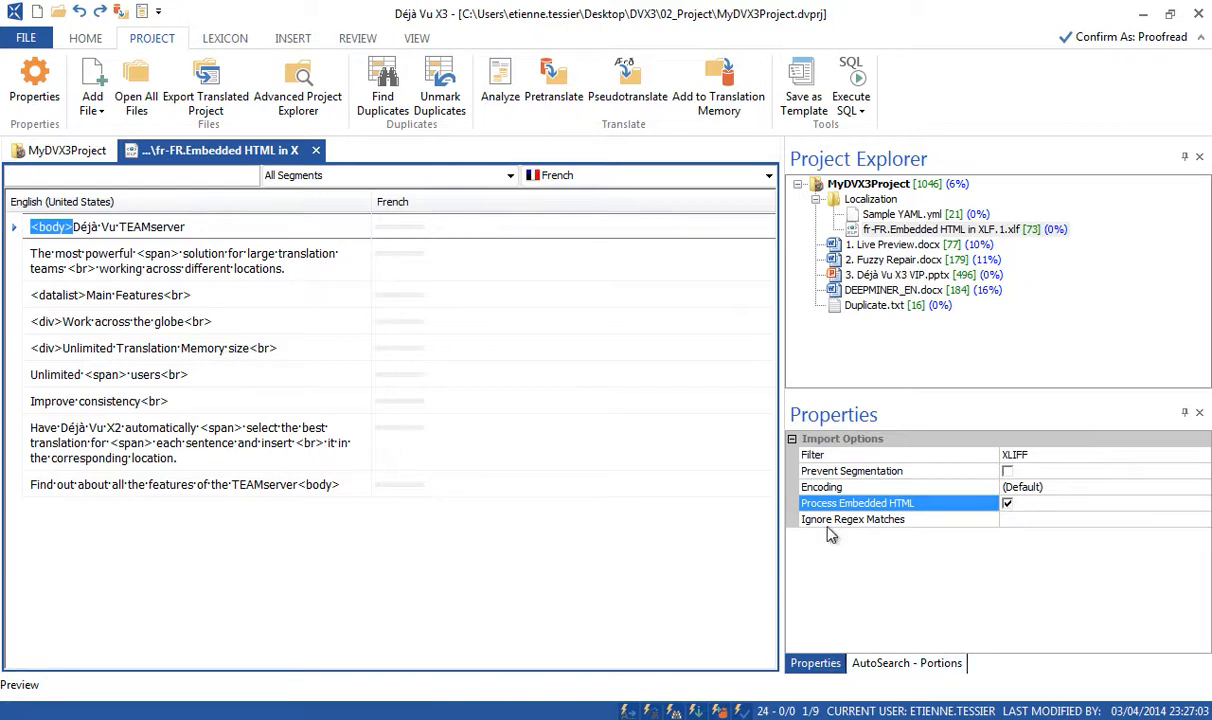
# Reimport fr-FR.Embedded HTML in XLF.1.xlf with its new import options, accepting that existing translations are overwritten
pyautogui.rightClick(927, 232)
pyautogui.click(968, 259)
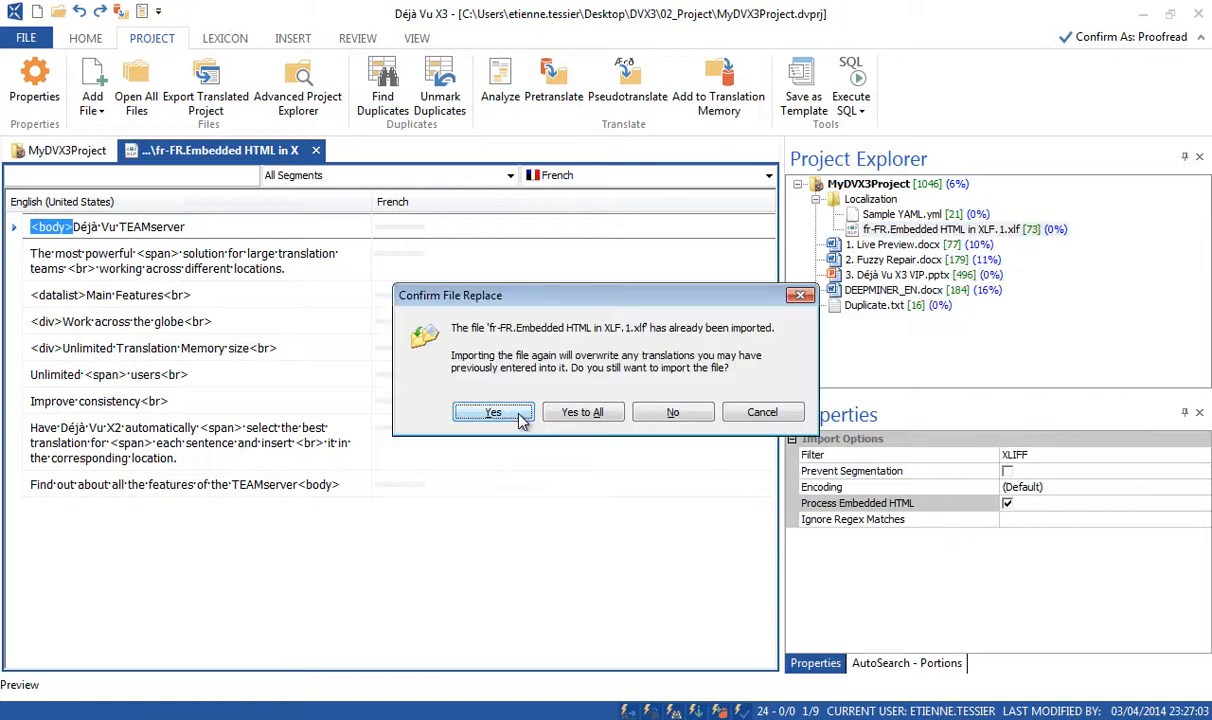
pyautogui.click(493, 412)
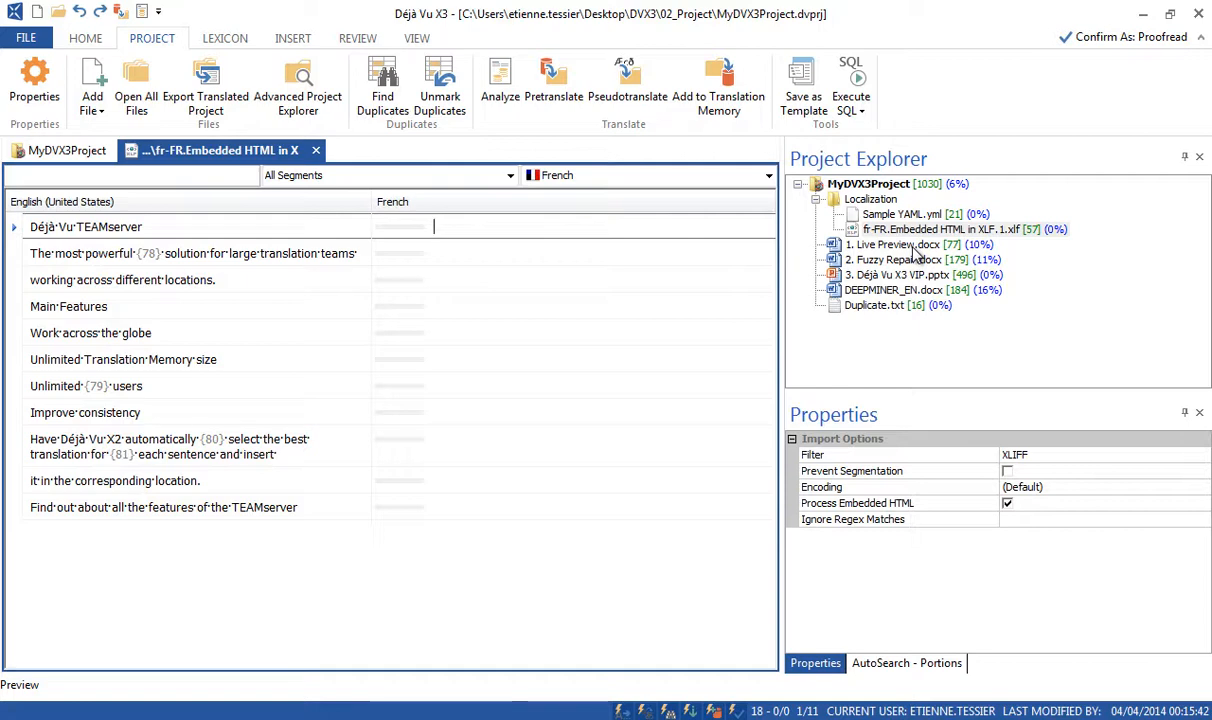
# Open the program's default filter options and select the XLIFF filter entry for the xlf extension
pyautogui.click(44, 41)
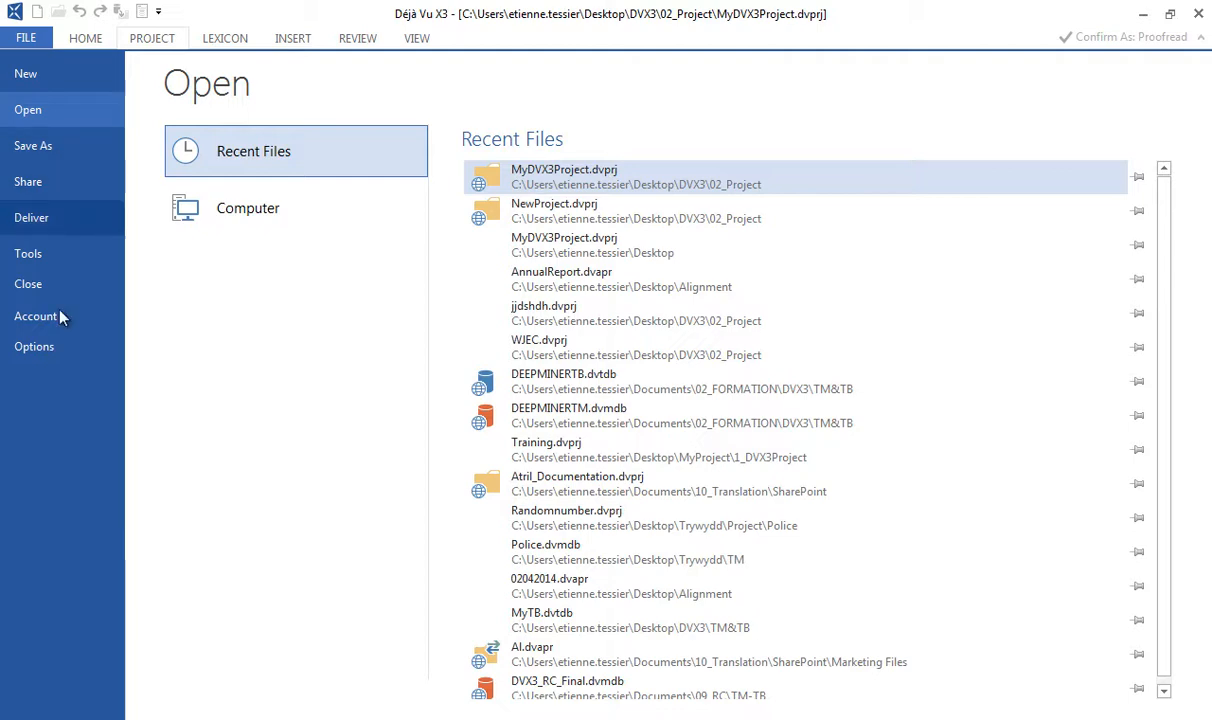
pyautogui.click(47, 347)
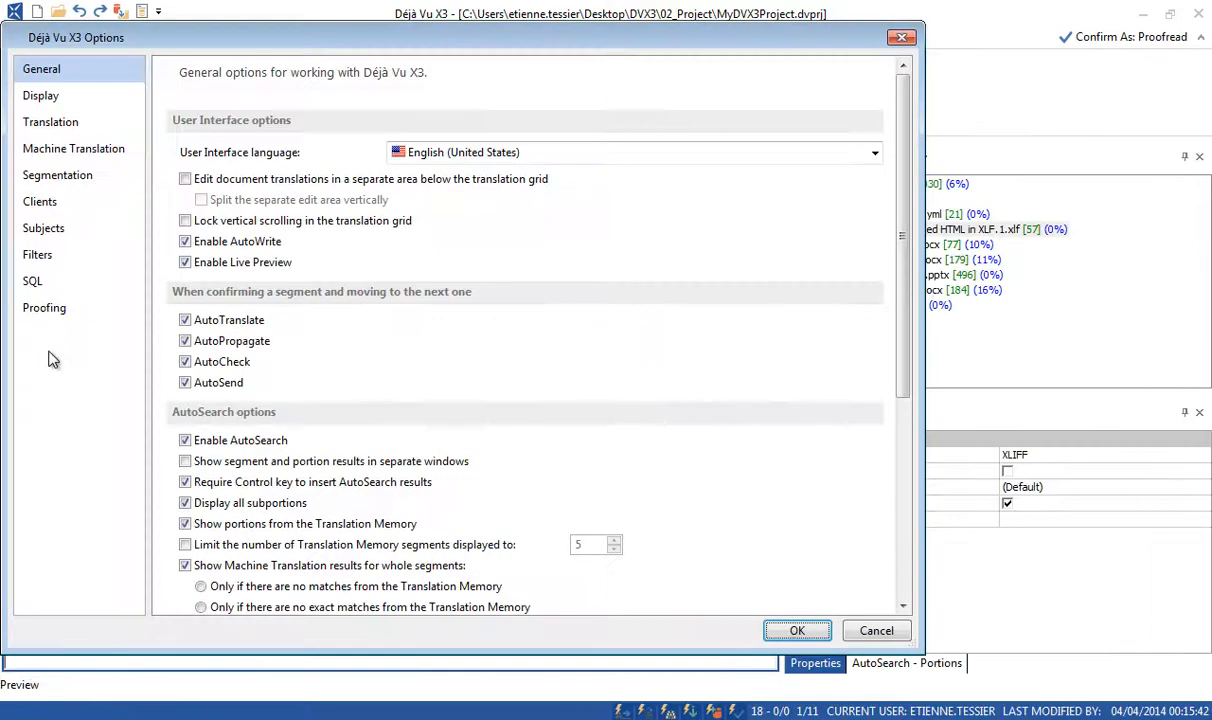
pyautogui.click(57, 260)
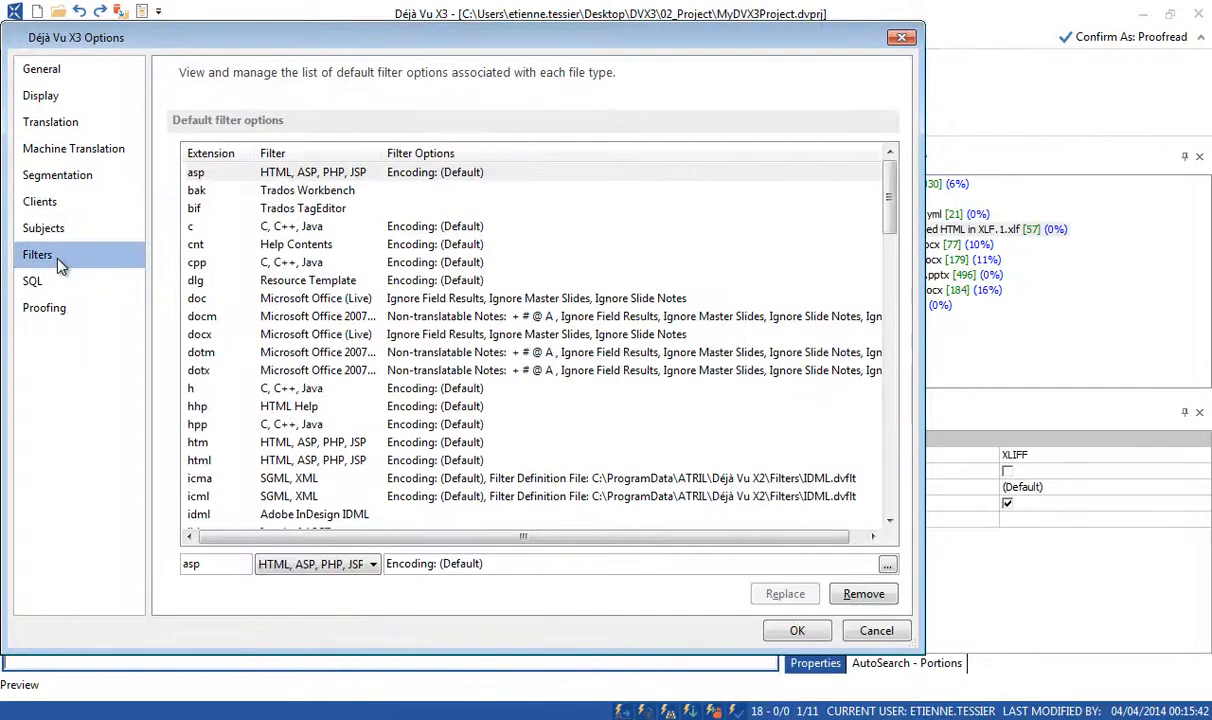
pyautogui.doubleClick(194, 568)
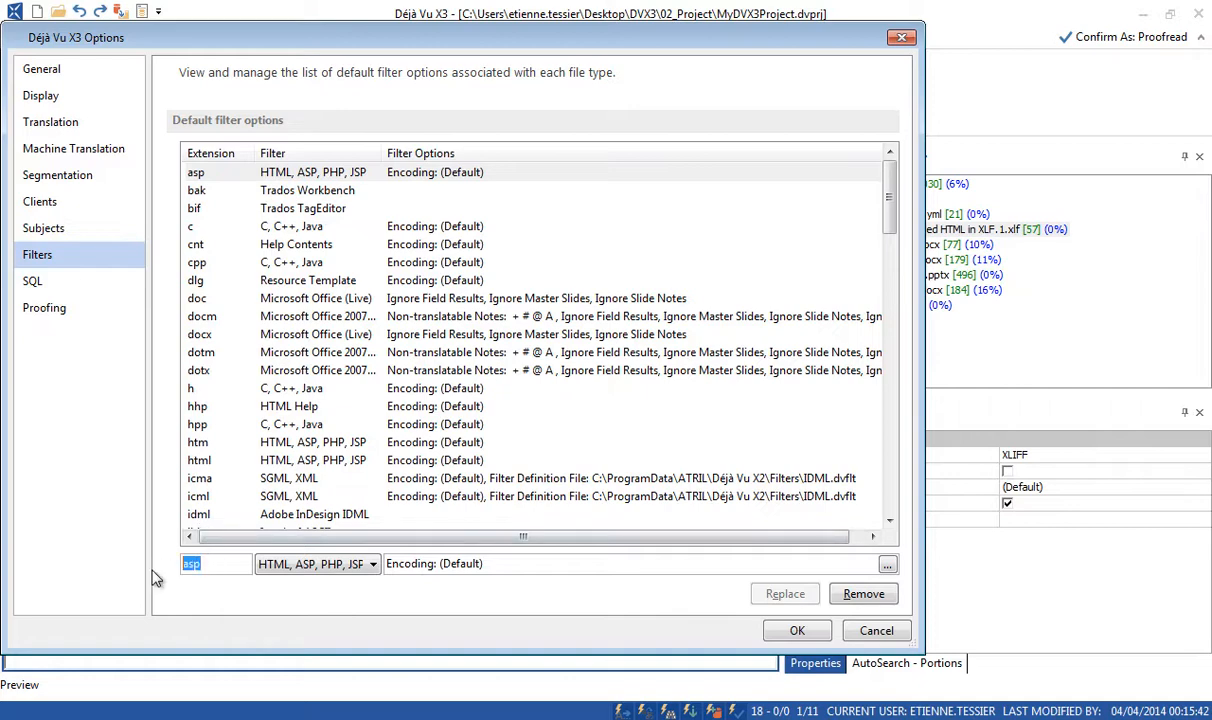
pyautogui.write('XL')
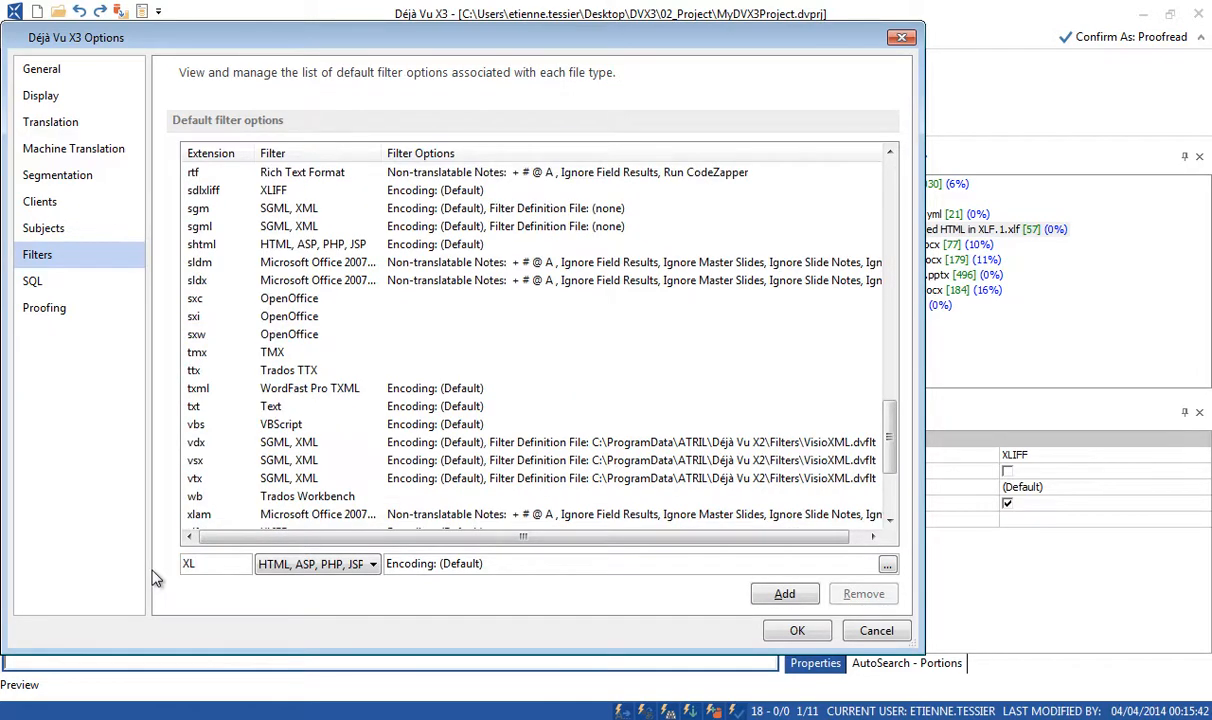
pyautogui.write('IF')
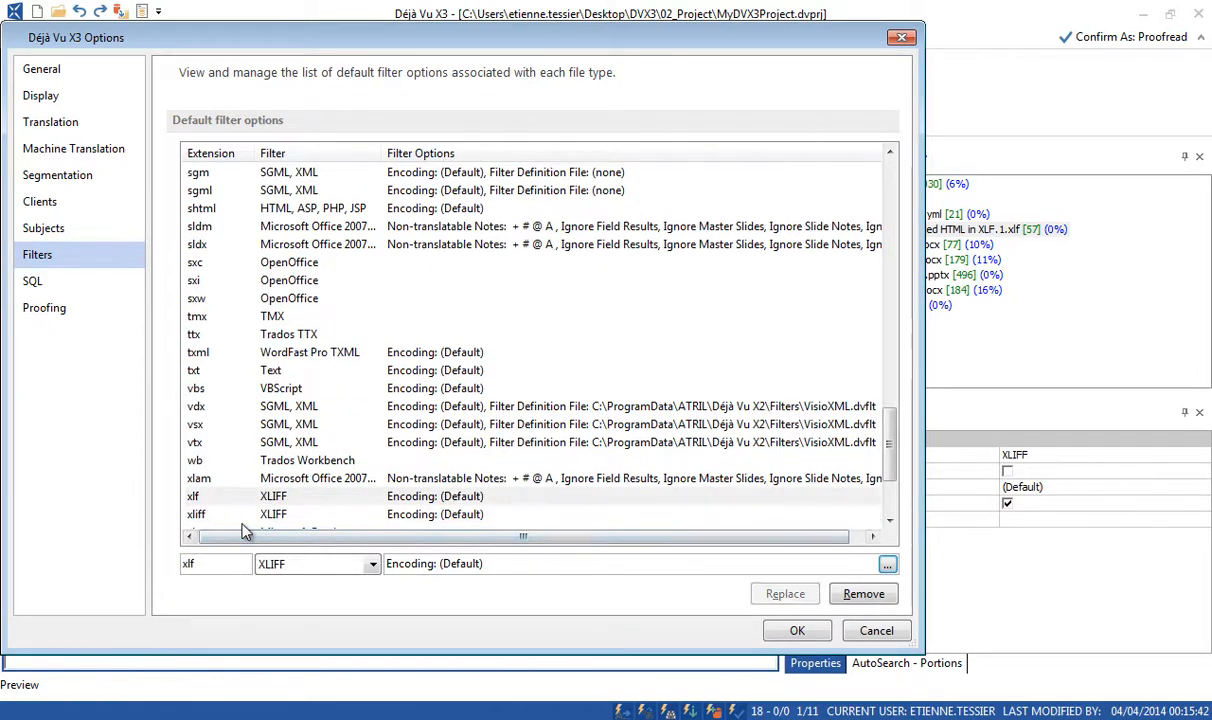
pyautogui.click(276, 494)
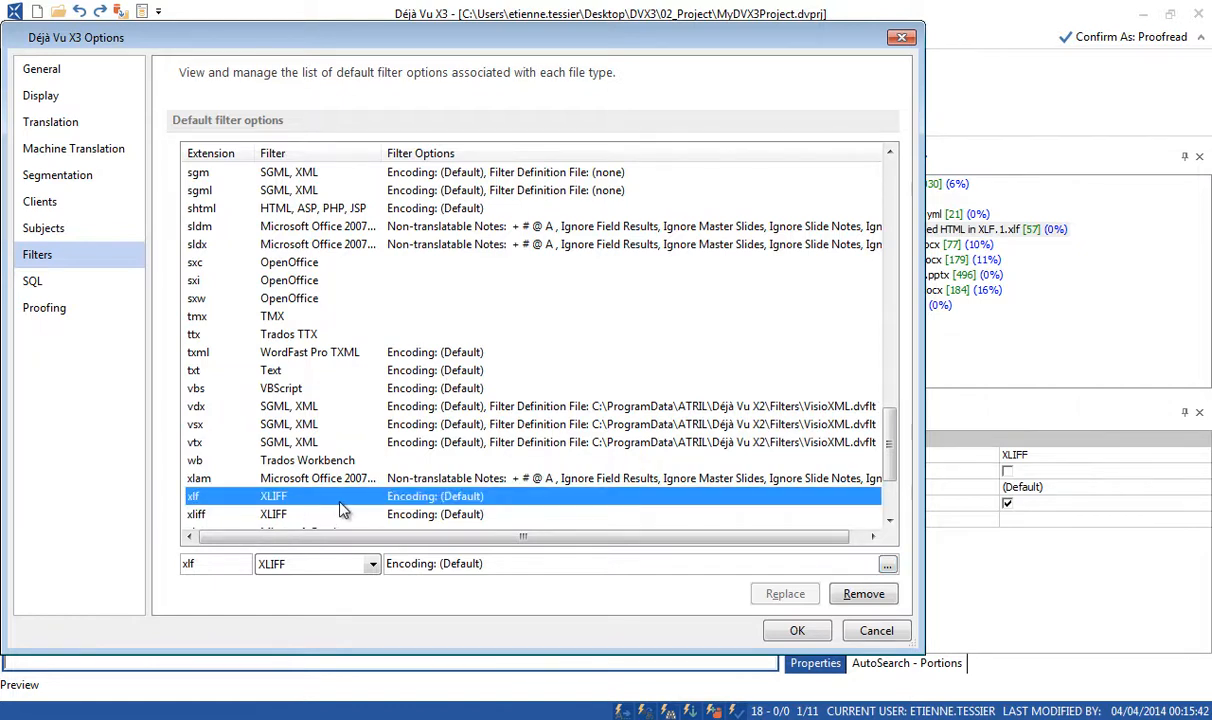
# Enable Process Embedded HTML in the xlf default filter options, replace the entry and save the program options
pyautogui.click(889, 566)
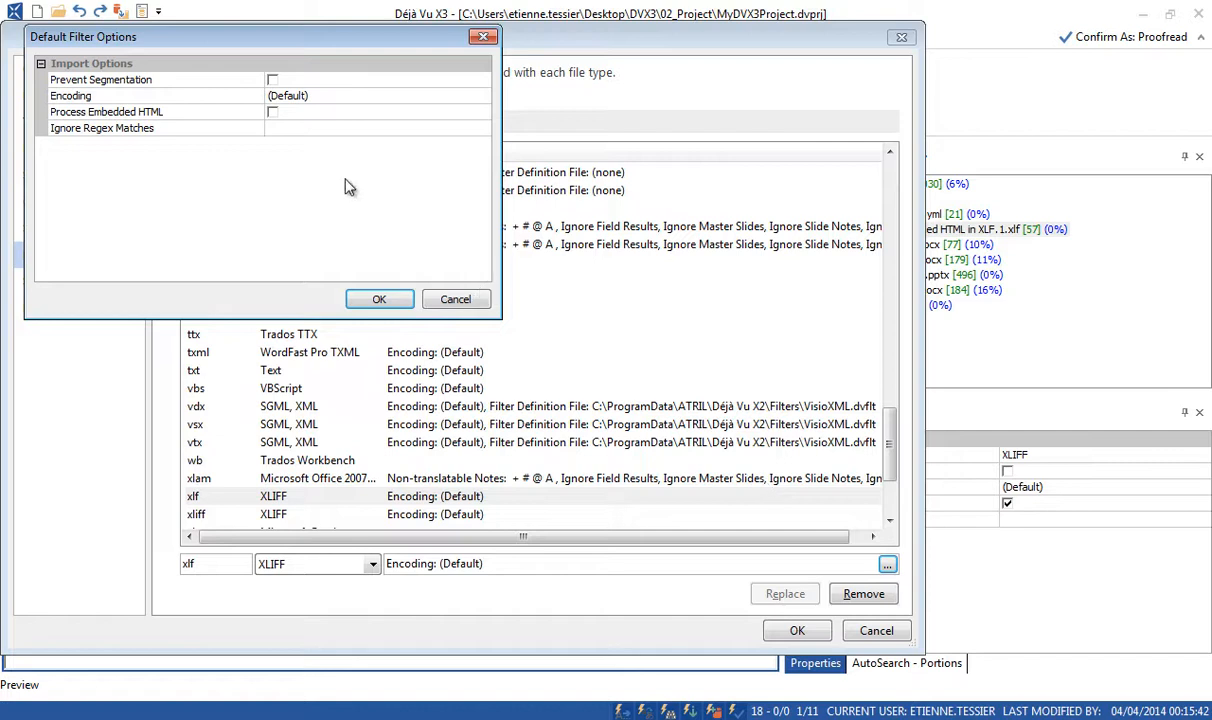
pyautogui.click(273, 113)
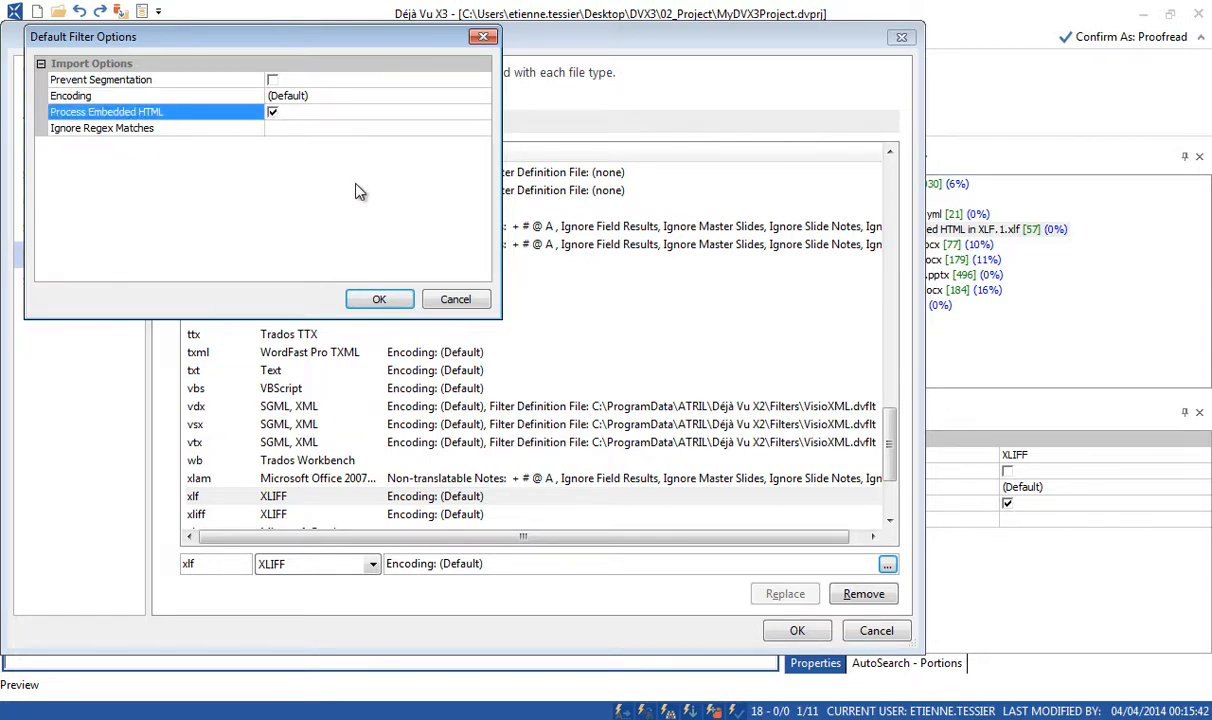
pyautogui.click(397, 302)
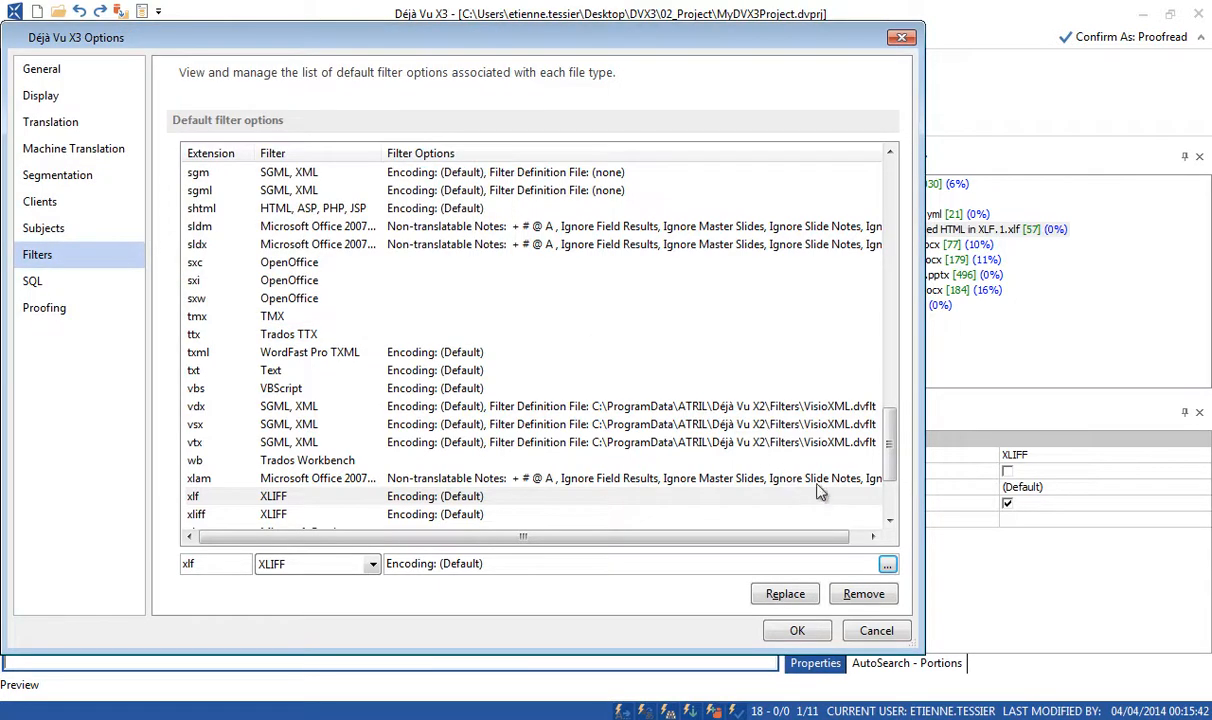
pyautogui.click(797, 600)
pyautogui.click(797, 600)
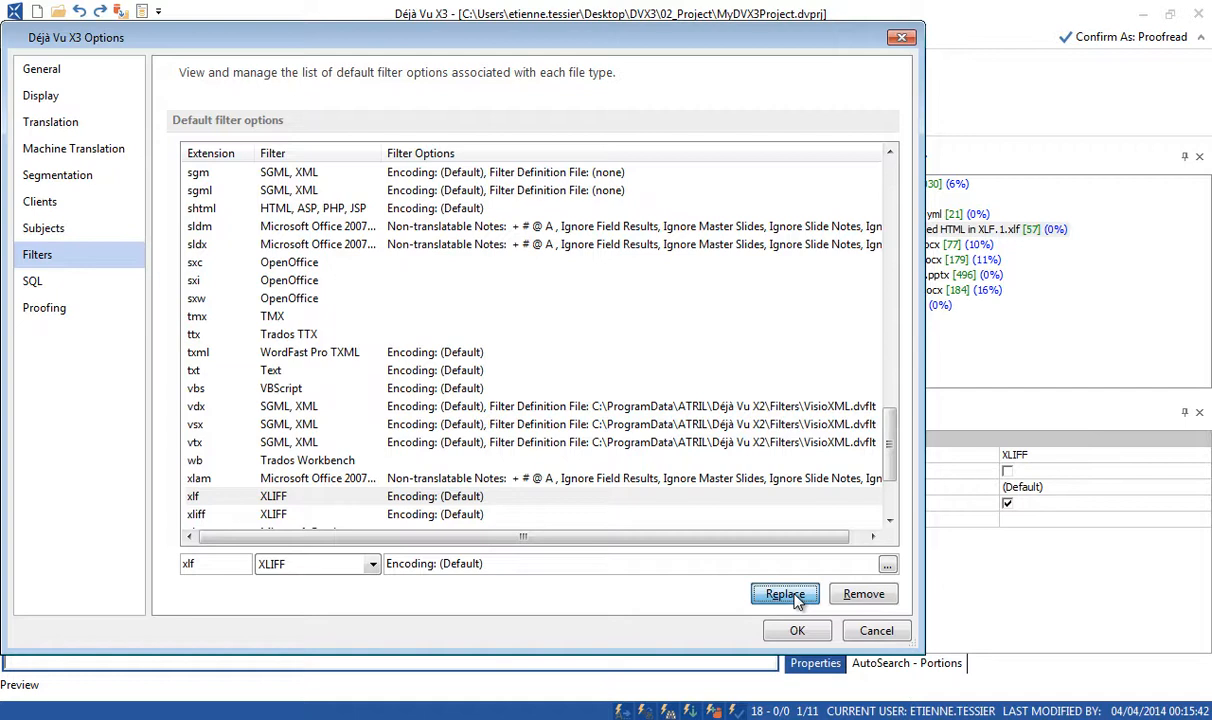
pyautogui.click(795, 596)
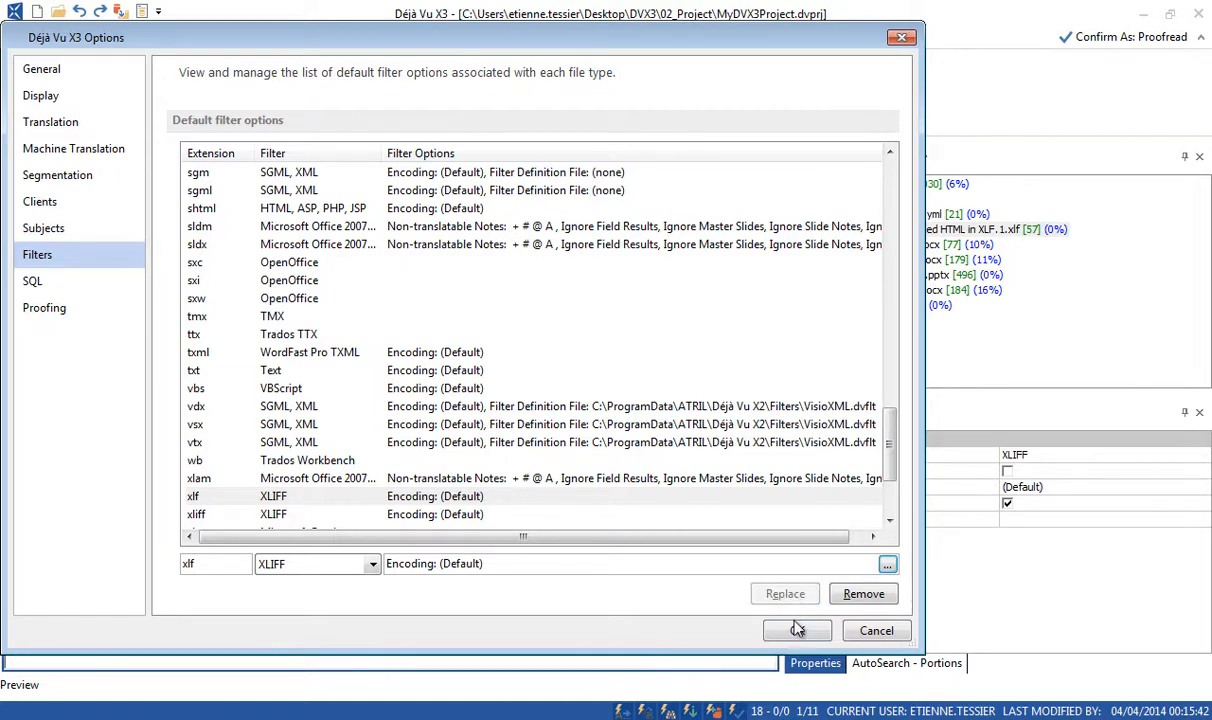
pyautogui.click(797, 630)
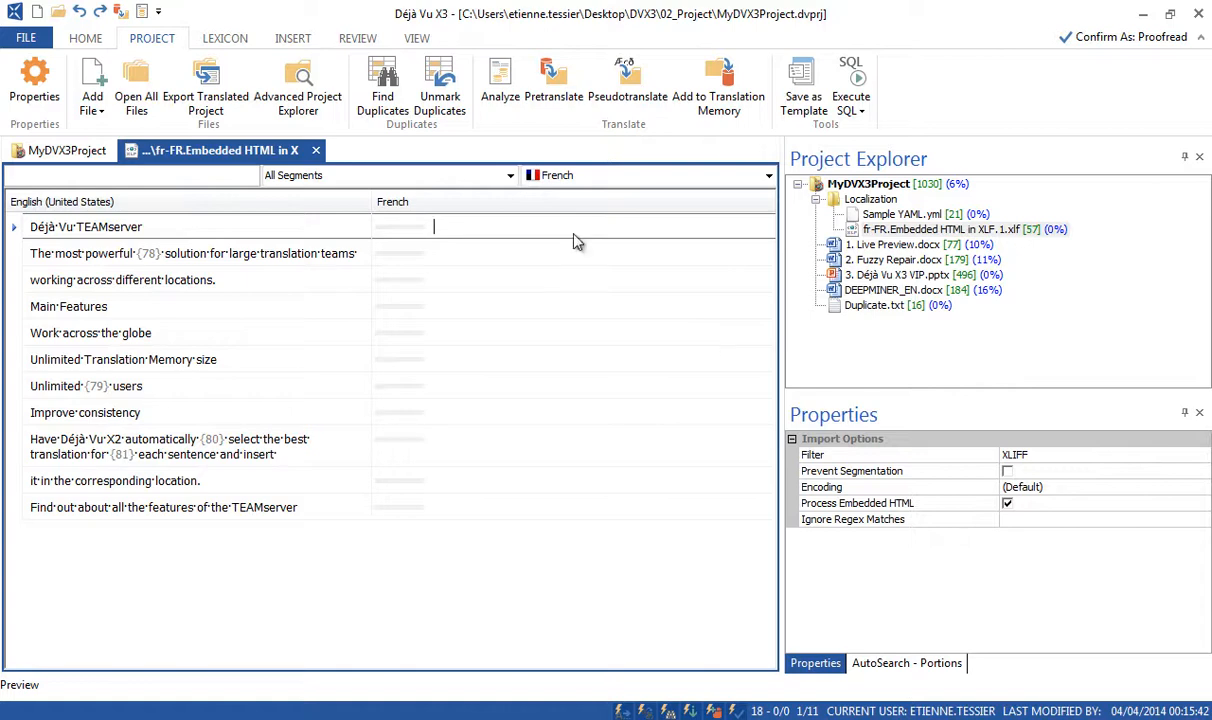
# Open the default filters in the project's properties and select the XLIFF entry for the xlf extension
pyautogui.click(55, 89)
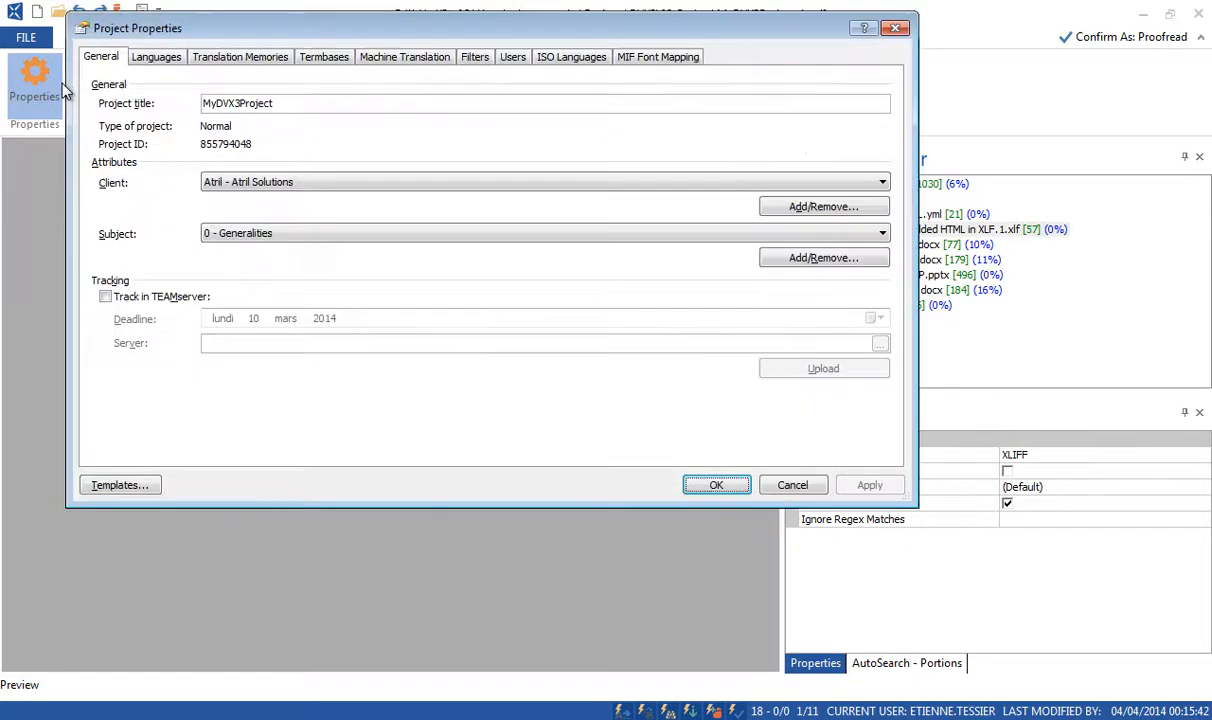
pyautogui.click(480, 58)
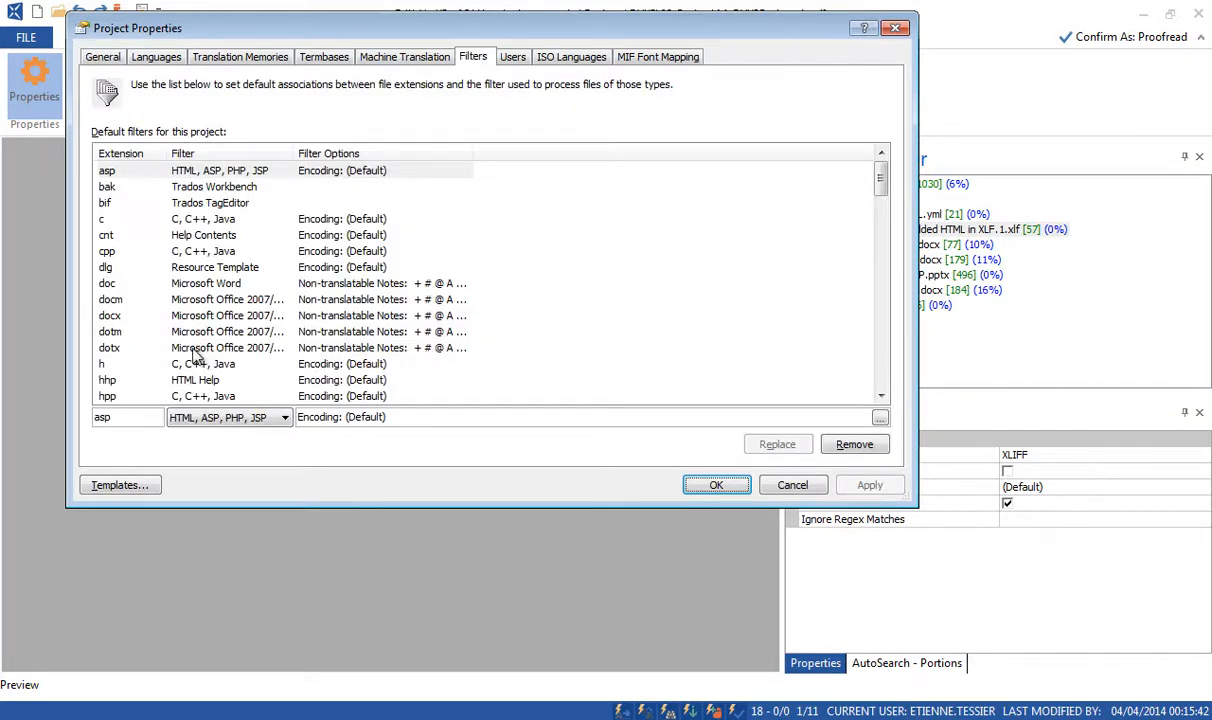
pyautogui.moveTo(122, 417); pyautogui.dragTo(35, 425)
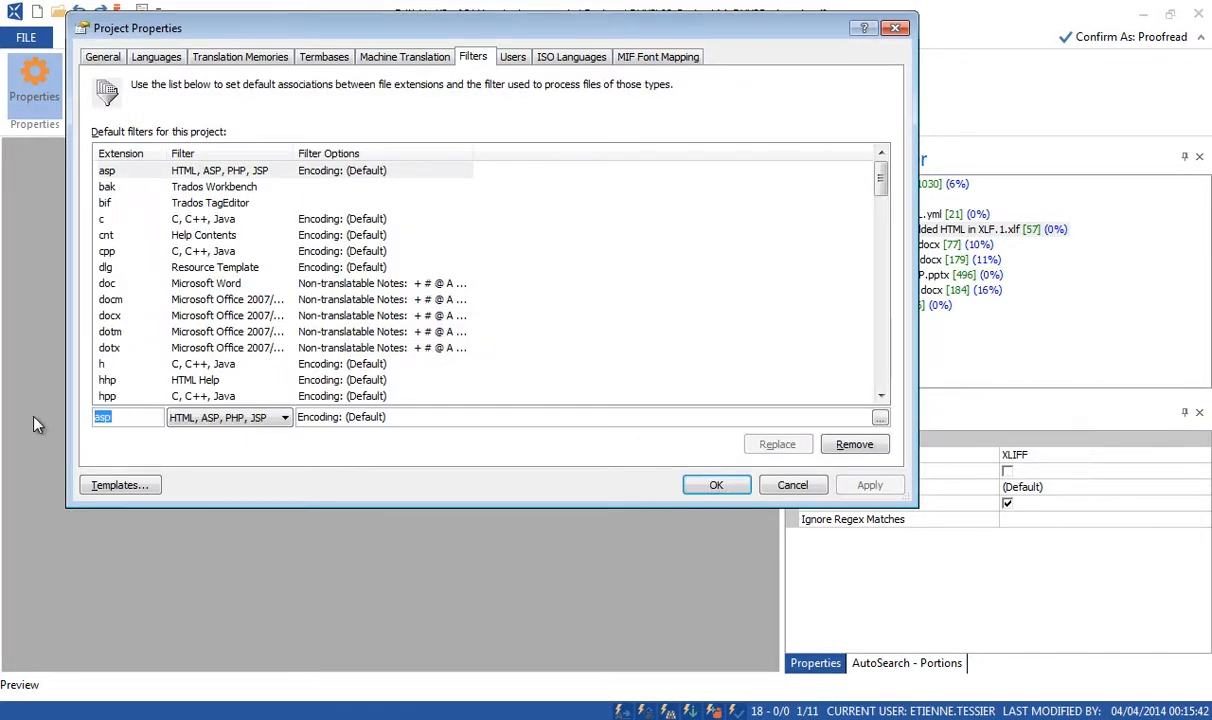
pyautogui.write('XLIFF')
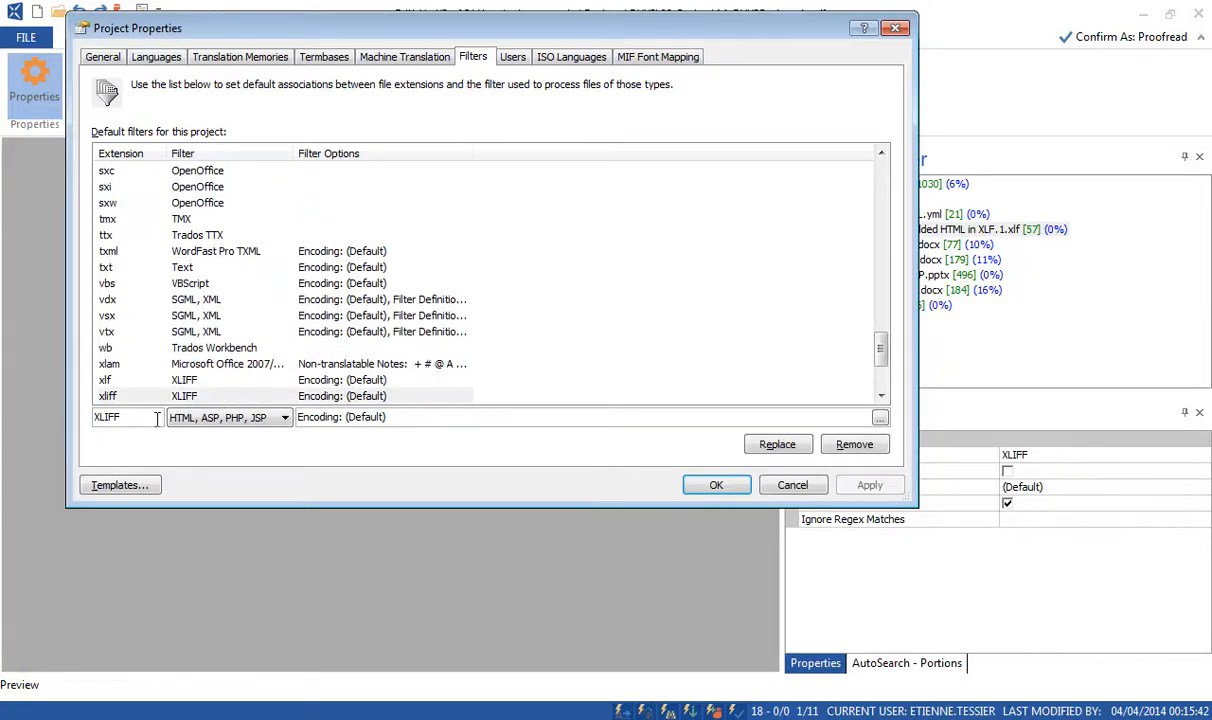
pyautogui.click(345, 379)
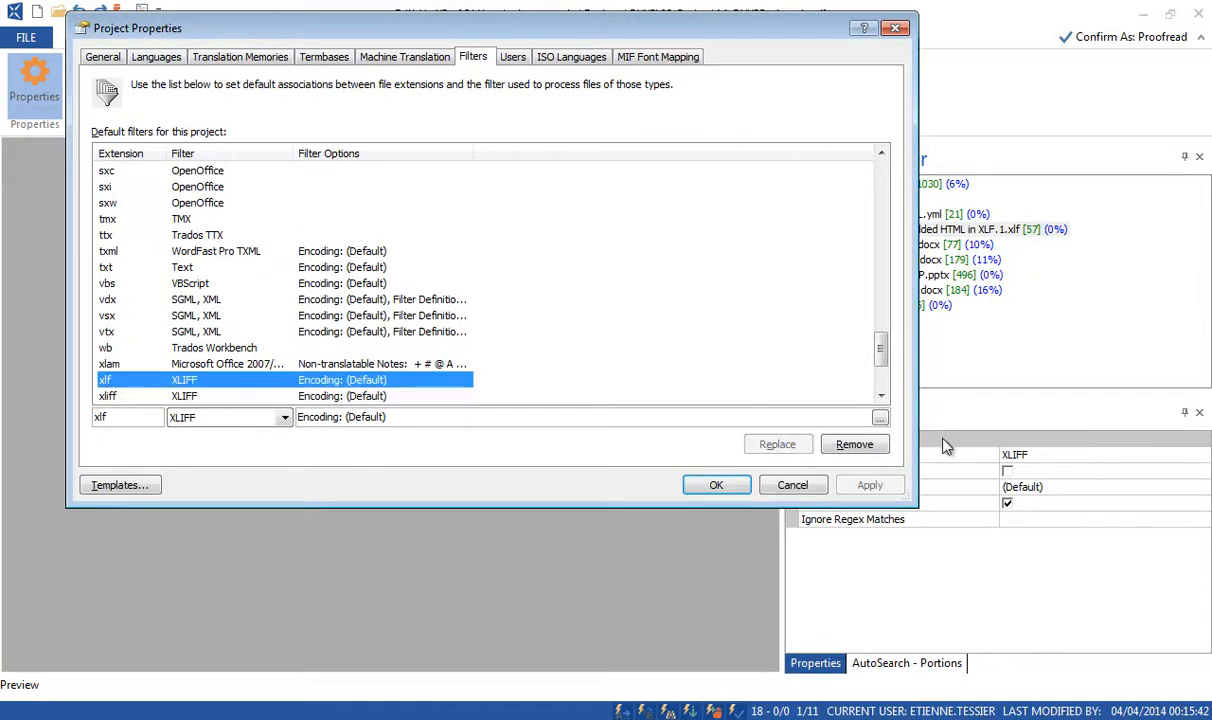
# Clear Process Embedded HTML in the project's xlf filter options and accept the project properties
pyautogui.click(880, 419)
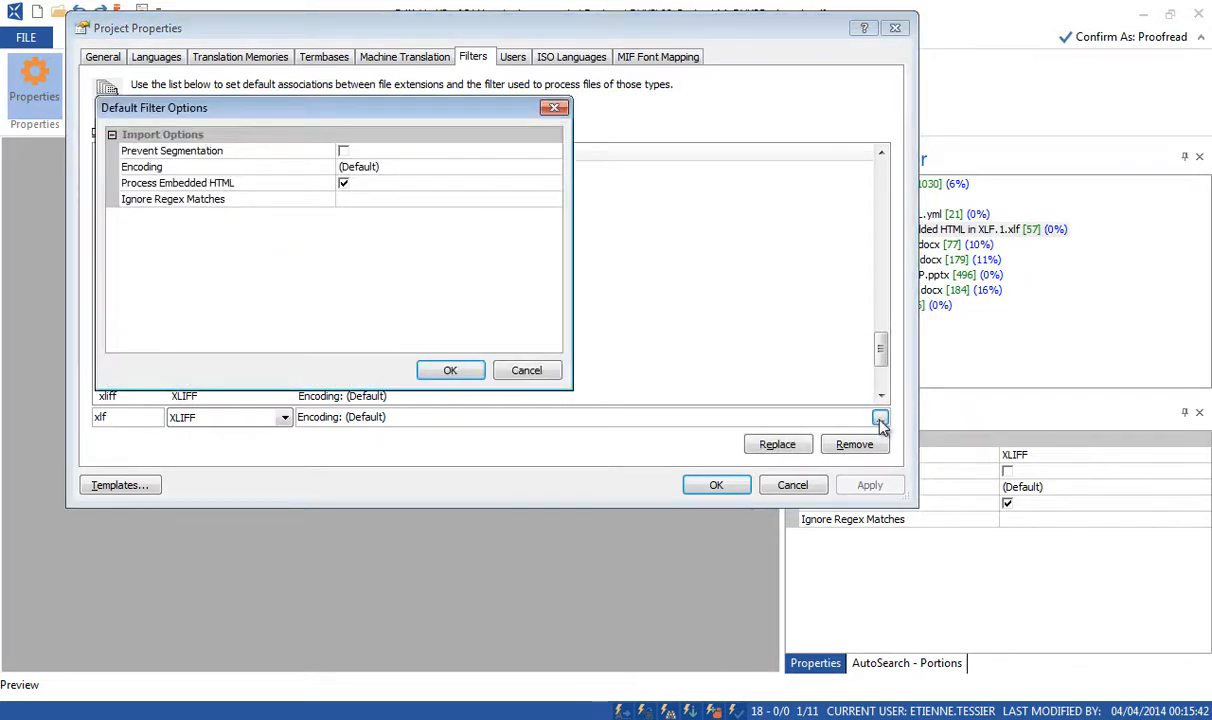
pyautogui.click(343, 183)
pyautogui.click(462, 372)
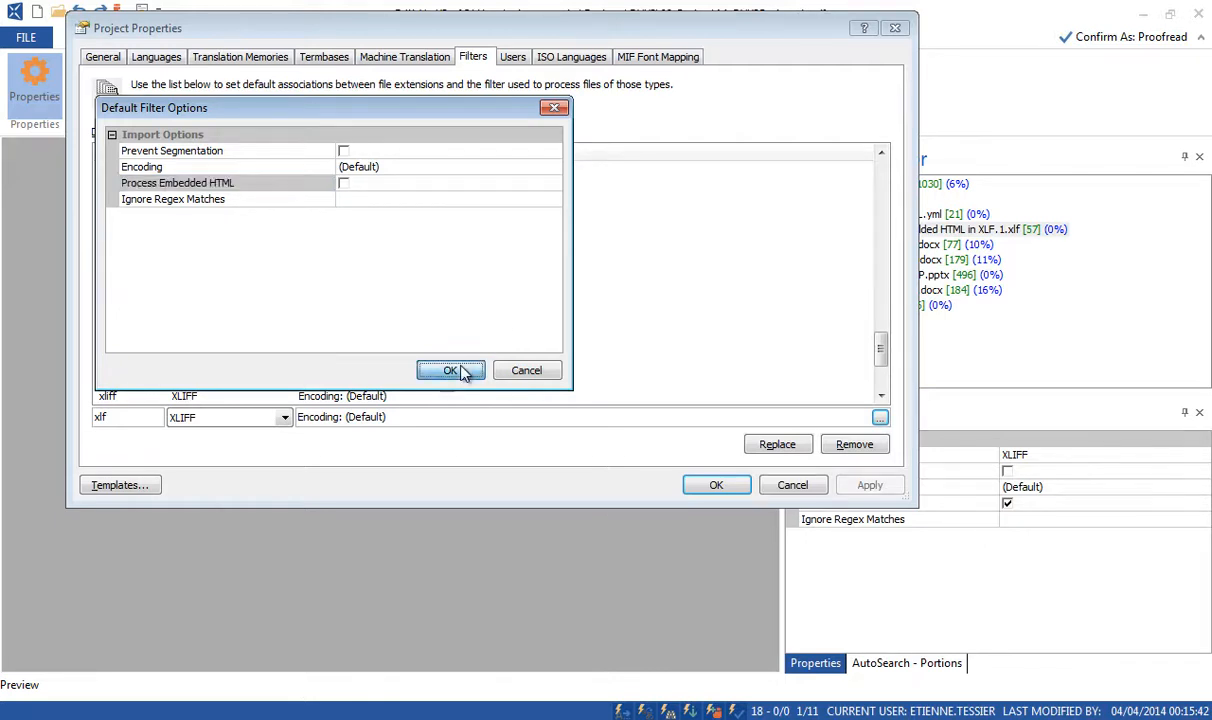
pyautogui.click(716, 485)
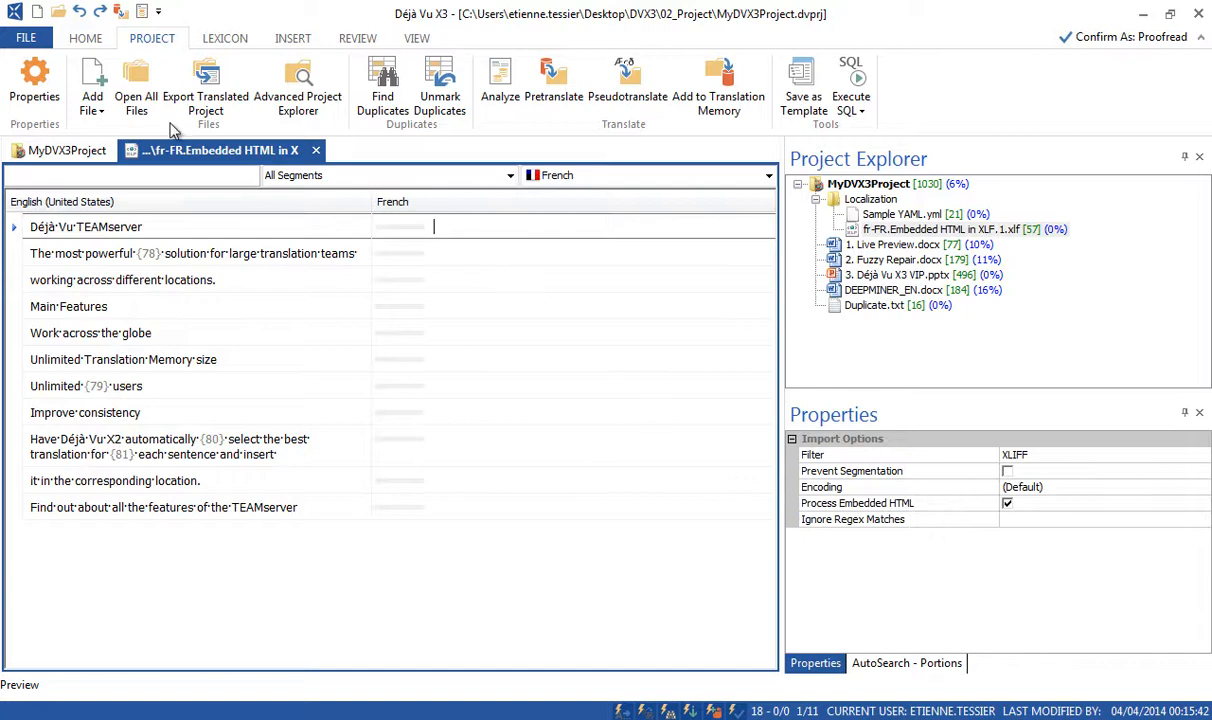
# Save the project's settings as a template under the name Webinar from the project properties
pyautogui.click(35, 86)
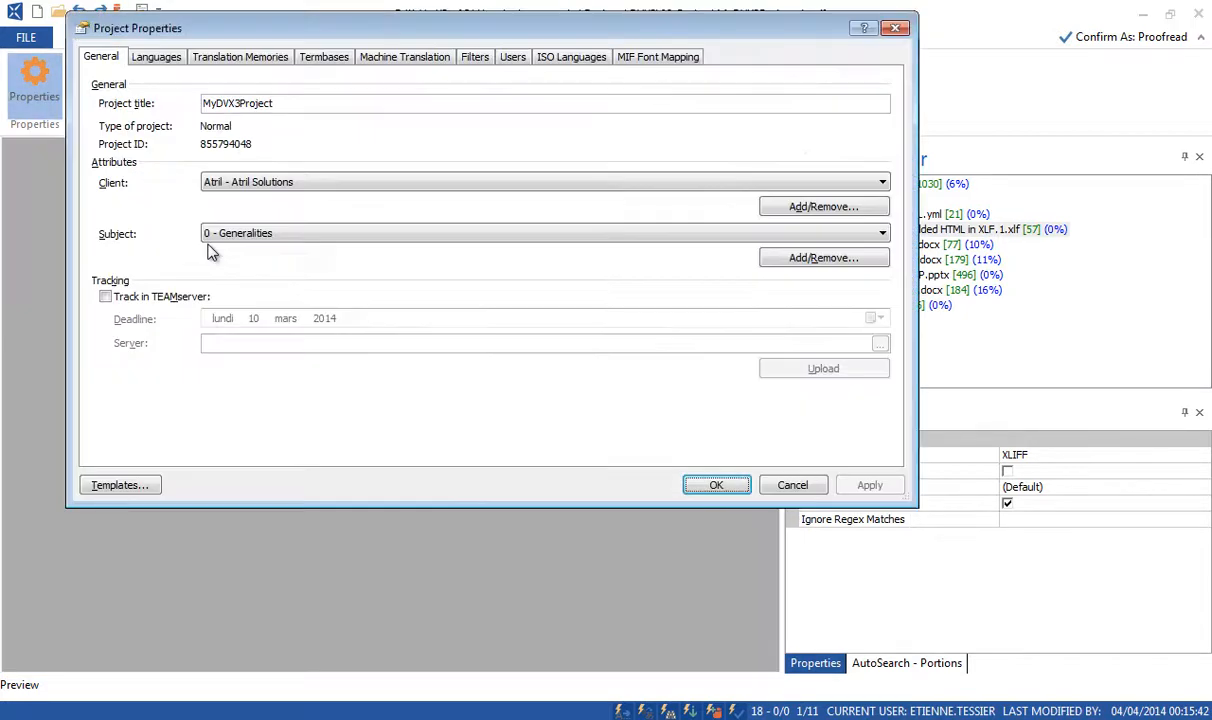
pyautogui.click(133, 487)
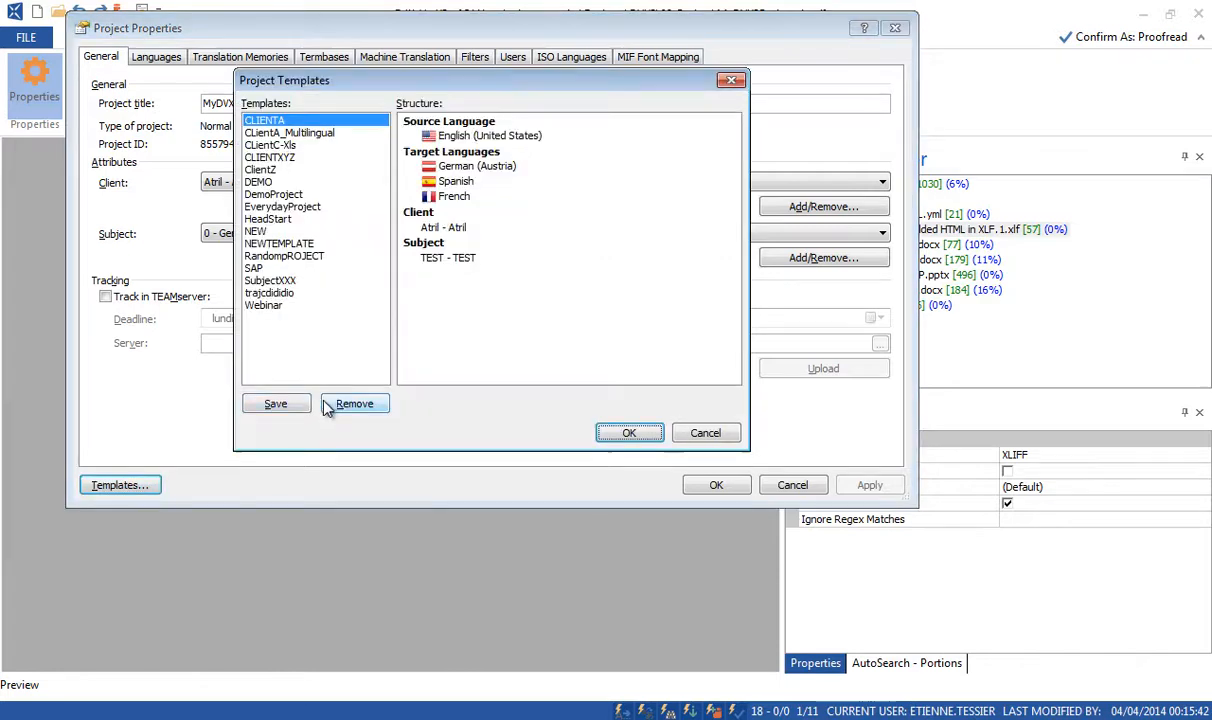
pyautogui.click(270, 306)
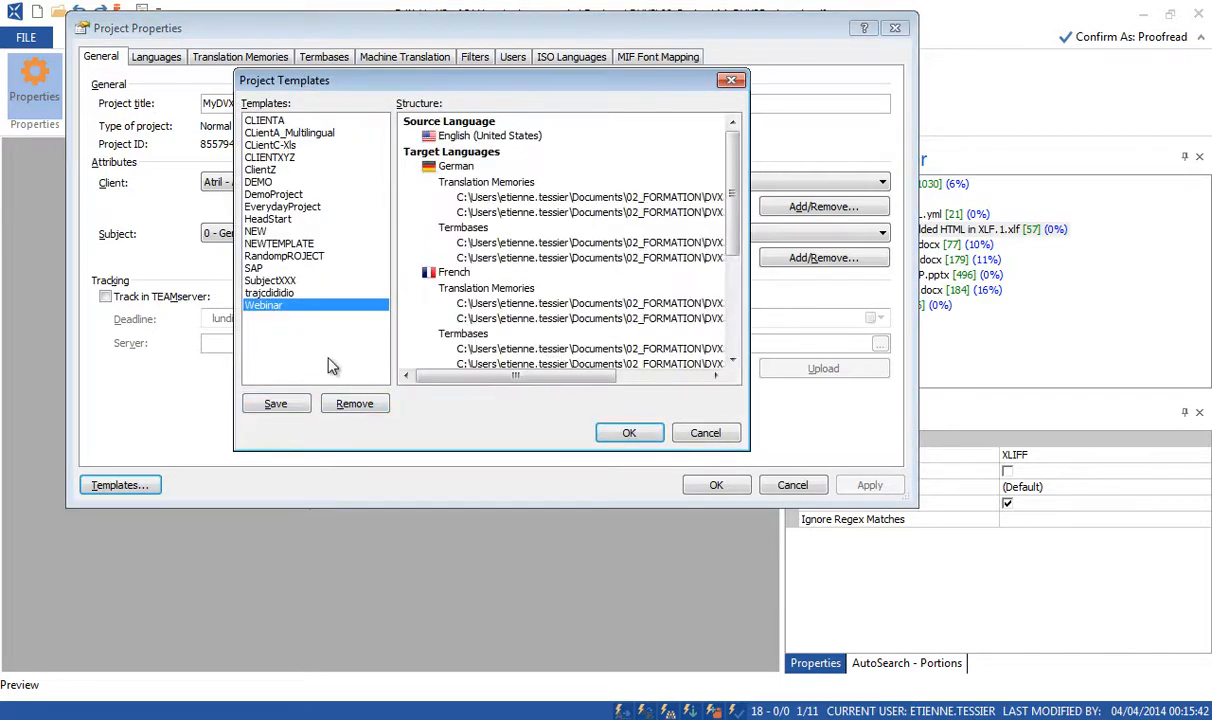
pyautogui.click(285, 405)
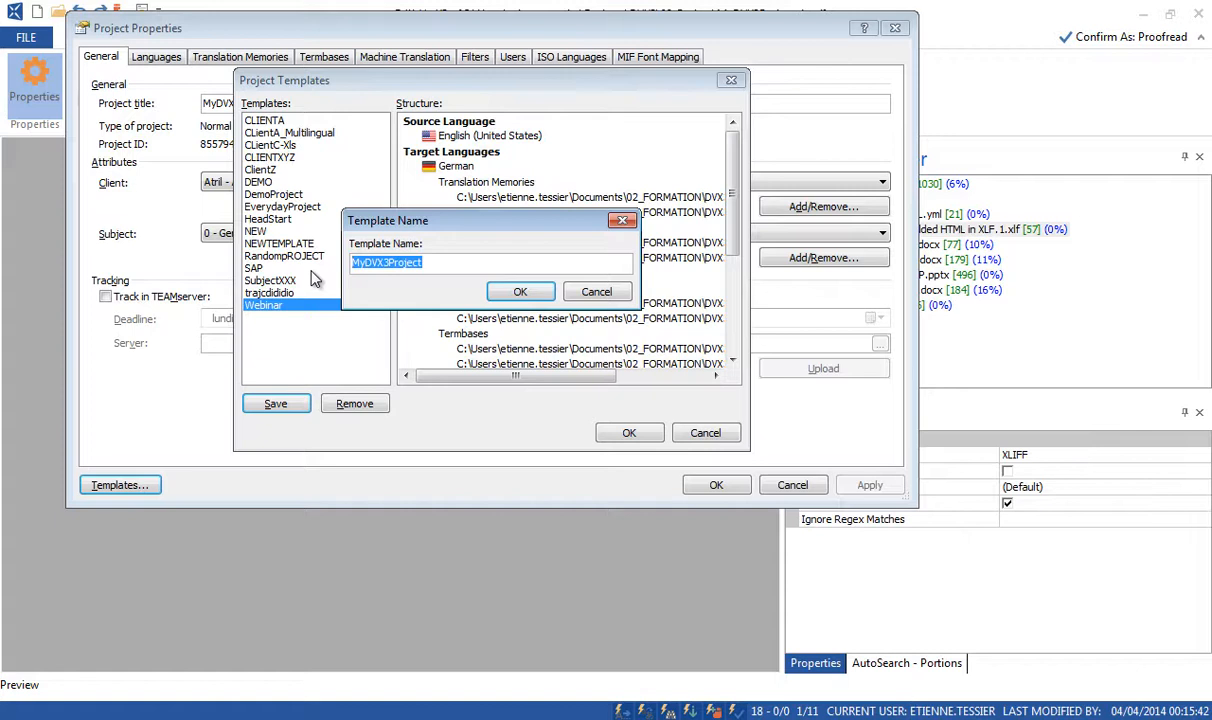
pyautogui.write('Webinar')
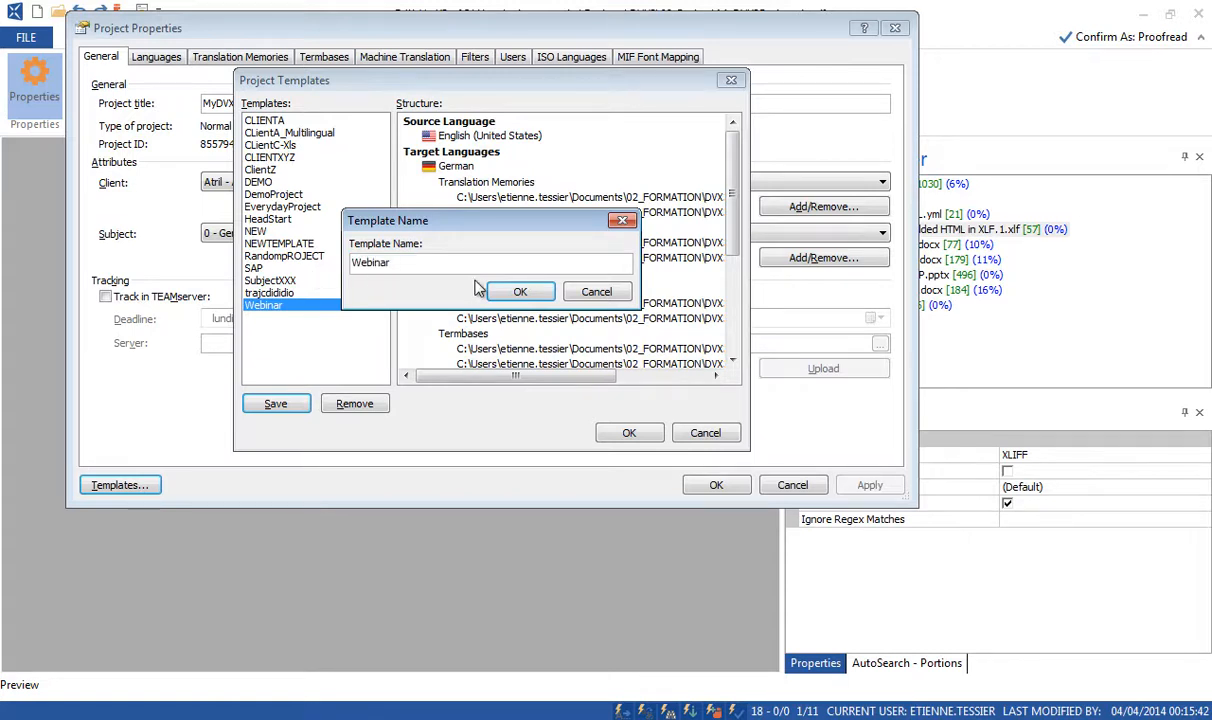
pyautogui.click(500, 290)
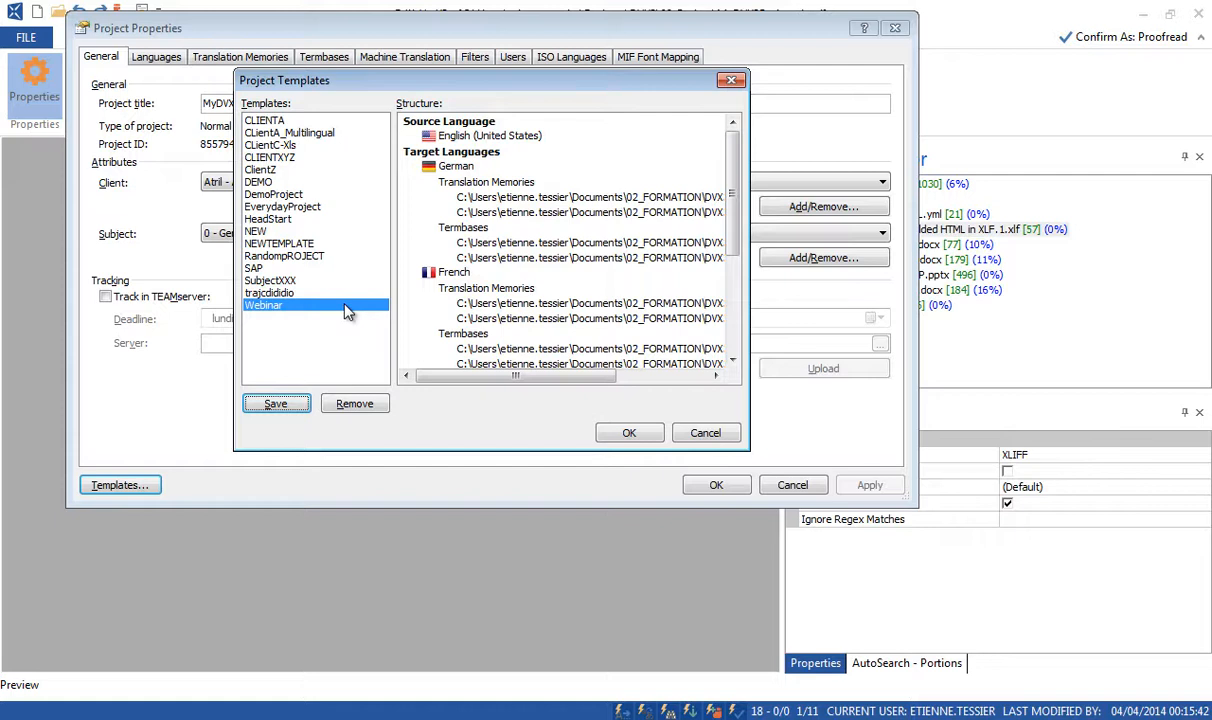
pyautogui.click(630, 434)
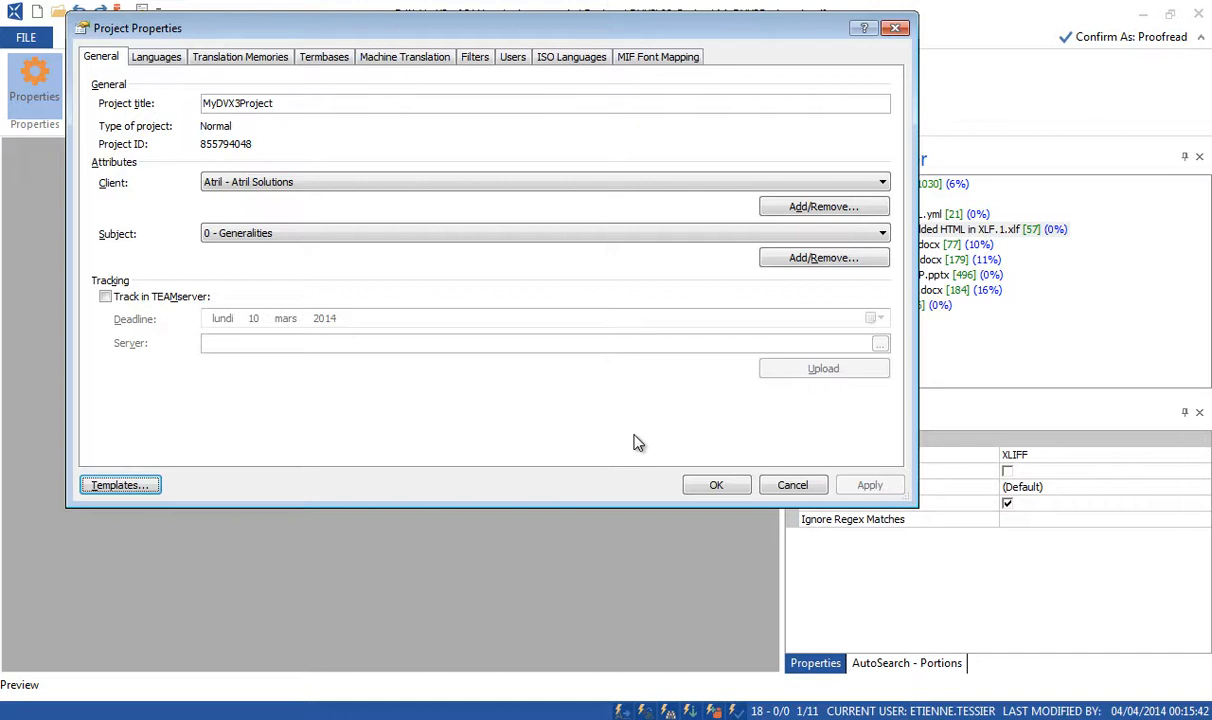
pyautogui.click(700, 488)
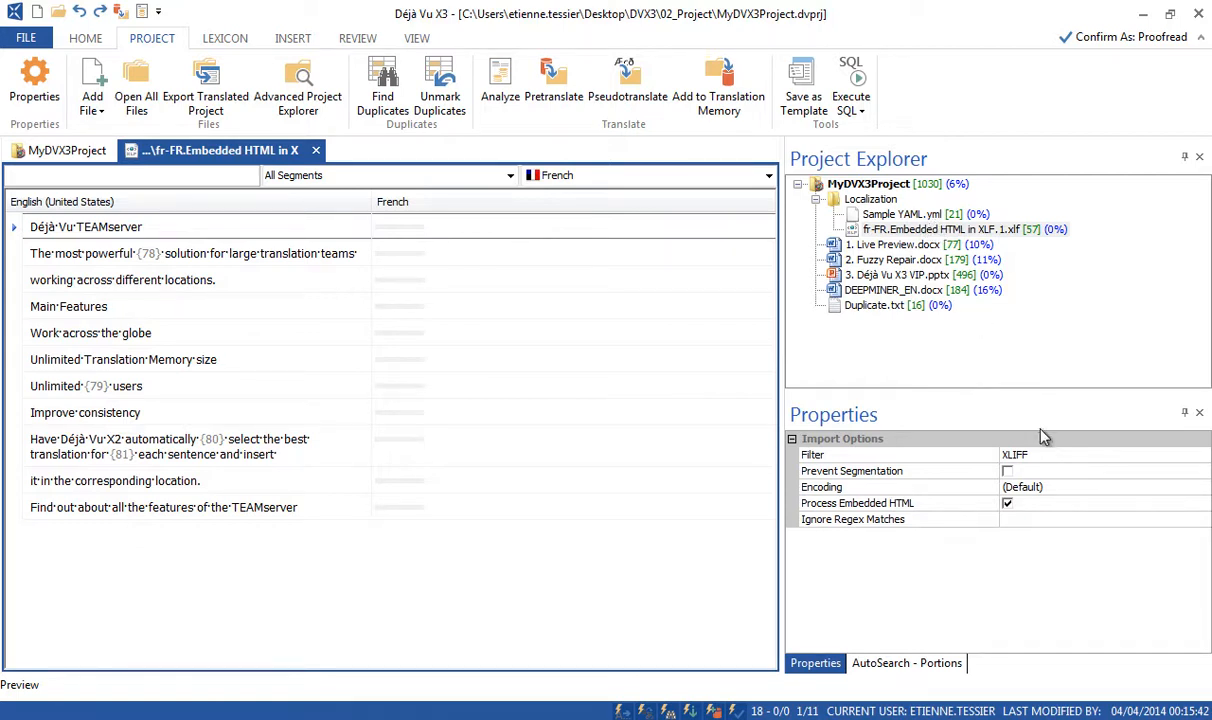
# Turn off Process Embedded HTML in the import options of fr-FR.Embedded HTML in XLF.1.xlf
pyautogui.click(1008, 504)
pyautogui.click(1009, 503)
pyautogui.click(1009, 503)
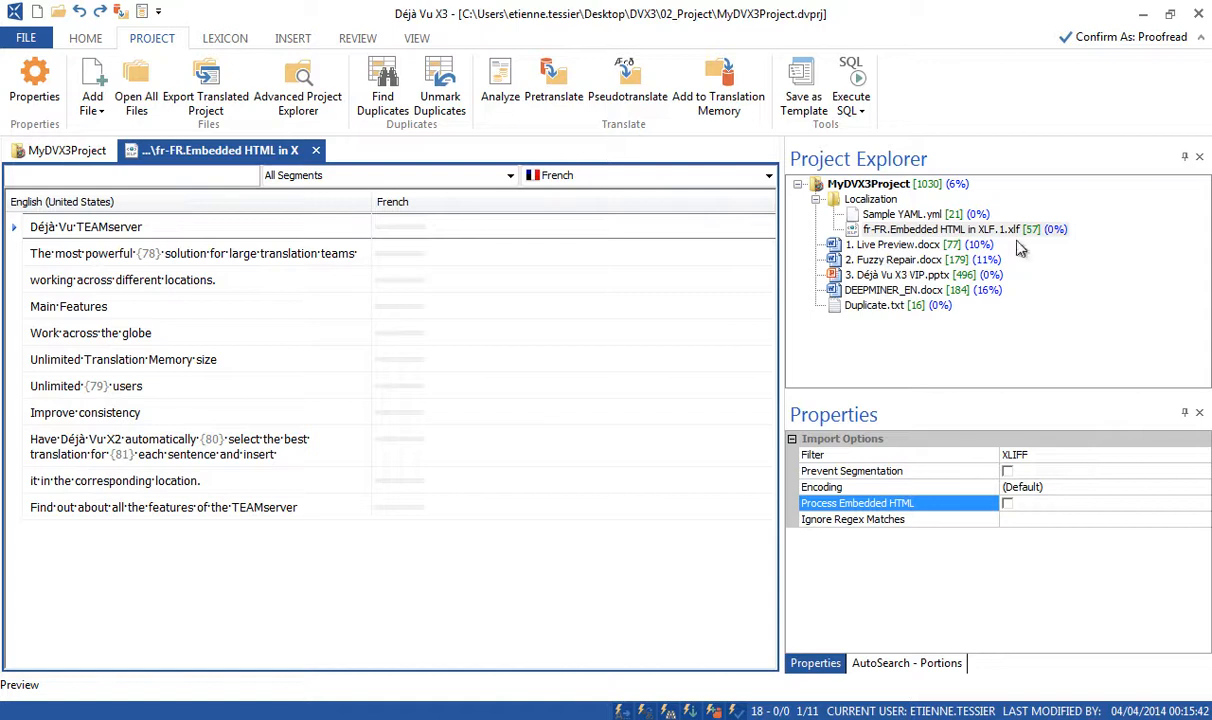
# Review the import options of the other project files, from 1. Live Preview.docx down to Duplicate.txt
pyautogui.click(900, 245)
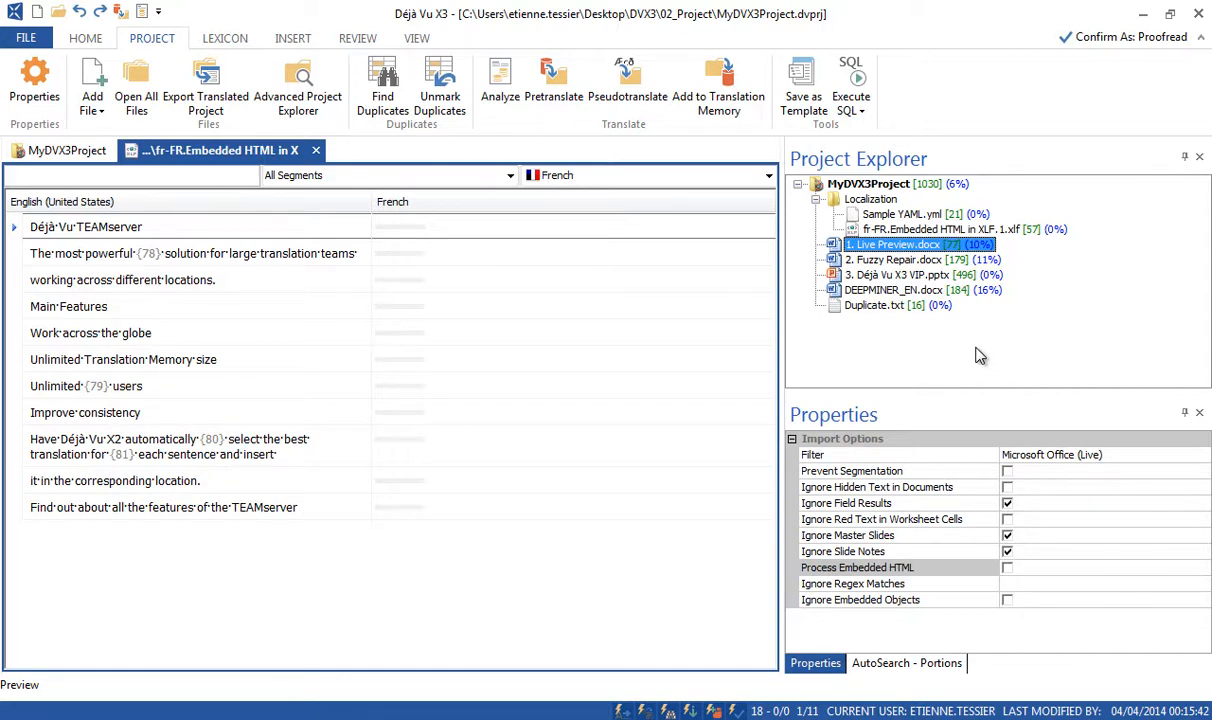
pyautogui.click(856, 259)
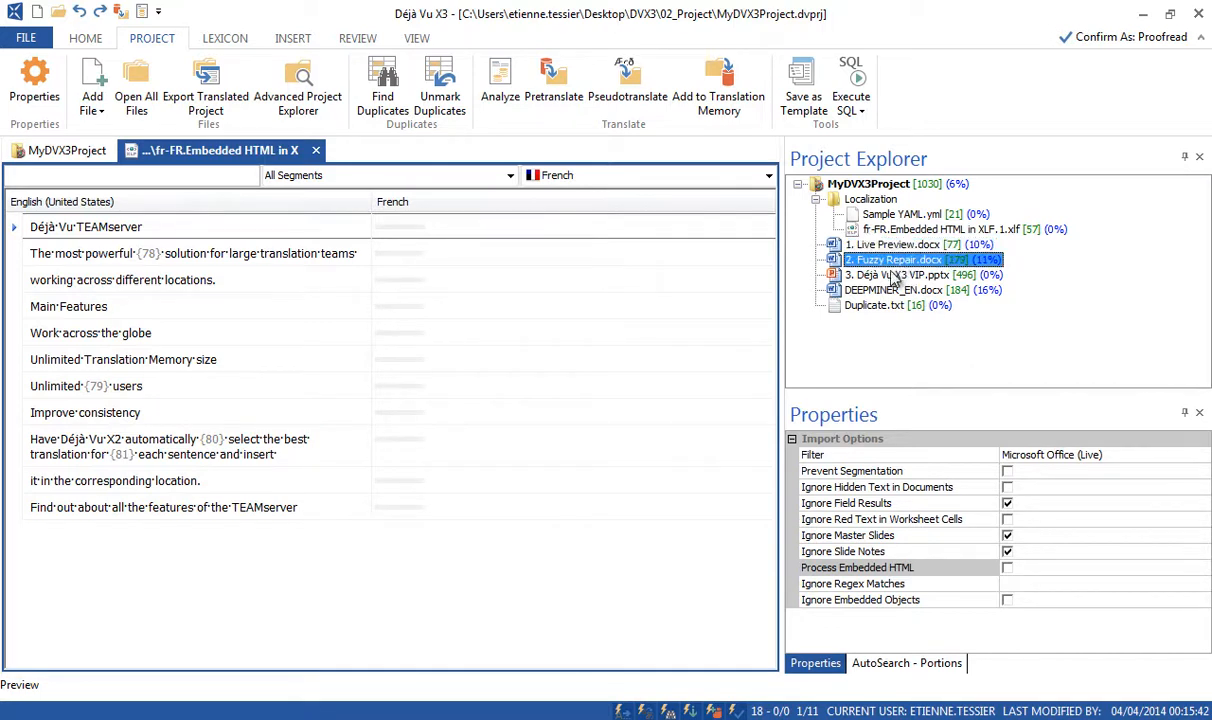
pyautogui.press('Down')
pyautogui.press('Down')
pyautogui.press('Down')
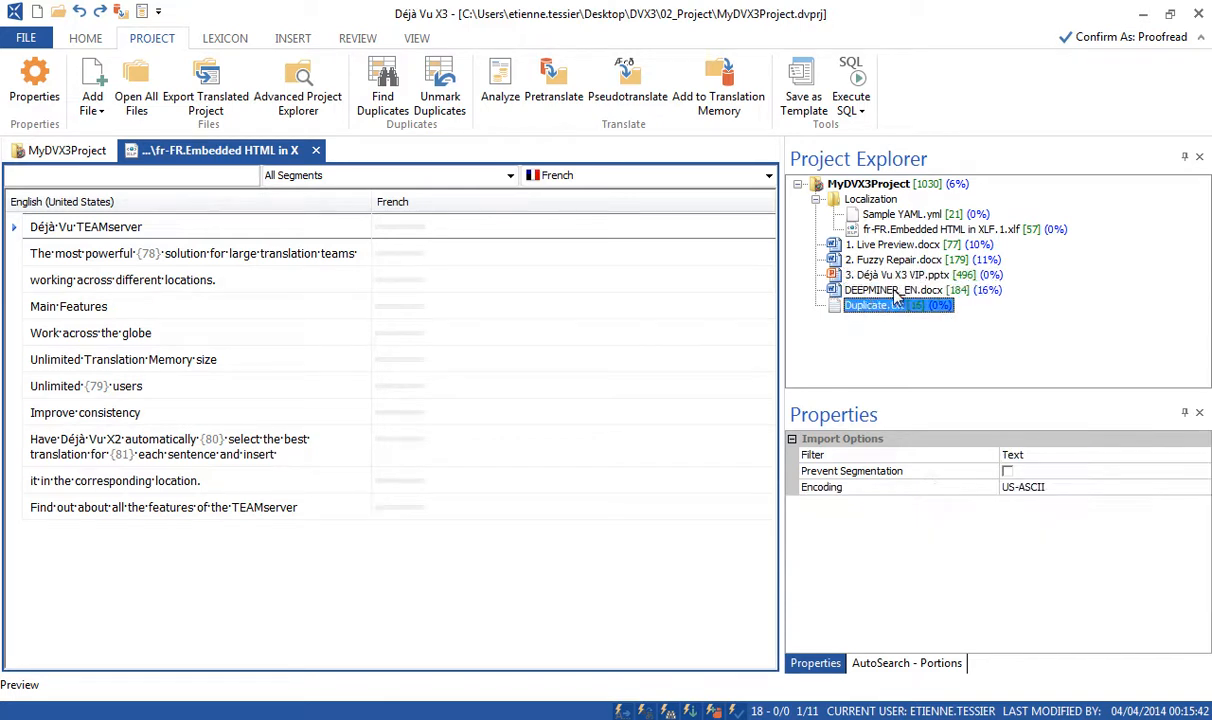
# Check the import options of 3. Déjà Vu X3 VIP.pptx and open 2. Fuzzy Repair.docx for translation
pyautogui.click(896, 272)
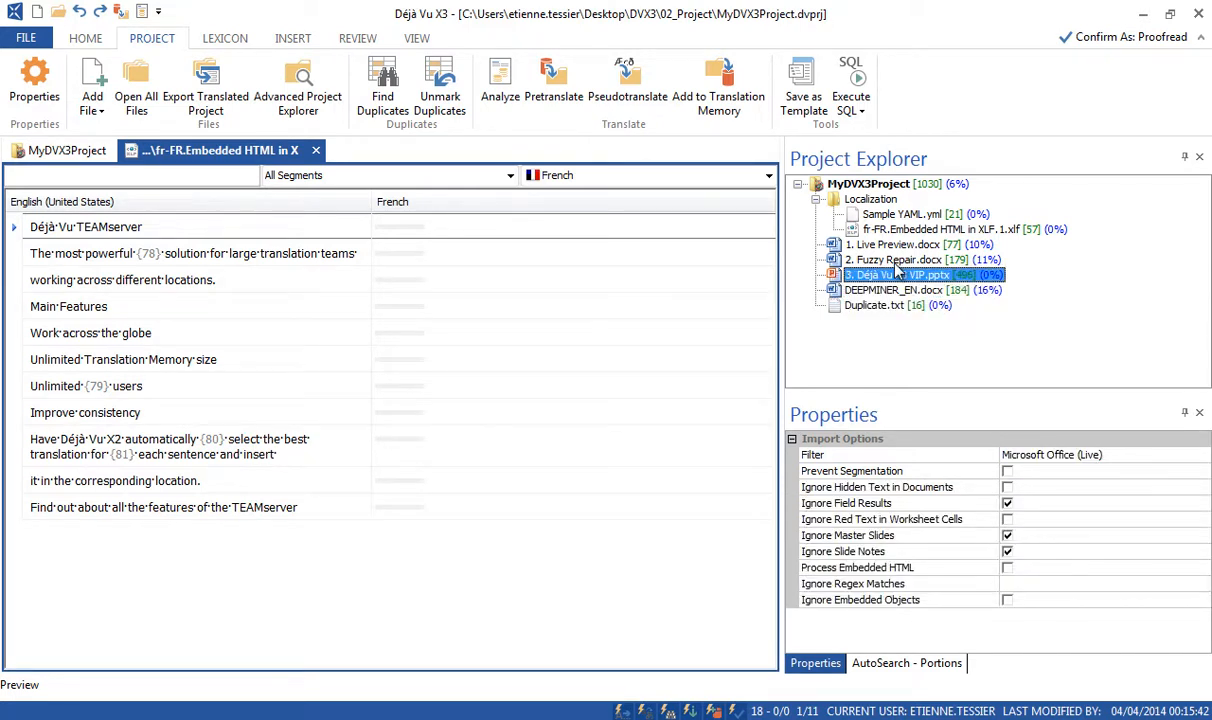
pyautogui.click(876, 289)
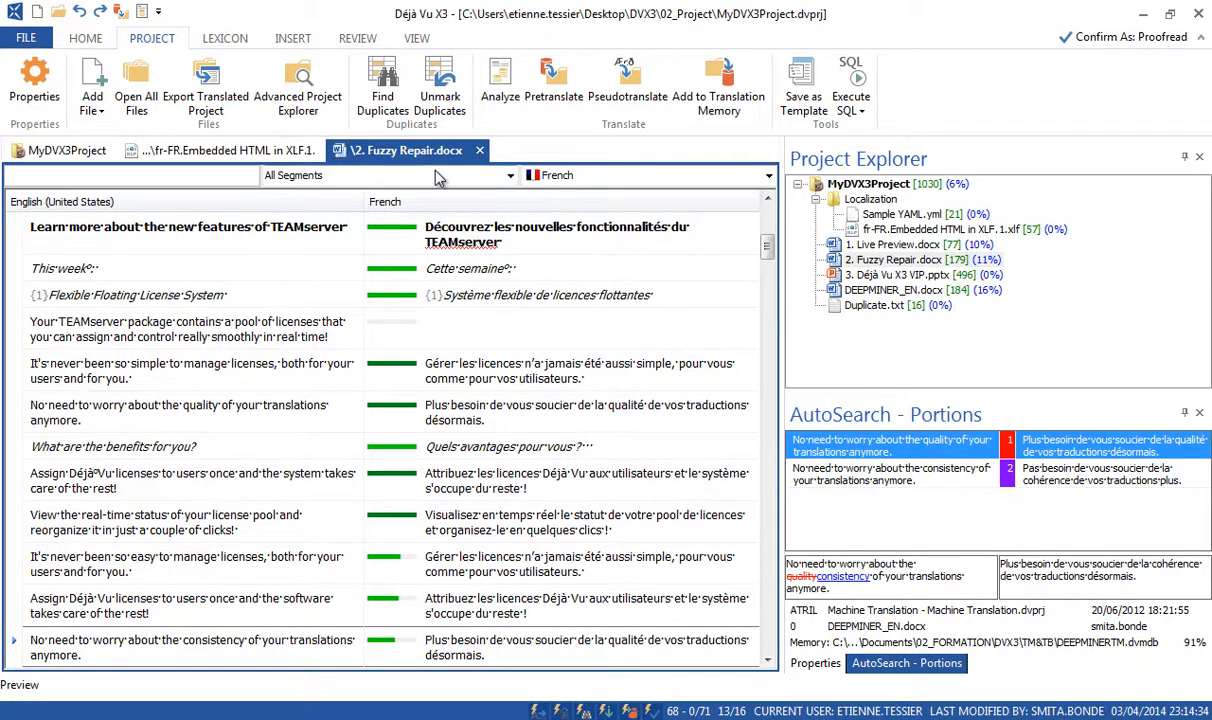
# Set a 5% penalty on the DEEPMINERTM.dvmdb translation memory in the project properties and accept the change
pyautogui.click(55, 90)
pyautogui.click(272, 62)
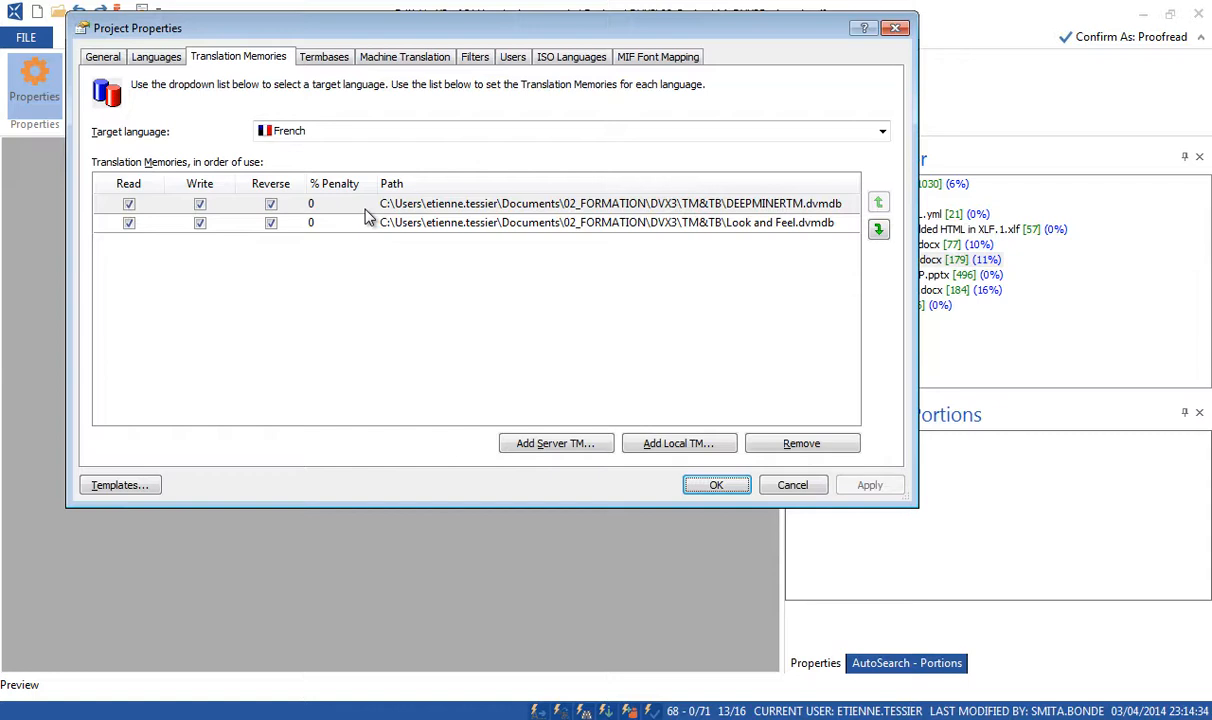
pyautogui.click(503, 208)
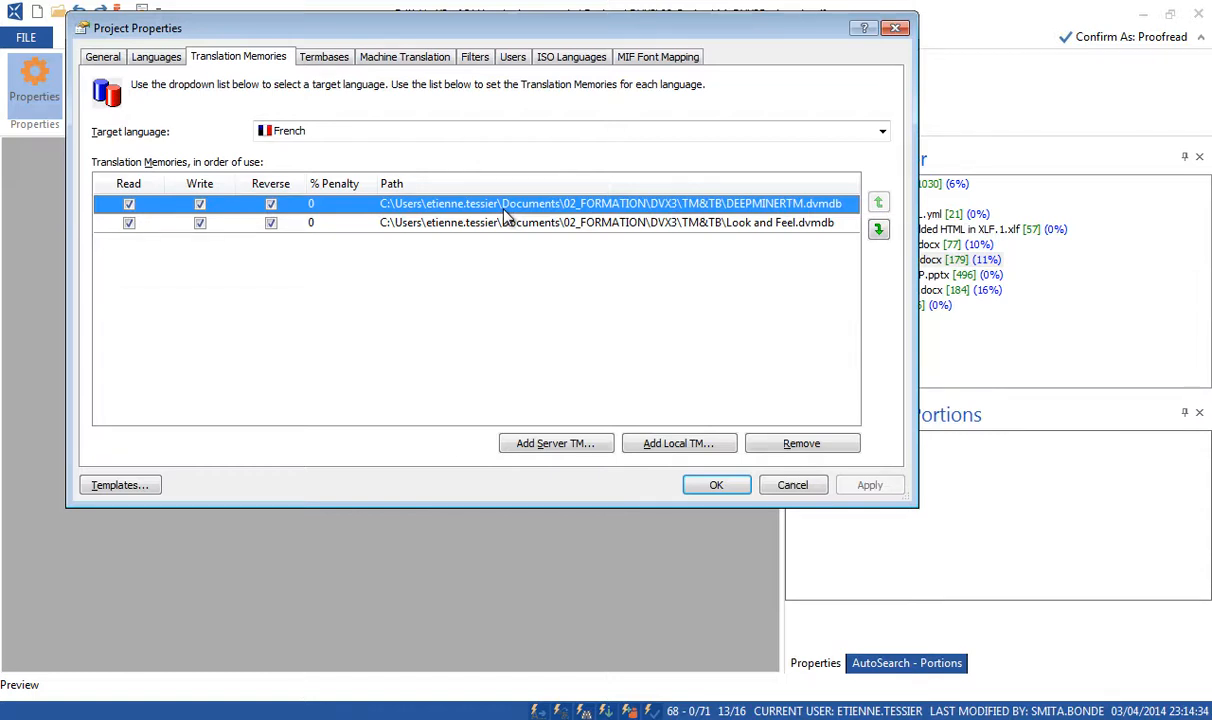
pyautogui.click(345, 204)
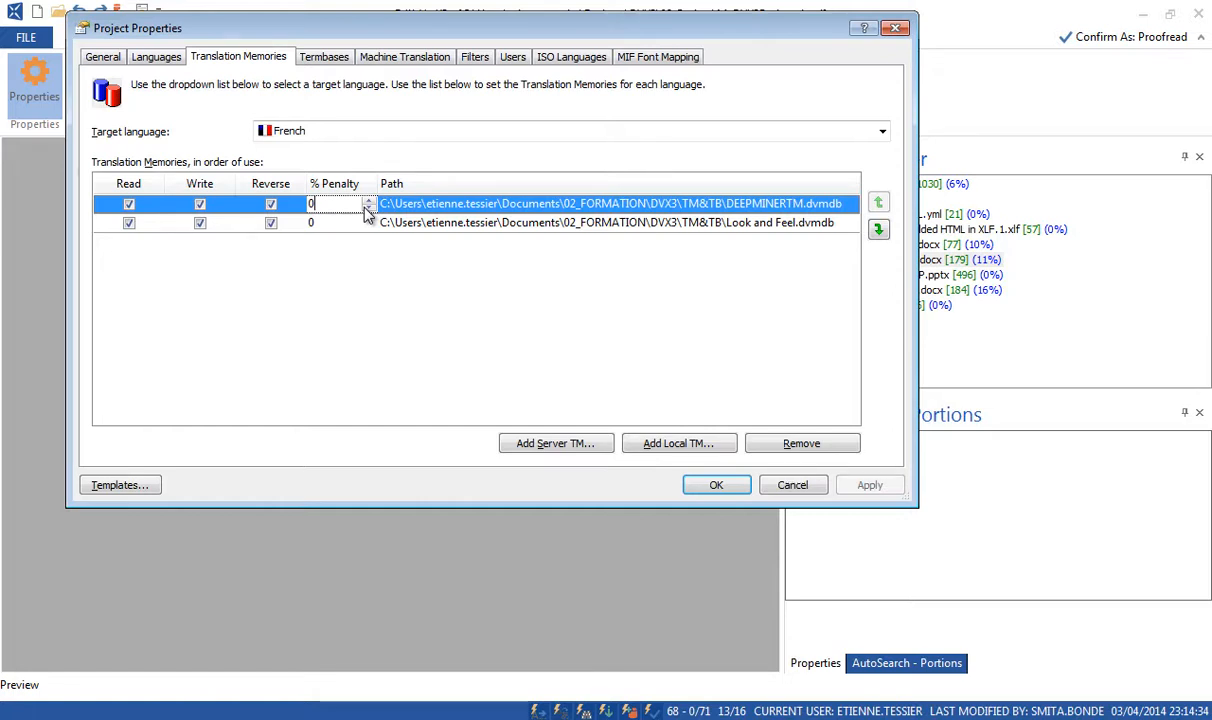
pyautogui.moveTo(337, 205); pyautogui.dragTo(309, 205)
pyautogui.write('5')
pyautogui.click(590, 310)
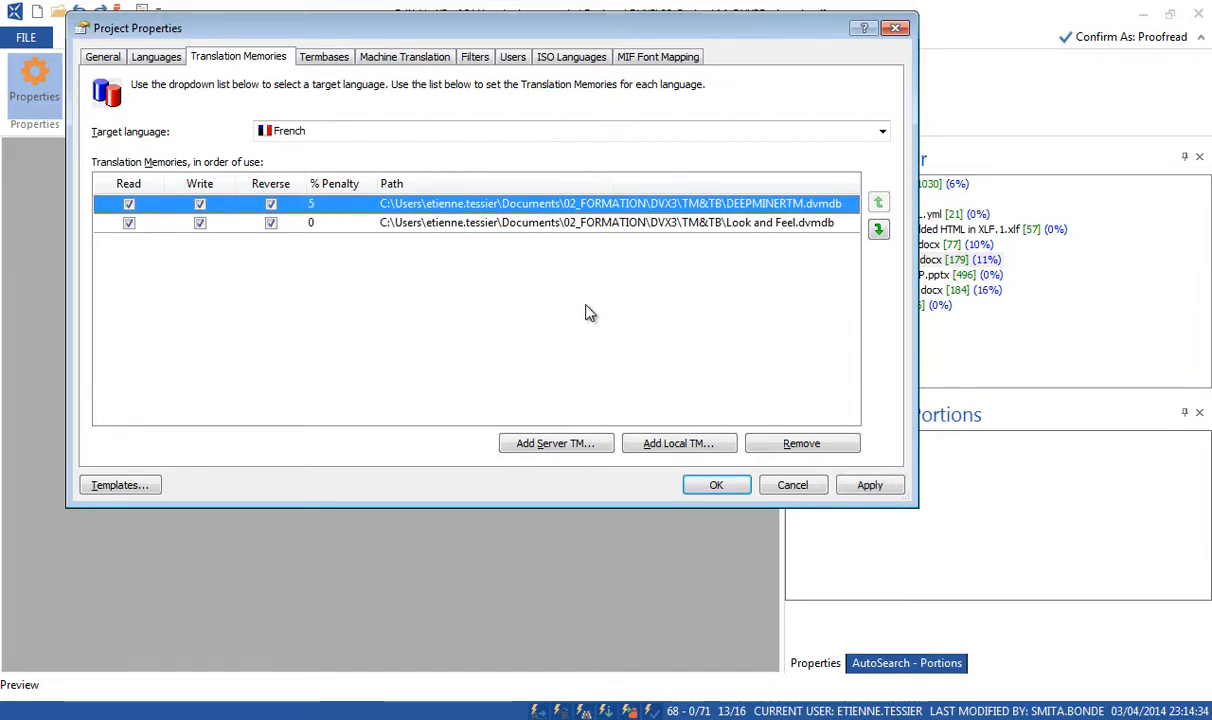
pyautogui.click(877, 485)
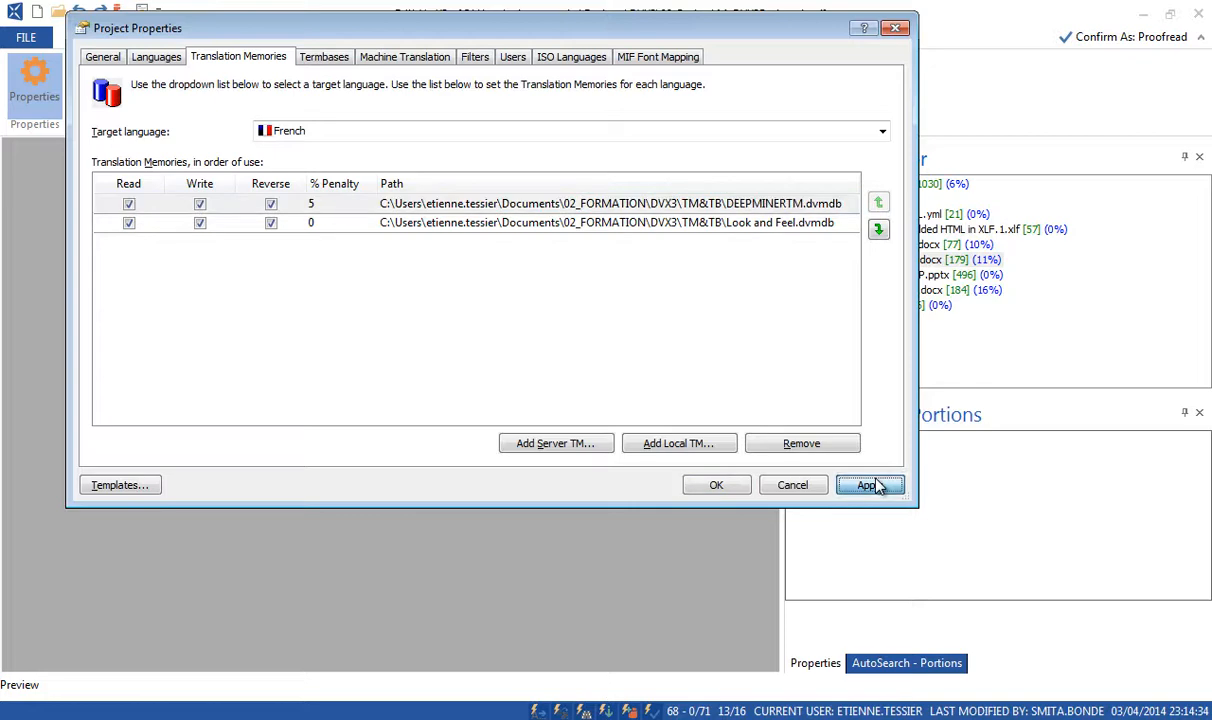
pyautogui.click(716, 485)
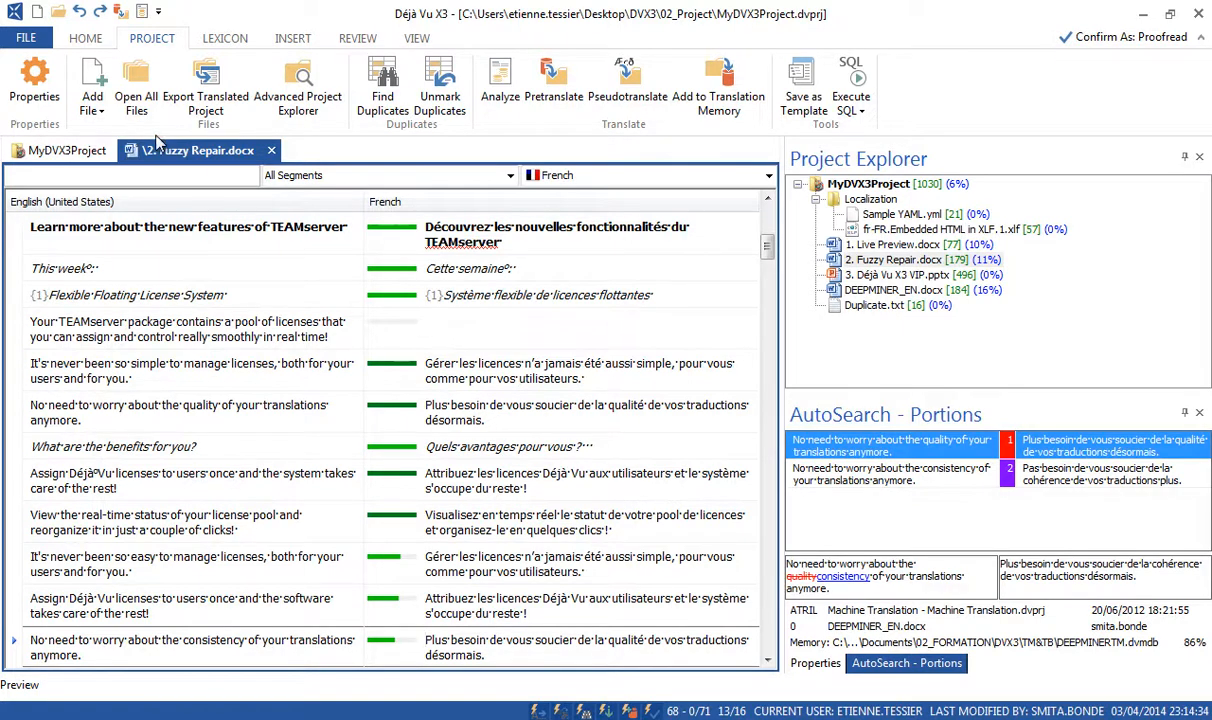
# Restrict retrieved matches to the requested sublanguage, client and subject in the program's translation options, and accept
pyautogui.click(36, 39)
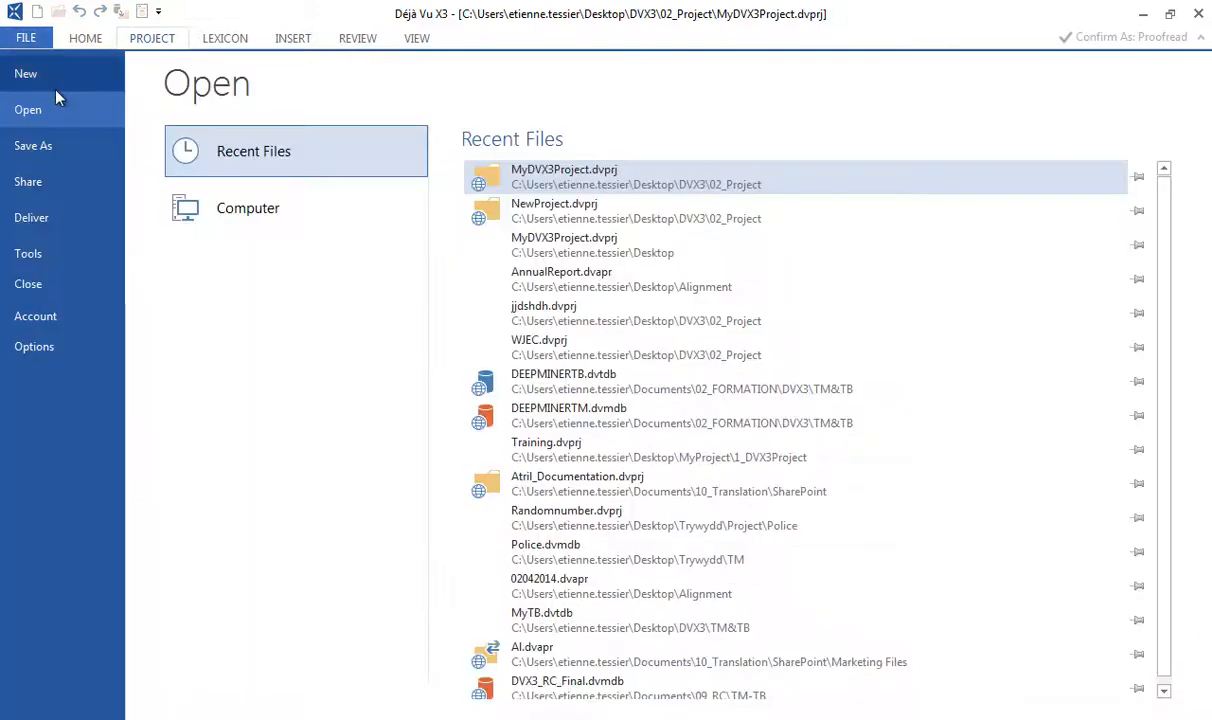
pyautogui.click(30, 343)
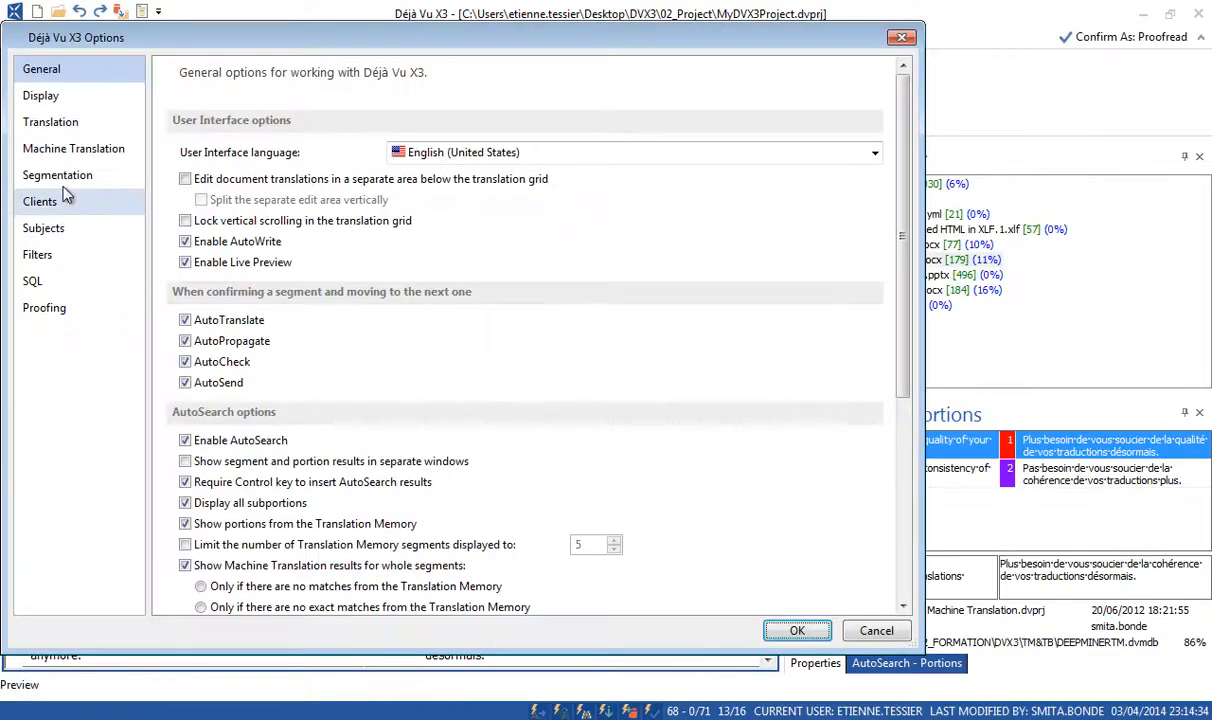
pyautogui.click(57, 126)
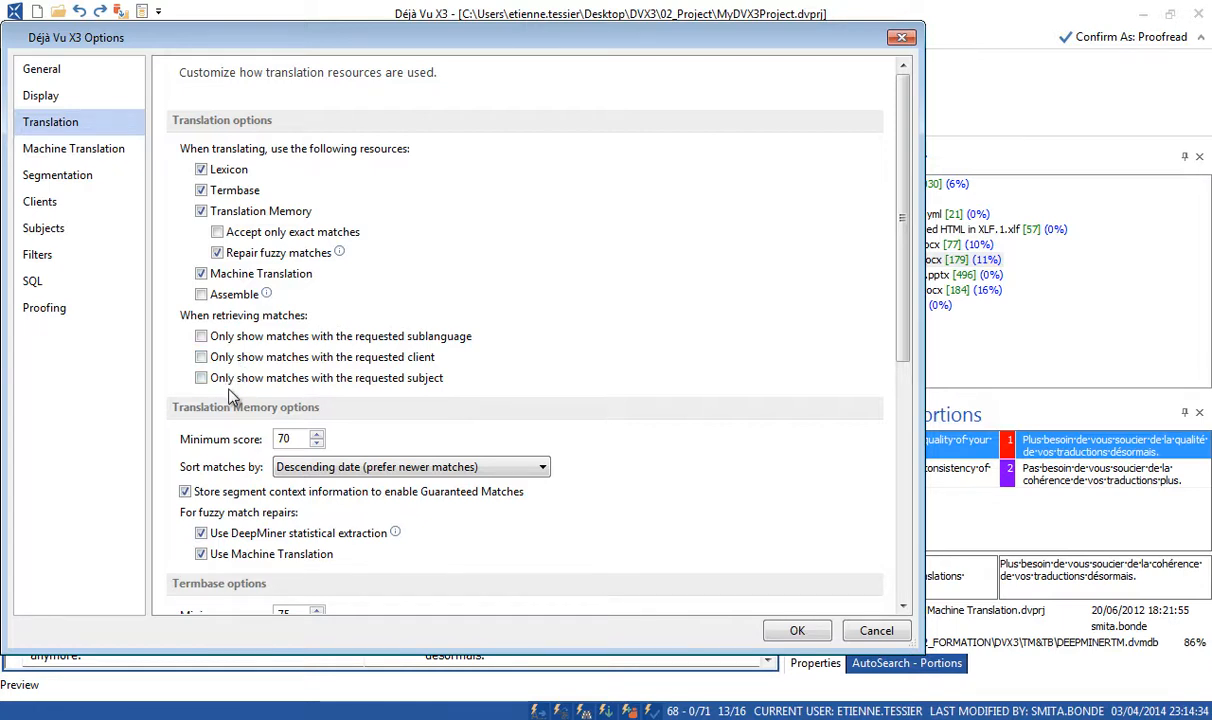
pyautogui.click(338, 340)
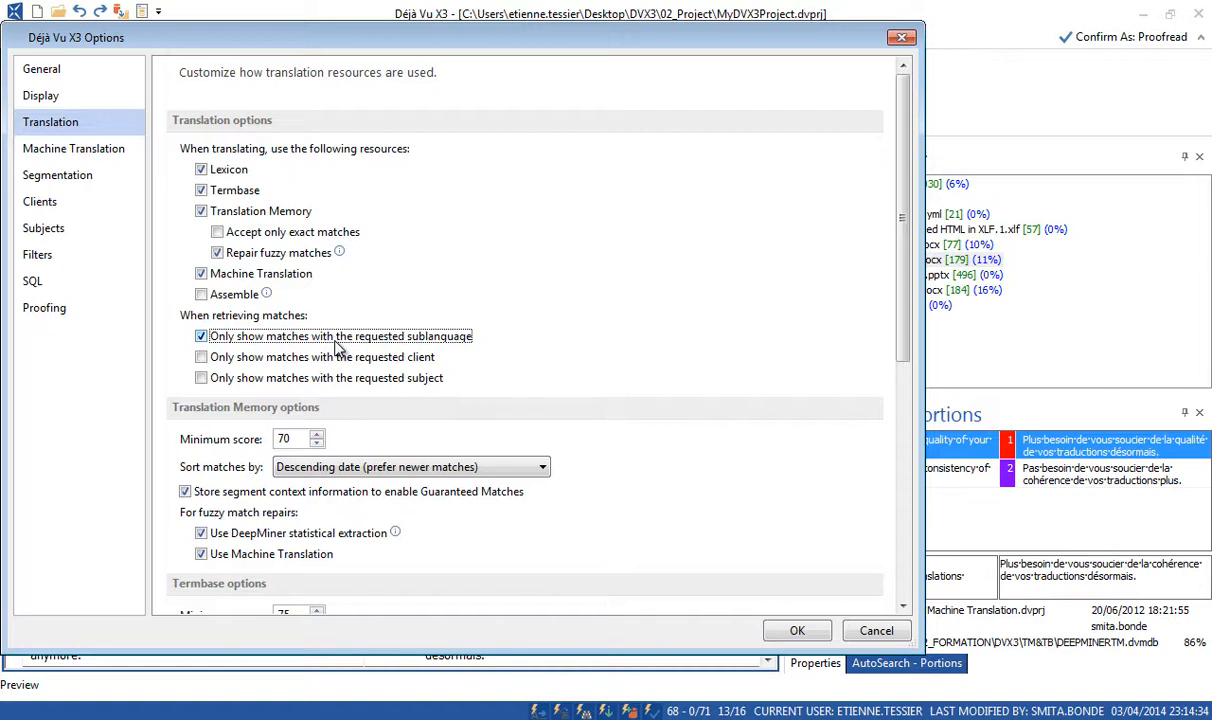
pyautogui.click(201, 357)
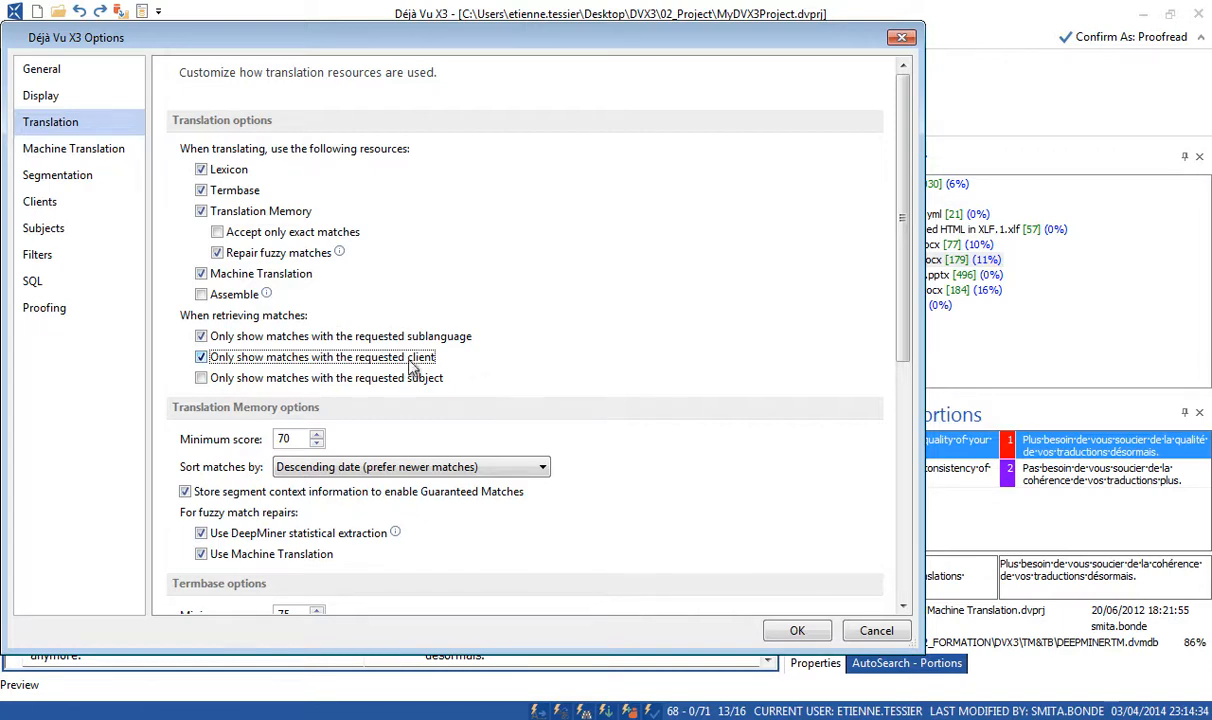
pyautogui.click(202, 377)
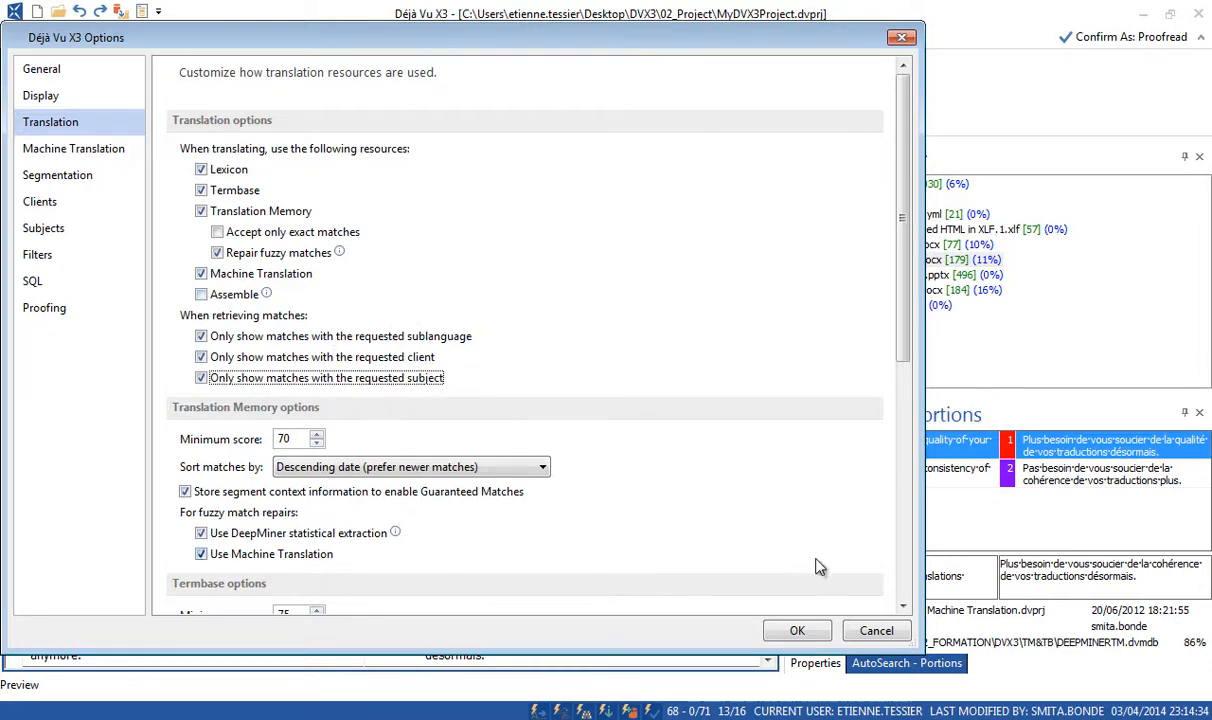
pyautogui.click(805, 633)
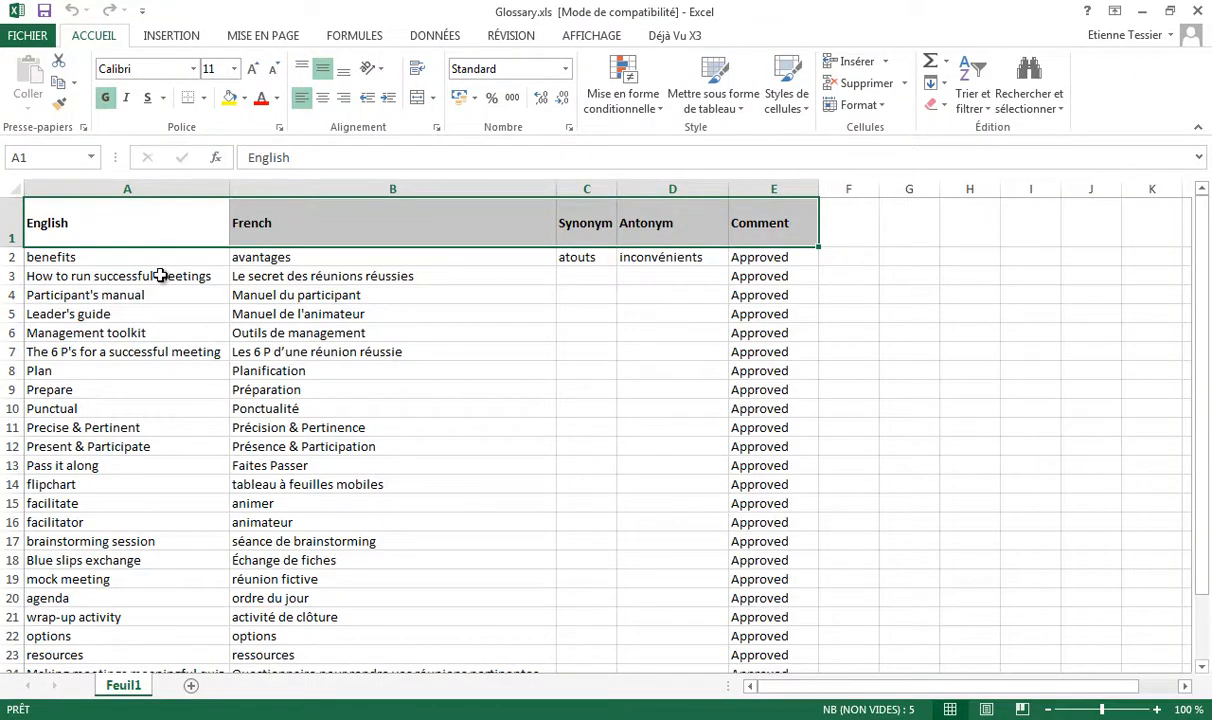
# Switch to Excel, examine the English, French, Synonym, Antonym and Comment columns of Glossary.xls, and close the workbook
pyautogui.click(143, 272)
pyautogui.click(166, 254)
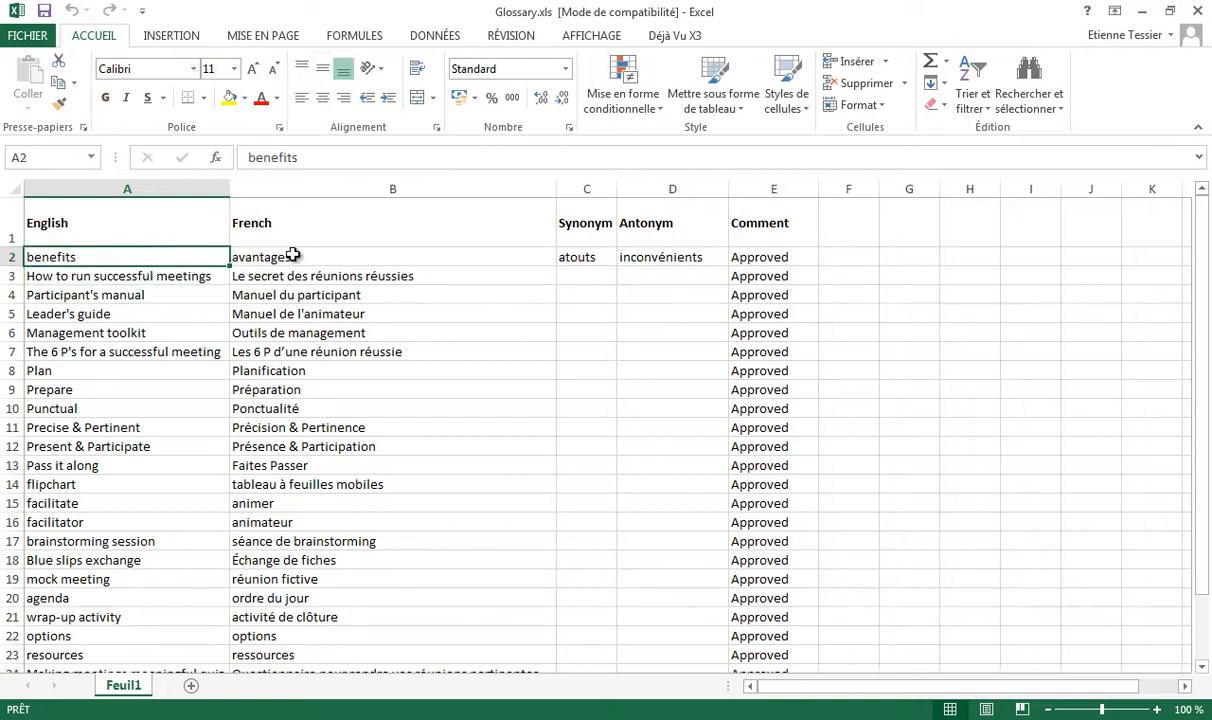
pyautogui.click(348, 256)
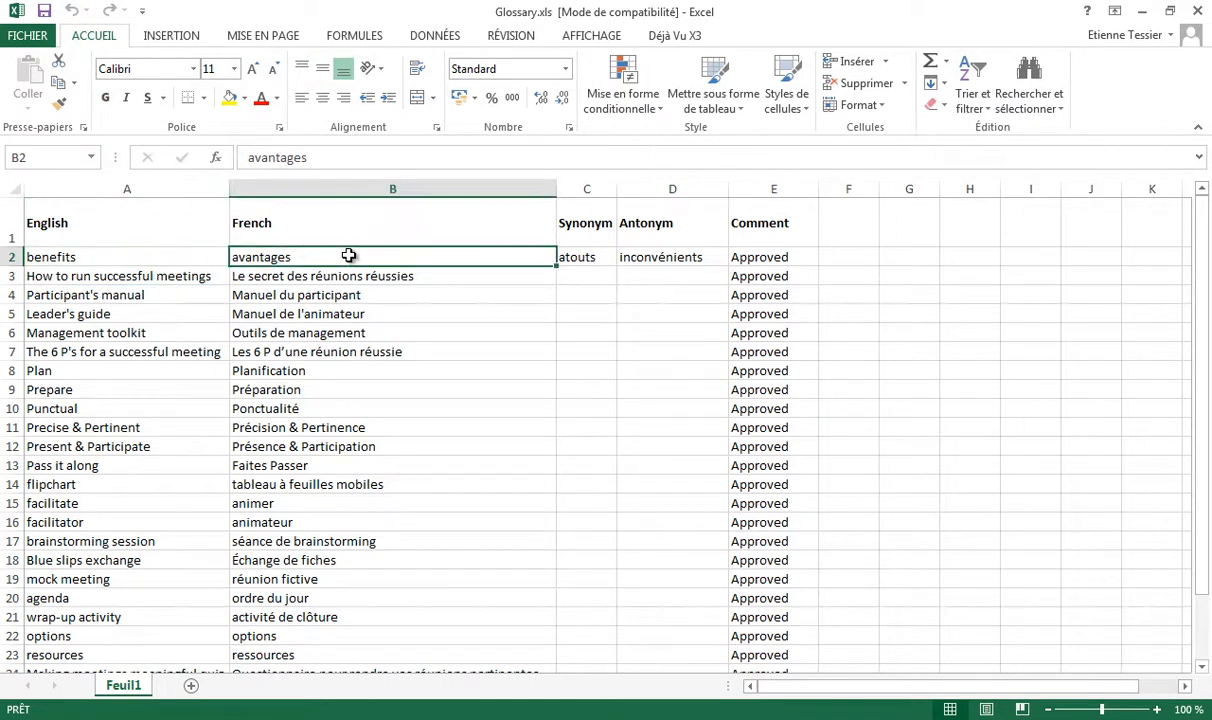
pyautogui.click(583, 252)
pyautogui.click(670, 258)
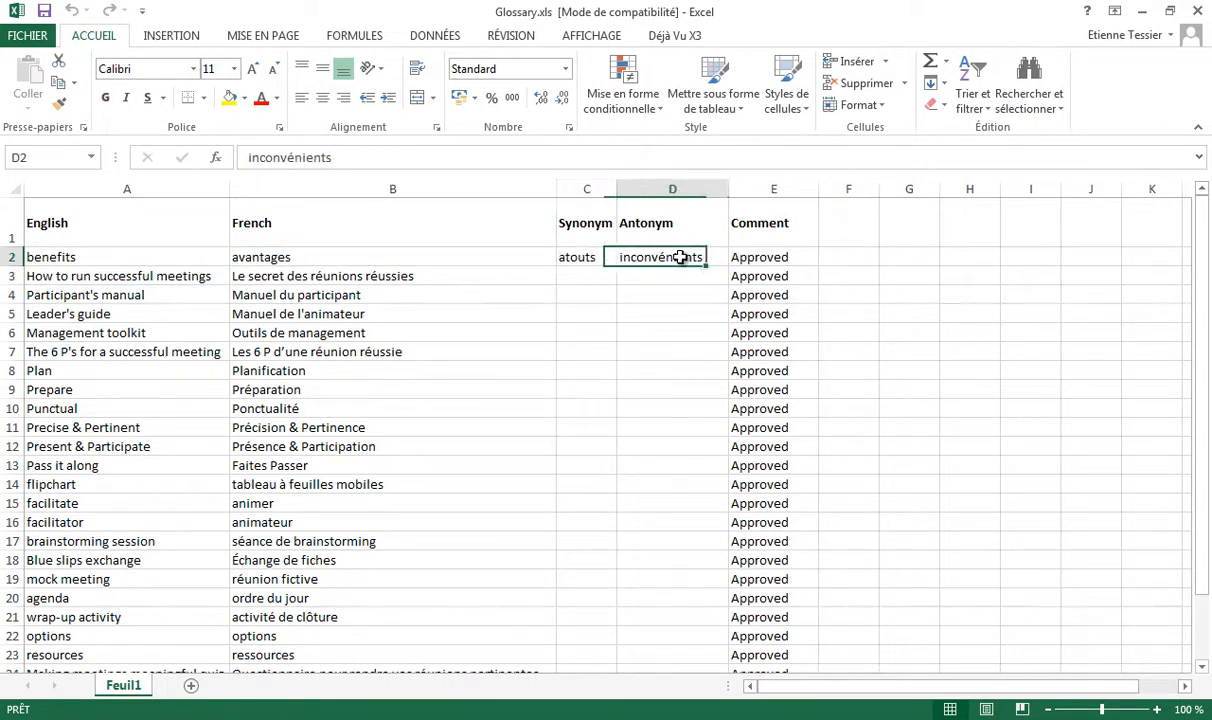
pyautogui.click(779, 256)
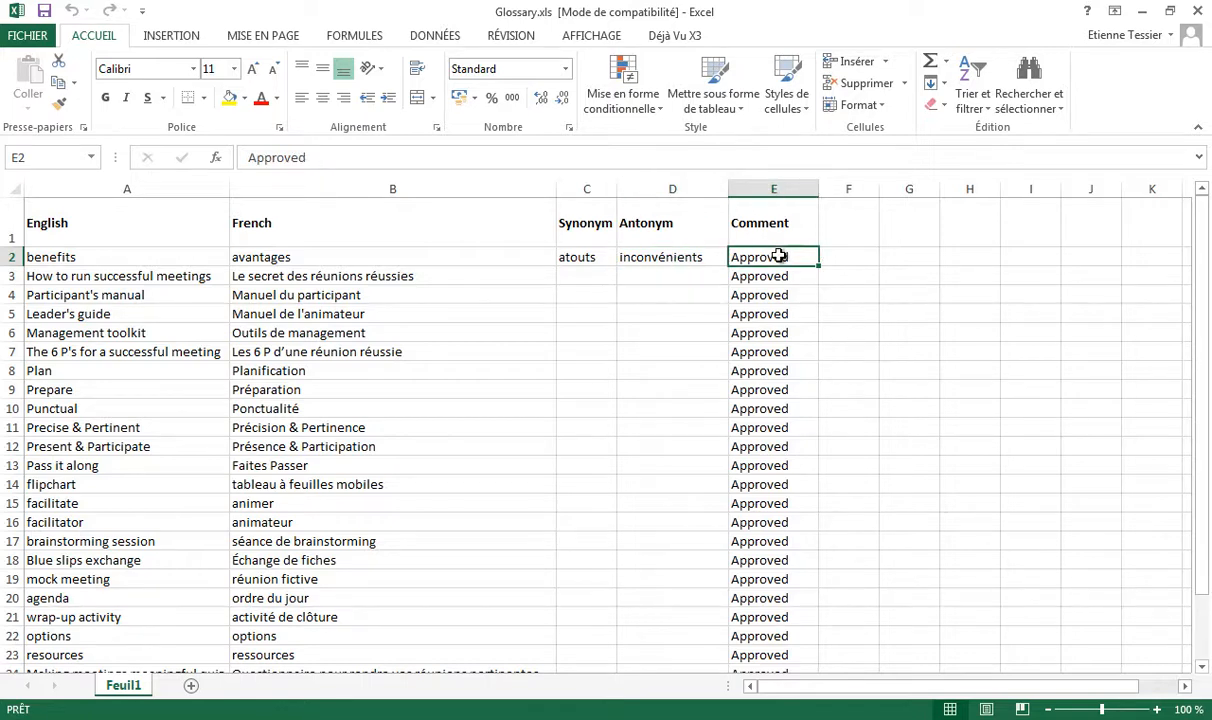
pyautogui.click(592, 190)
pyautogui.moveTo(596, 193); pyautogui.dragTo(760, 193)
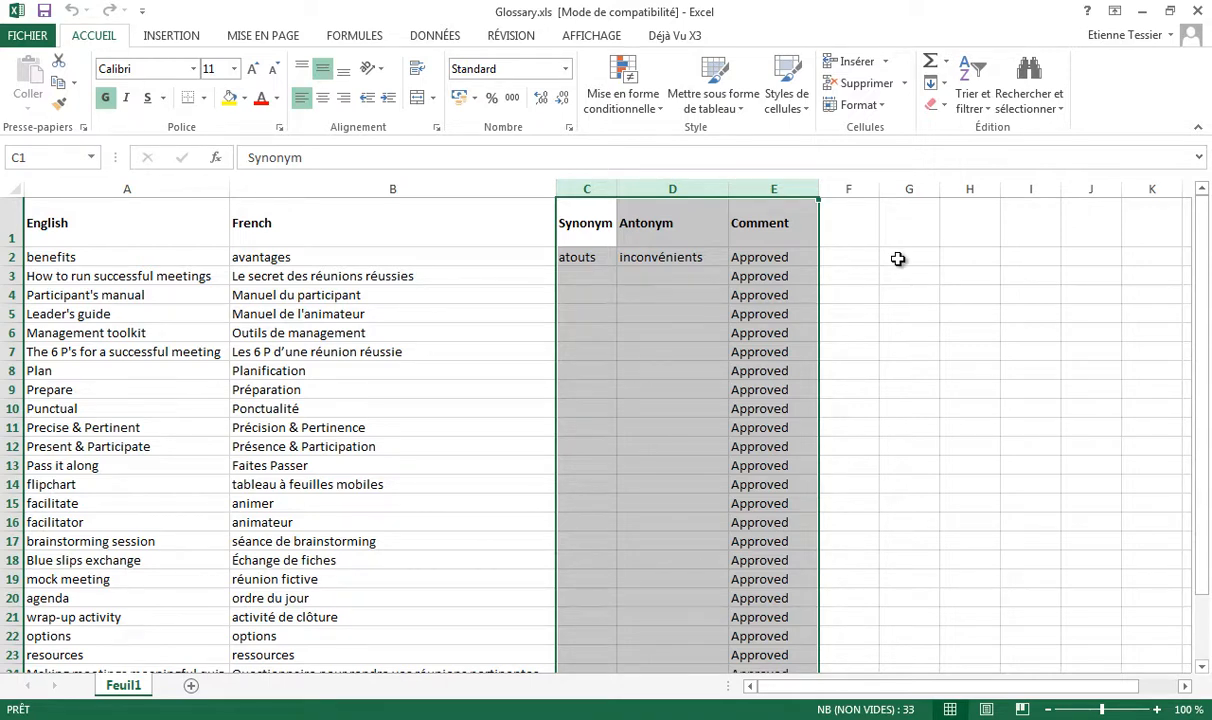
pyautogui.click(1201, 9)
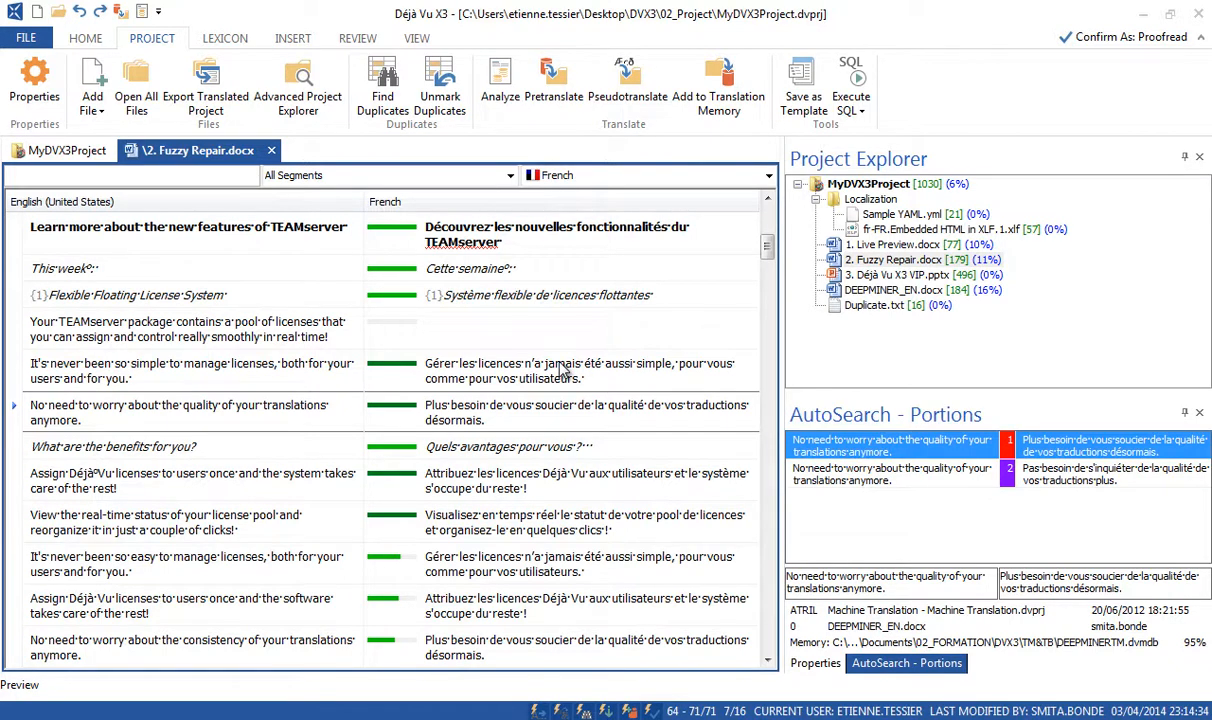
# Create a new termbase named NEW.dvtdb in the TM&TB folder, based on the Minimal template
pyautogui.hotkey('ctrl', 'n')
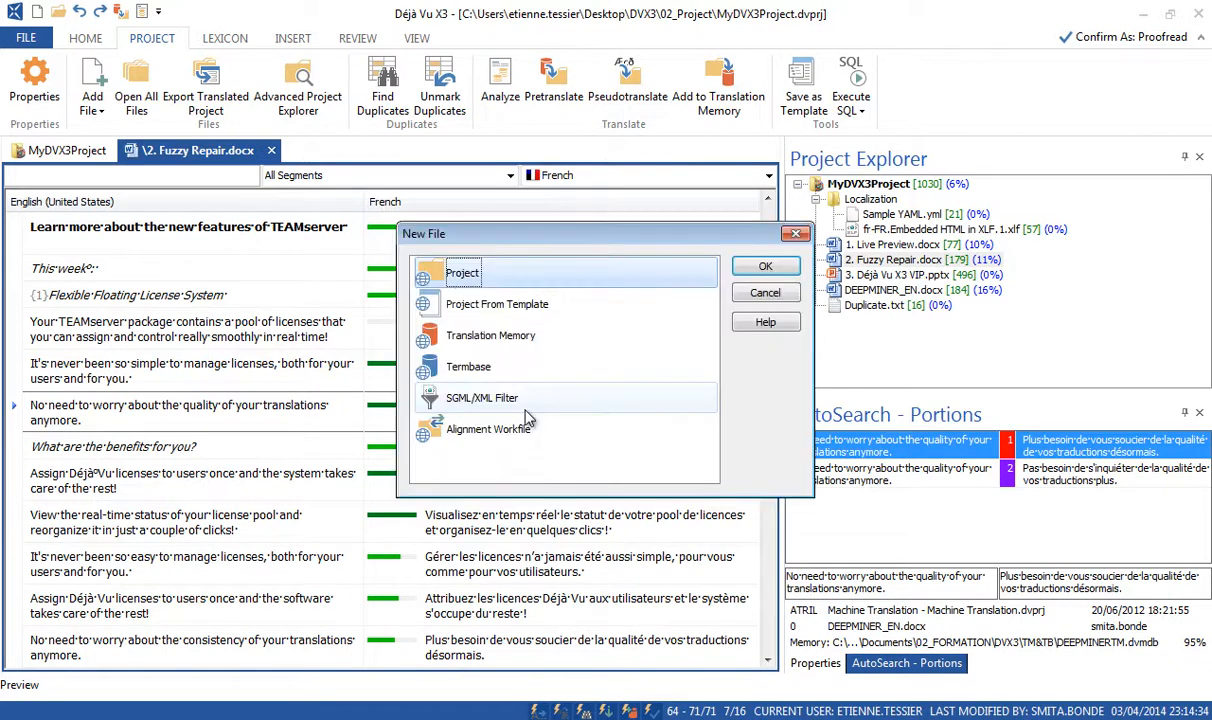
pyautogui.click(490, 370)
pyautogui.click(770, 267)
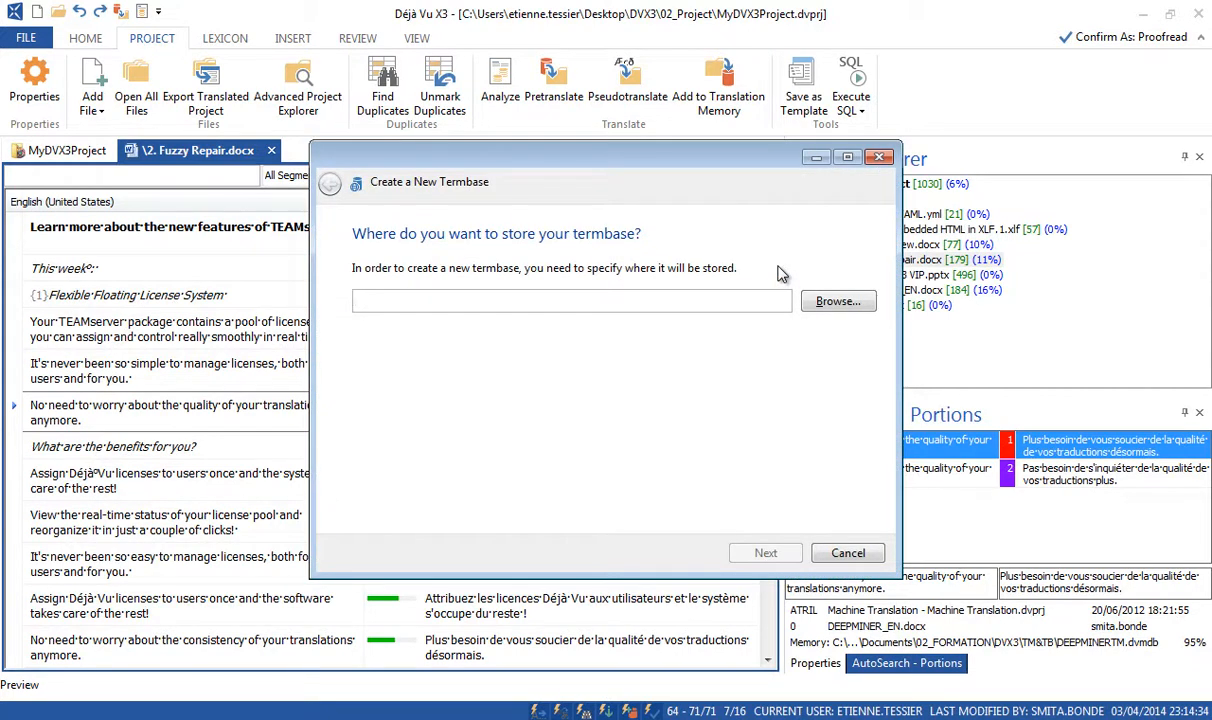
pyautogui.click(806, 300)
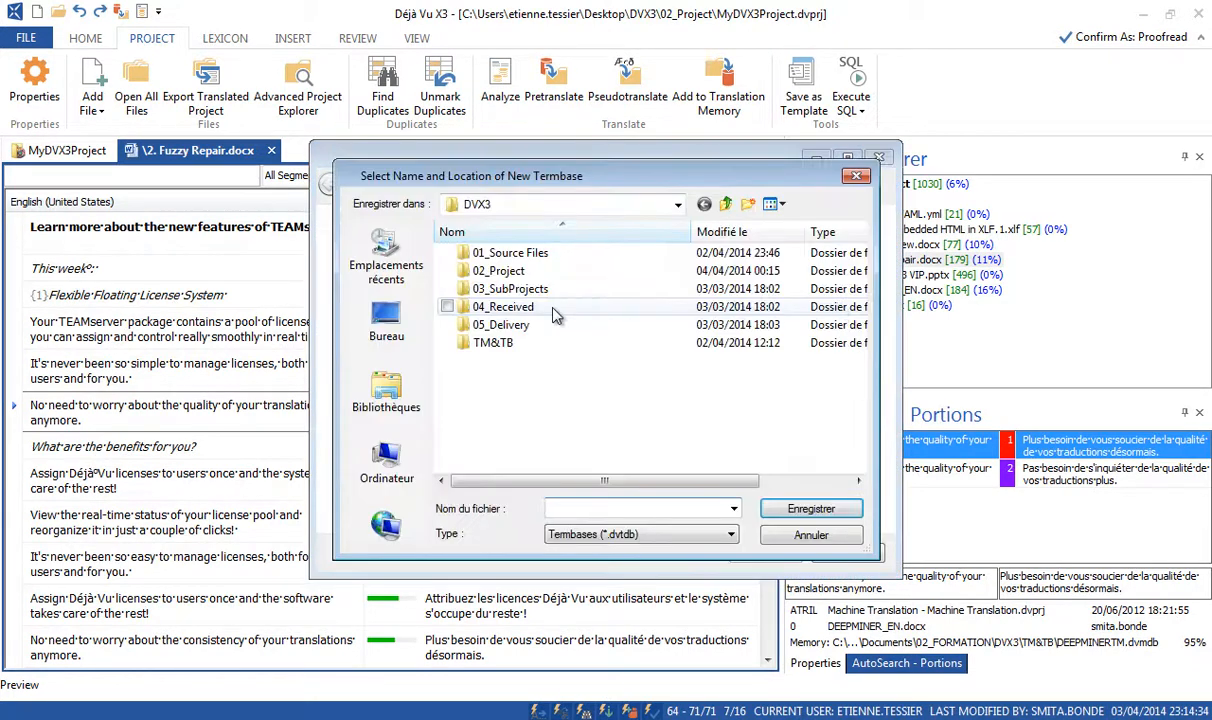
pyautogui.doubleClick(488, 342)
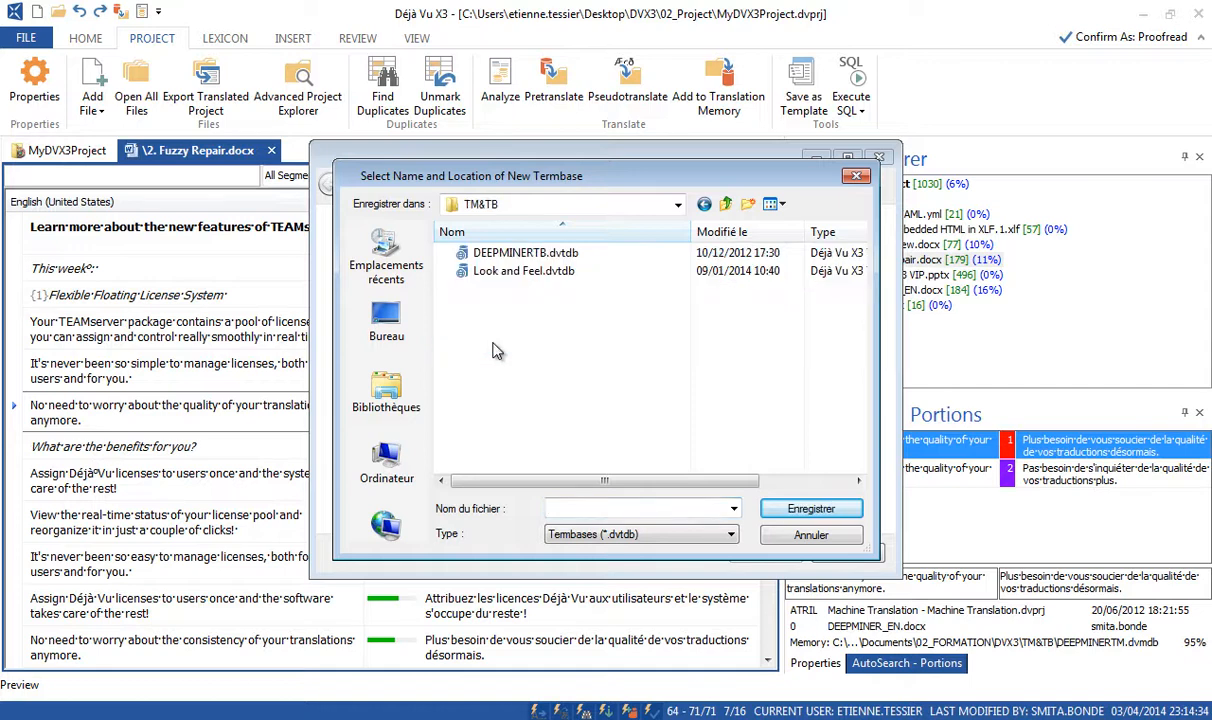
pyautogui.click(613, 509)
pyautogui.press('Return')
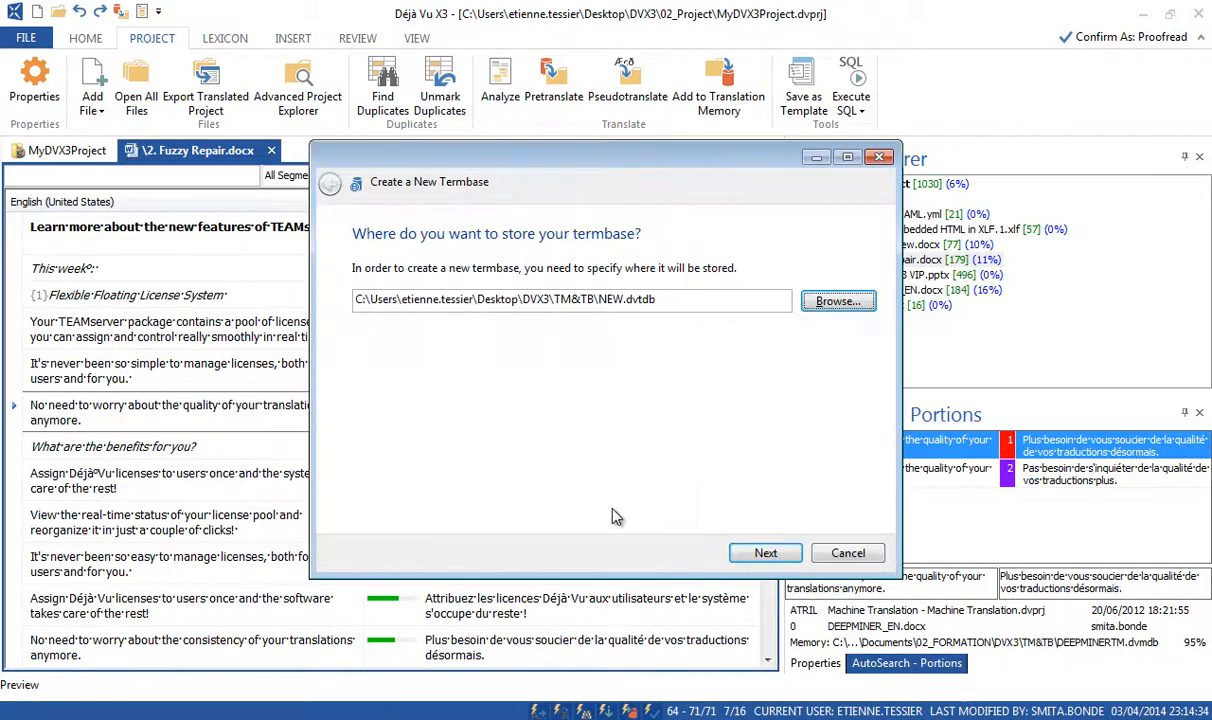
pyautogui.click(695, 552)
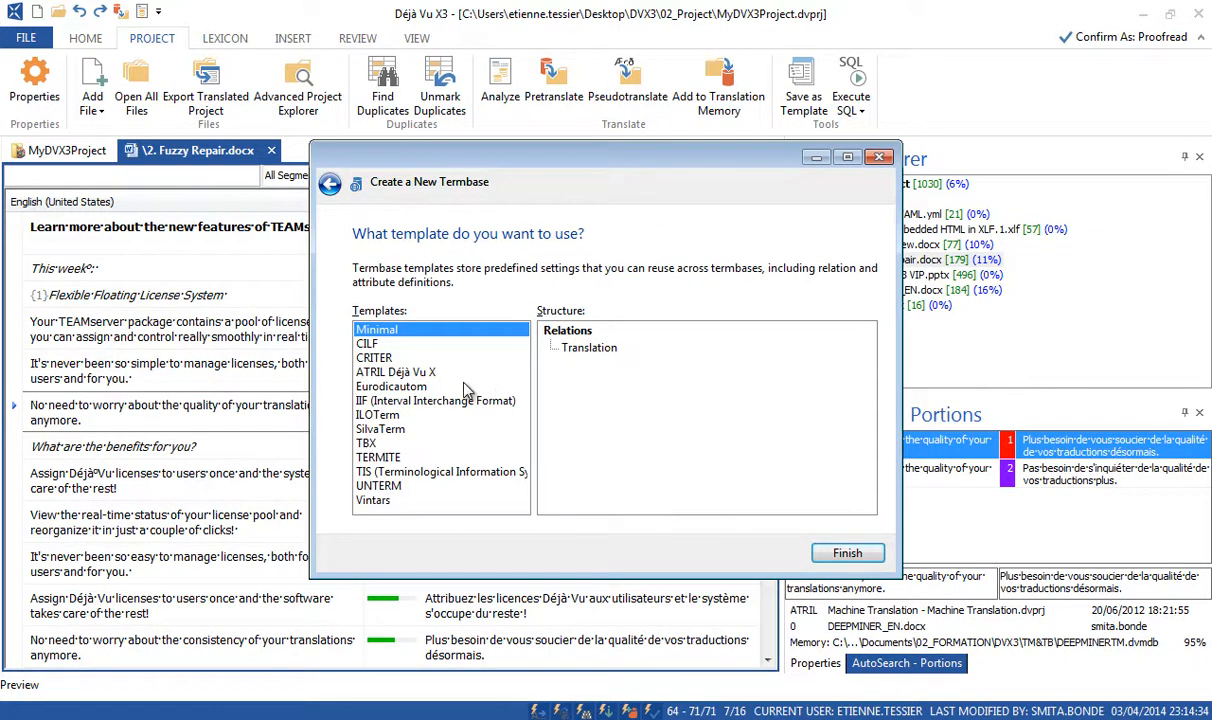
pyautogui.click(845, 553)
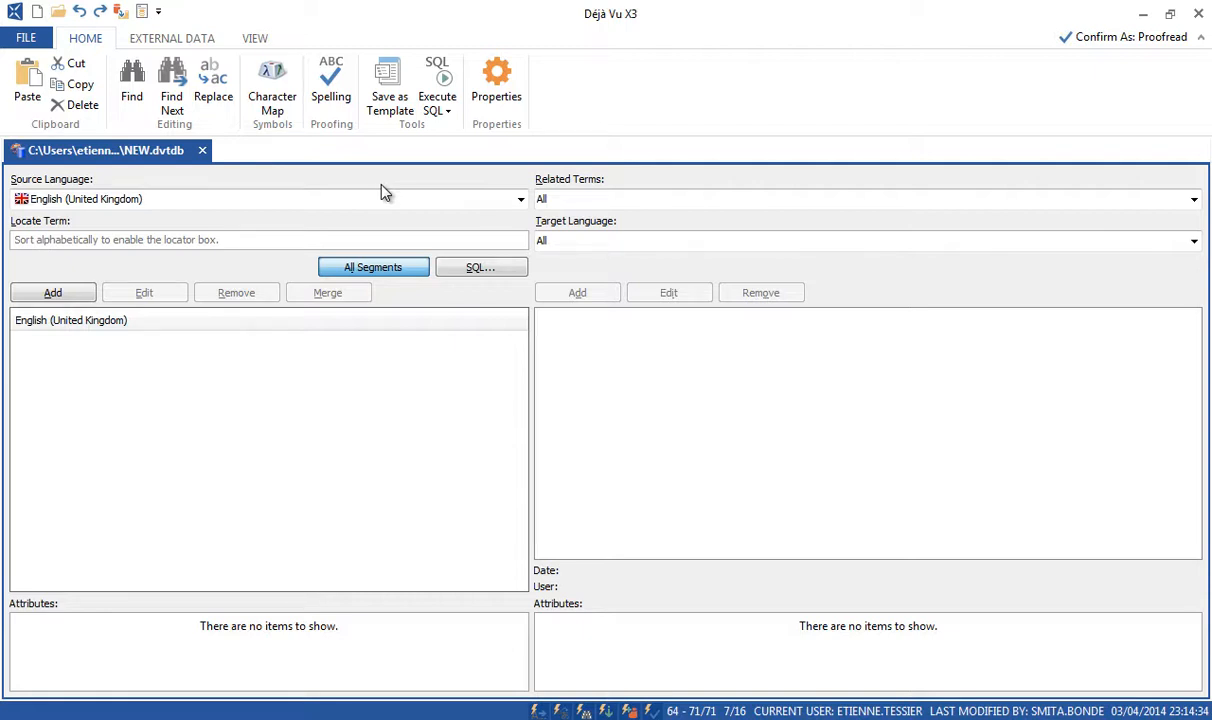
# Start an Excel import of Glossary.xls from the desktop into the termbase, using the first row as field names
pyautogui.click(204, 42)
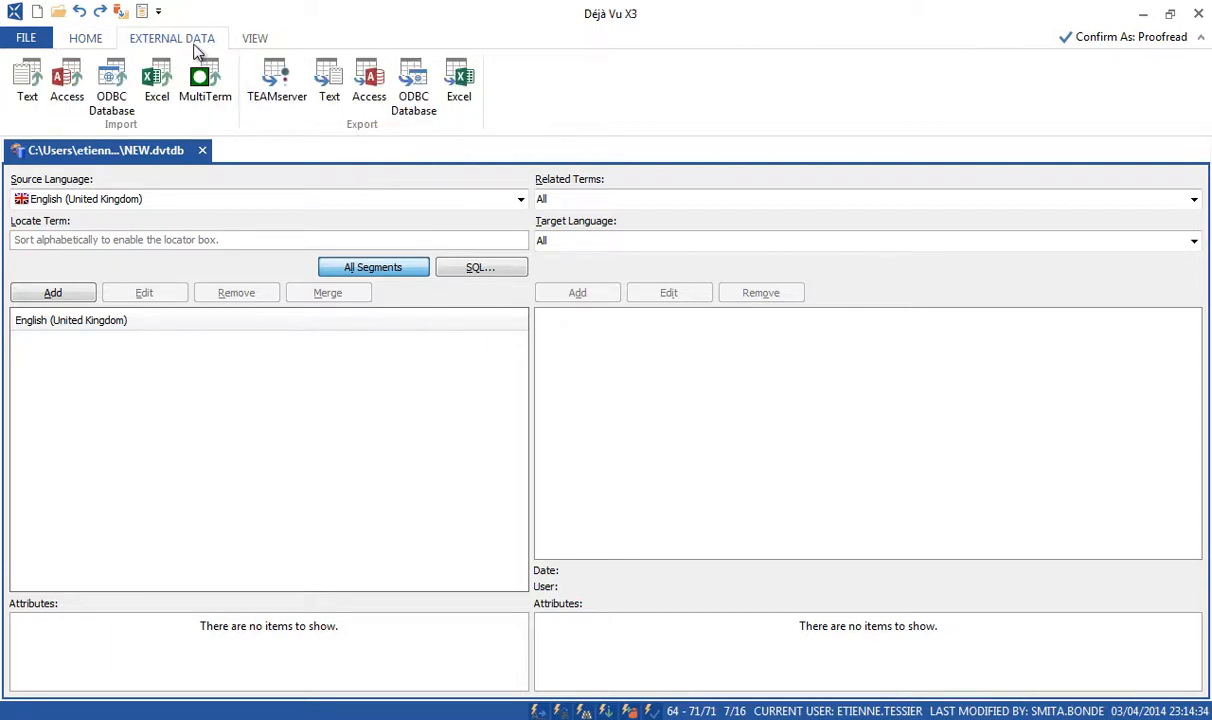
pyautogui.click(168, 104)
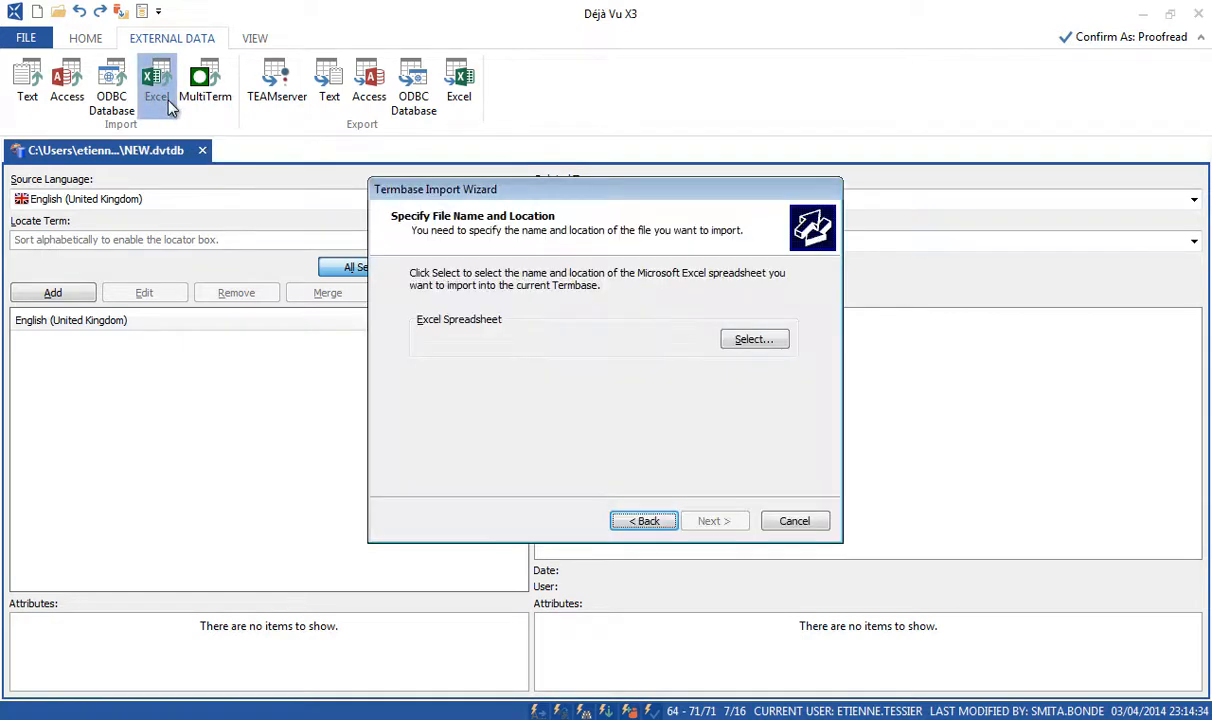
pyautogui.click(778, 344)
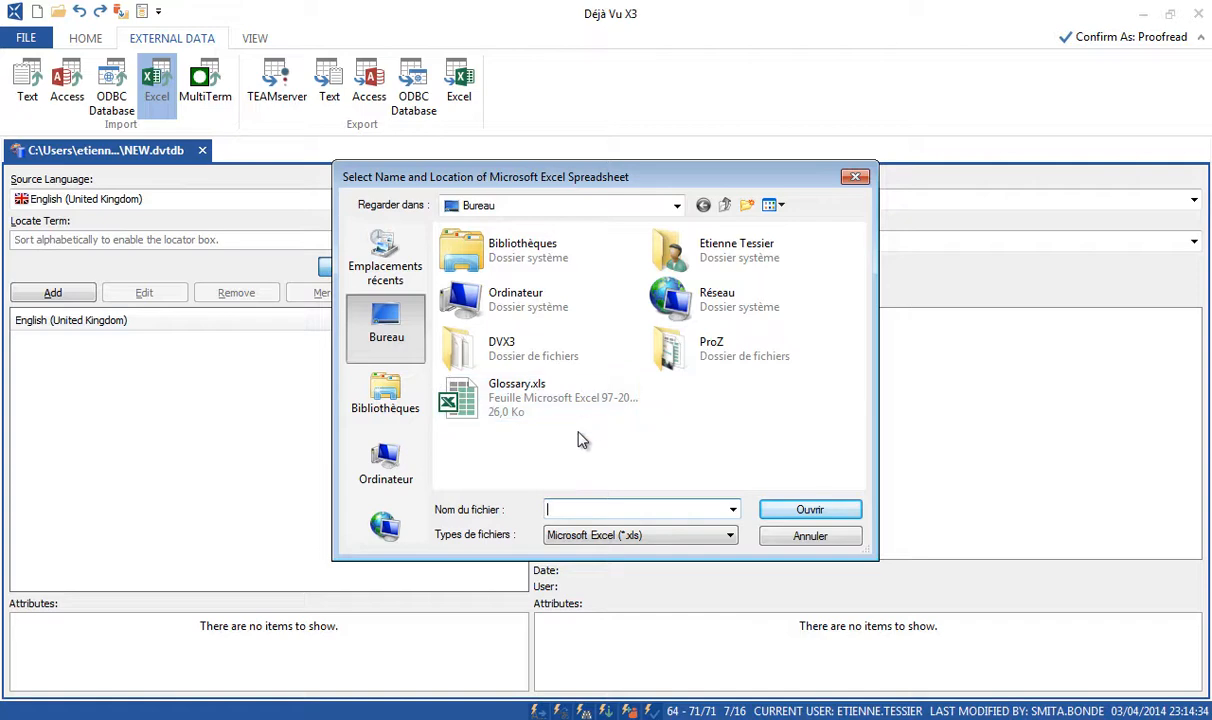
pyautogui.click(534, 407)
pyautogui.doubleClick(534, 407)
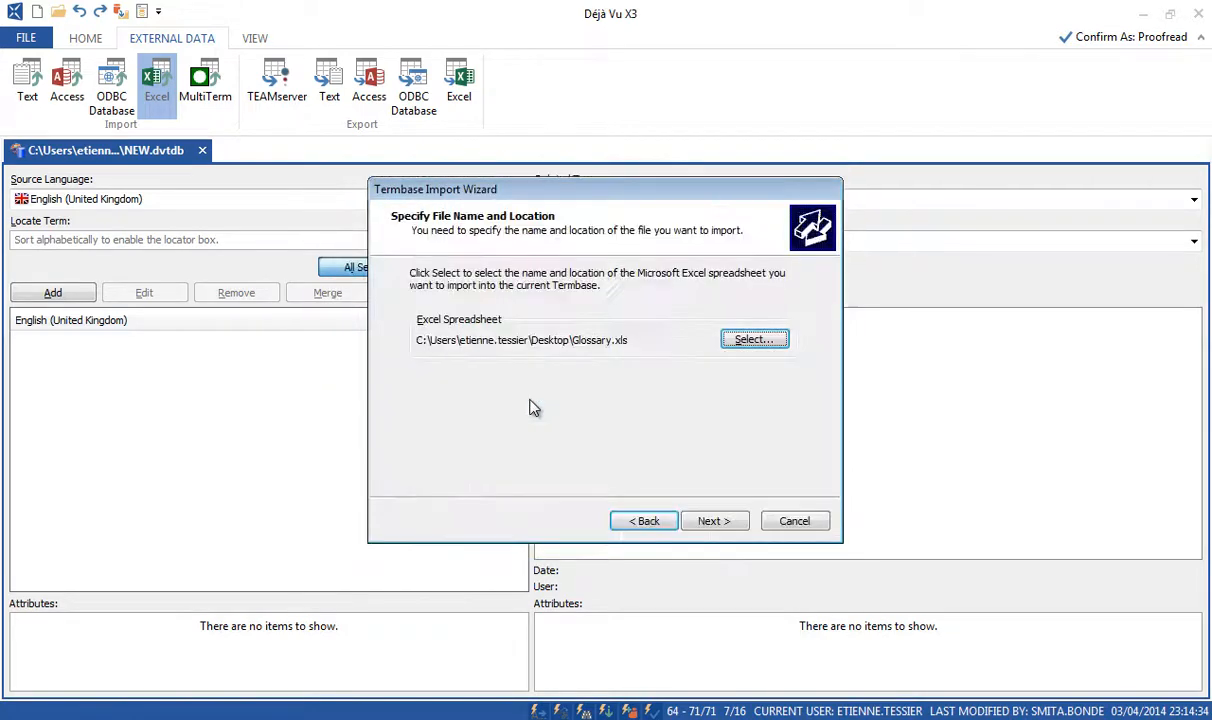
pyautogui.click(716, 524)
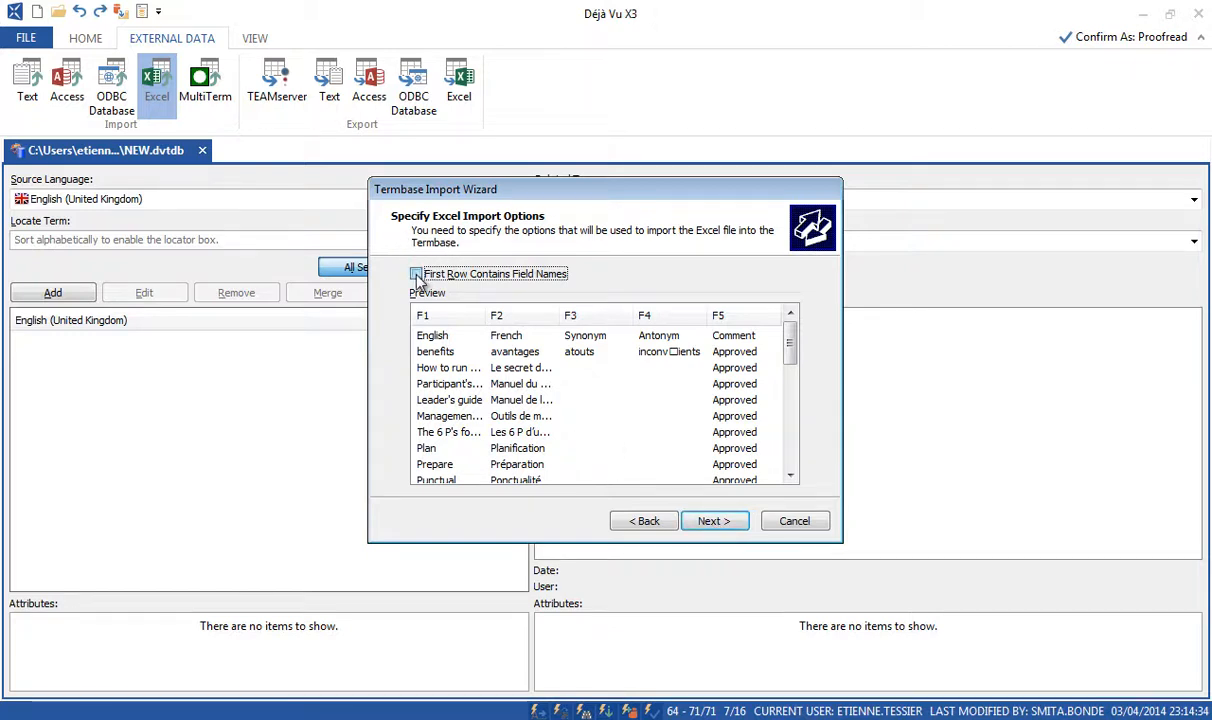
pyautogui.click(416, 275)
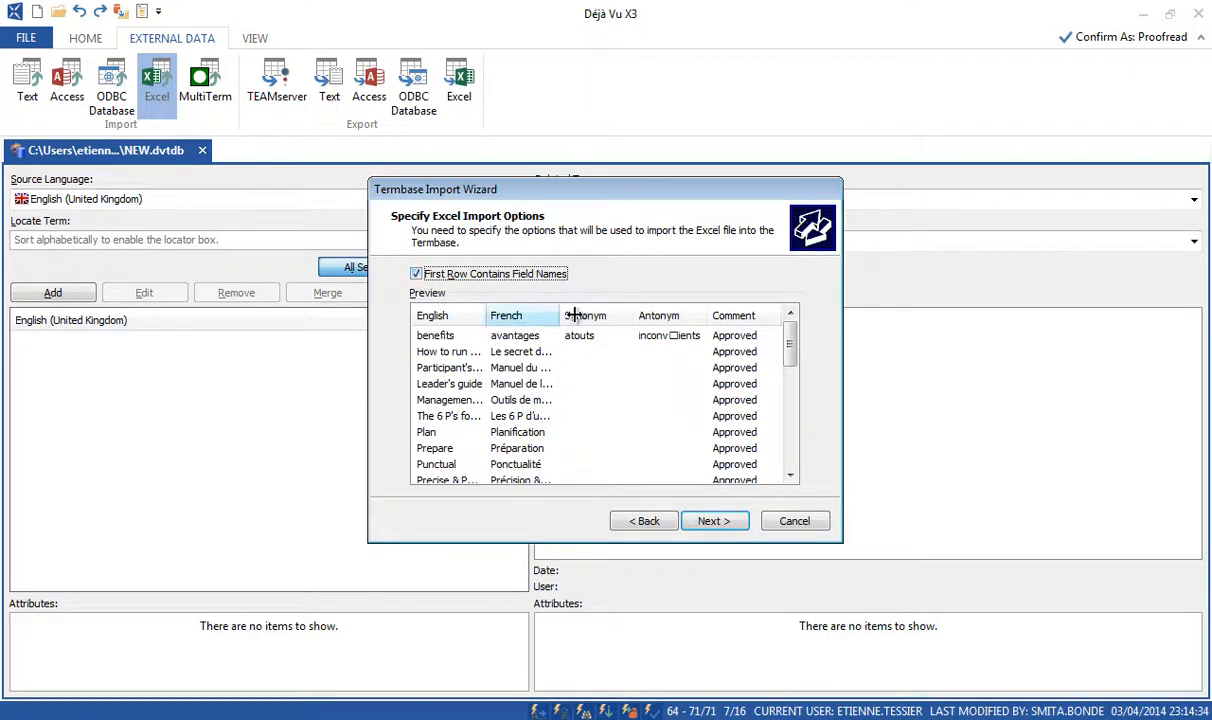
pyautogui.click(712, 521)
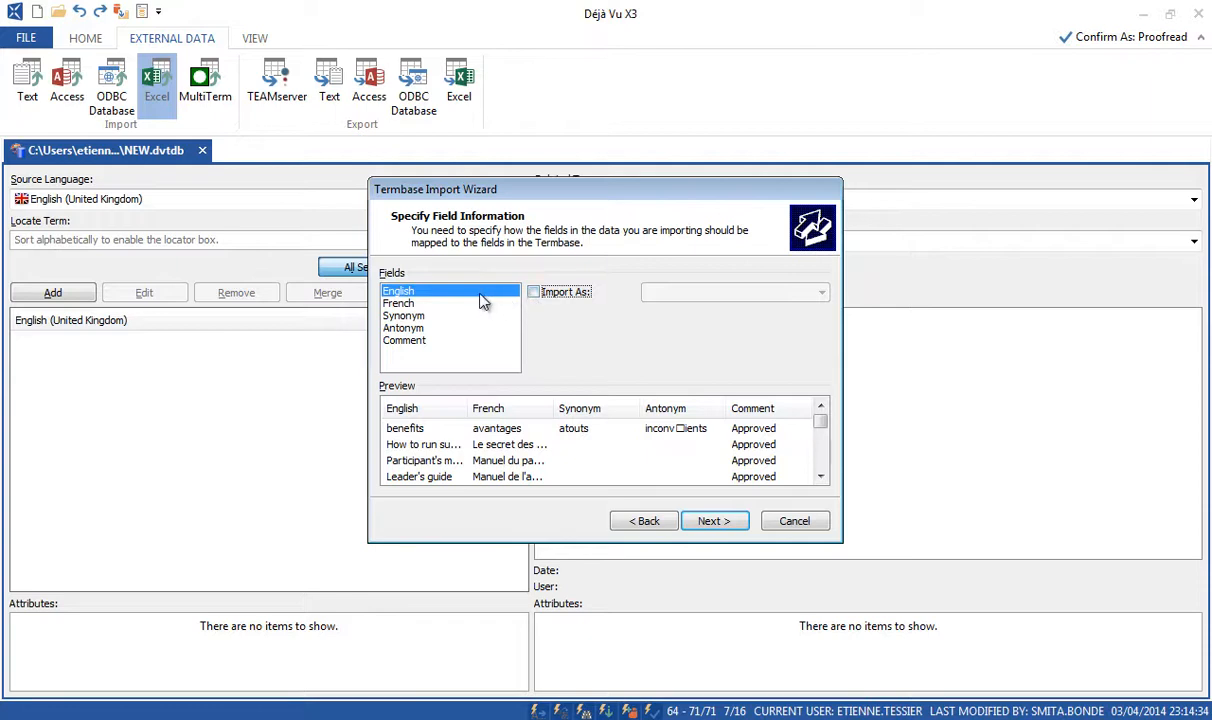
# Map the glossary's English field for import as the Main Lemma
pyautogui.click(534, 292)
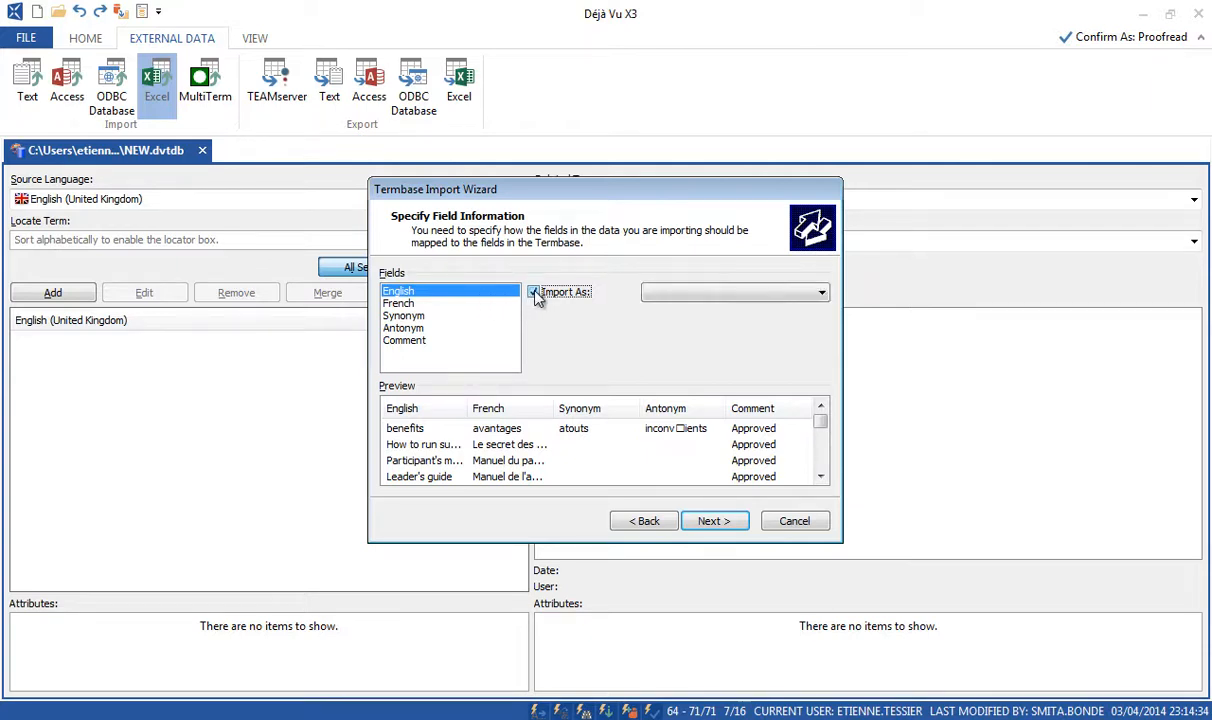
pyautogui.click(668, 292)
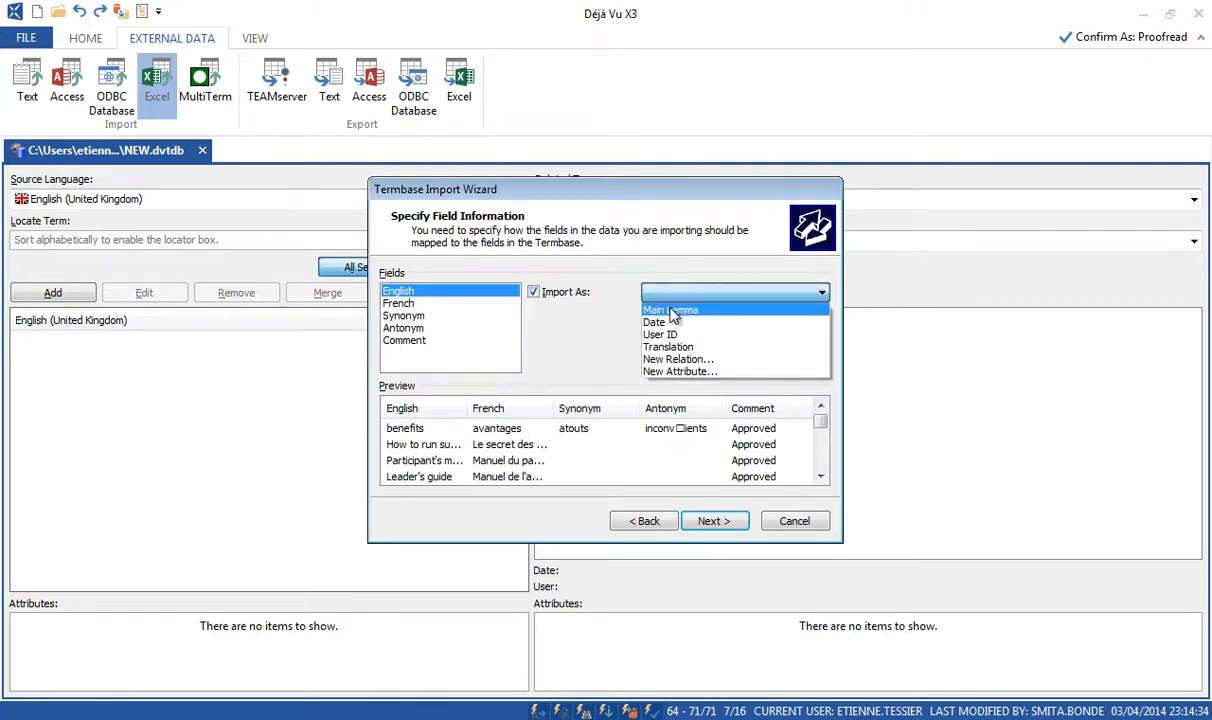
pyautogui.click(672, 311)
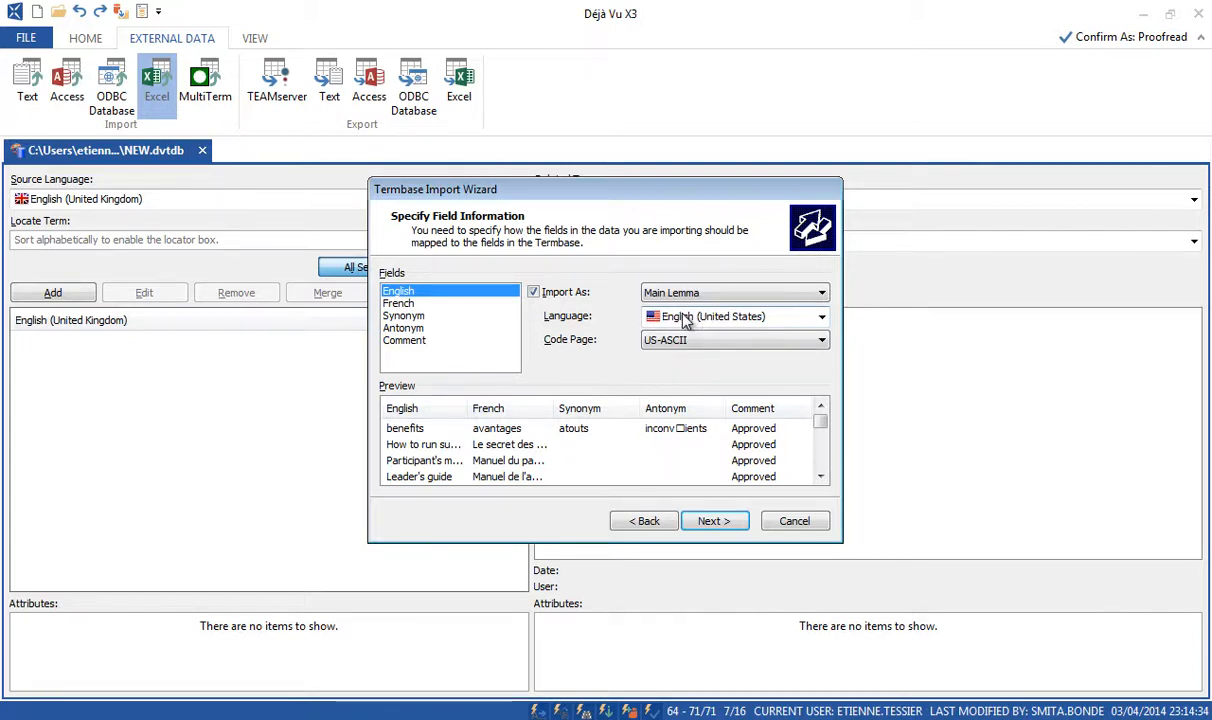
# Map the French field for import as a Translation of the English field, with French as its language
pyautogui.click(412, 304)
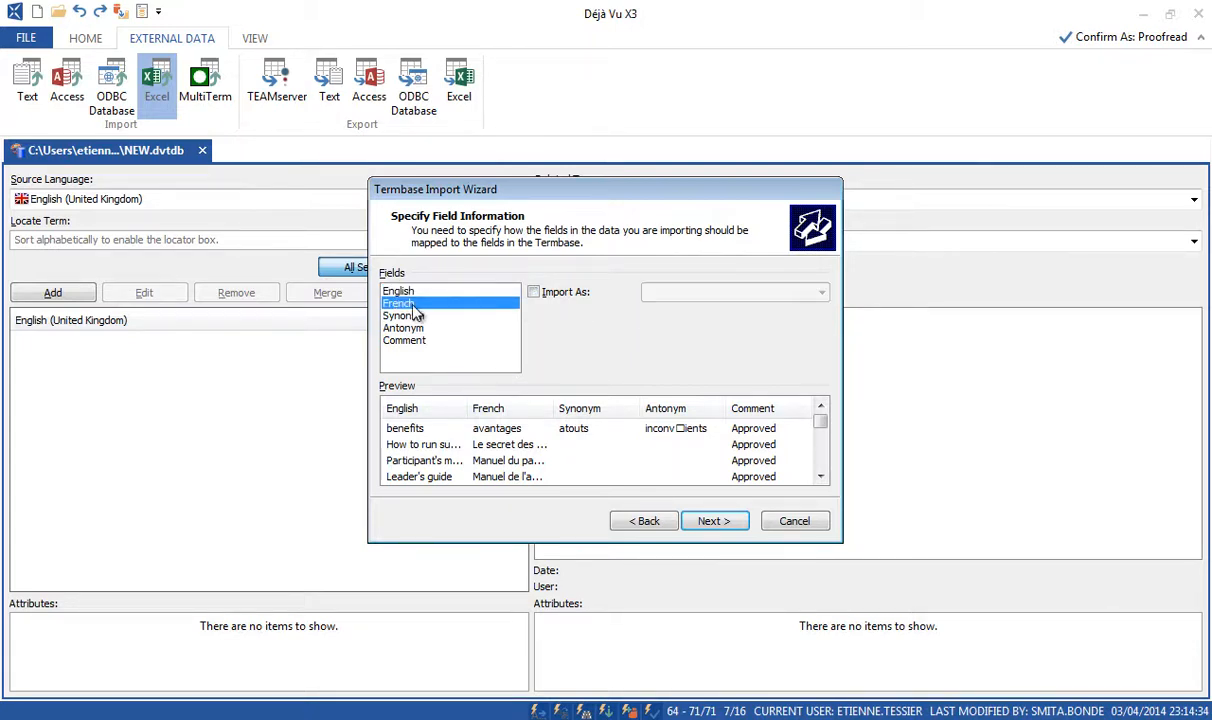
pyautogui.click(559, 296)
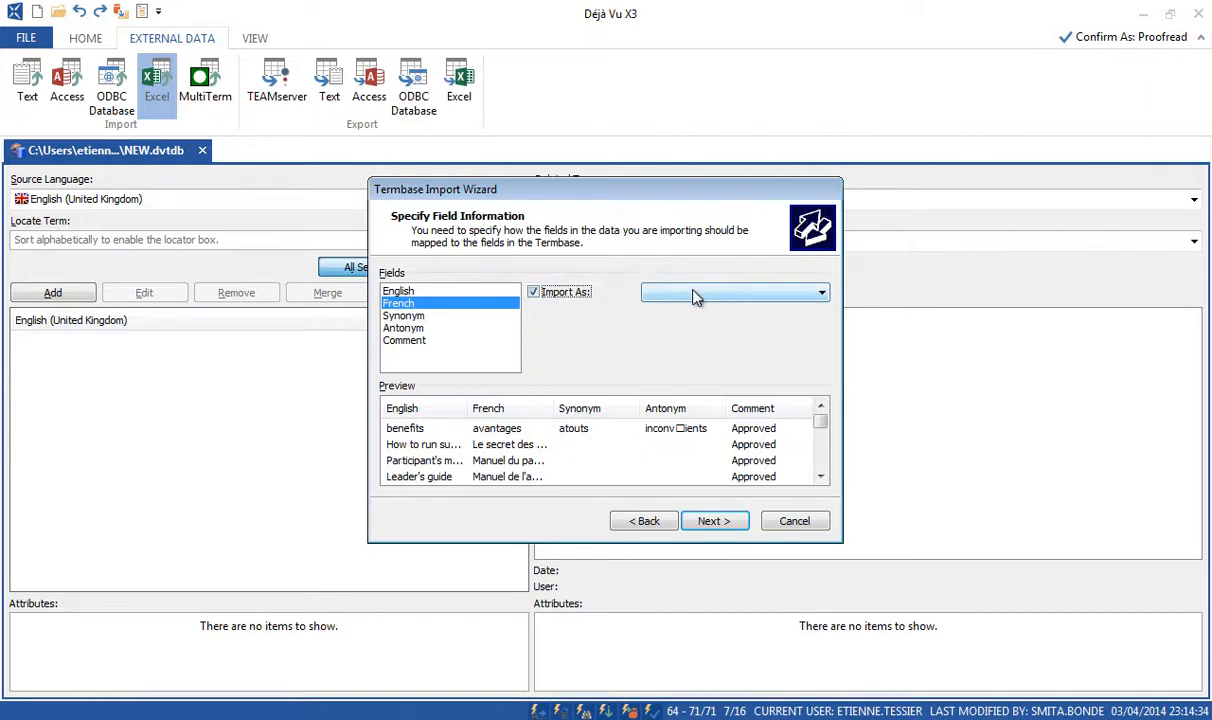
pyautogui.click(698, 293)
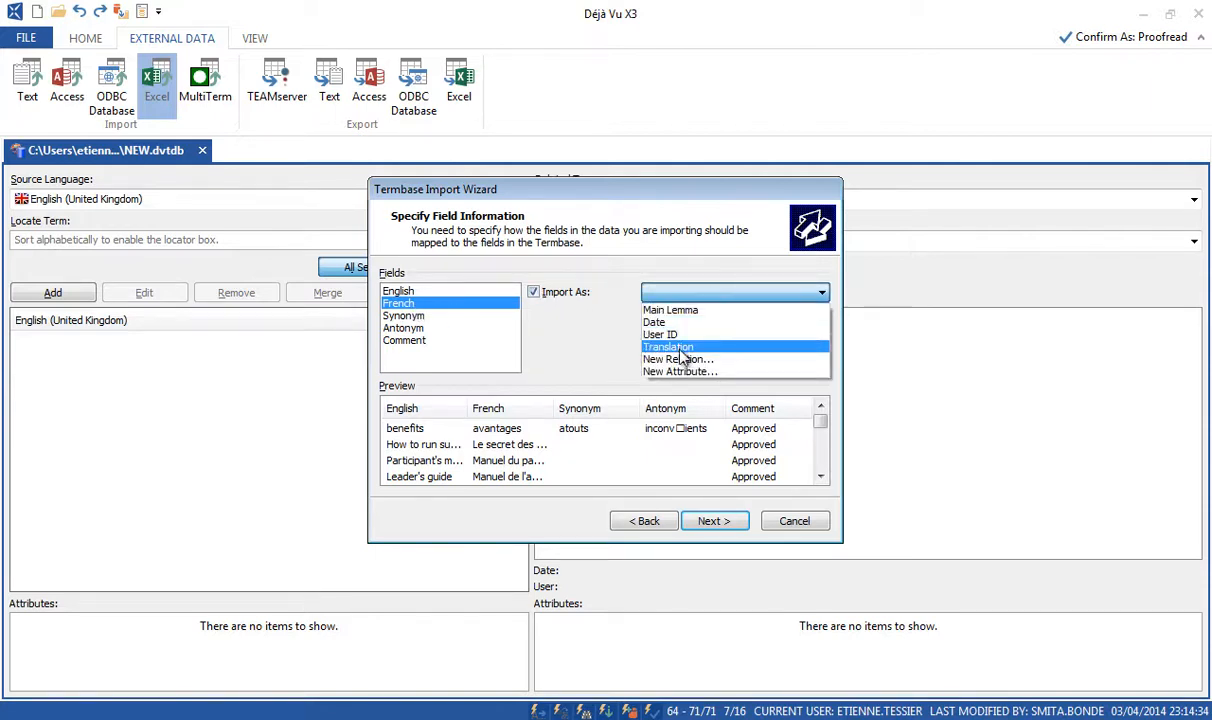
pyautogui.click(672, 346)
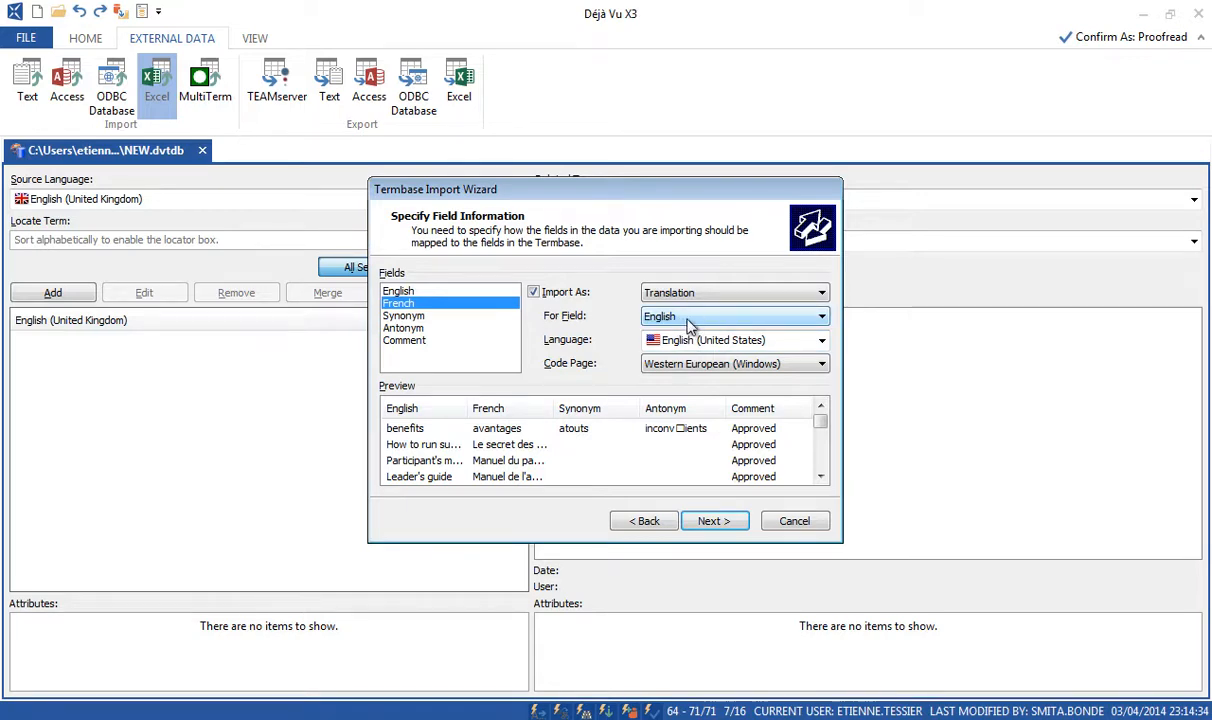
pyautogui.click(707, 342)
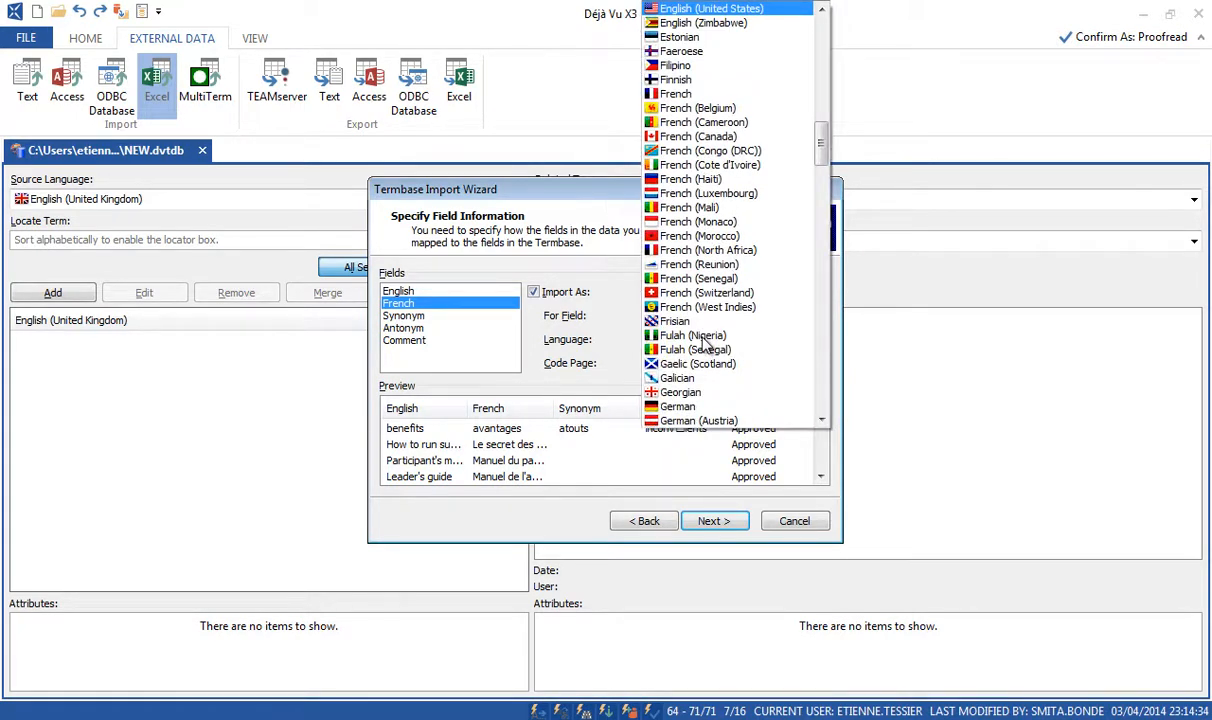
pyautogui.click(688, 93)
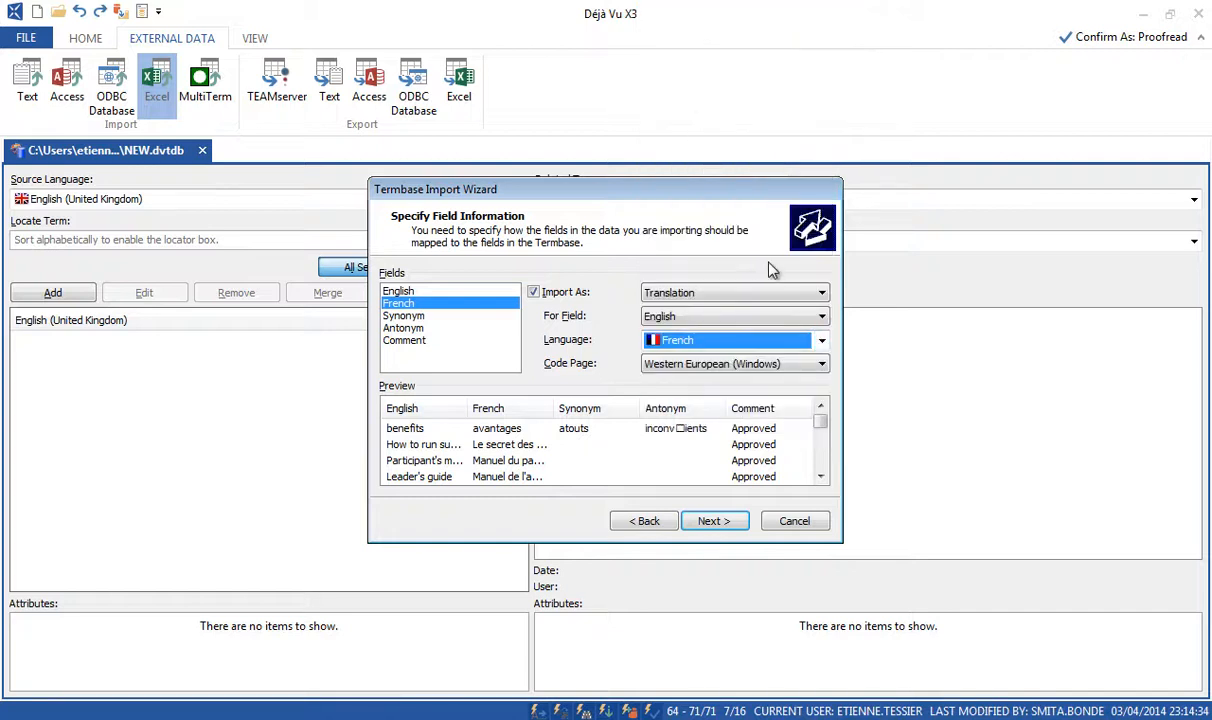
# Import the Synonym field as a new text attribute with both name and caption set to Synonym
pyautogui.click(417, 316)
pyautogui.click(564, 295)
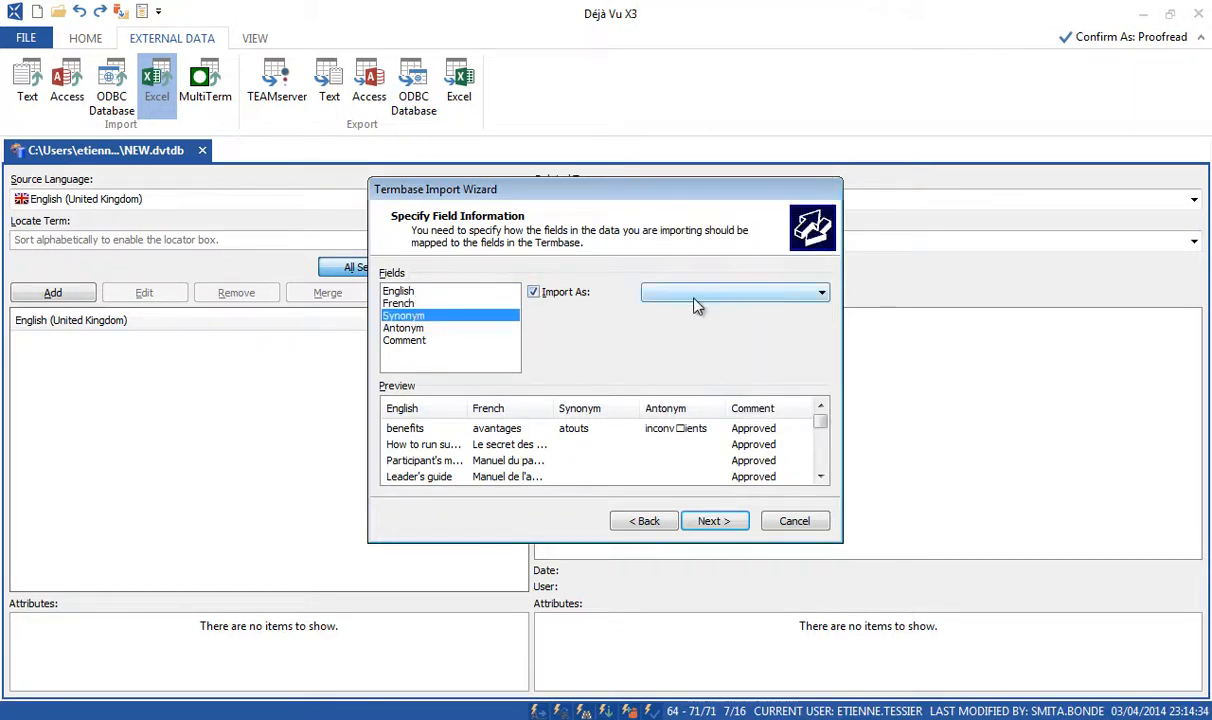
pyautogui.click(688, 294)
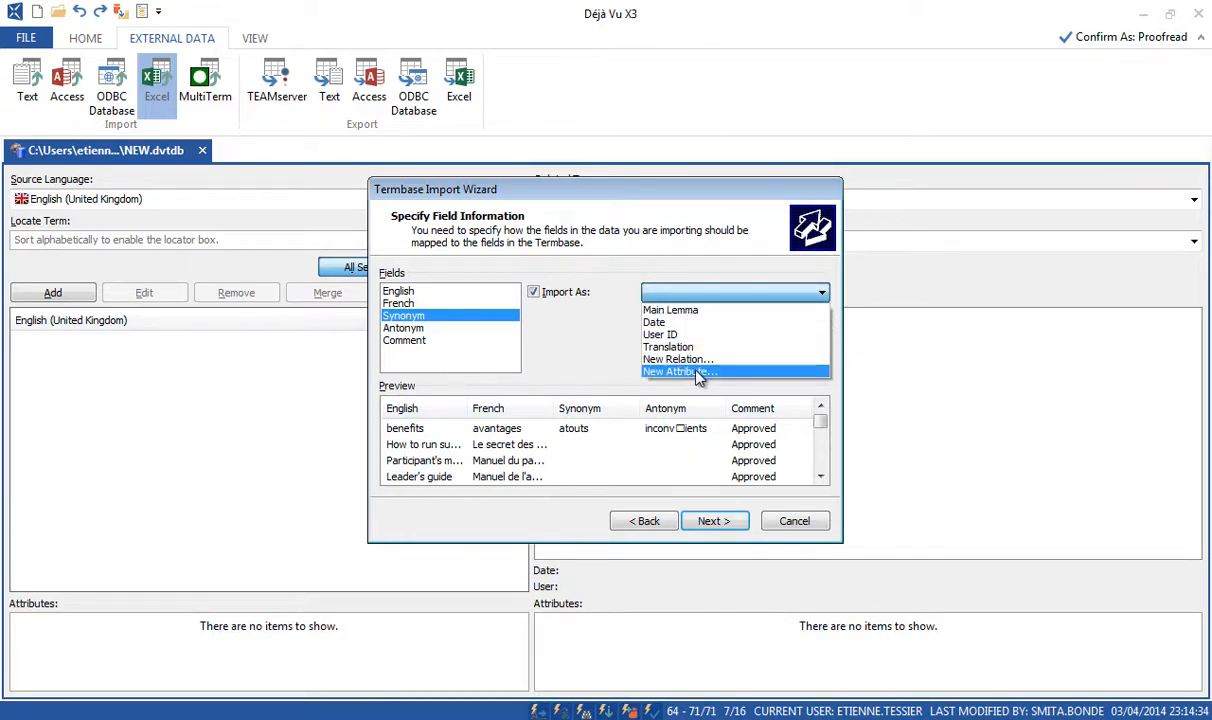
pyautogui.click(694, 371)
pyautogui.write('Syn')
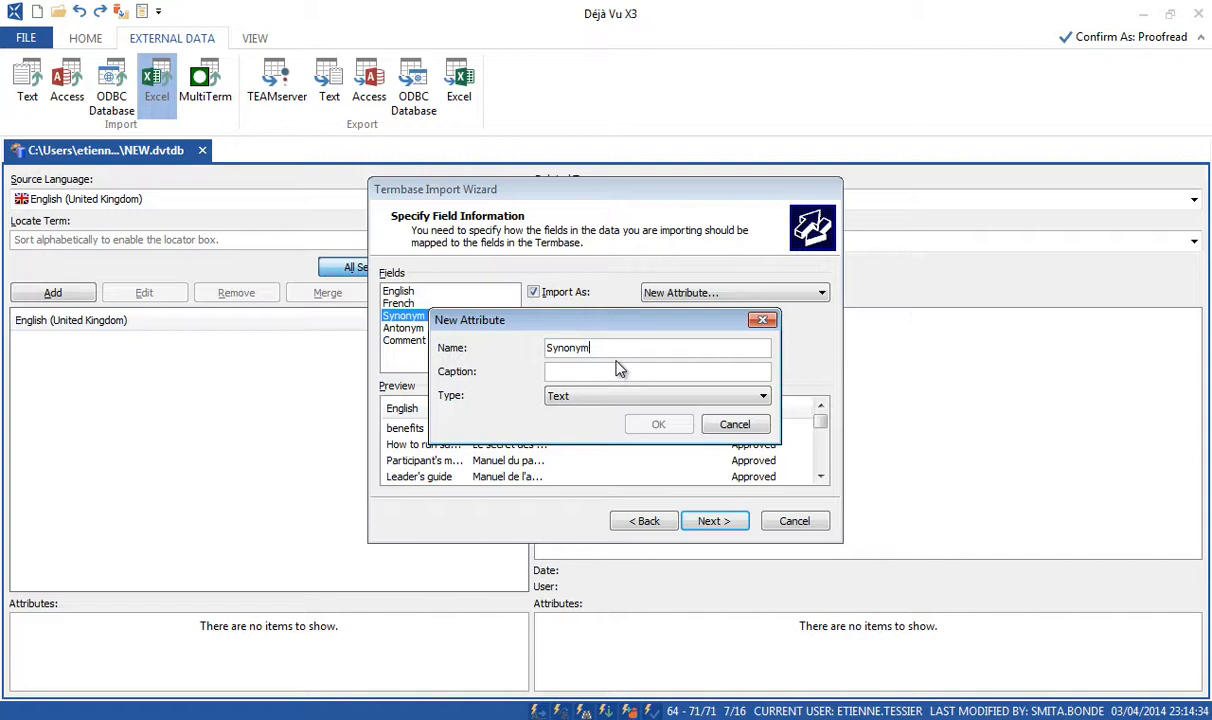
pyautogui.write('onym')
pyautogui.hotkey('ctrl', 'a')
pyautogui.hotkey('ctrl', 'c')
pyautogui.click(619, 370)
pyautogui.hotkey('ctrl', 'v')
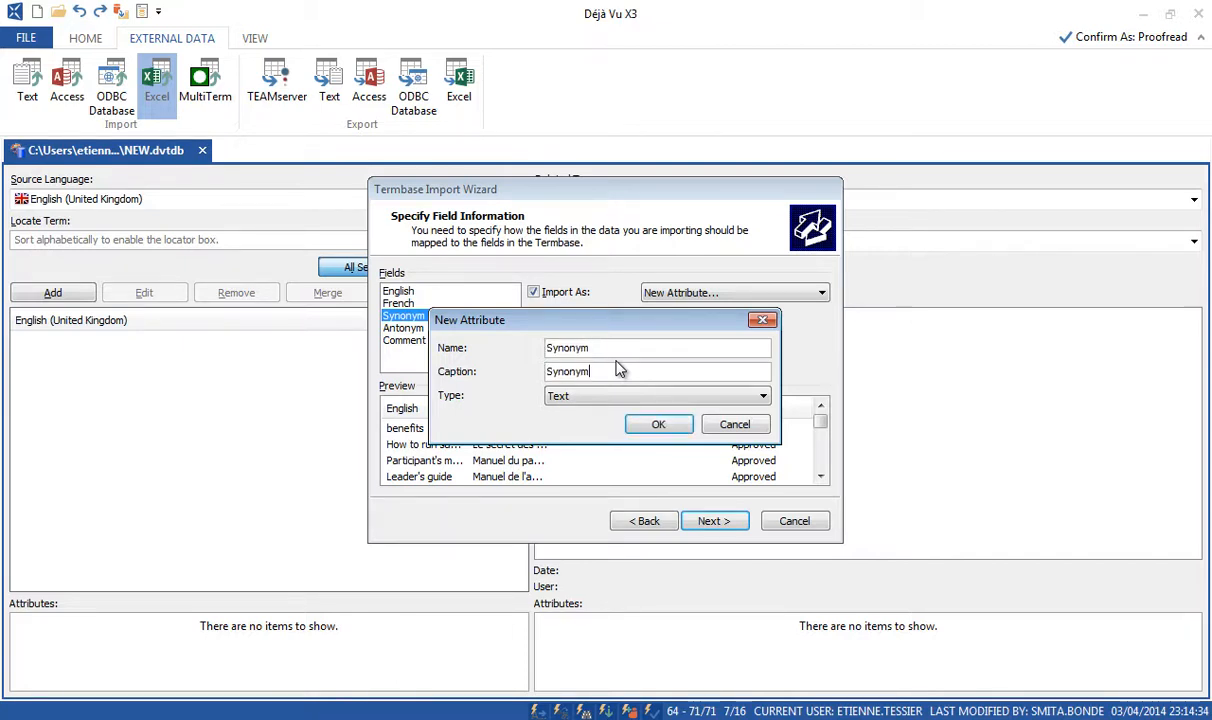
pyautogui.click(668, 428)
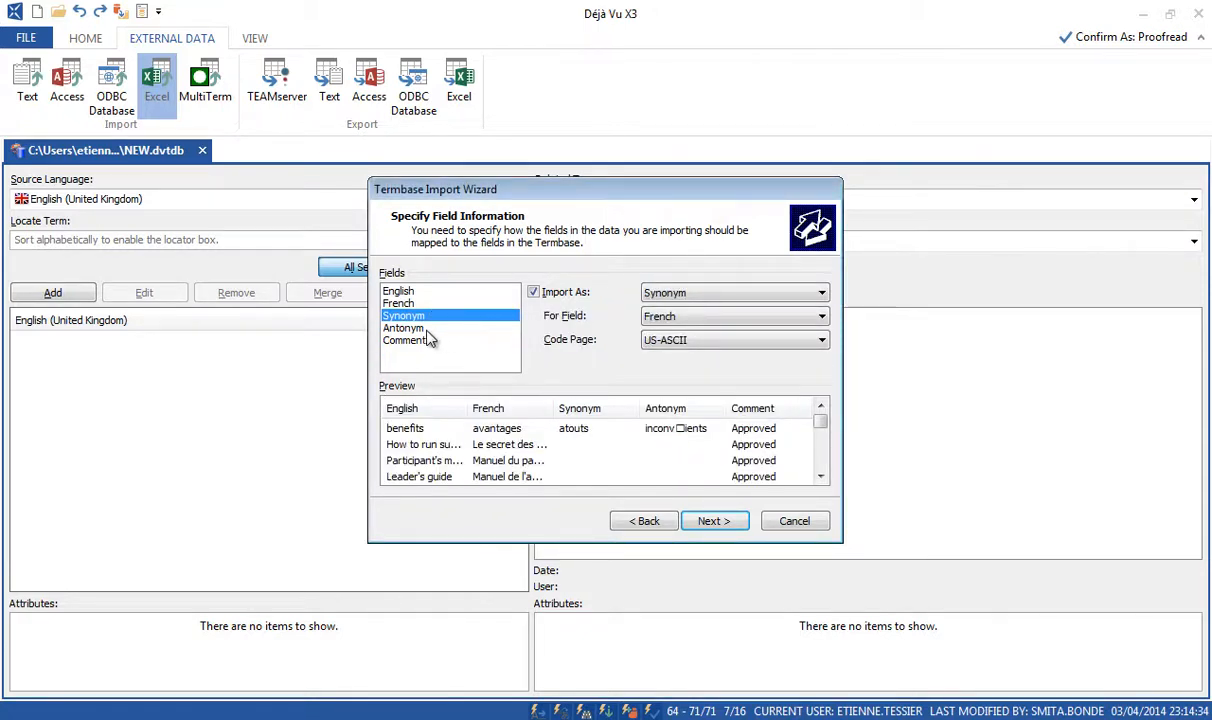
# Import the Antonym field as a new text attribute with both name and caption set to Antonym
pyautogui.click(427, 330)
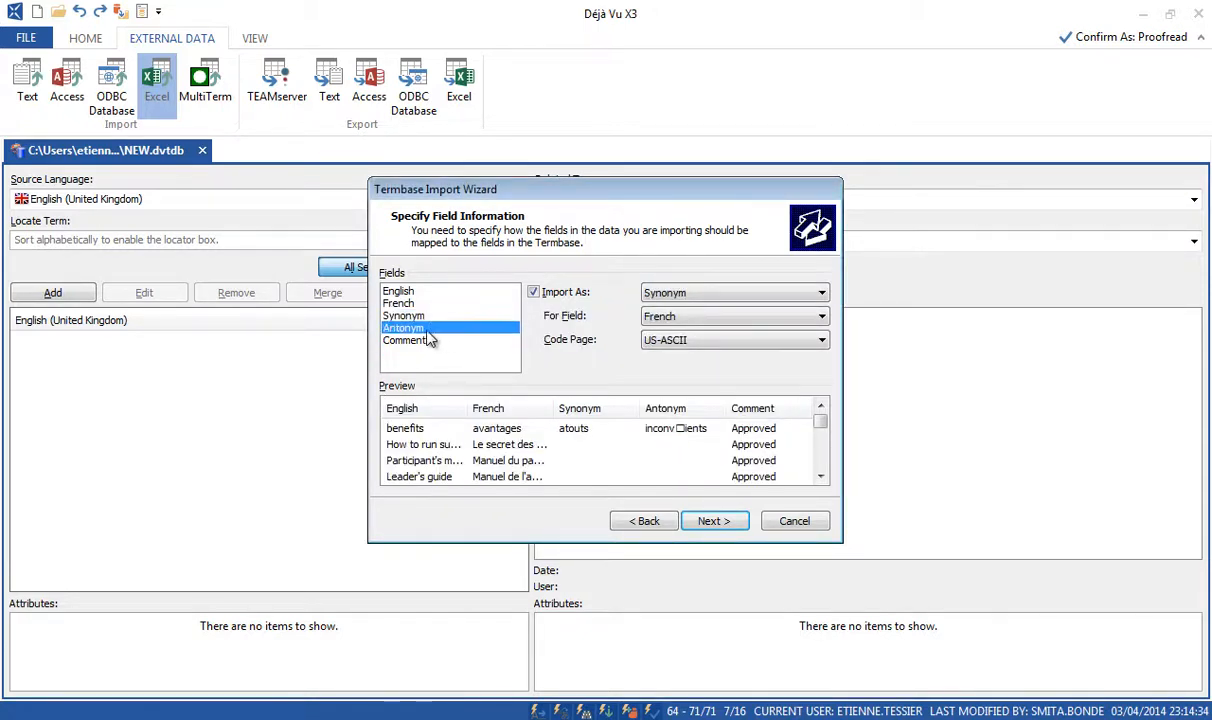
pyautogui.click(556, 293)
pyautogui.click(680, 300)
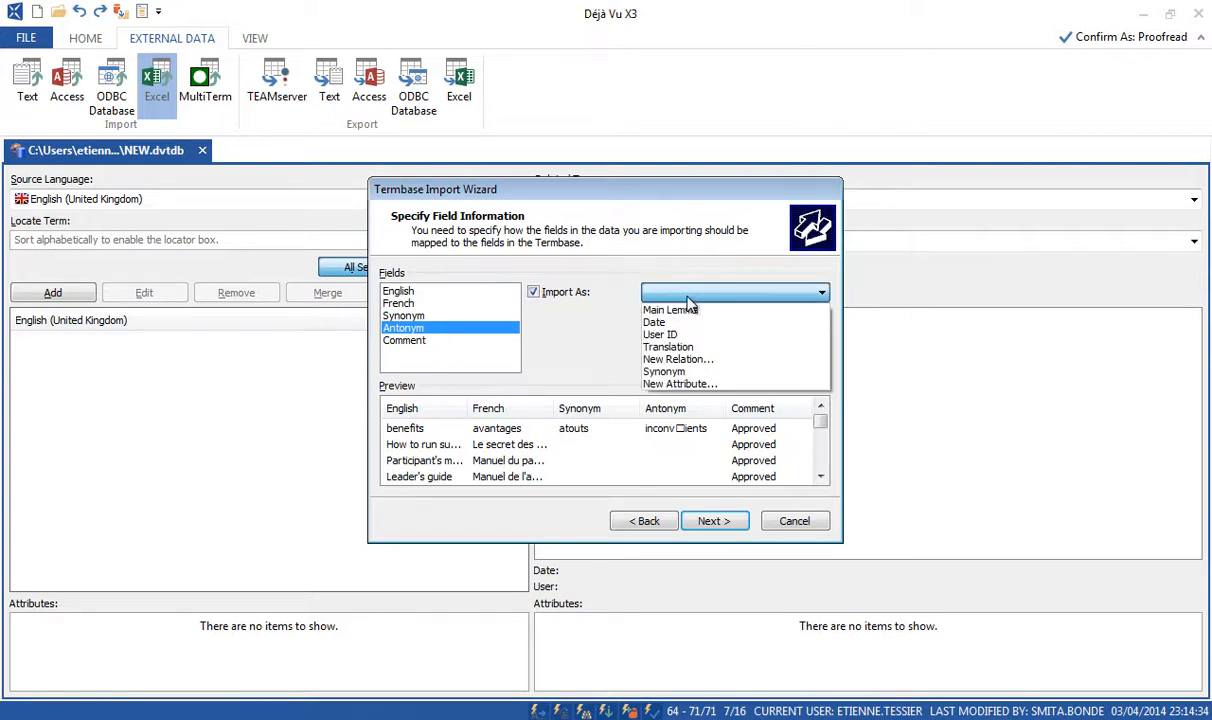
pyautogui.click(681, 384)
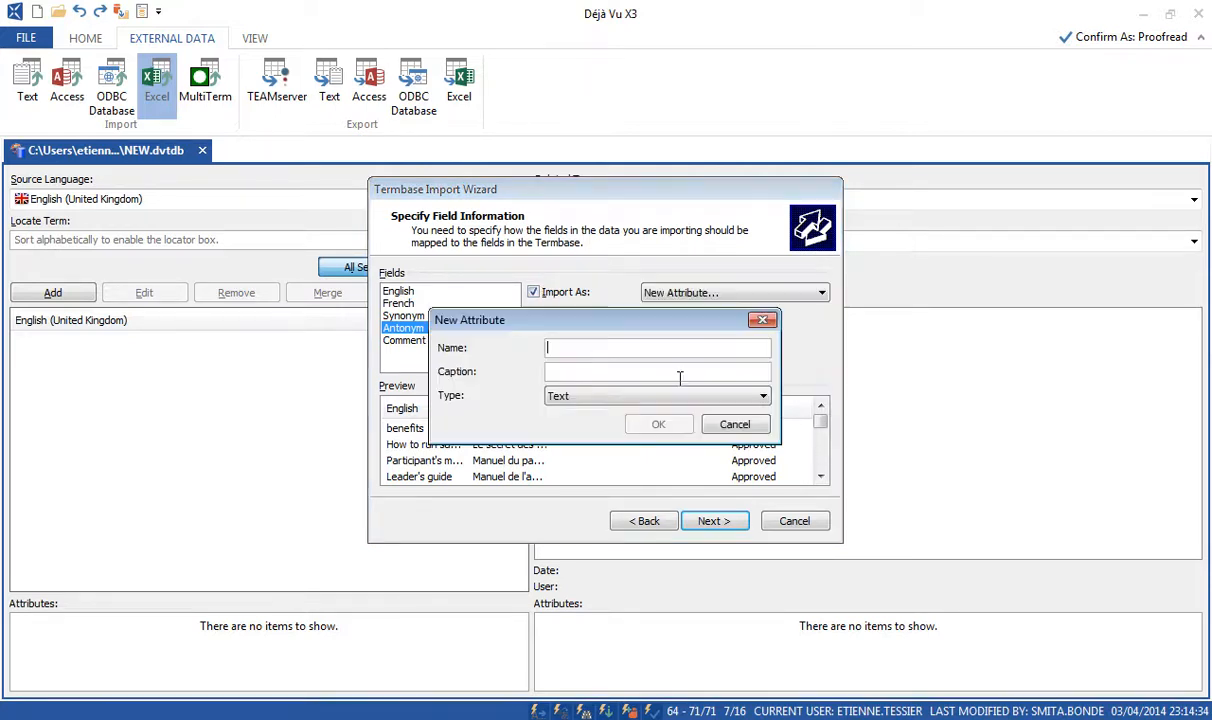
pyautogui.write('Antonym')
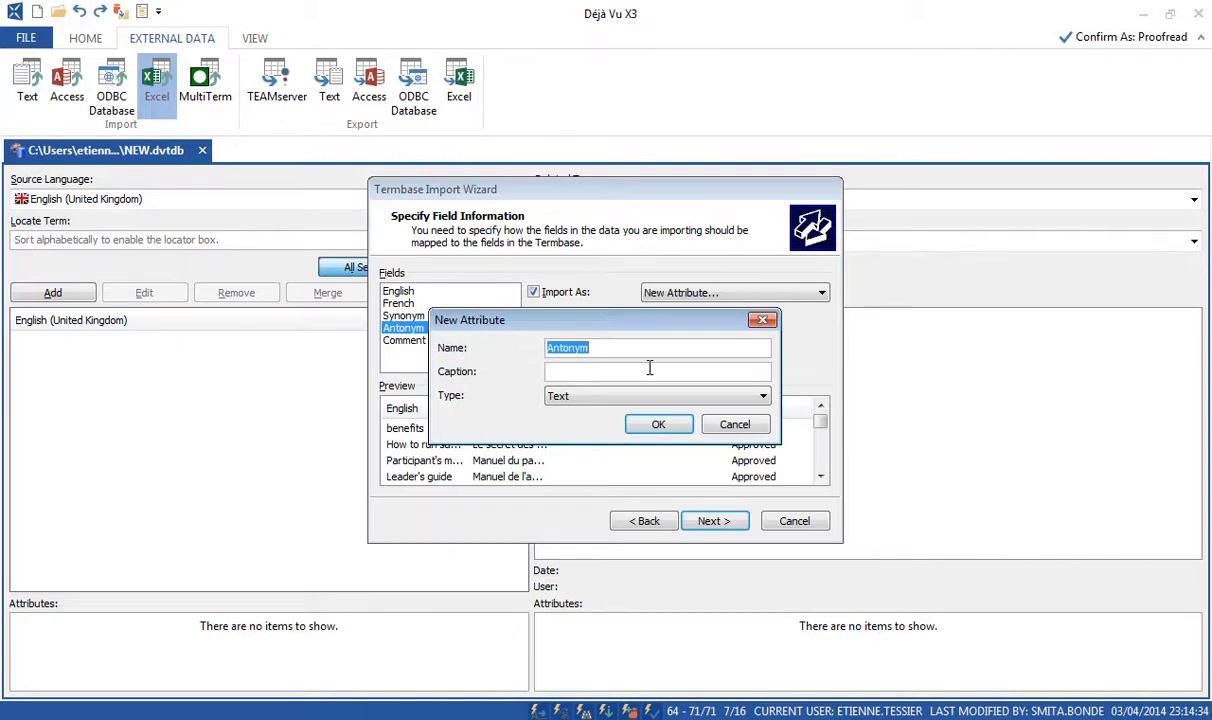
pyautogui.click(649, 368)
pyautogui.write('Antonym')
pyautogui.click(665, 424)
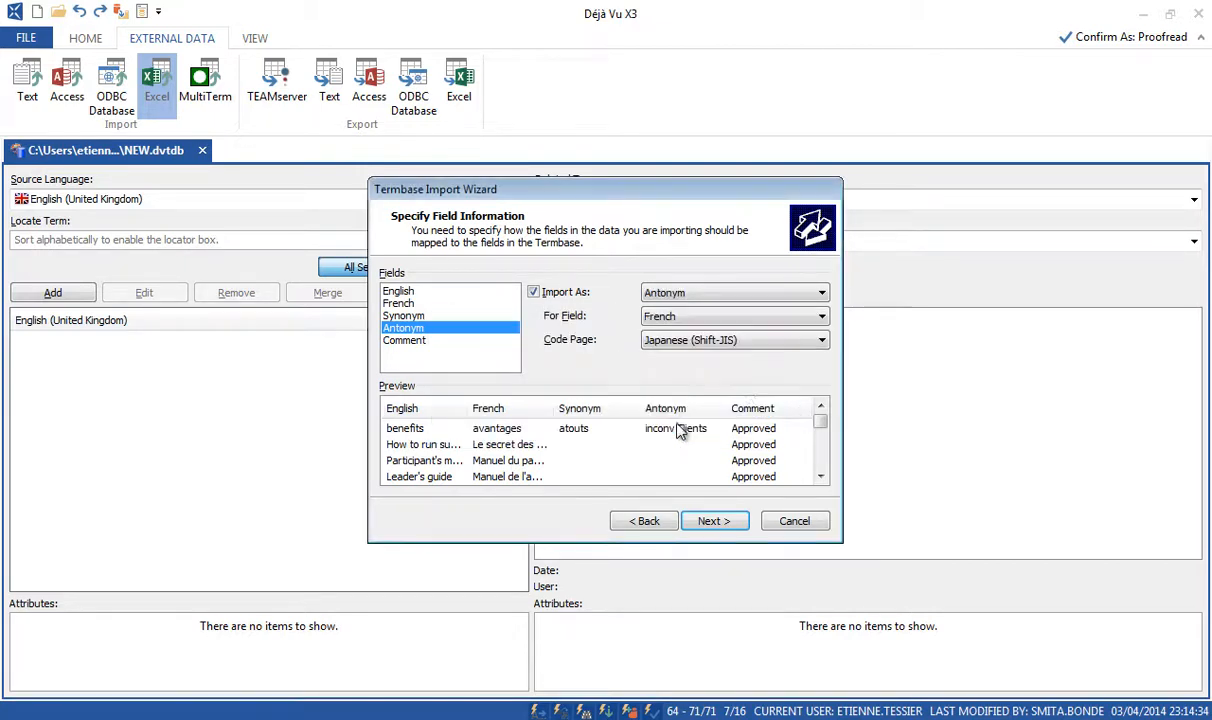
# Set the Antonym field's code page to Unicode
pyautogui.click(724, 344)
pyautogui.press('u')
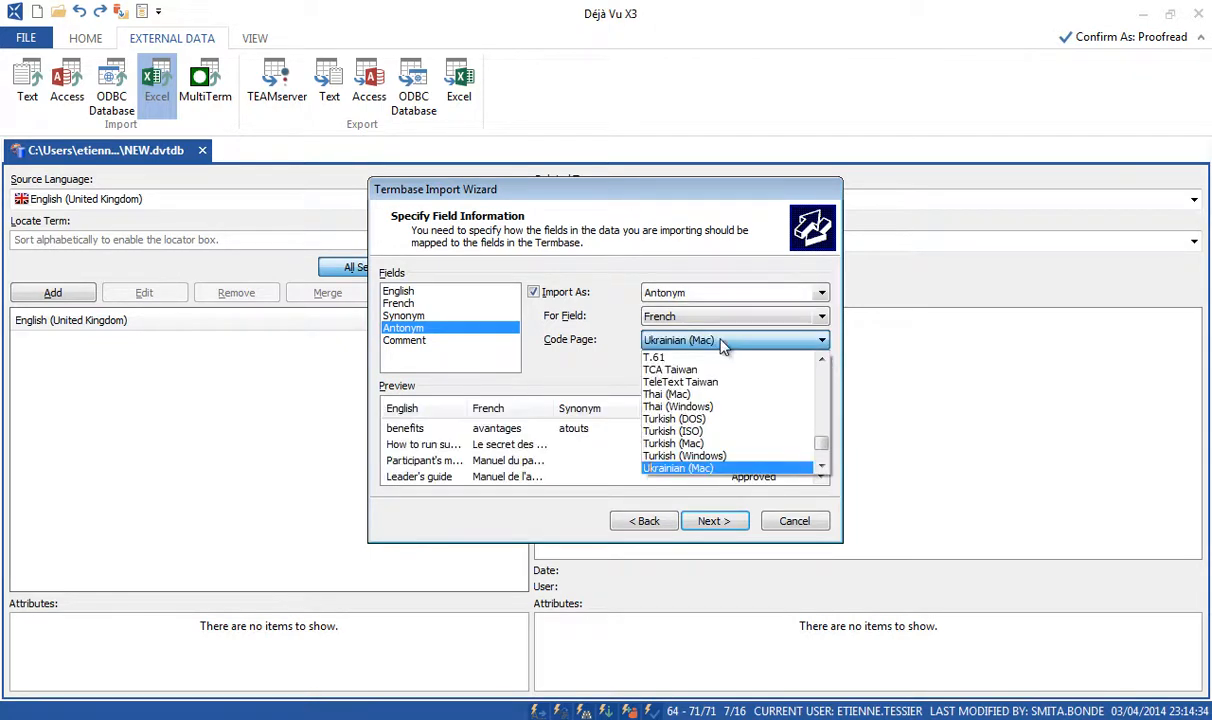
pyautogui.press('u')
pyautogui.press('Return')
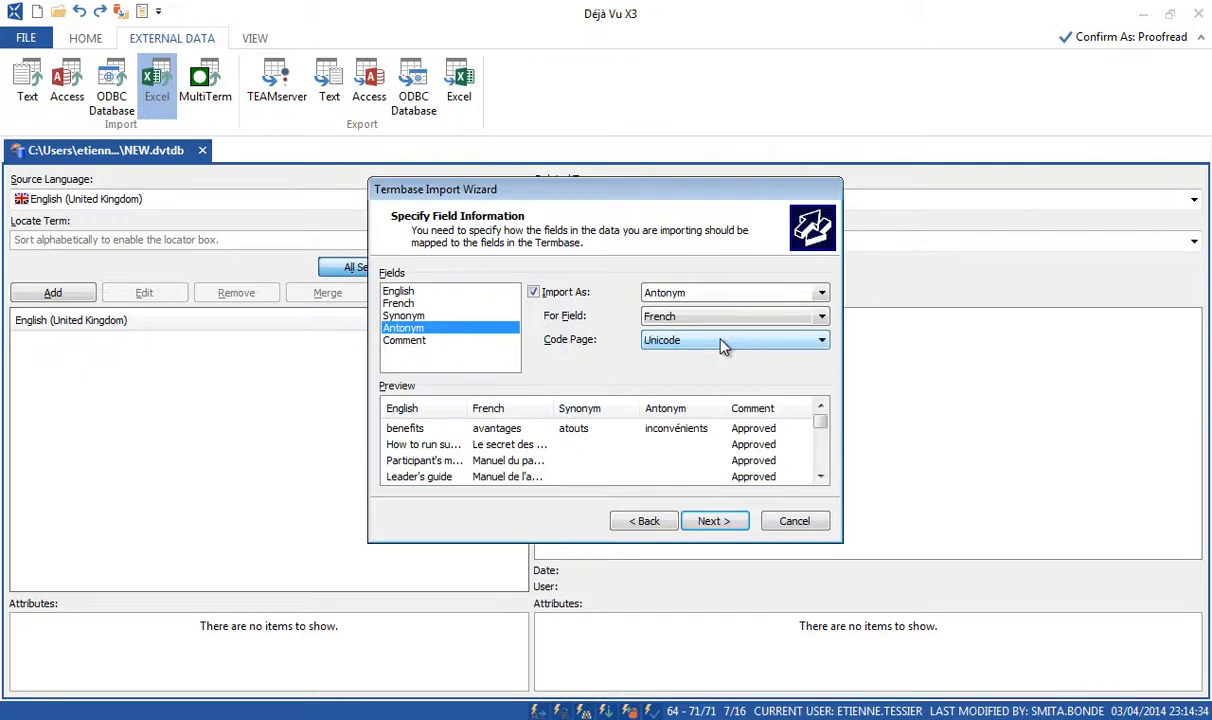
# Import the Comment field as a new text attribute with both name and caption set to Comment
pyautogui.click(419, 341)
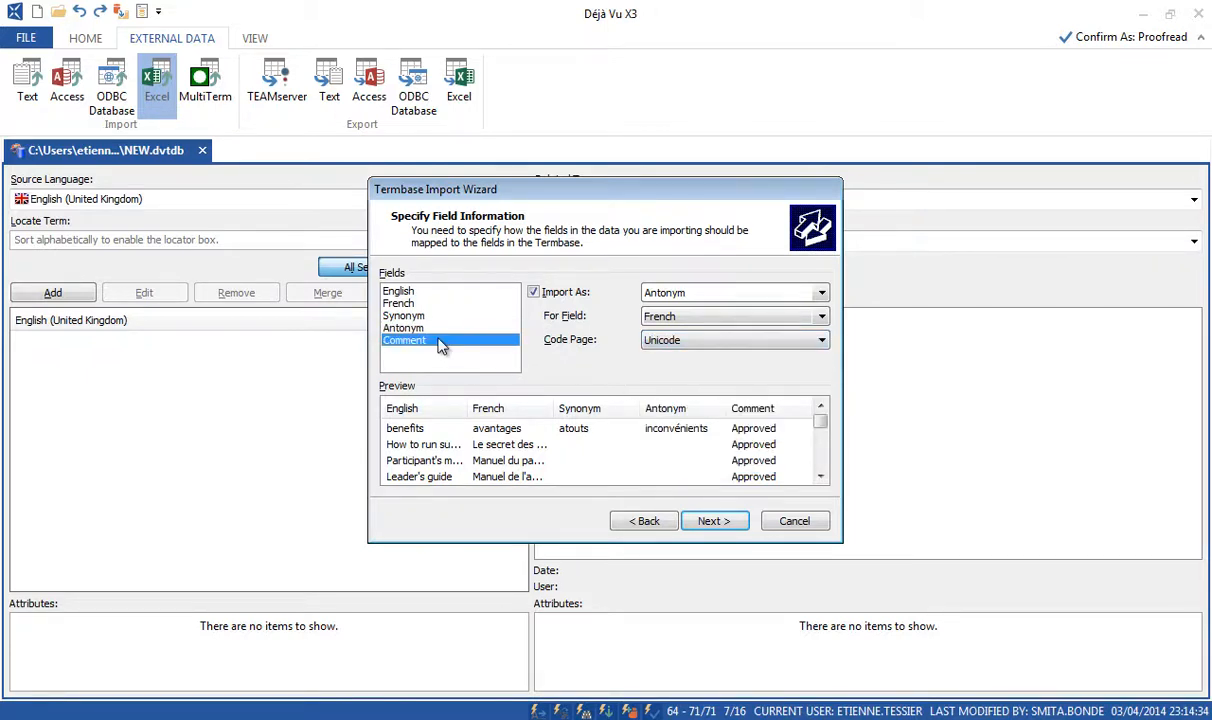
pyautogui.click(716, 295)
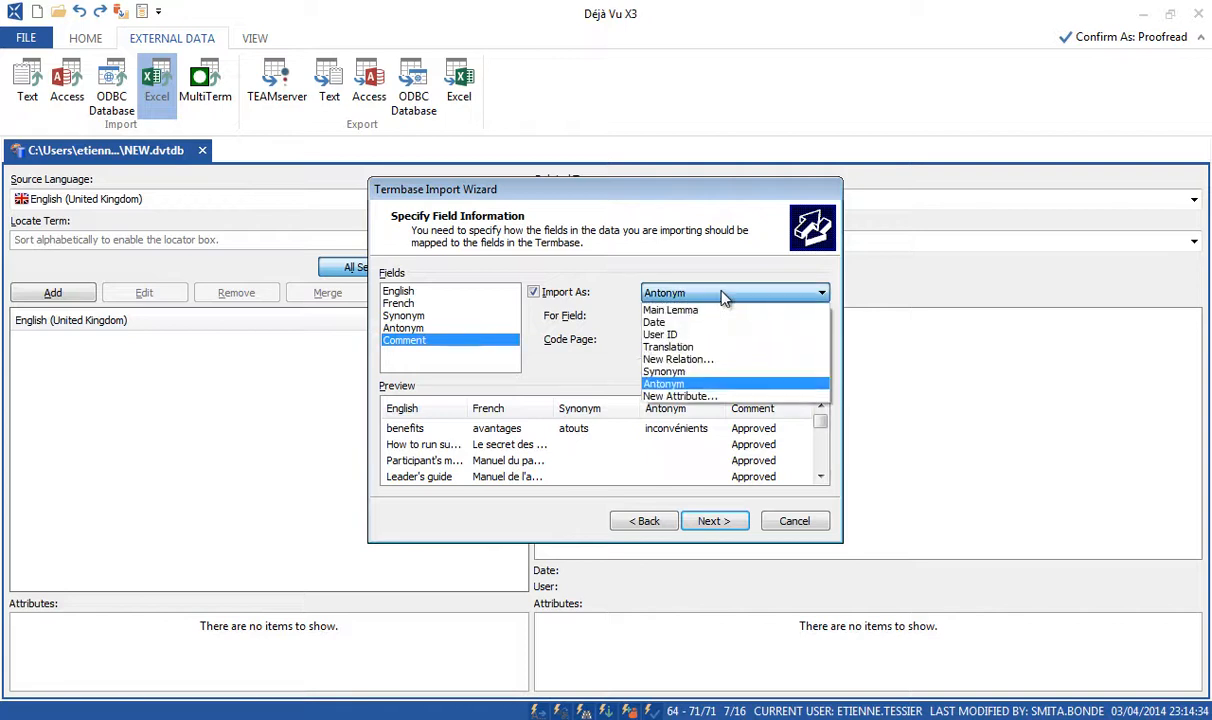
pyautogui.click(672, 396)
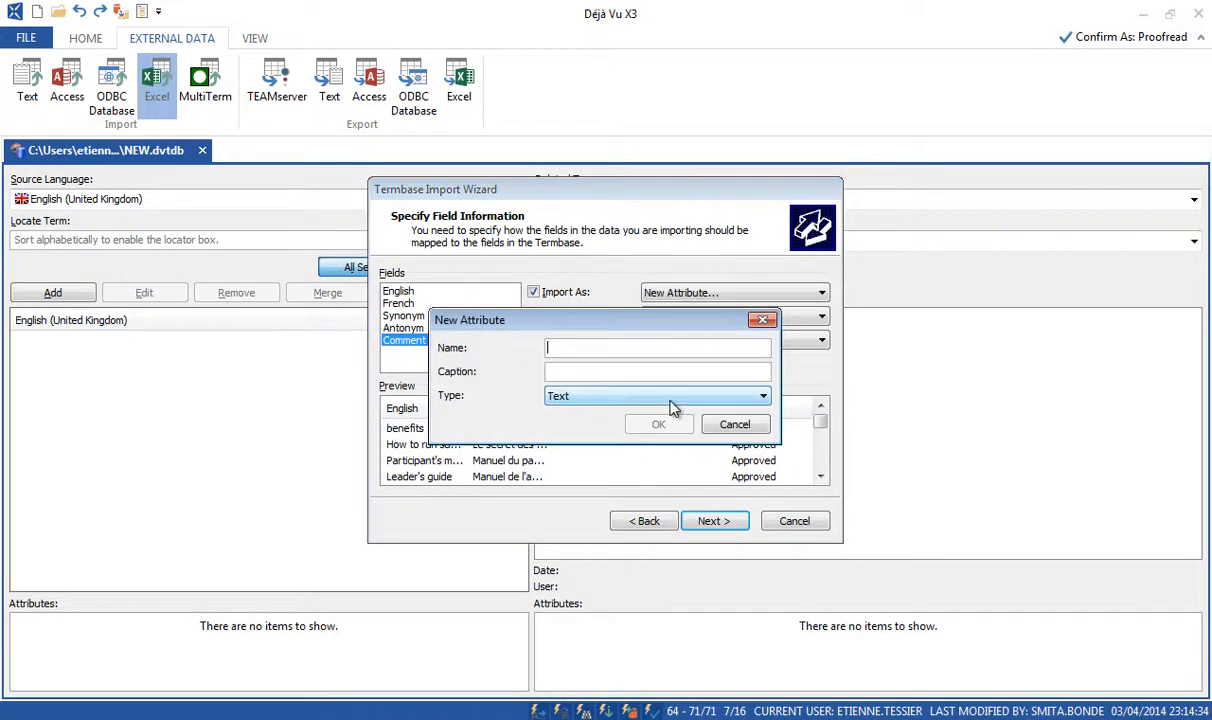
pyautogui.write('Comment')
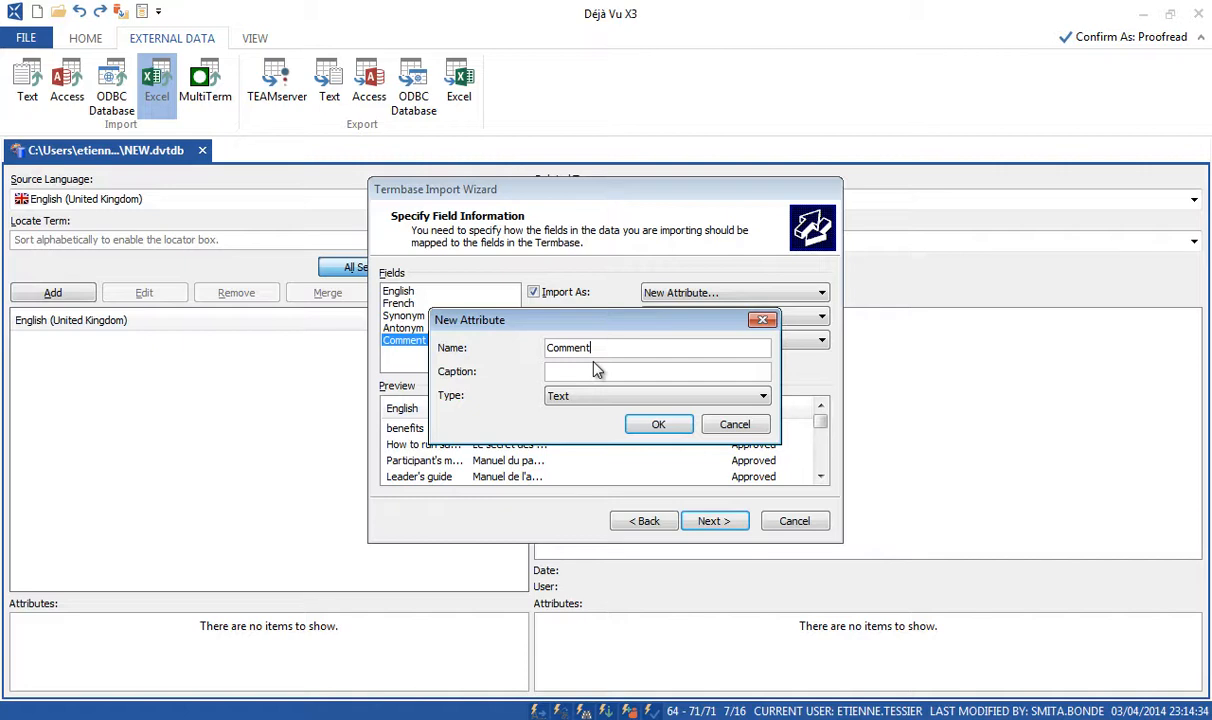
pyautogui.hotkey('ctrl', 'a')
pyautogui.hotkey('ctrl', 'c')
pyautogui.click(597, 370)
pyautogui.hotkey('ctrl', 'v')
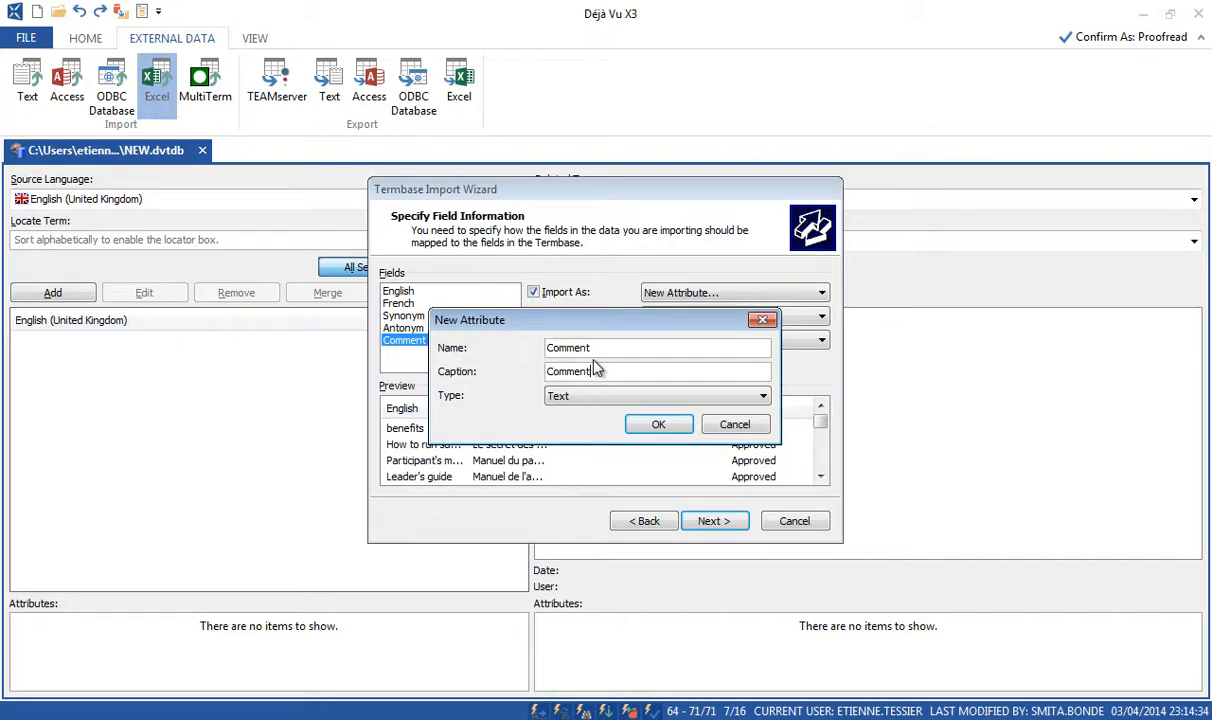
pyautogui.click(665, 426)
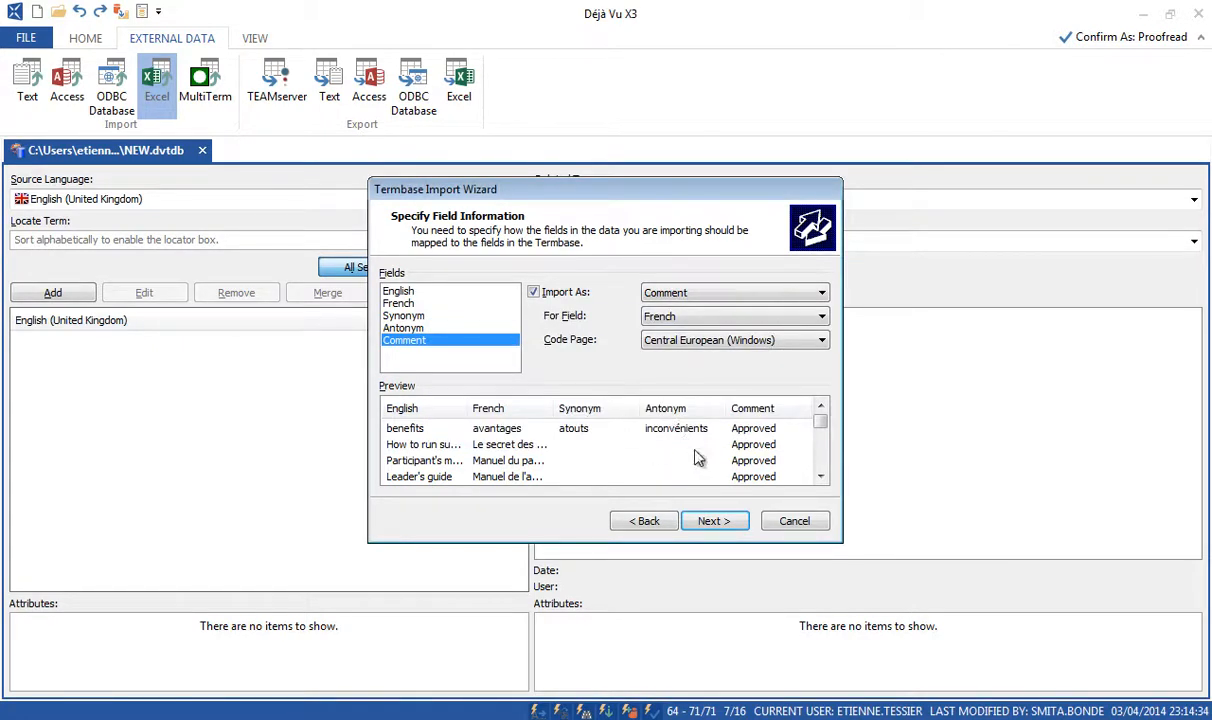
# Complete the Glossary.xls import and display the termbase entries with English (United States) as the source language
pyautogui.click(712, 521)
pyautogui.click(712, 521)
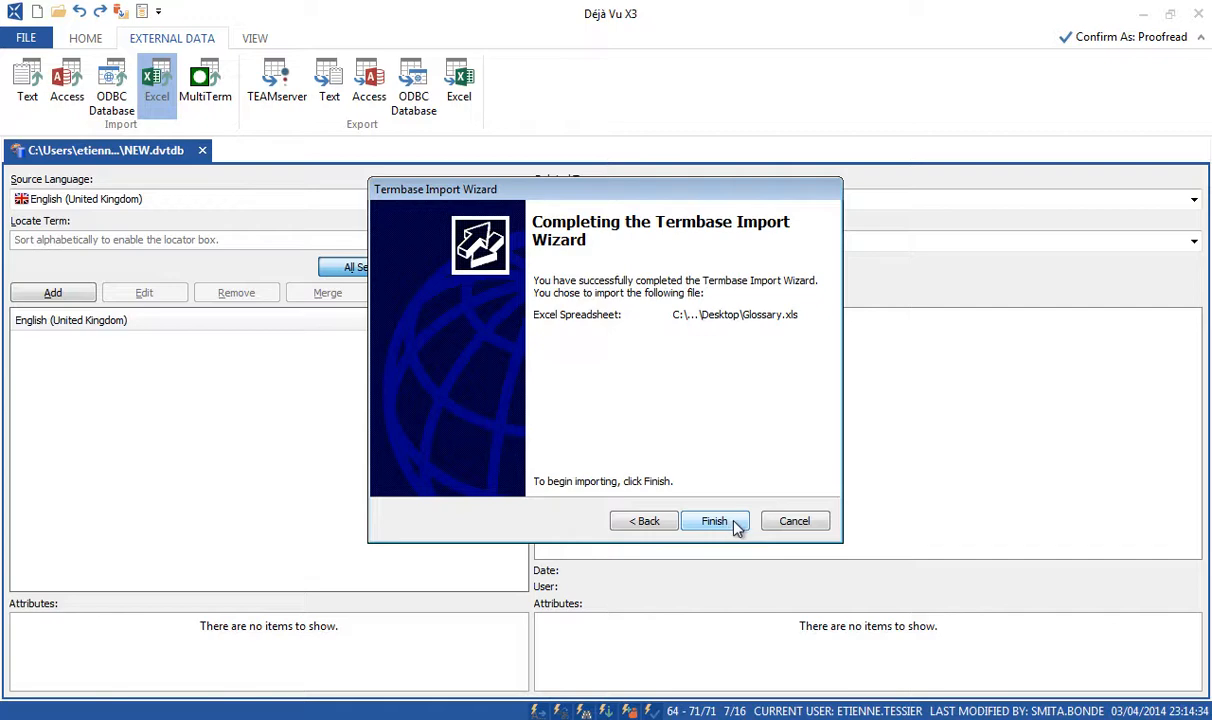
pyautogui.click(728, 527)
pyautogui.click(788, 522)
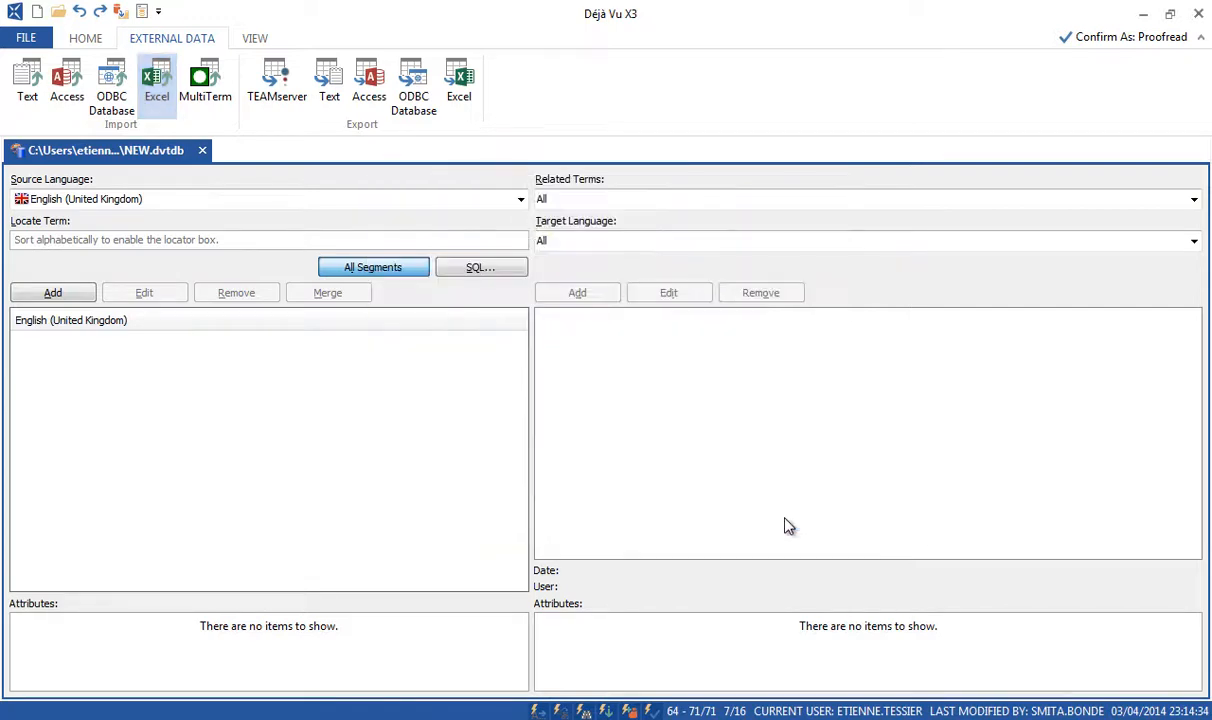
pyautogui.click(515, 198)
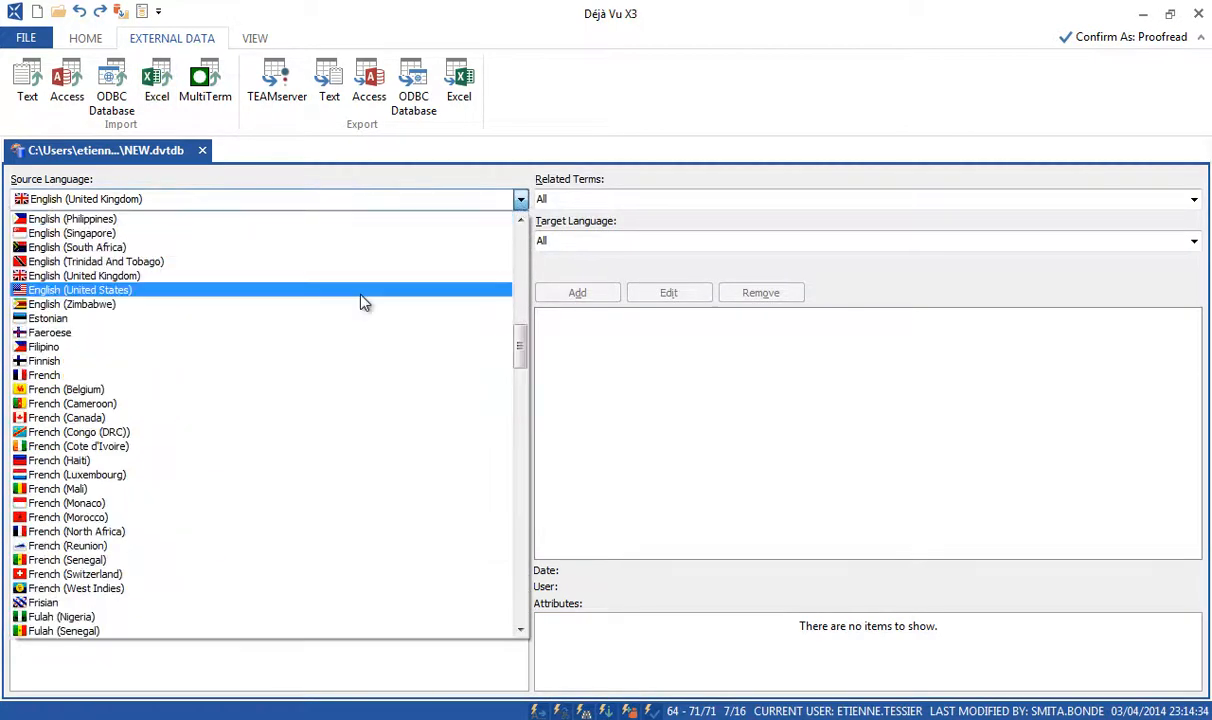
pyautogui.click(361, 295)
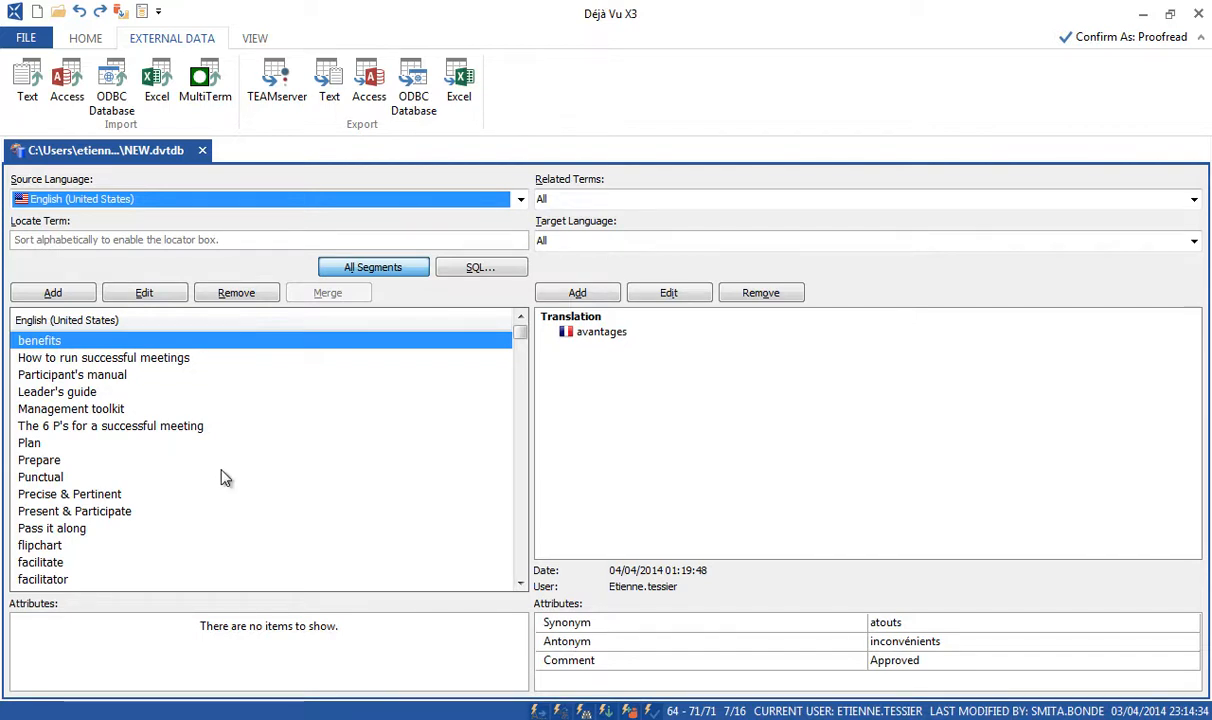
# Open the recent project MyDVX3Project.dvprj from the 02_Project folder and bring up its project properties
pyautogui.click(30, 38)
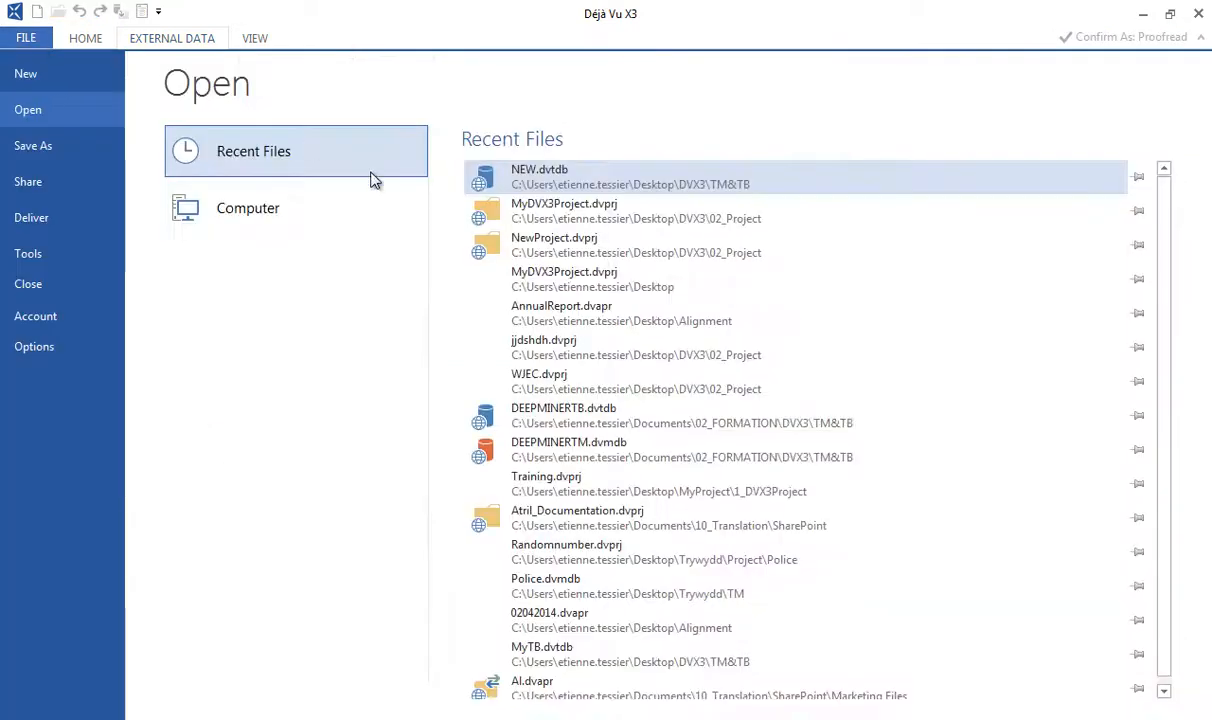
pyautogui.click(587, 212)
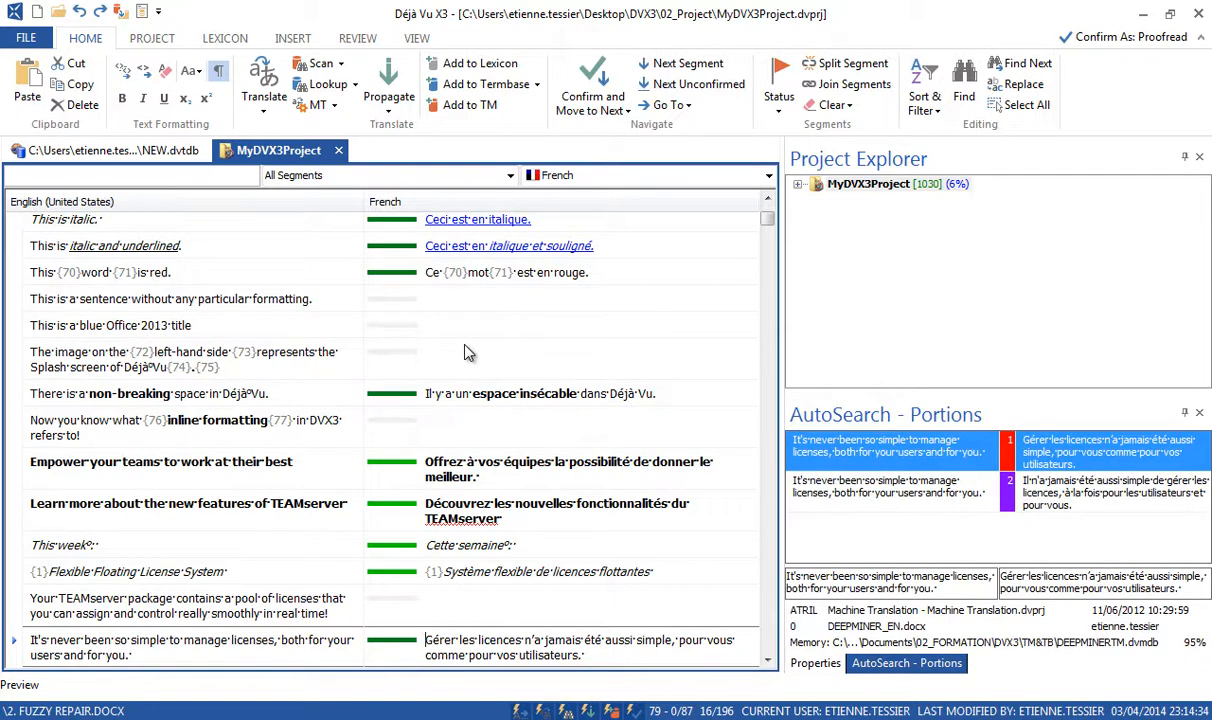
pyautogui.click(152, 38)
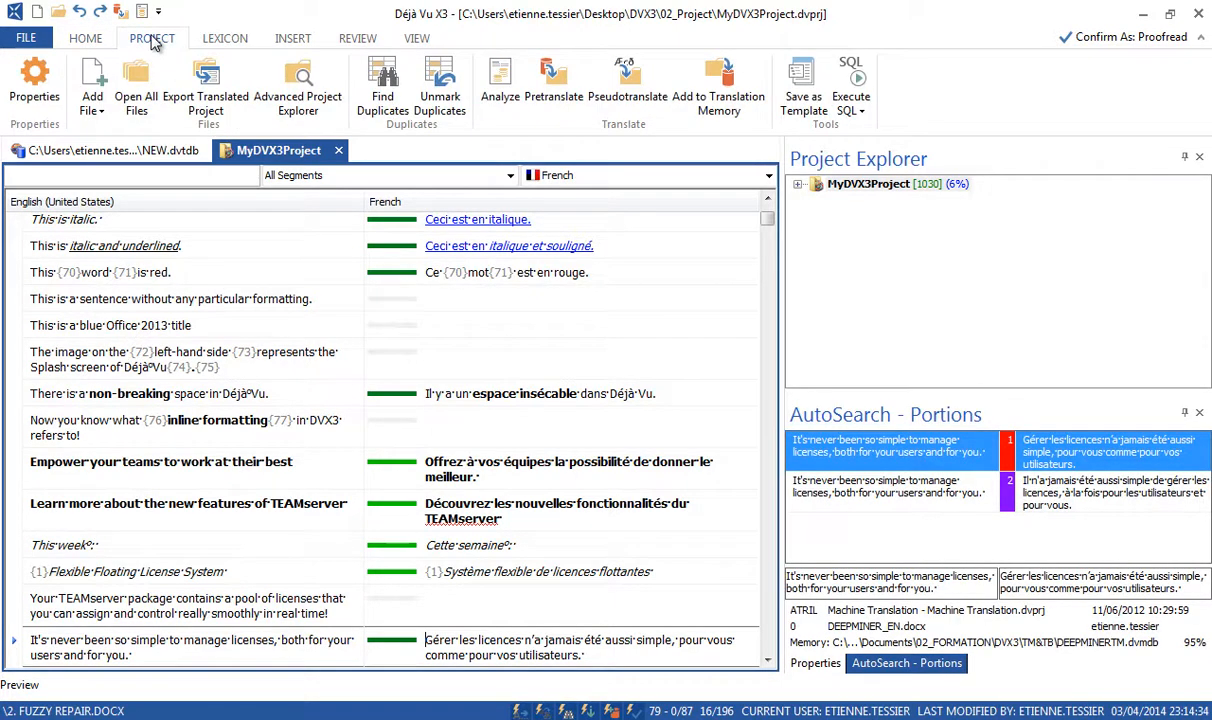
pyautogui.click(35, 82)
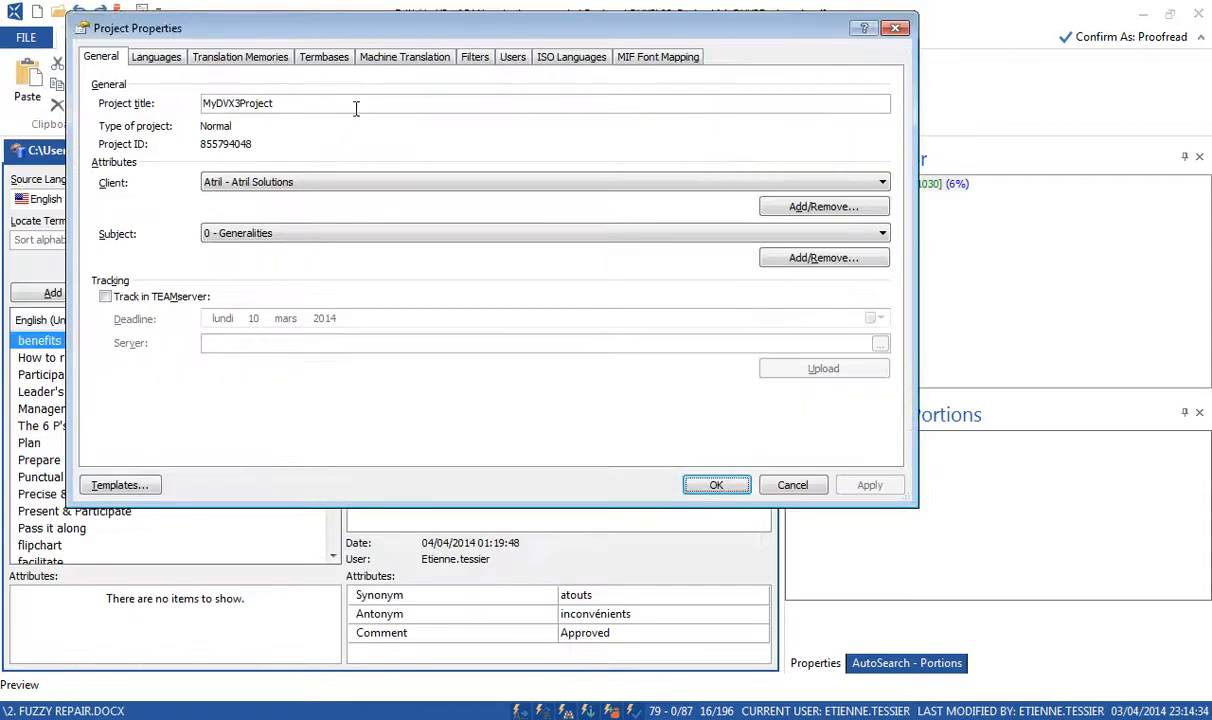
# Add the local termbase NEW.dvtdb from the TM&TB folder to the project's French termbases and apply the project properties
pyautogui.click(319, 60)
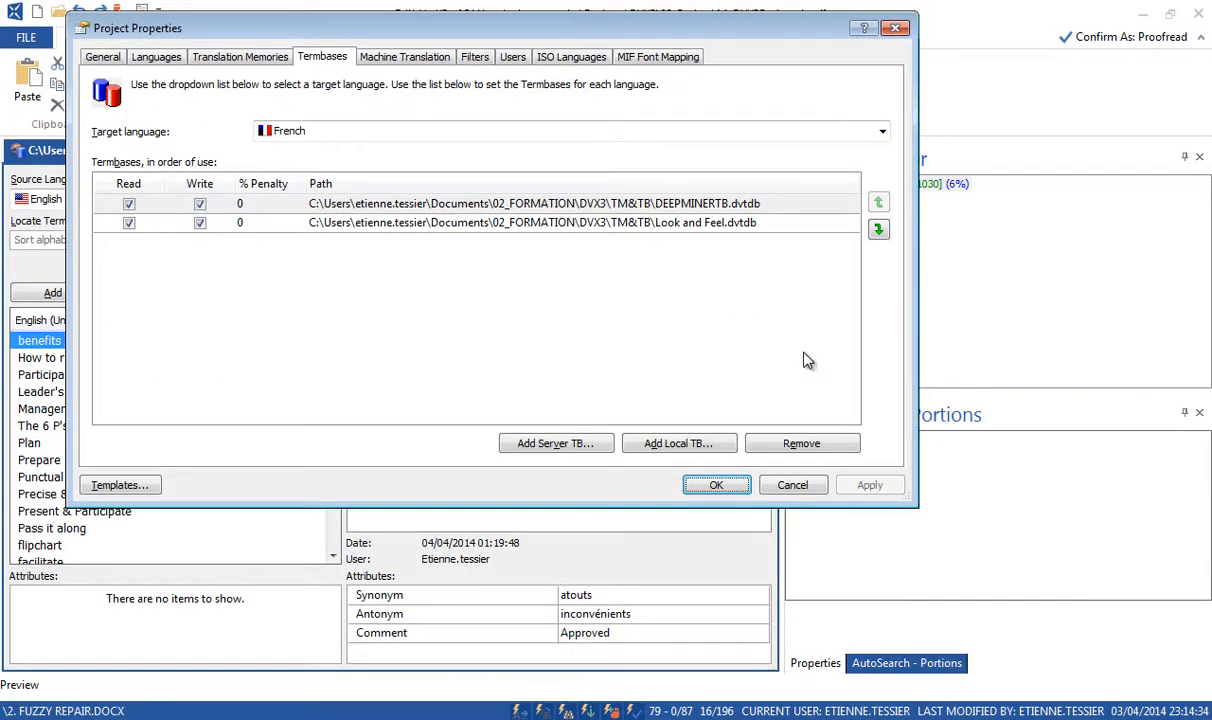
pyautogui.click(674, 444)
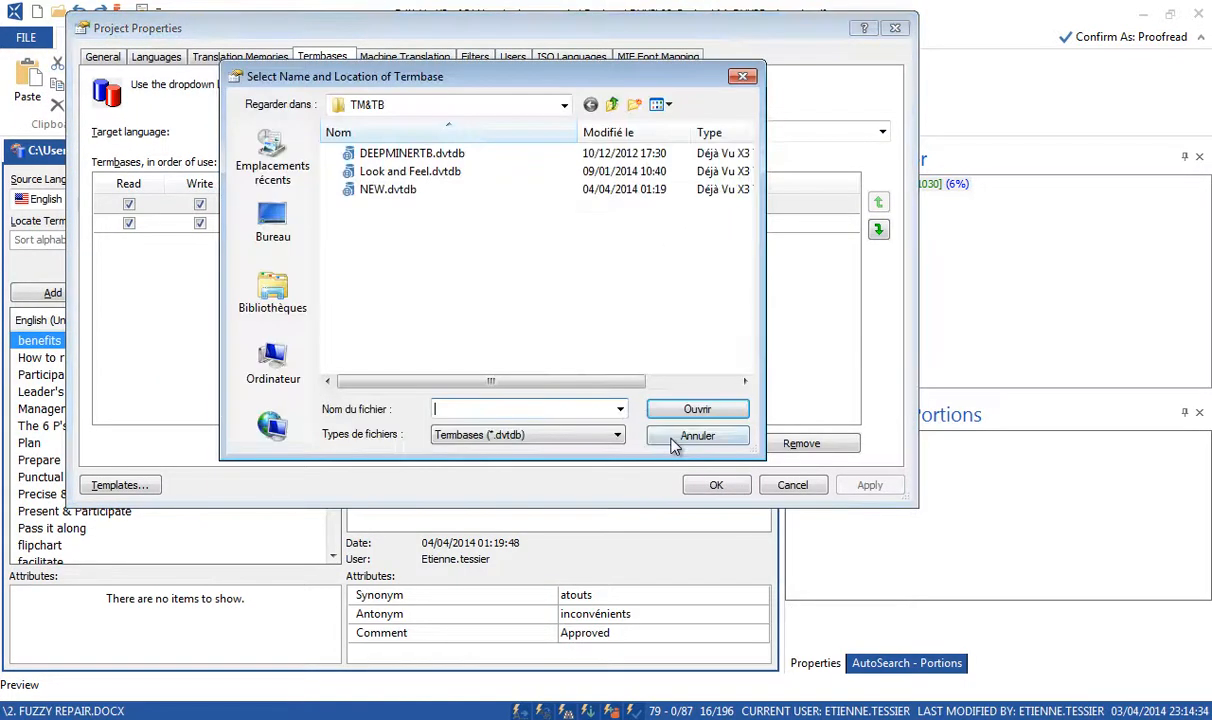
pyautogui.doubleClick(381, 190)
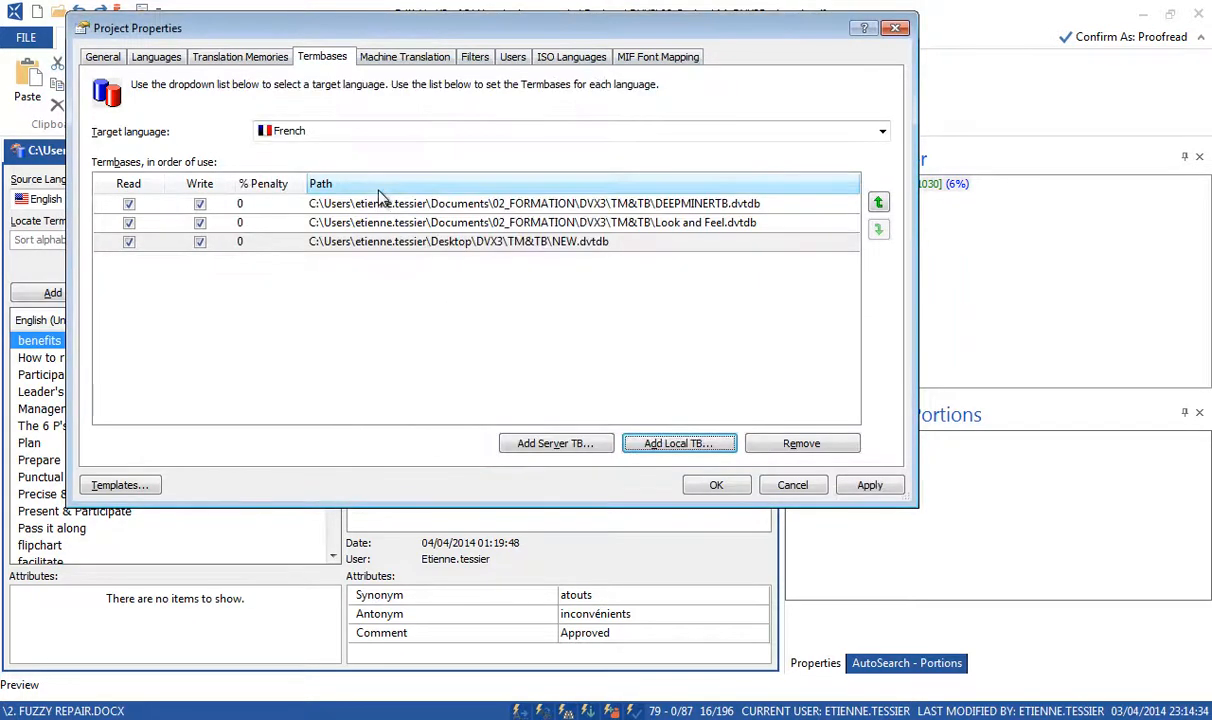
pyautogui.click(866, 486)
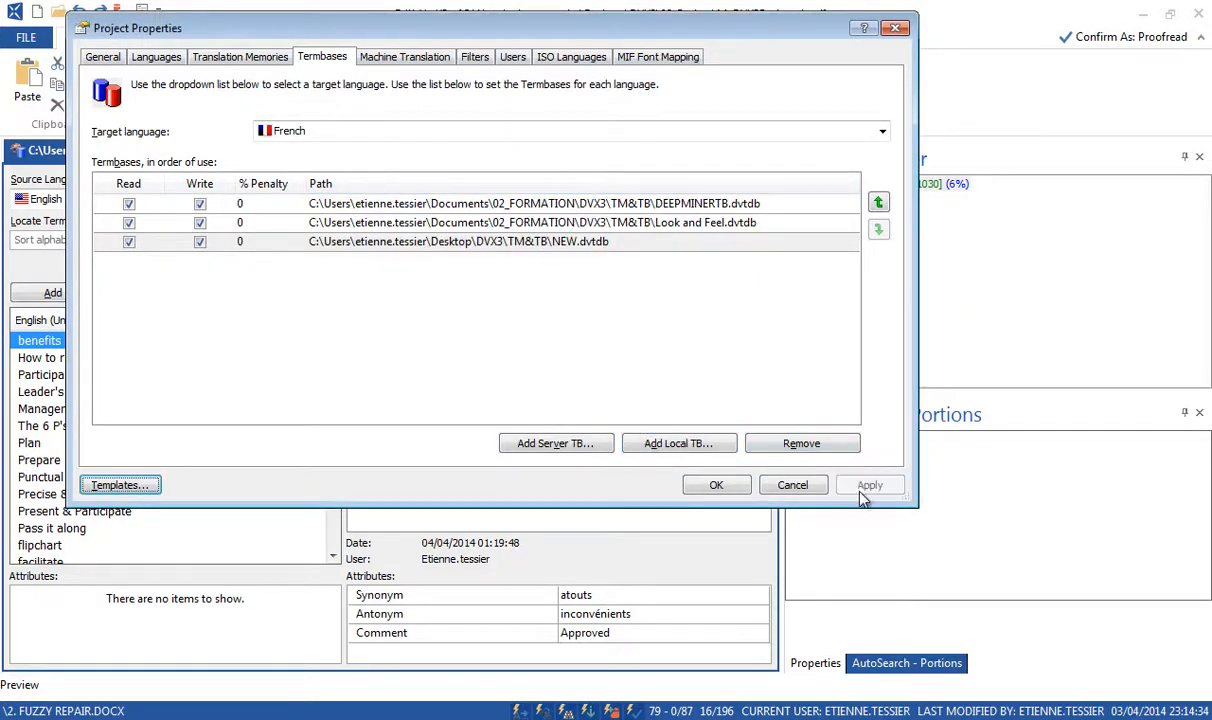
pyautogui.click(716, 485)
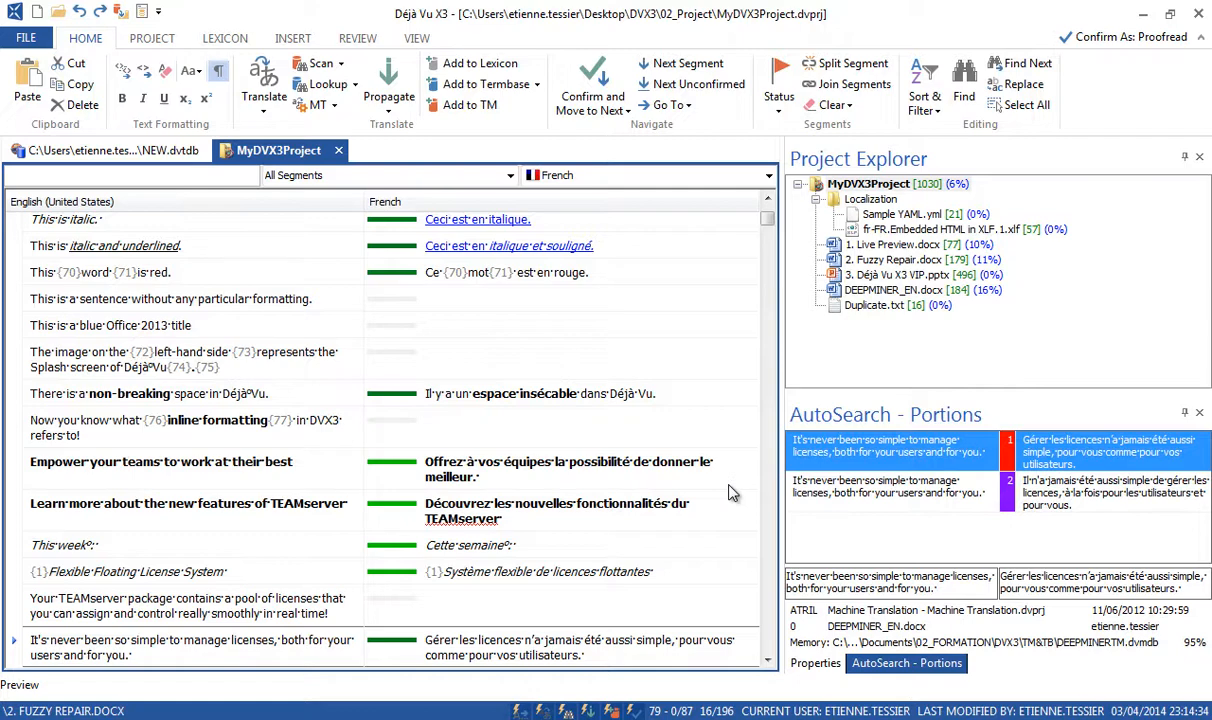
# Look up the segment "What are the benefits for you?" and inspect the attributes of its "benefits" terminology match
pyautogui.click(614, 656)
pyautogui.click(768, 661)
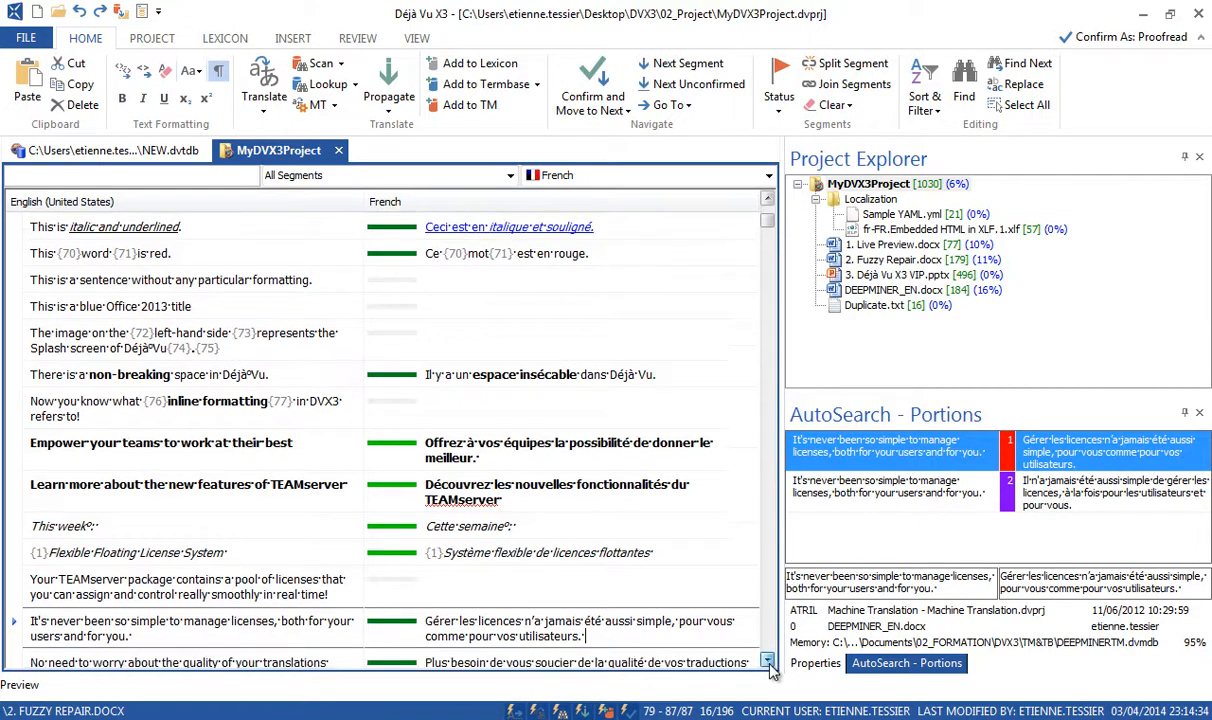
pyautogui.click(598, 450)
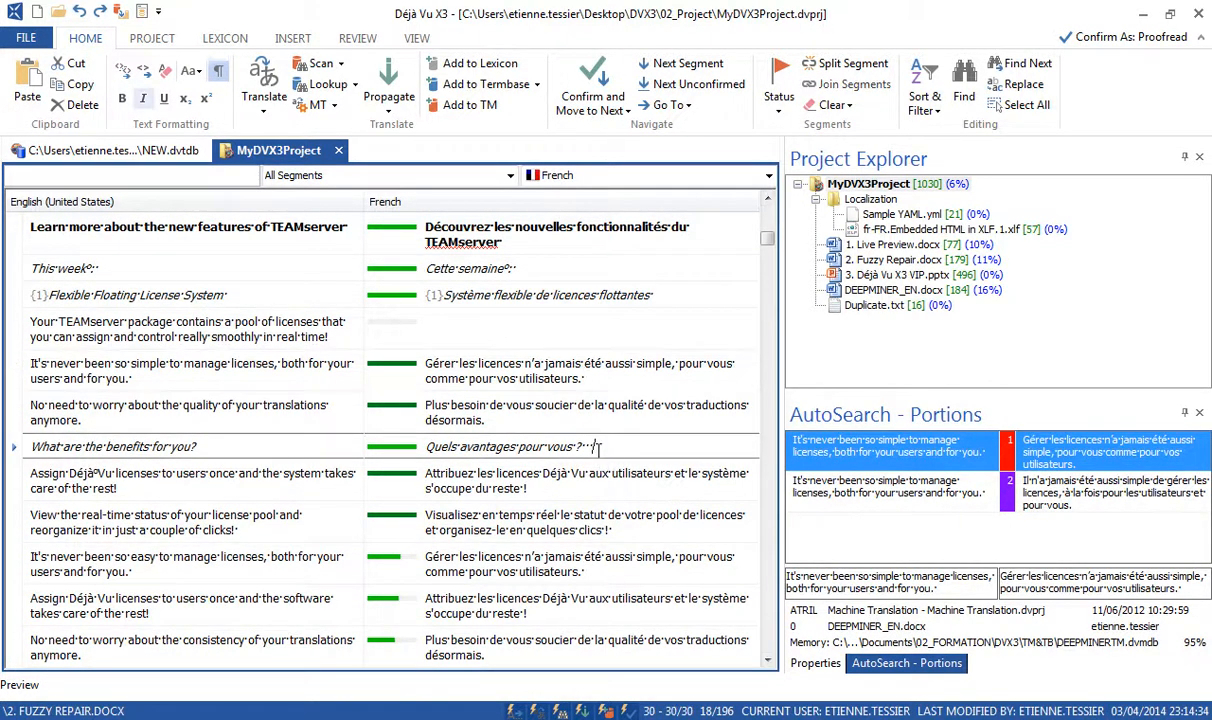
pyautogui.click(845, 473)
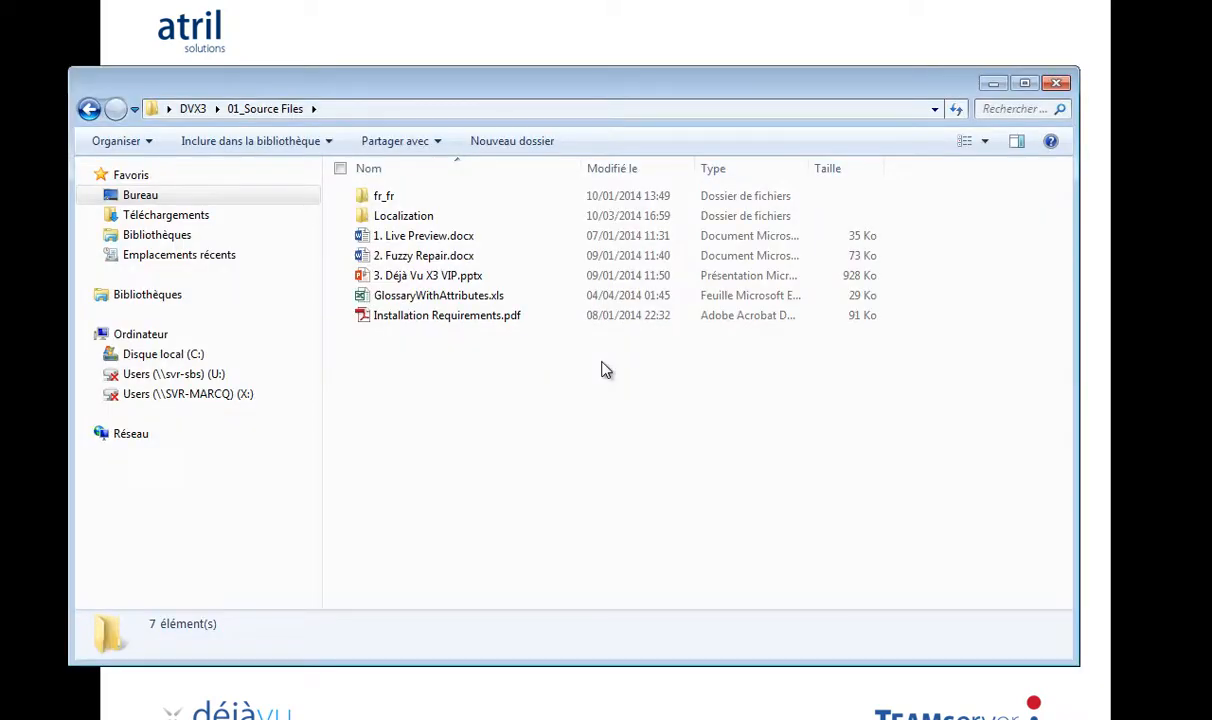
# Open GlossaryWithAttributes.xls from 01_Source Files in Excel, examine its English and French columns, and return to the Déjà Vu project
pyautogui.click(473, 303)
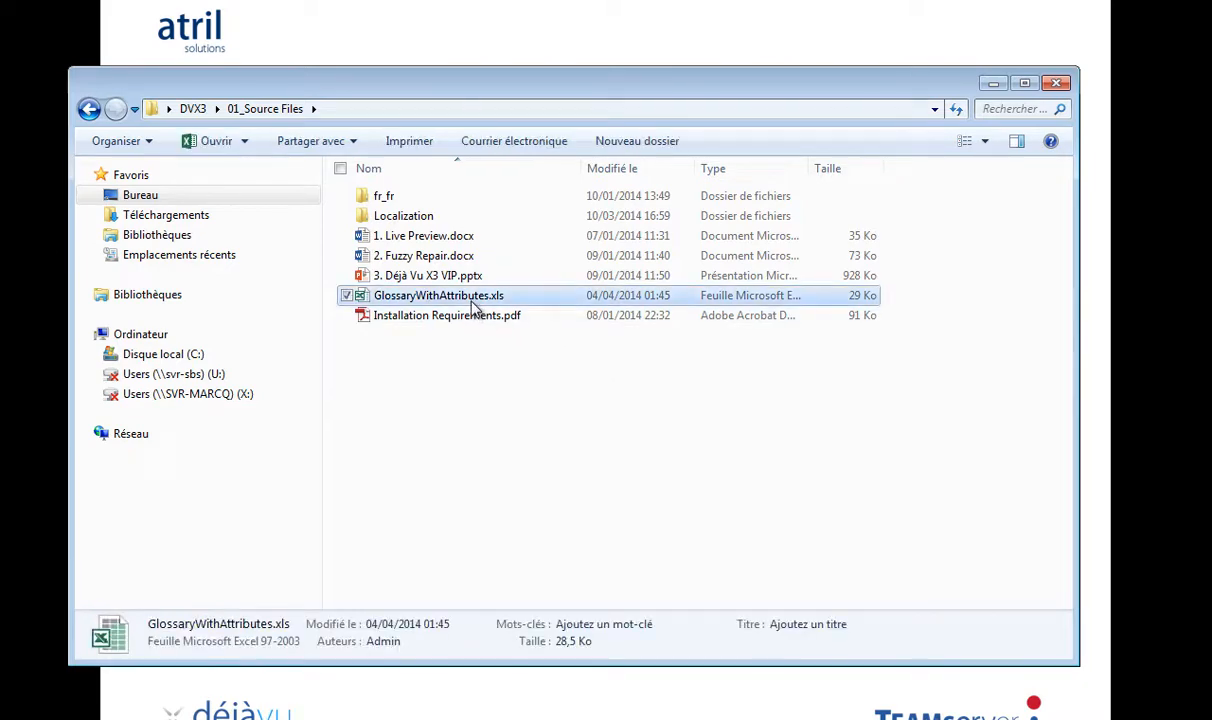
pyautogui.doubleClick(472, 303)
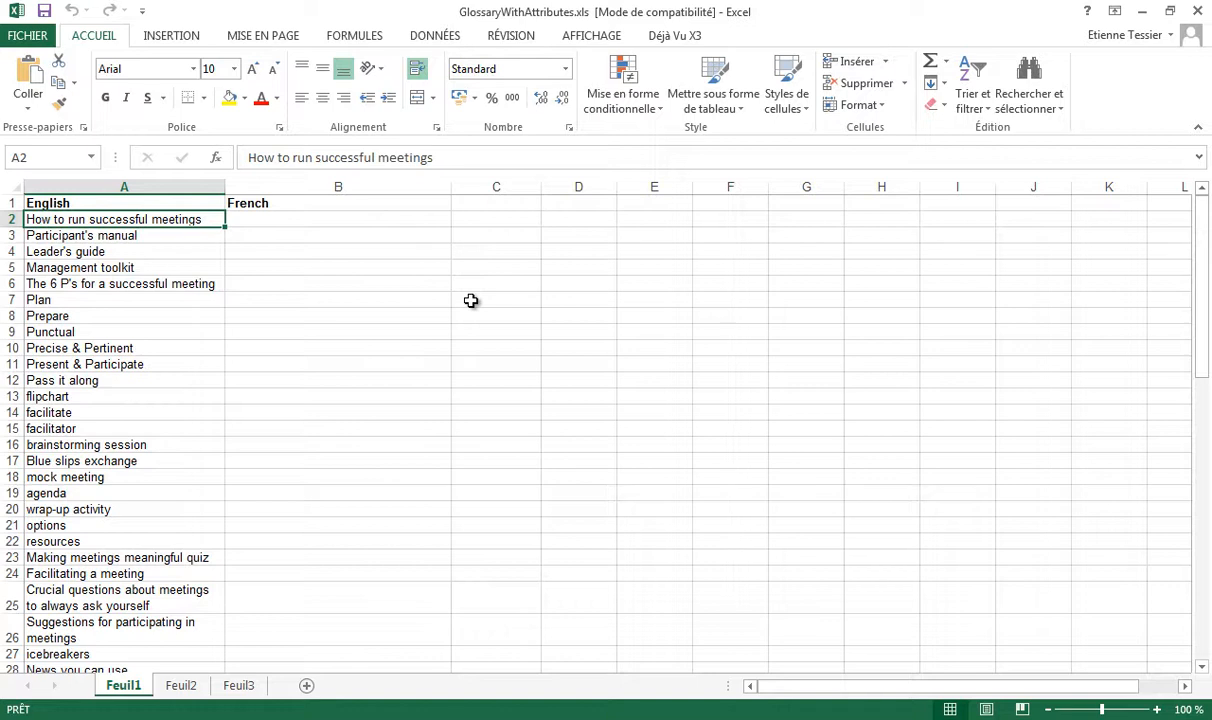
pyautogui.moveTo(148, 222); pyautogui.dragTo(138, 520)
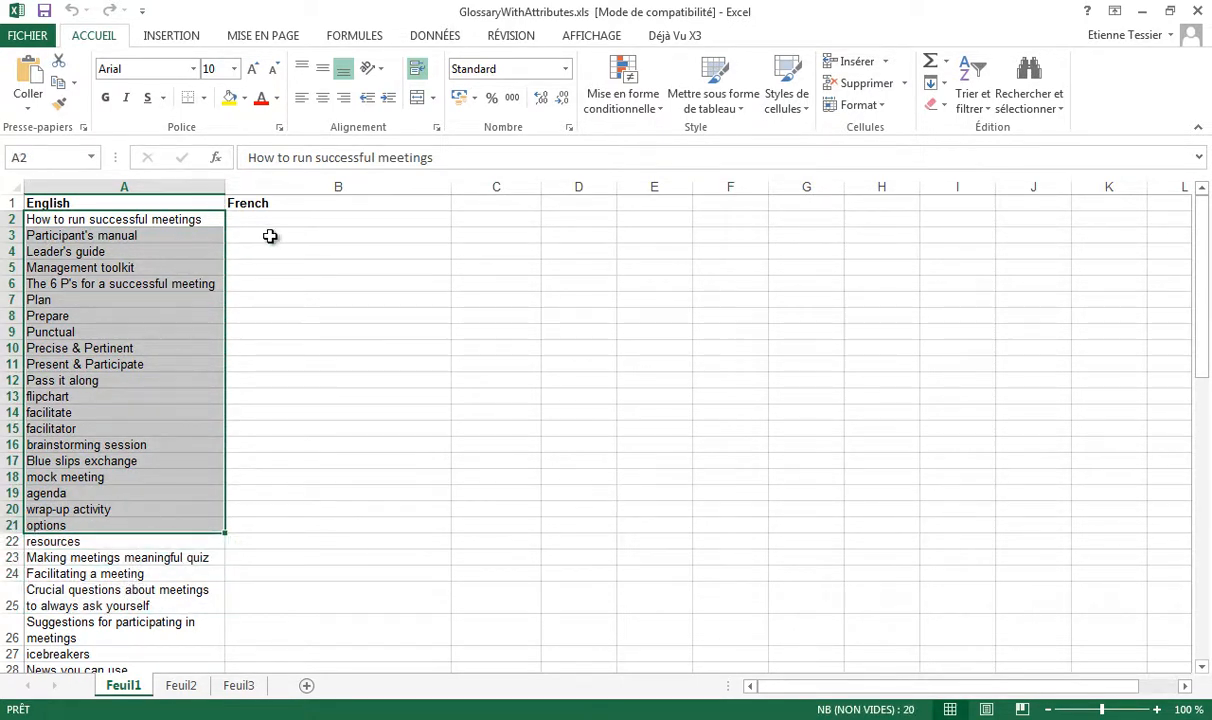
pyautogui.click(240, 224)
pyautogui.click(195, 219)
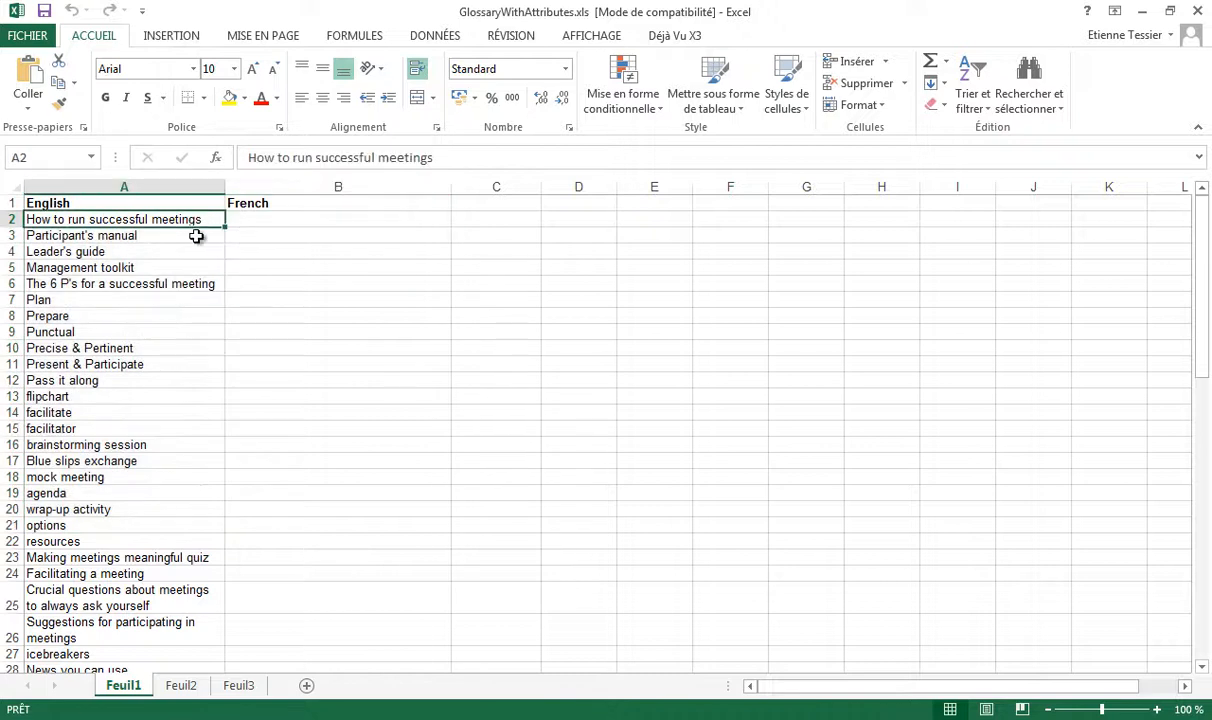
pyautogui.click(245, 235)
pyautogui.click(240, 224)
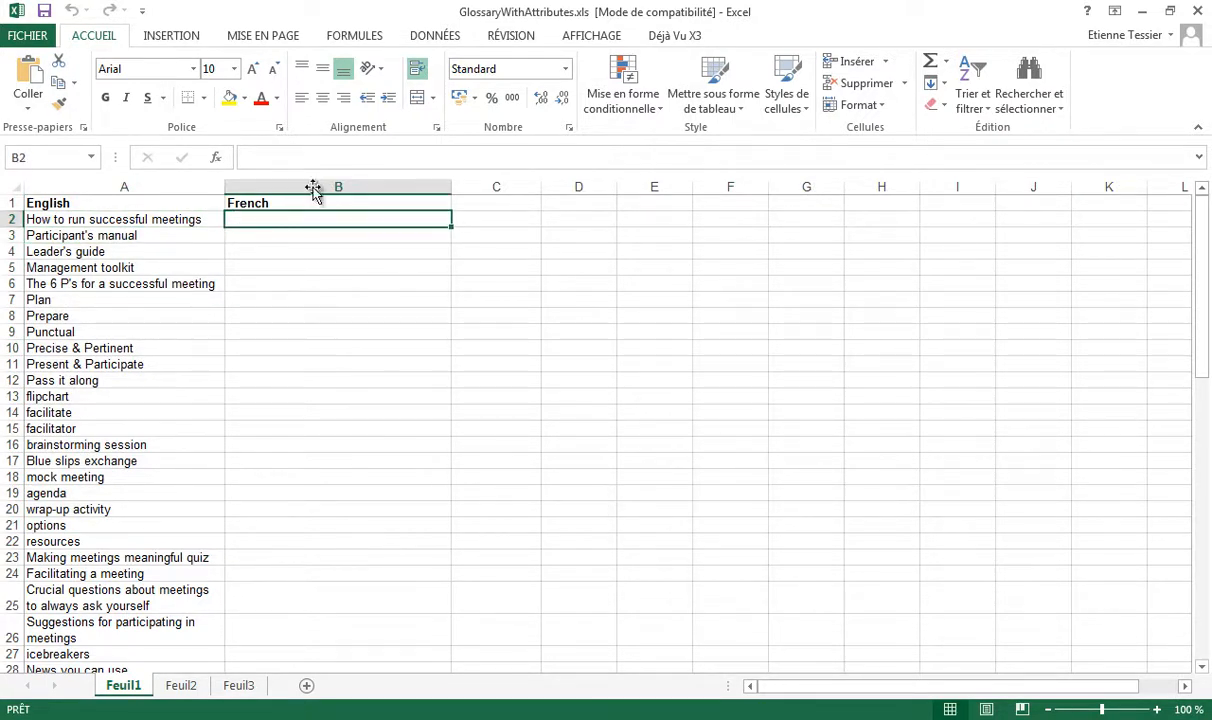
pyautogui.click(1142, 11)
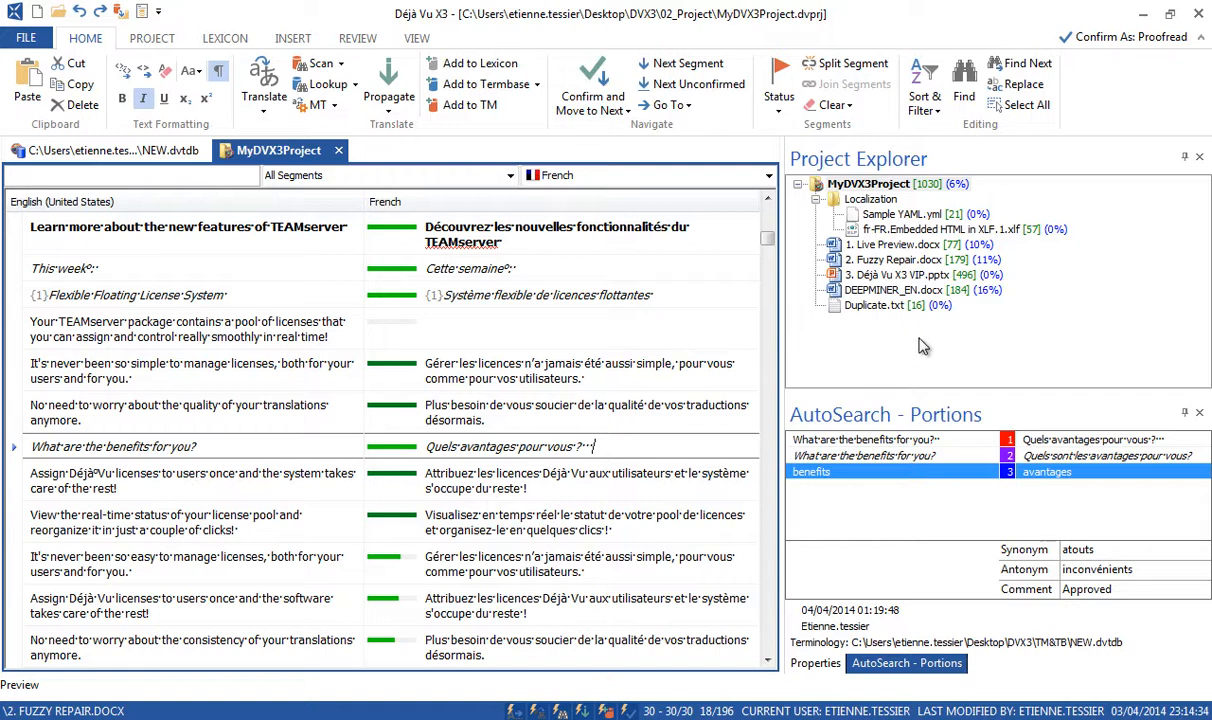
# Add GlossaryWithAttributes.xls from the 01_Source Files folder to the project as a source file
pyautogui.rightClick(862, 342)
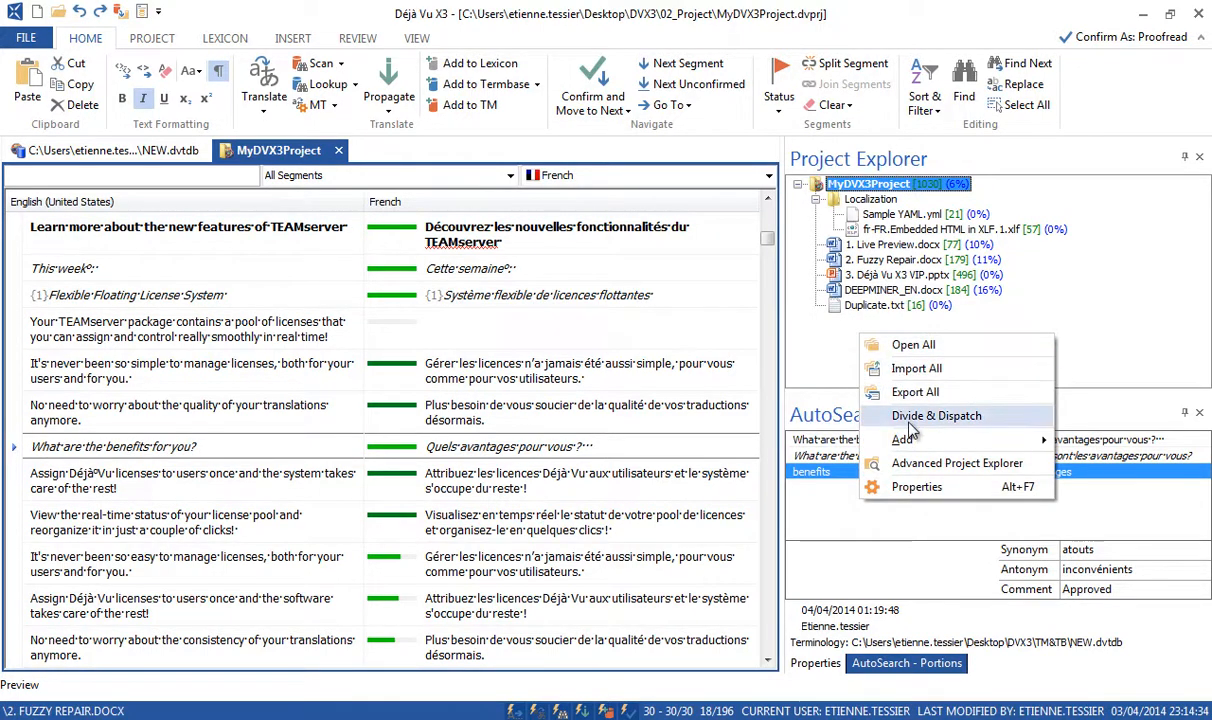
pyautogui.moveTo(903, 443)
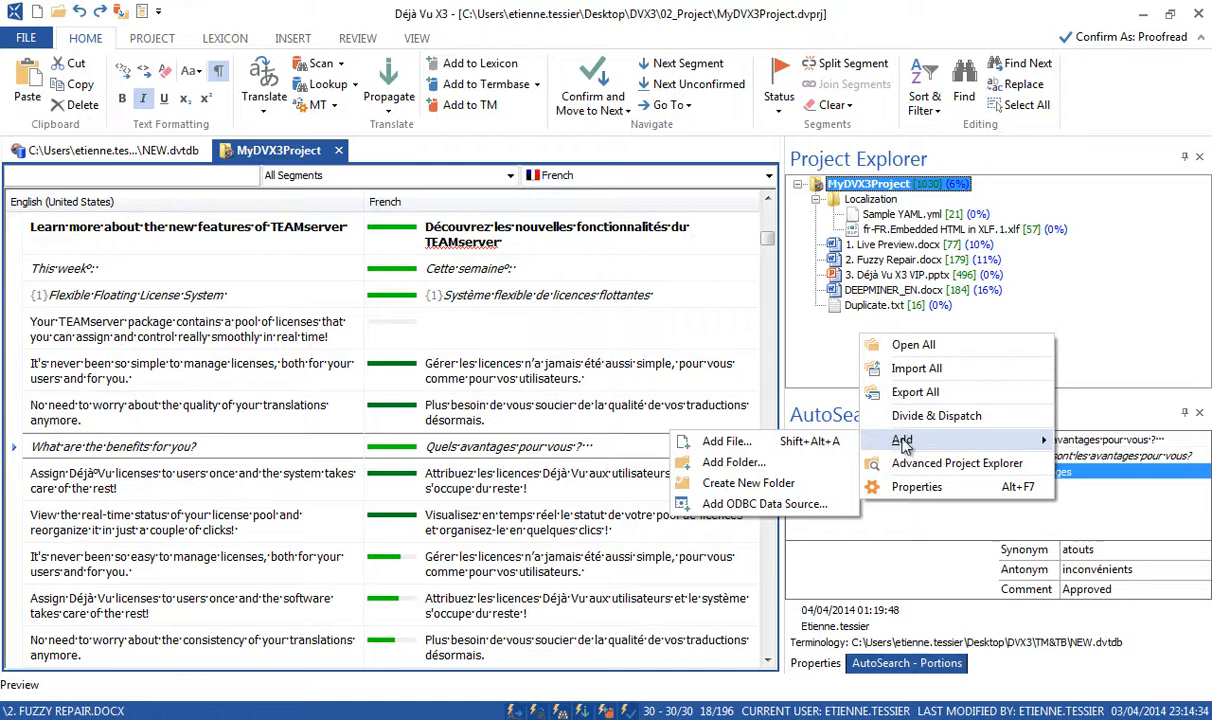
pyautogui.click(835, 447)
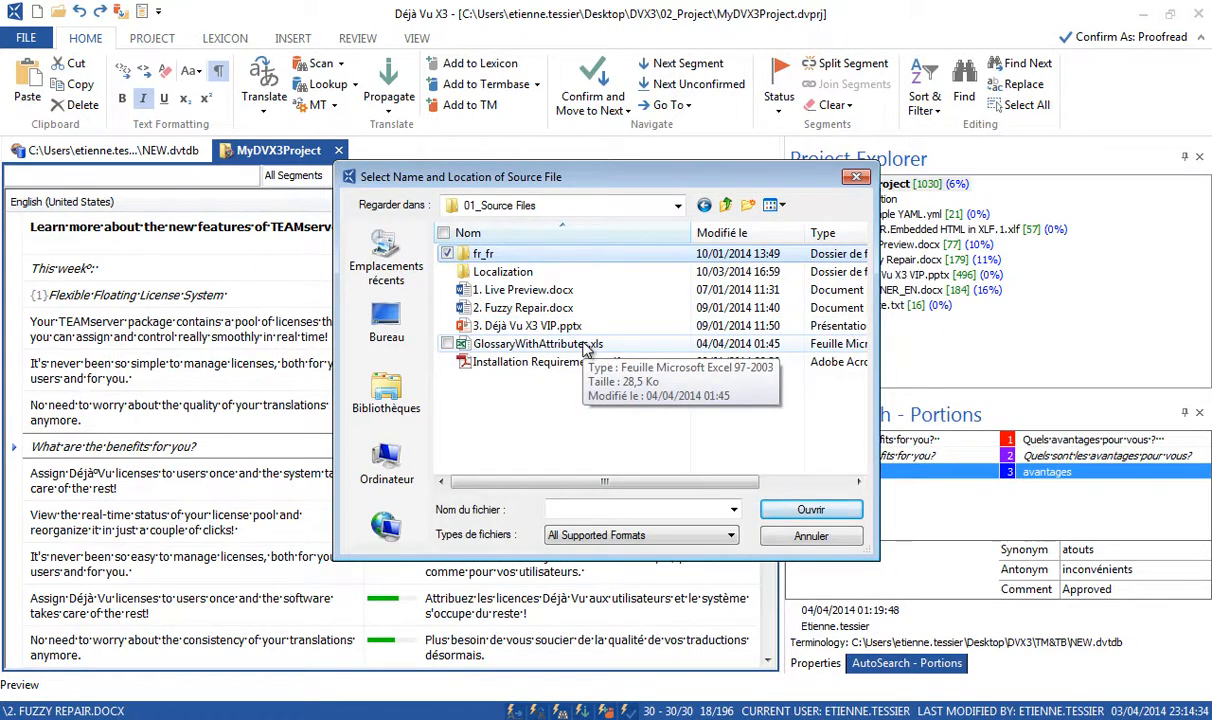
pyautogui.click(587, 345)
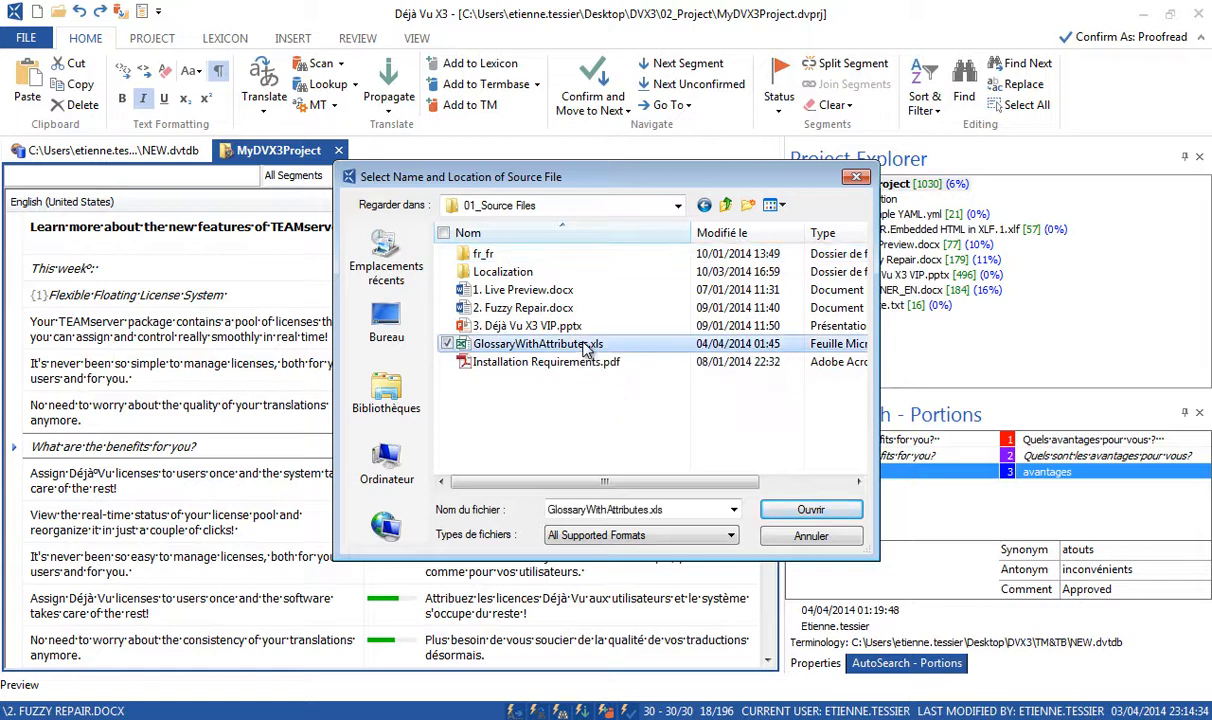
pyautogui.click(805, 510)
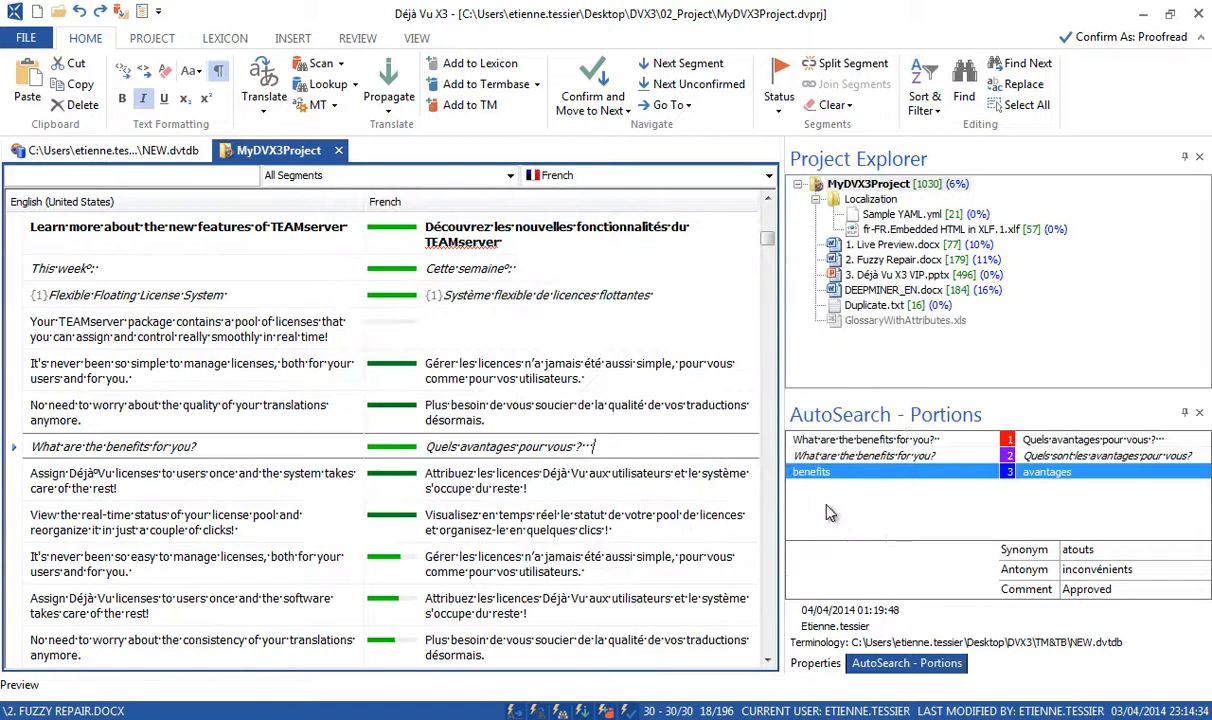
# Import GlossaryWithAttributes.xls into the project and open its segments for translation
pyautogui.rightClick(868, 322)
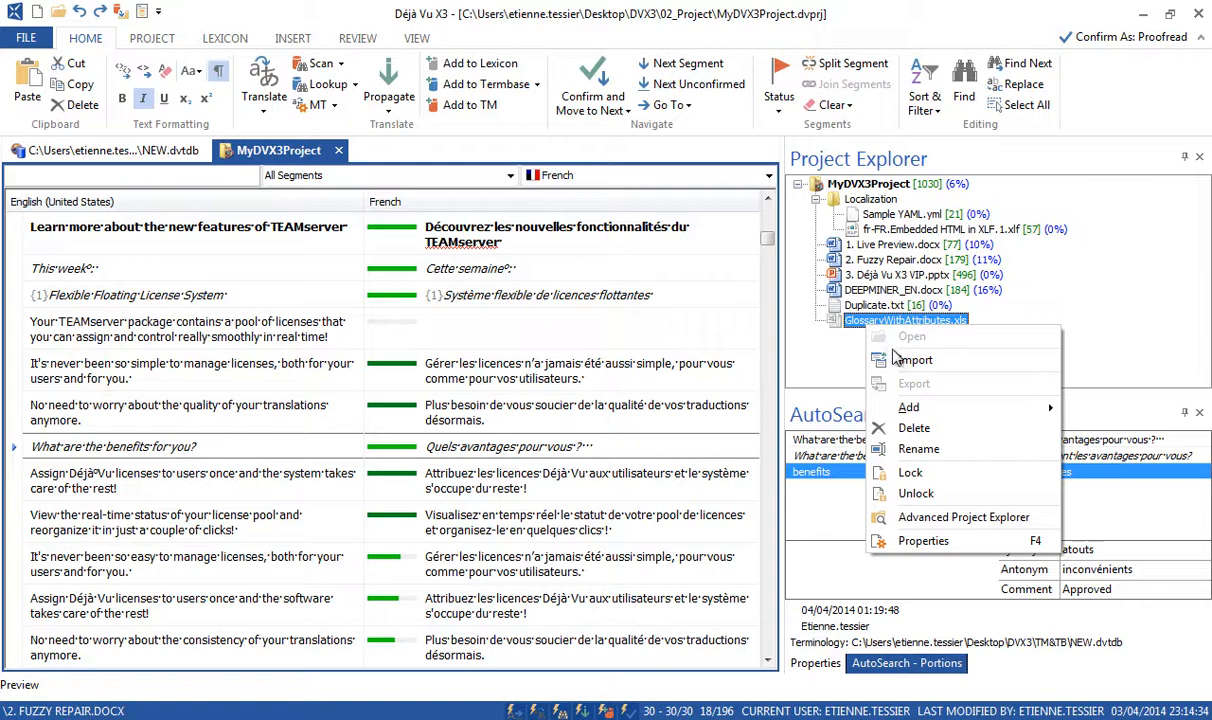
pyautogui.click(947, 368)
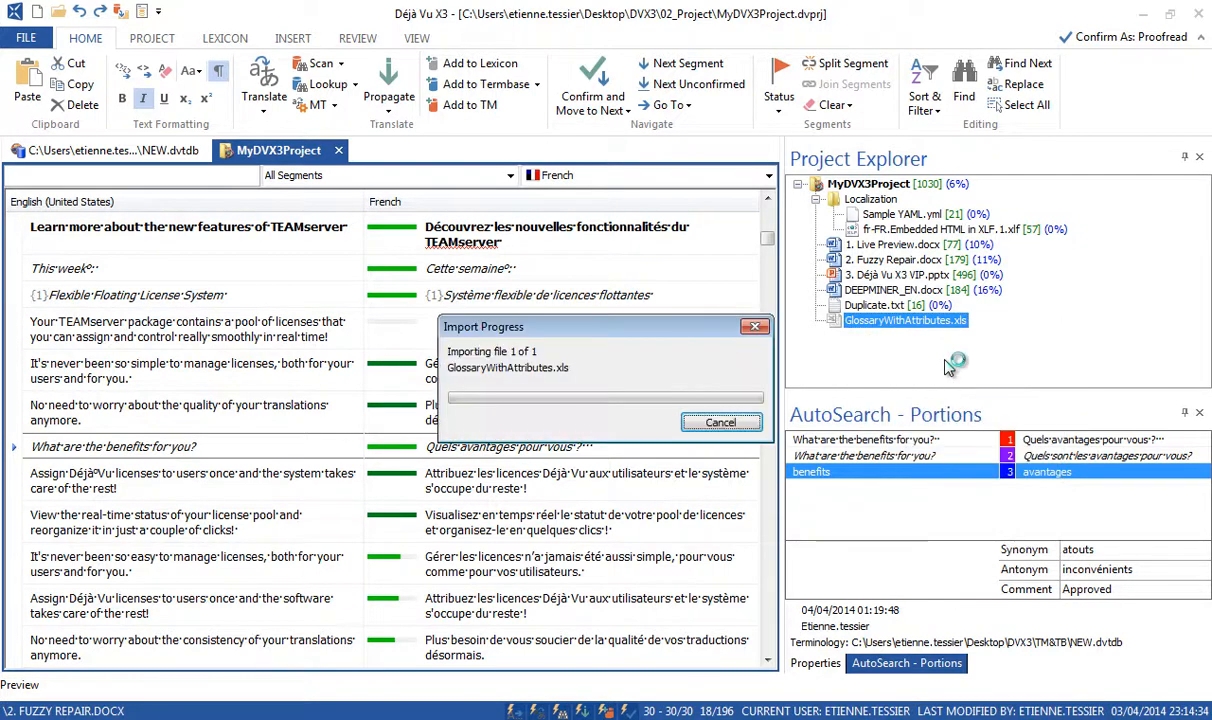
pyautogui.doubleClick(874, 327)
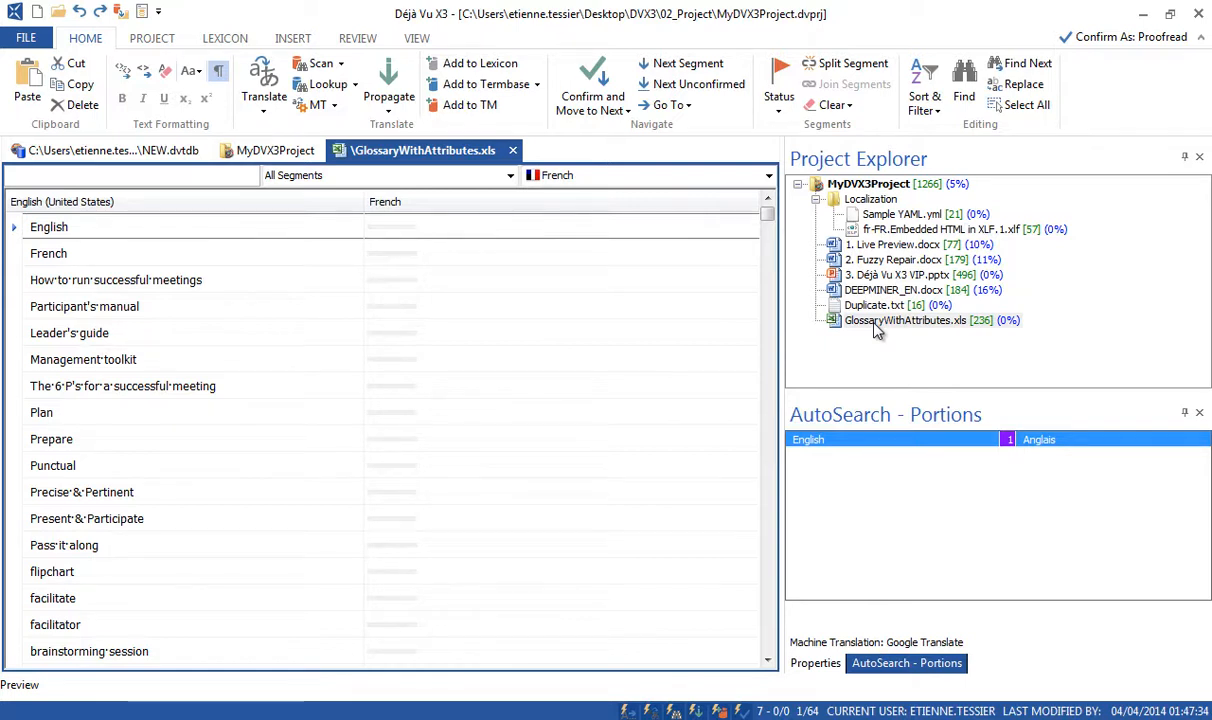
# Pseudotranslate the current file into French from the beginning of the file, generating random strings
pyautogui.click(160, 40)
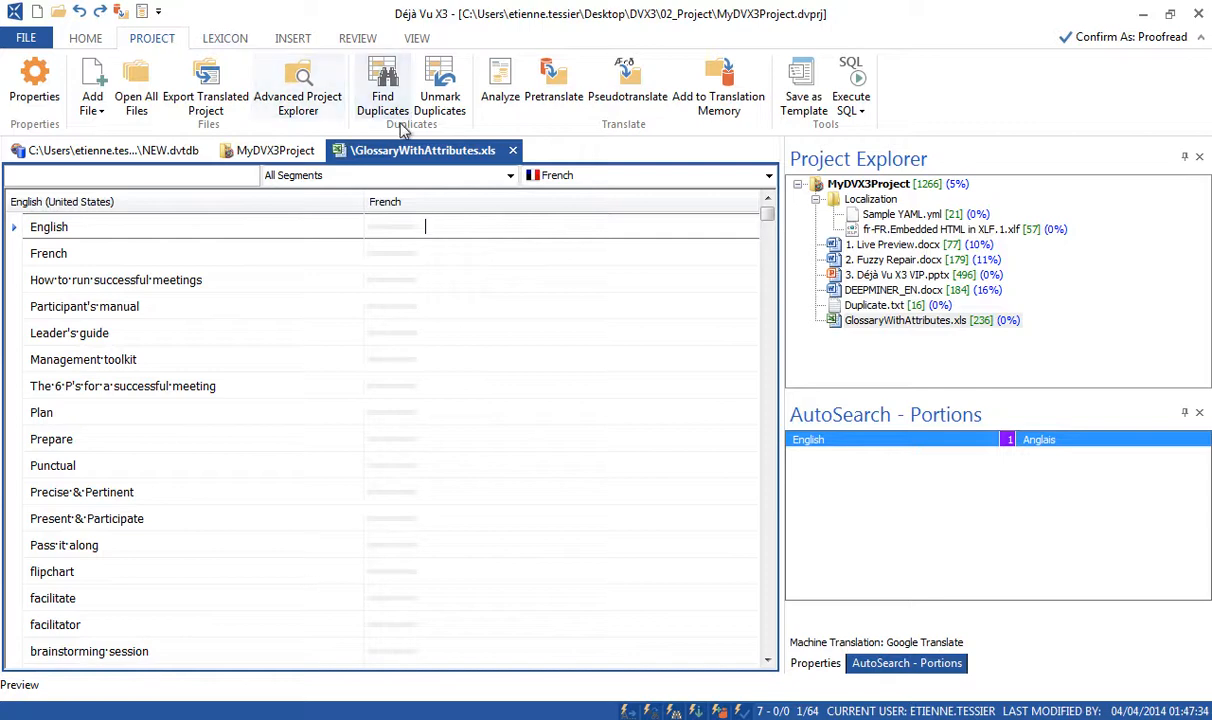
pyautogui.click(643, 104)
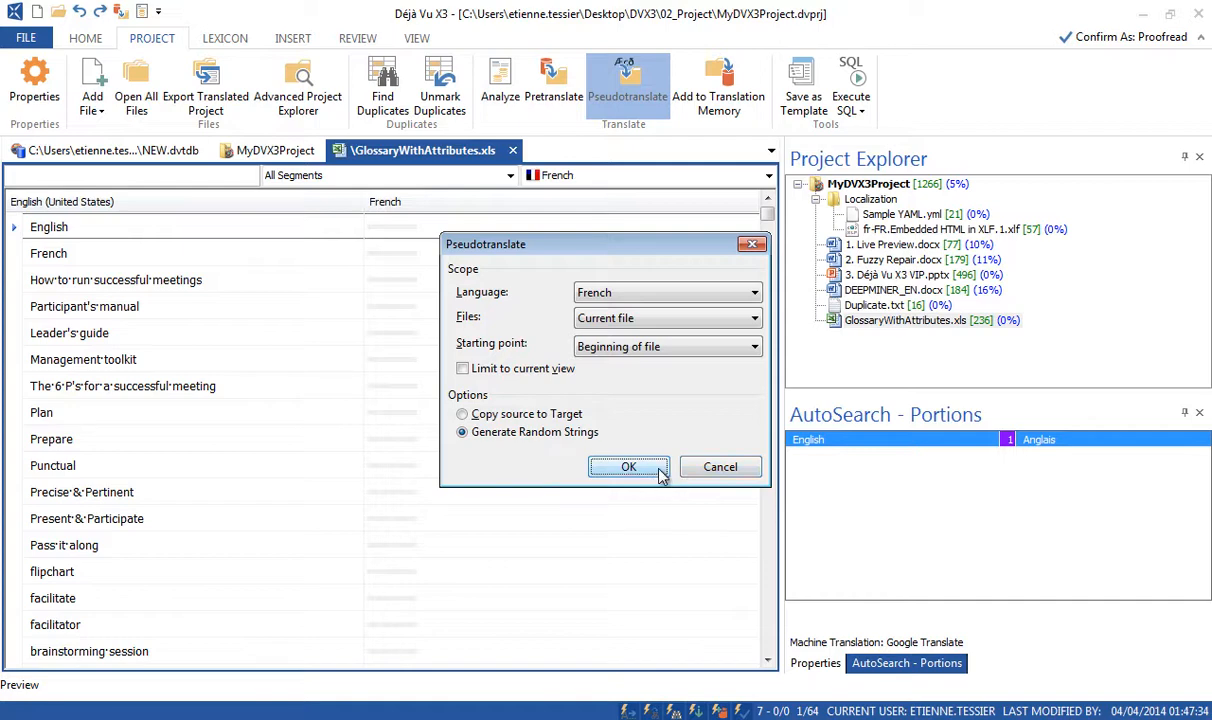
pyautogui.click(628, 467)
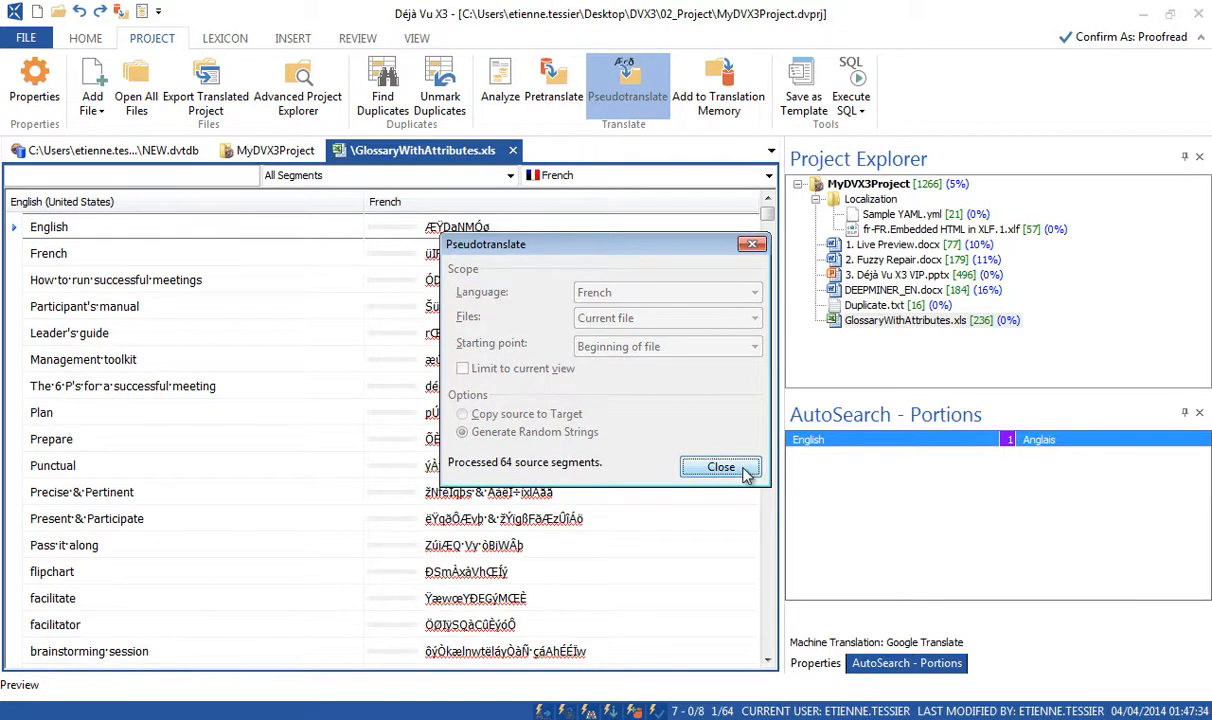
pyautogui.click(745, 472)
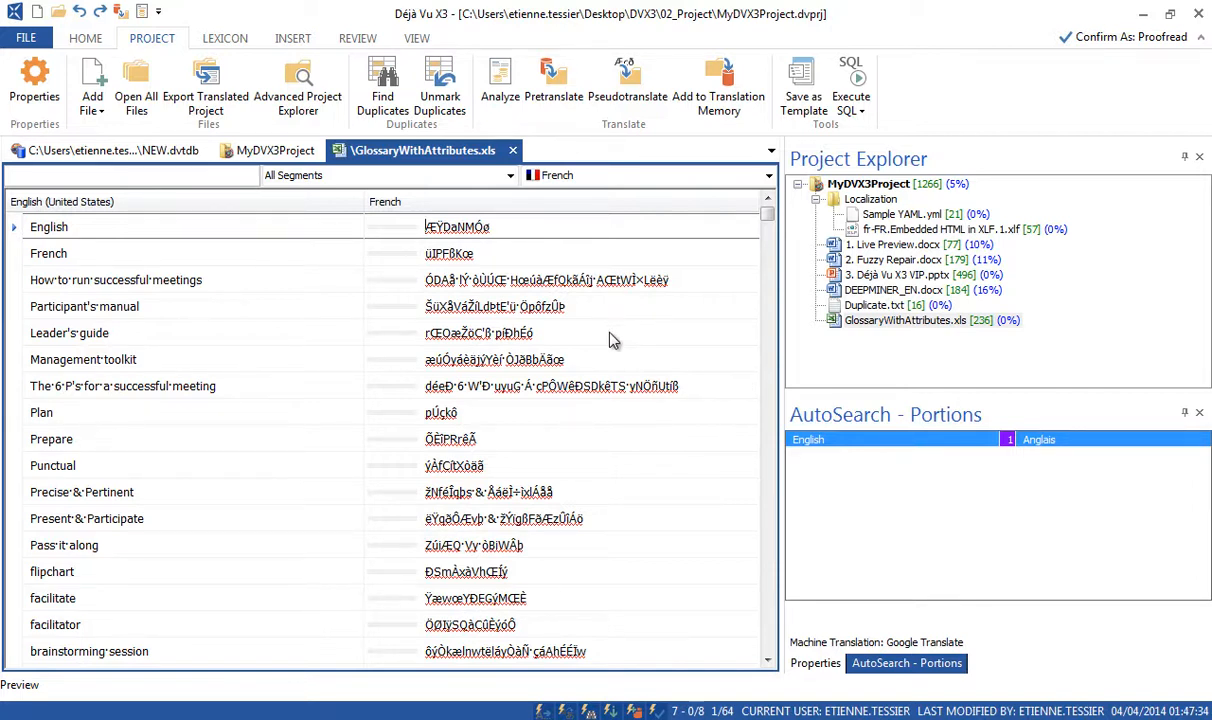
# Export the French version of GlossaryWithAttributes.xls to the 01_Source Files folder
pyautogui.rightClick(888, 326)
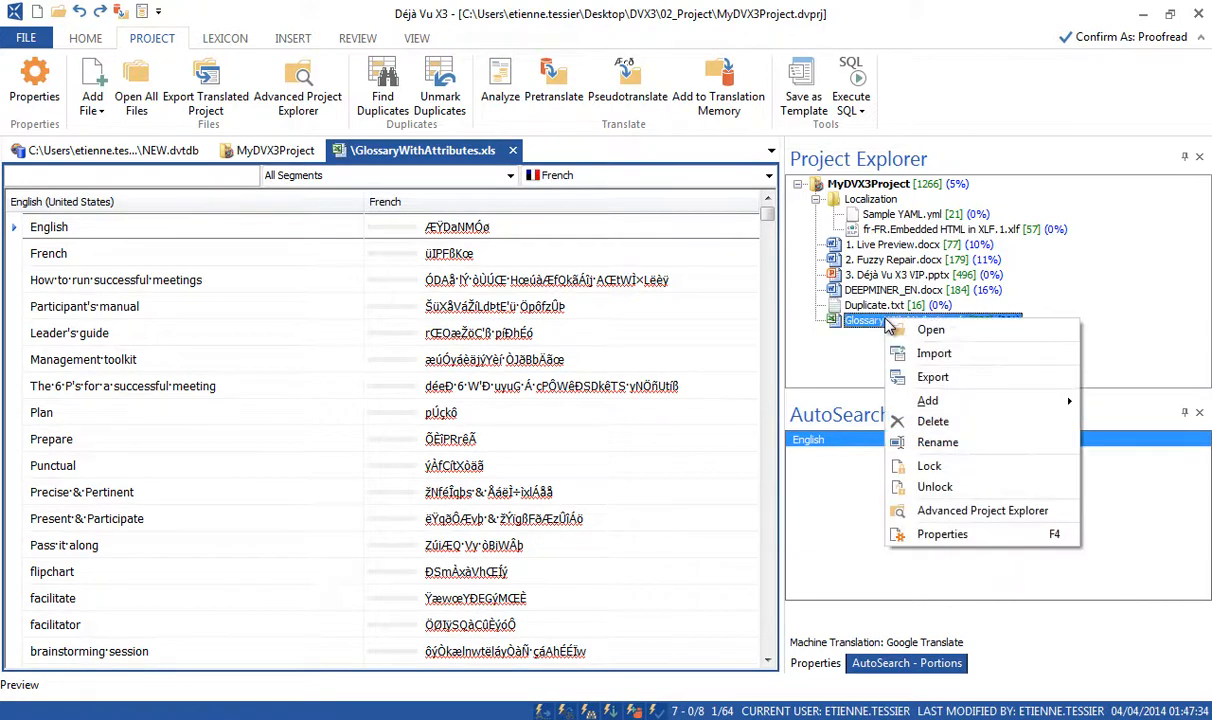
pyautogui.click(935, 377)
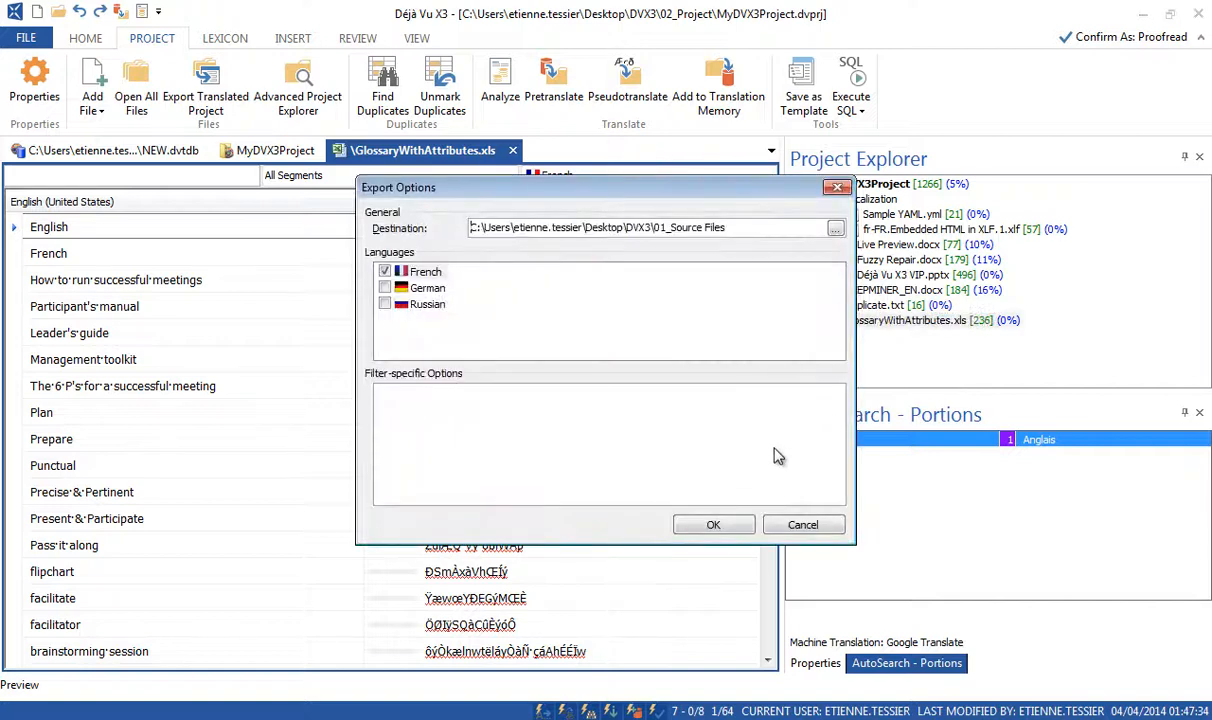
pyautogui.click(711, 524)
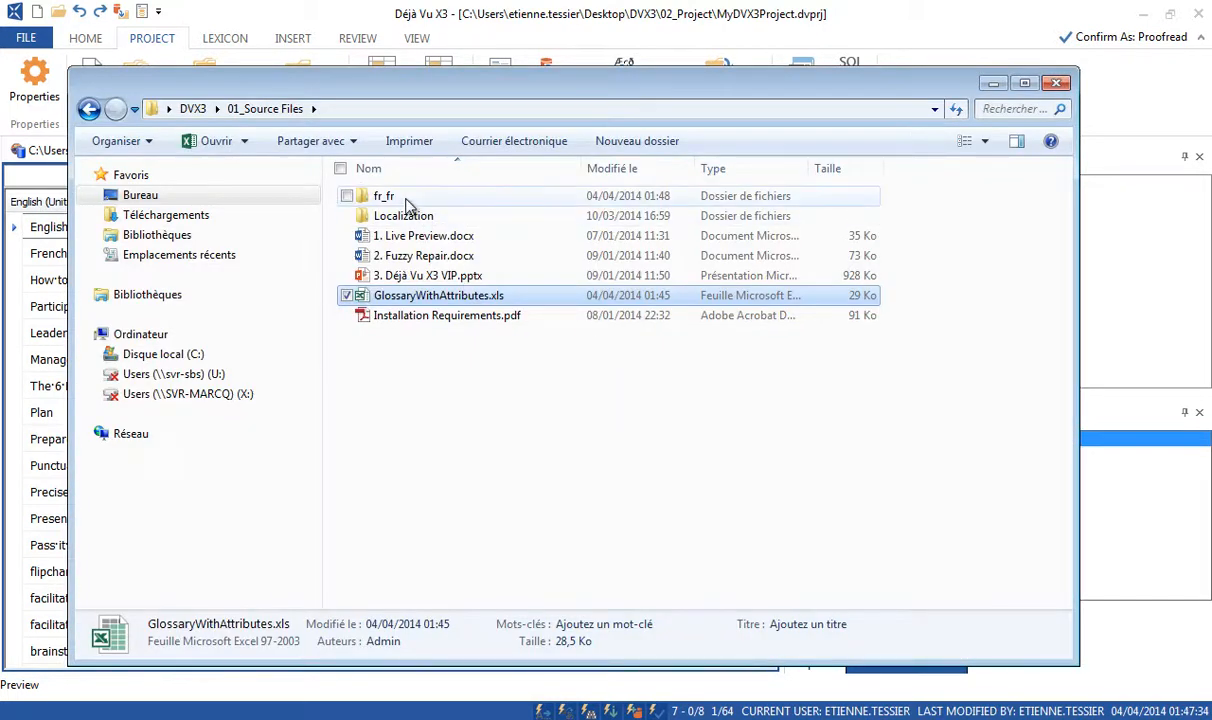
# Open the exported GlossaryWithAttributes.xls from the fr_fr folder in Excel, inspect where the translations were written, and close it
pyautogui.doubleClick(406, 200)
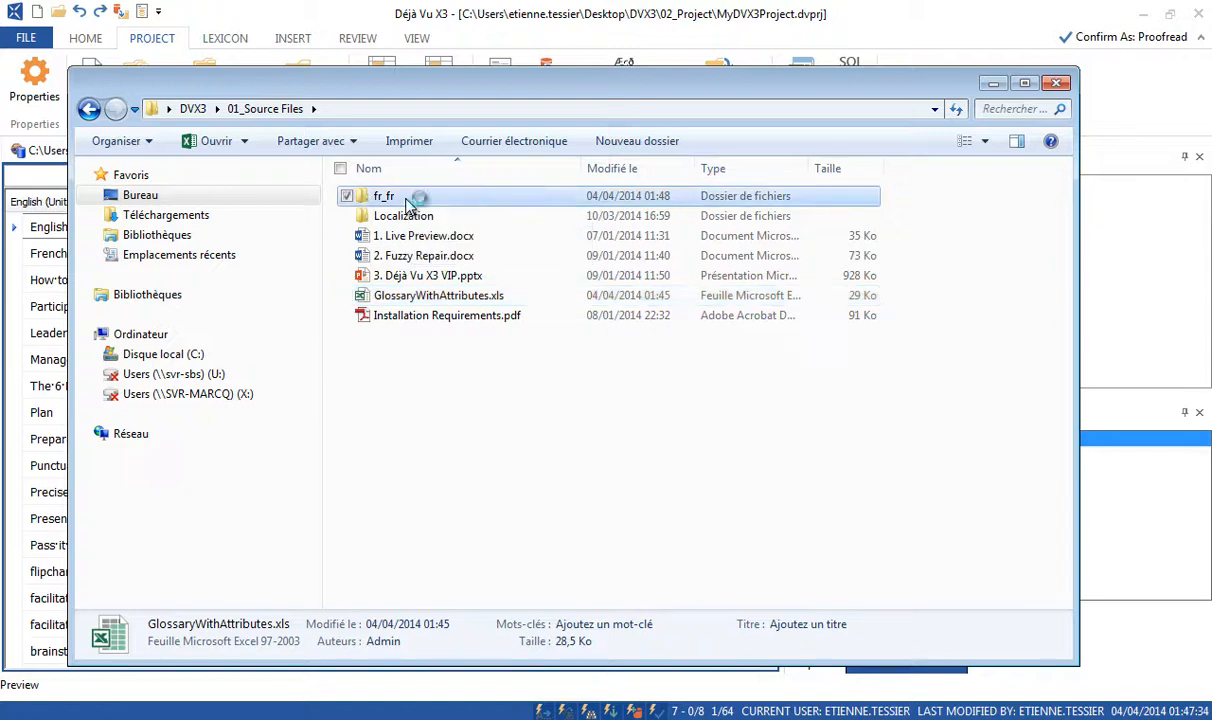
pyautogui.click(433, 218)
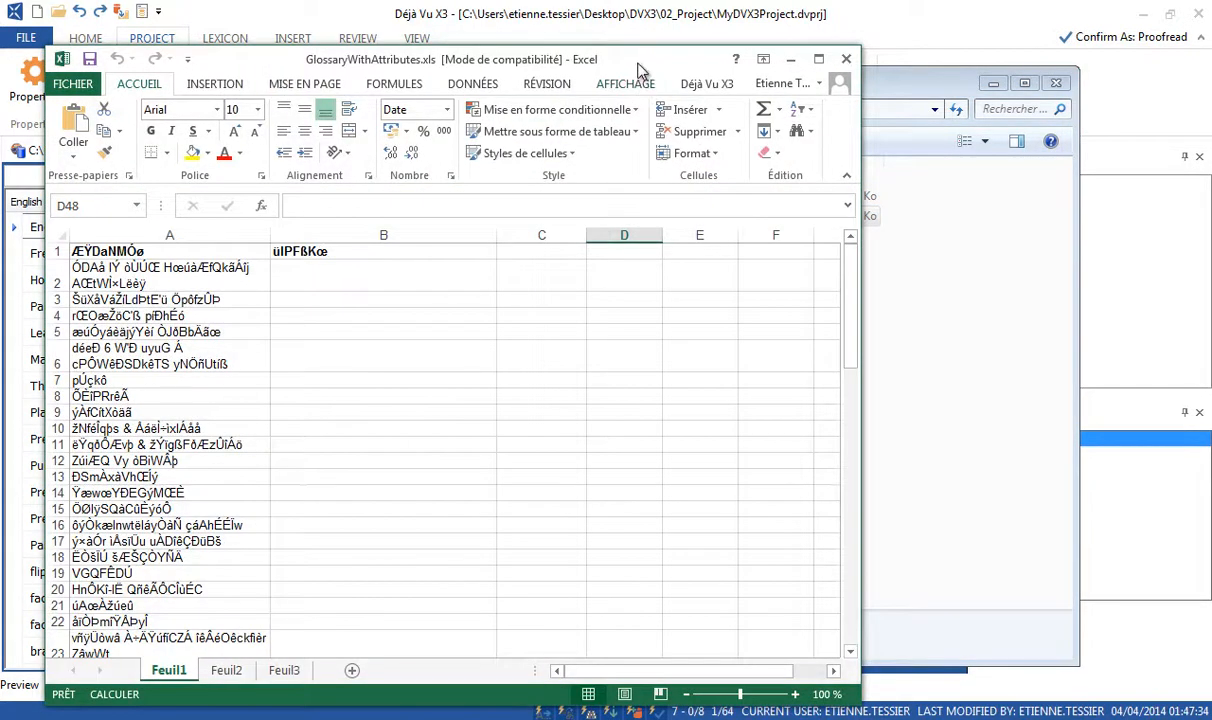
pyautogui.doubleClick(640, 68)
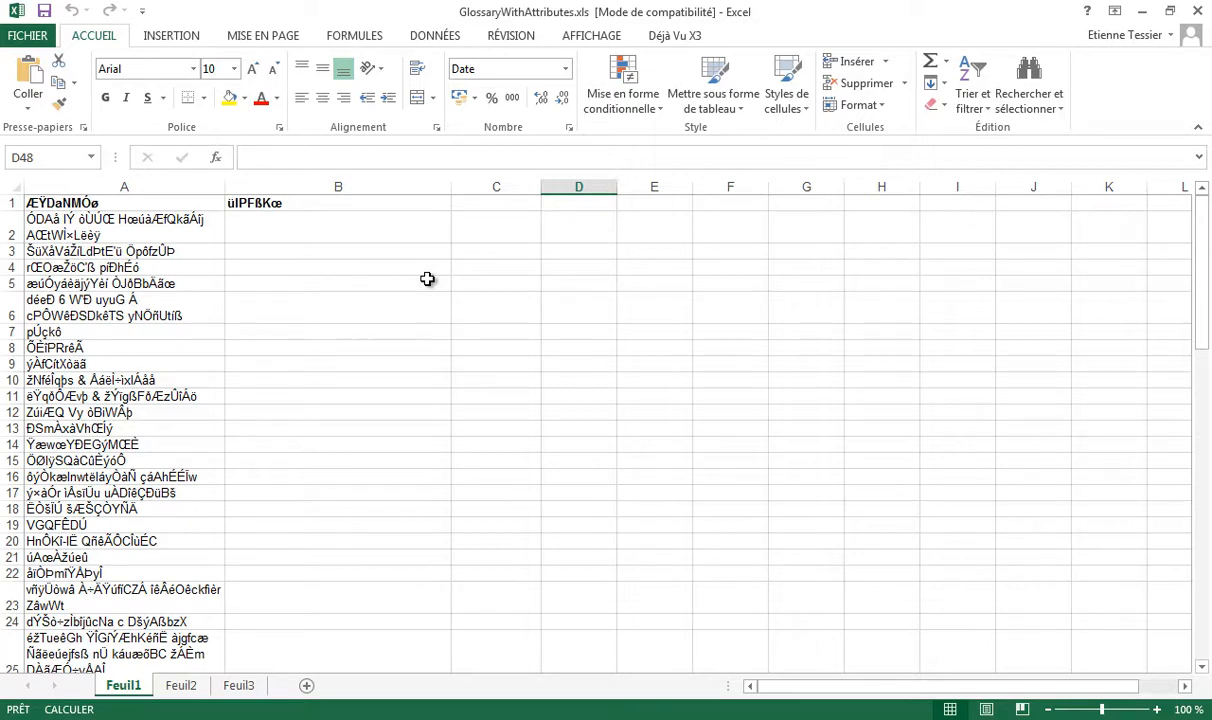
pyautogui.click(1197, 11)
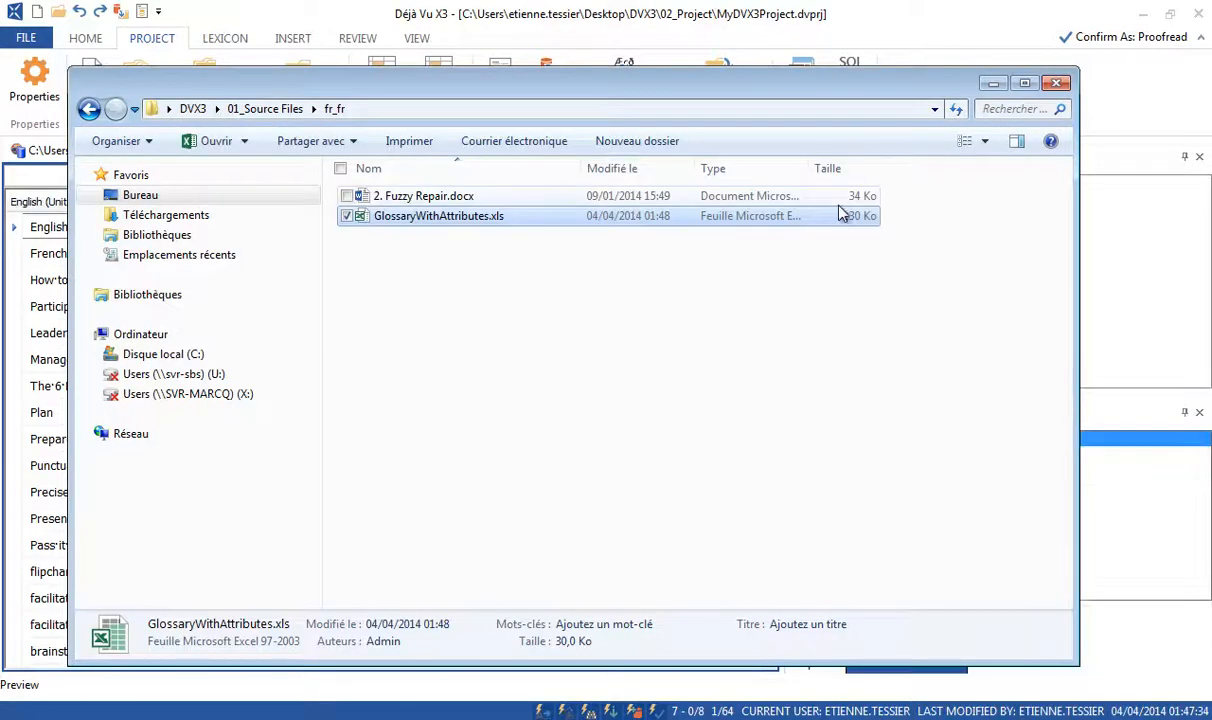
# Open the original GlossaryWithAttributes.xls from 01_Source Files in Excel and copy the English terms in A2:A30 into the French column from B2
pyautogui.click(266, 109)
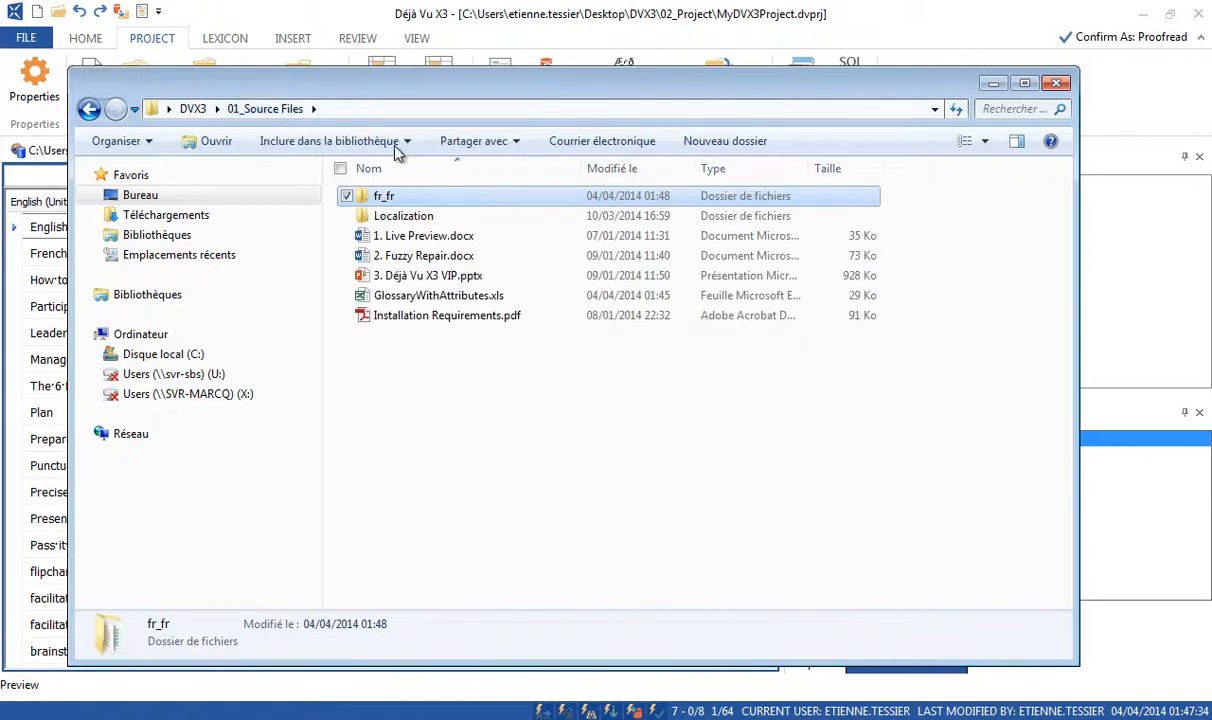
pyautogui.doubleClick(430, 298)
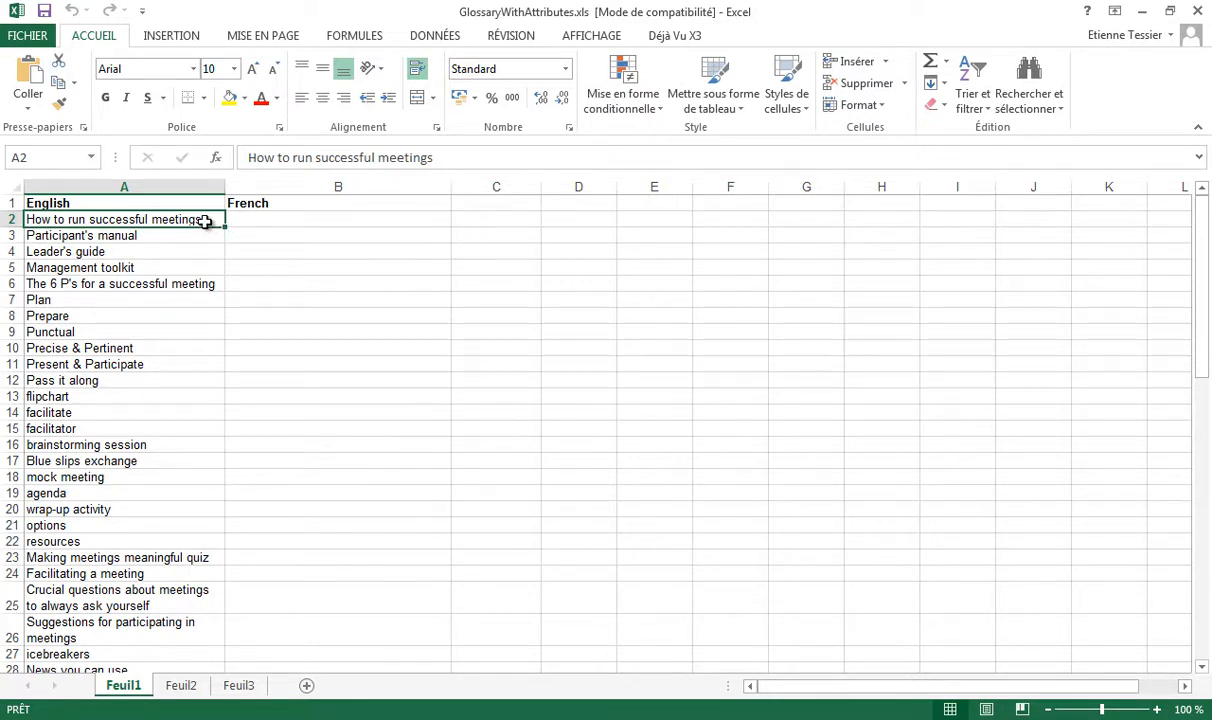
pyautogui.hotkey('ctrl', 'shift', 'Down')
pyautogui.hotkey('ctrl', 'c')
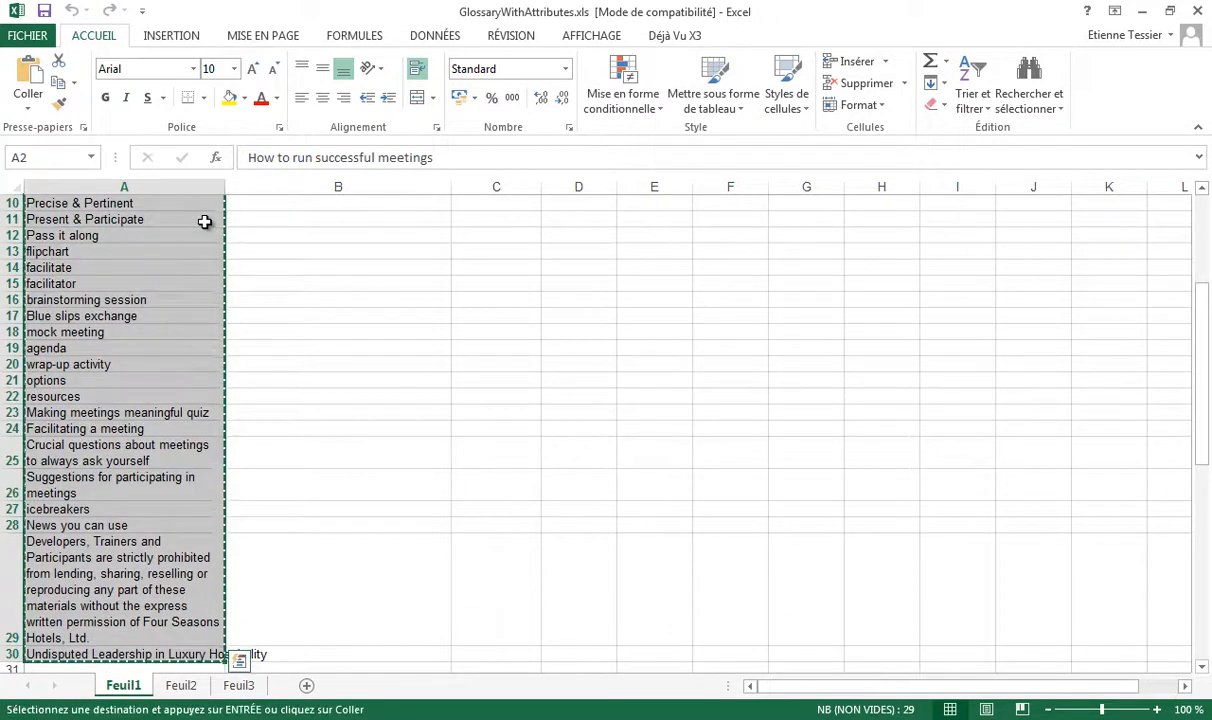
pyautogui.hotkey('ctrl', 'Home')
pyautogui.press('Right')
pyautogui.press('Down')
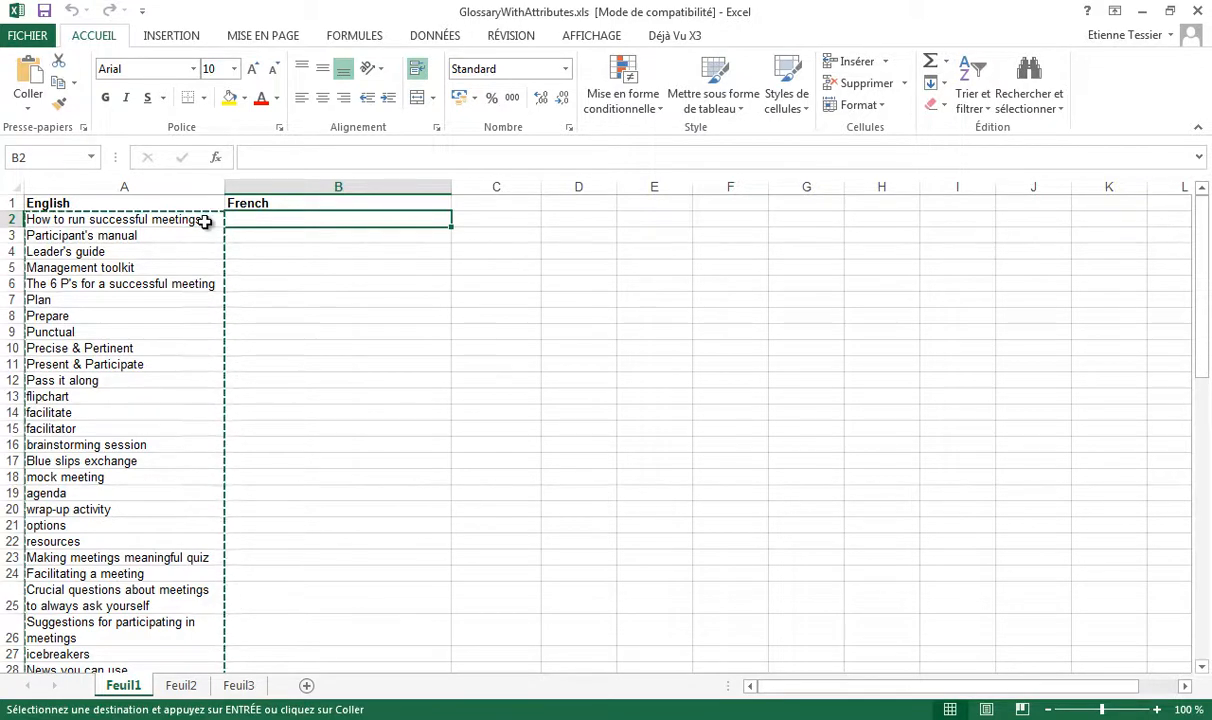
pyautogui.hotkey('ctrl', 'v')
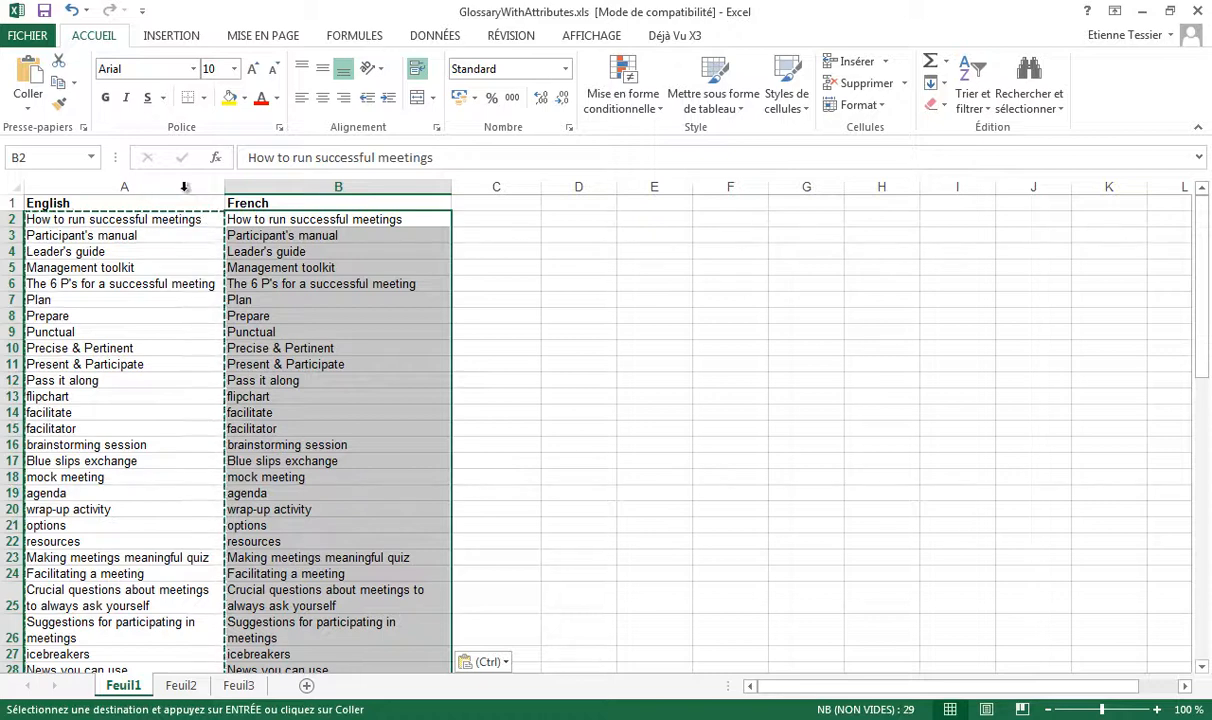
# Color the text of the whole English column and the French header cell red, and minimize the workbook
pyautogui.click(184, 187)
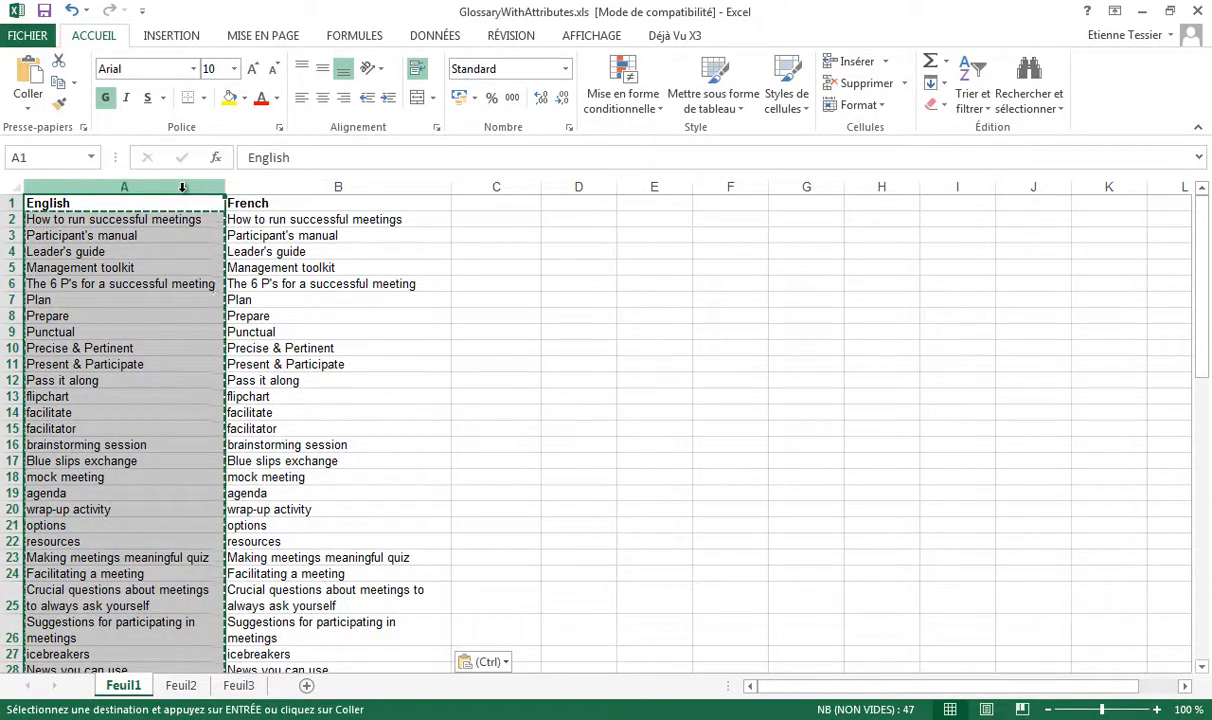
pyautogui.click(261, 101)
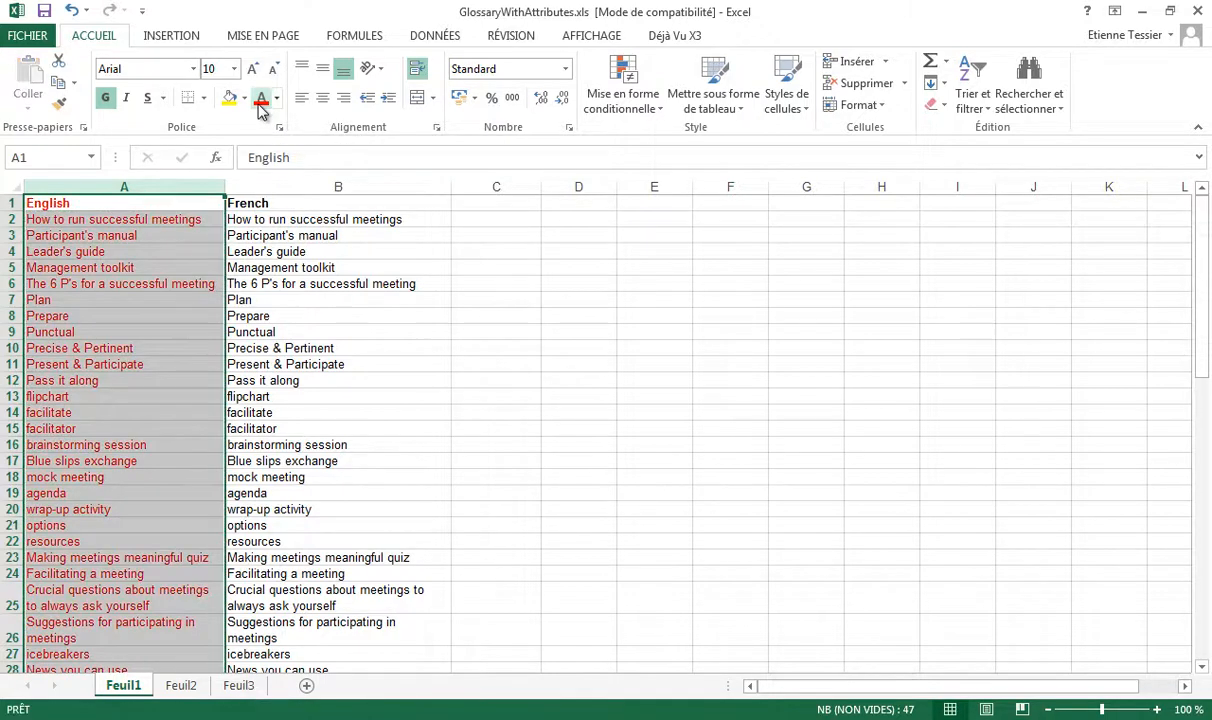
pyautogui.click(283, 209)
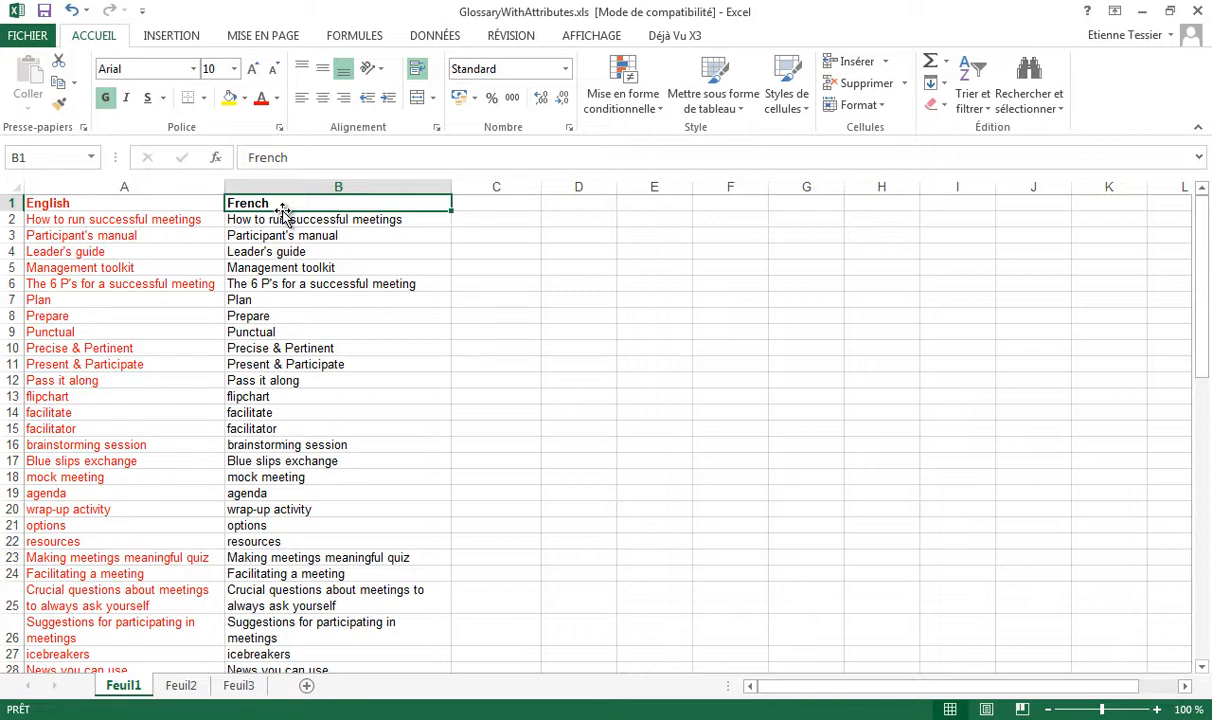
pyautogui.click(265, 104)
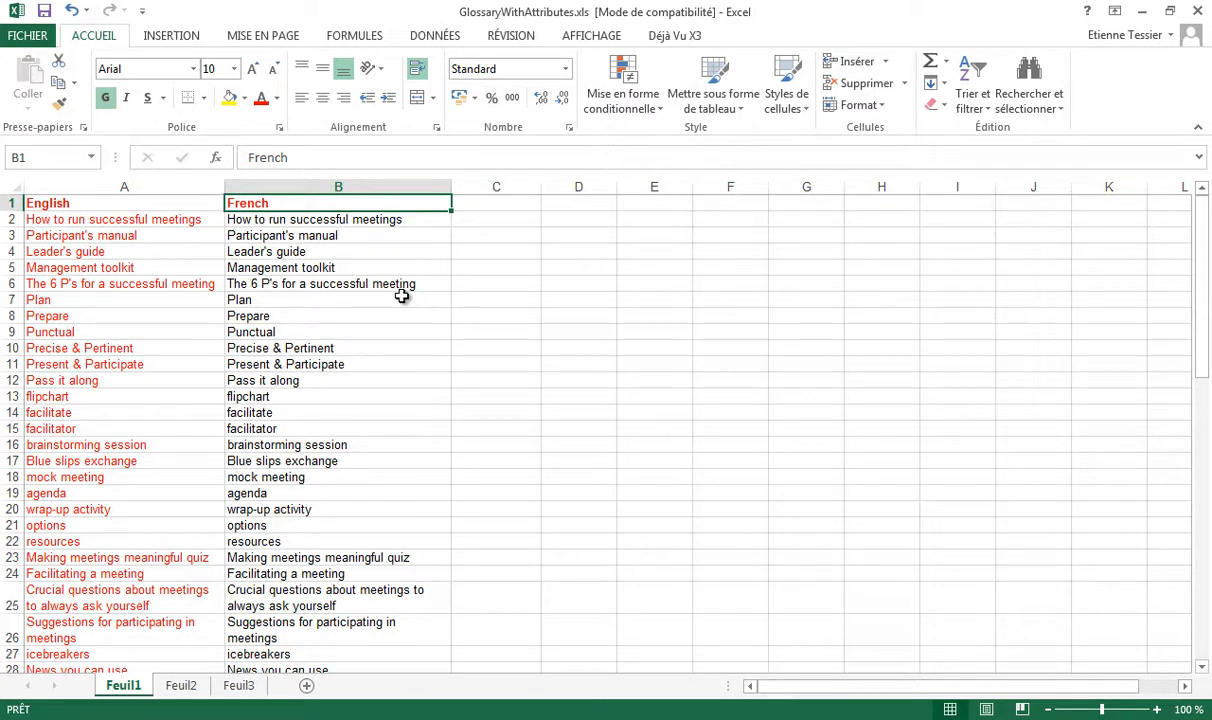
pyautogui.click(1141, 12)
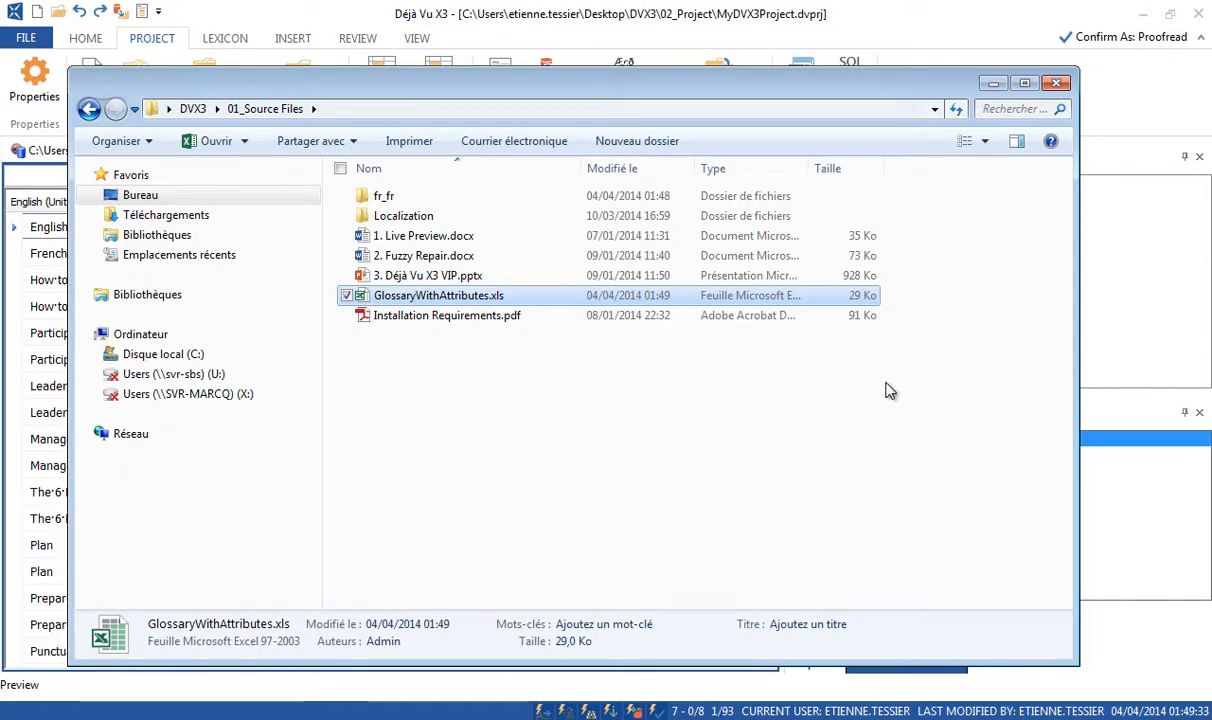
# Back in Déjà Vu X3, enable Ignore Red Text in Worksheet Cells in the import options of GlossaryWithAttributes.xls
pyautogui.click(1147, 377)
pyautogui.click(914, 322)
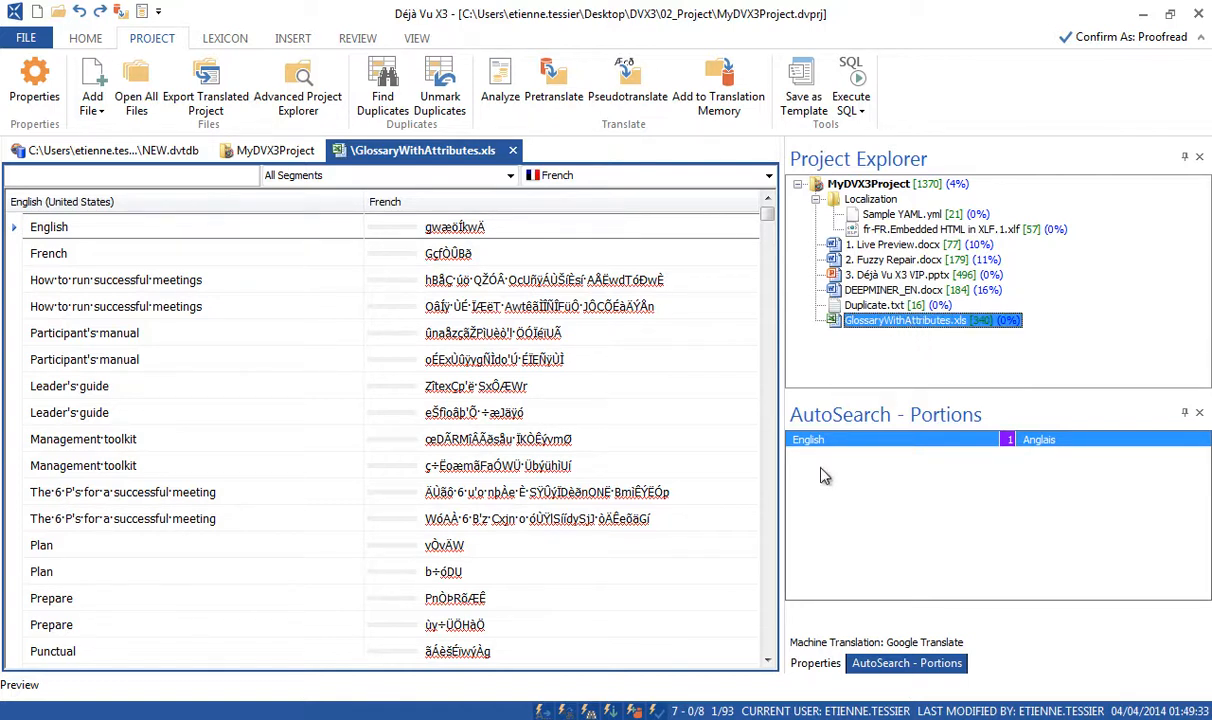
pyautogui.click(815, 663)
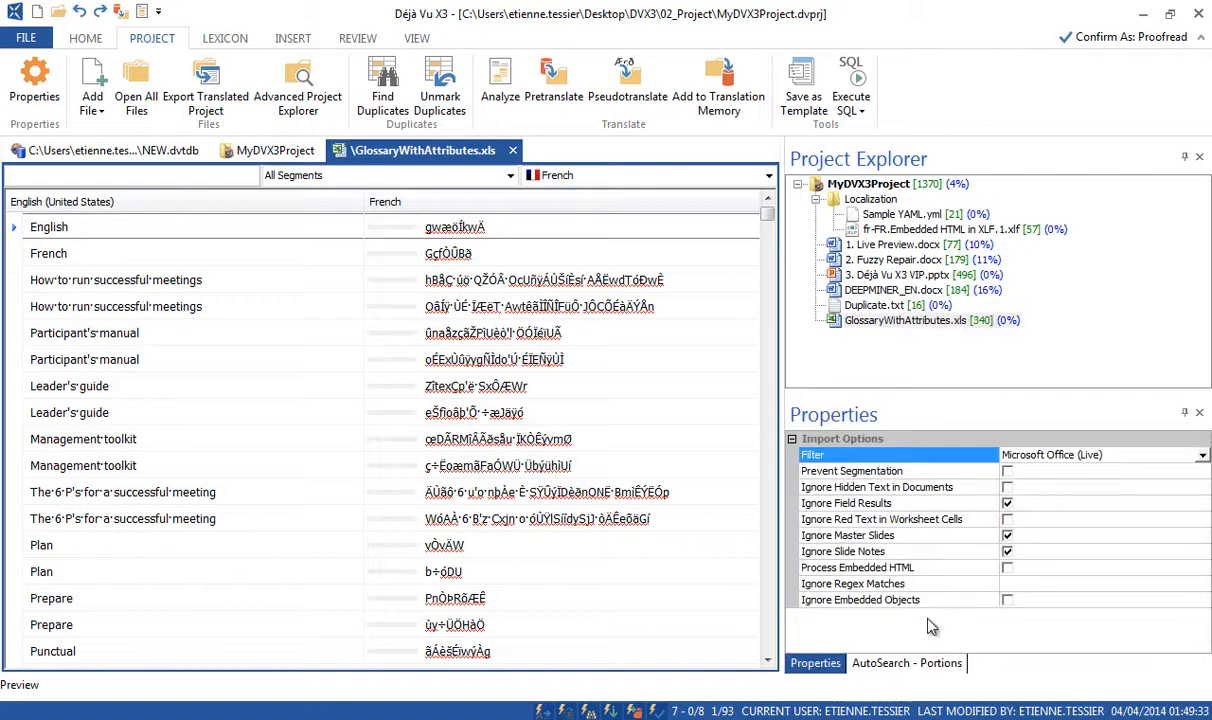
pyautogui.click(1007, 520)
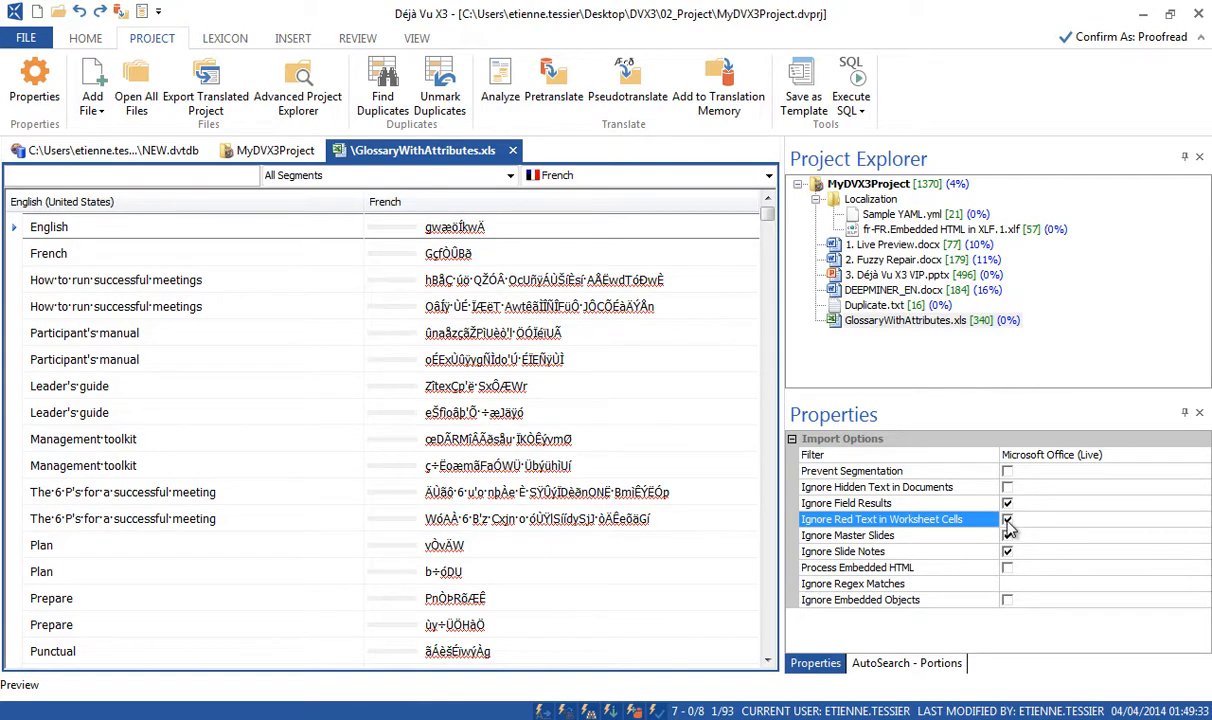
# Re-import GlossaryWithAttributes.xls into the project, overwriting its existing translations
pyautogui.click(860, 321)
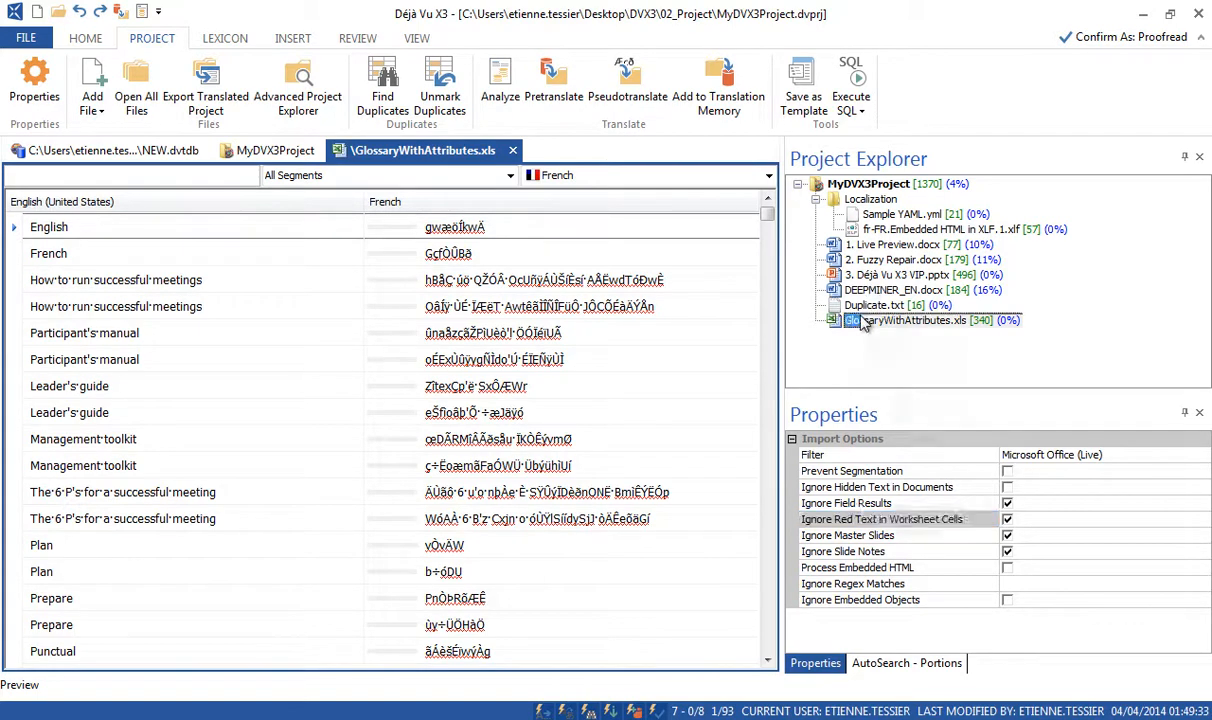
pyautogui.rightClick(864, 322)
pyautogui.click(848, 335)
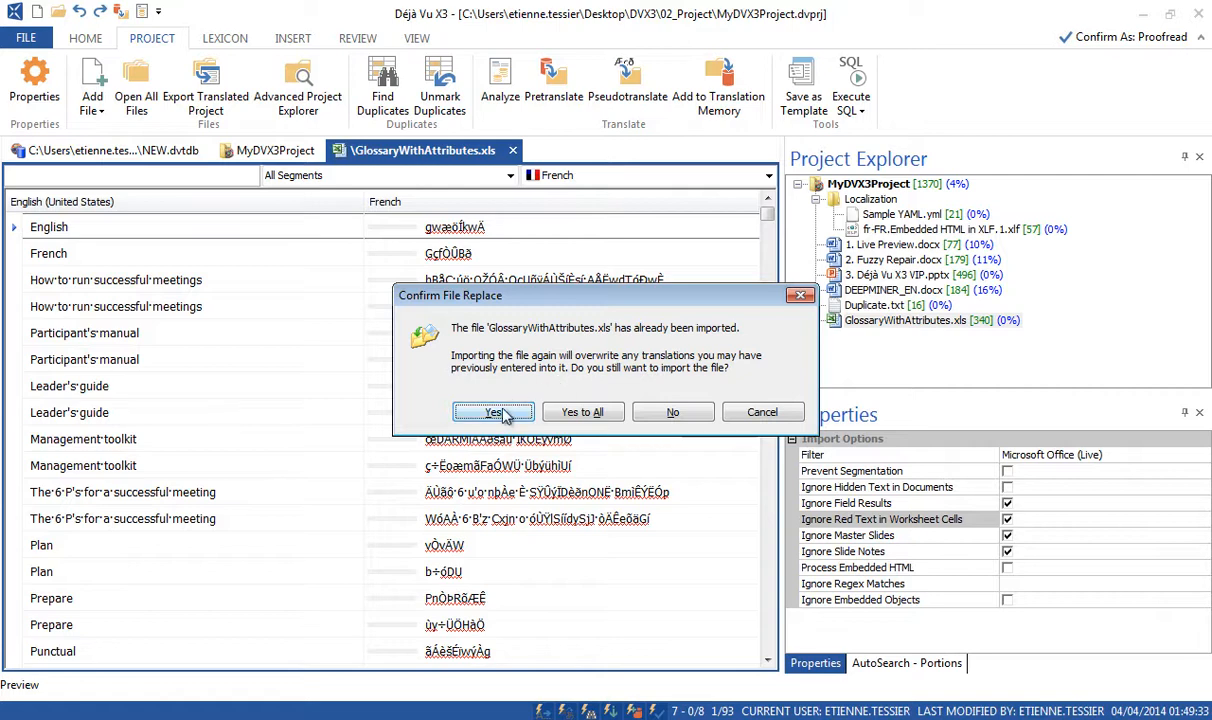
pyautogui.click(494, 413)
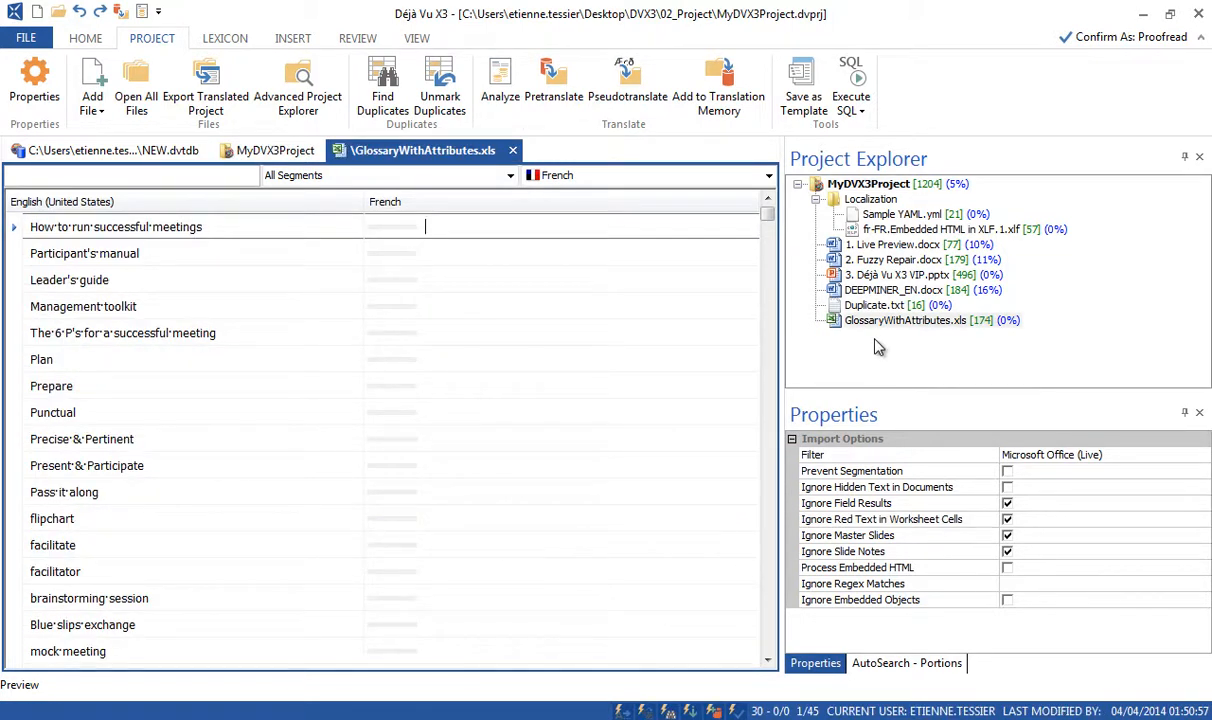
# Pseudotranslate the re-imported glossary into French from the beginning of the current file, generating random strings
pyautogui.click(644, 107)
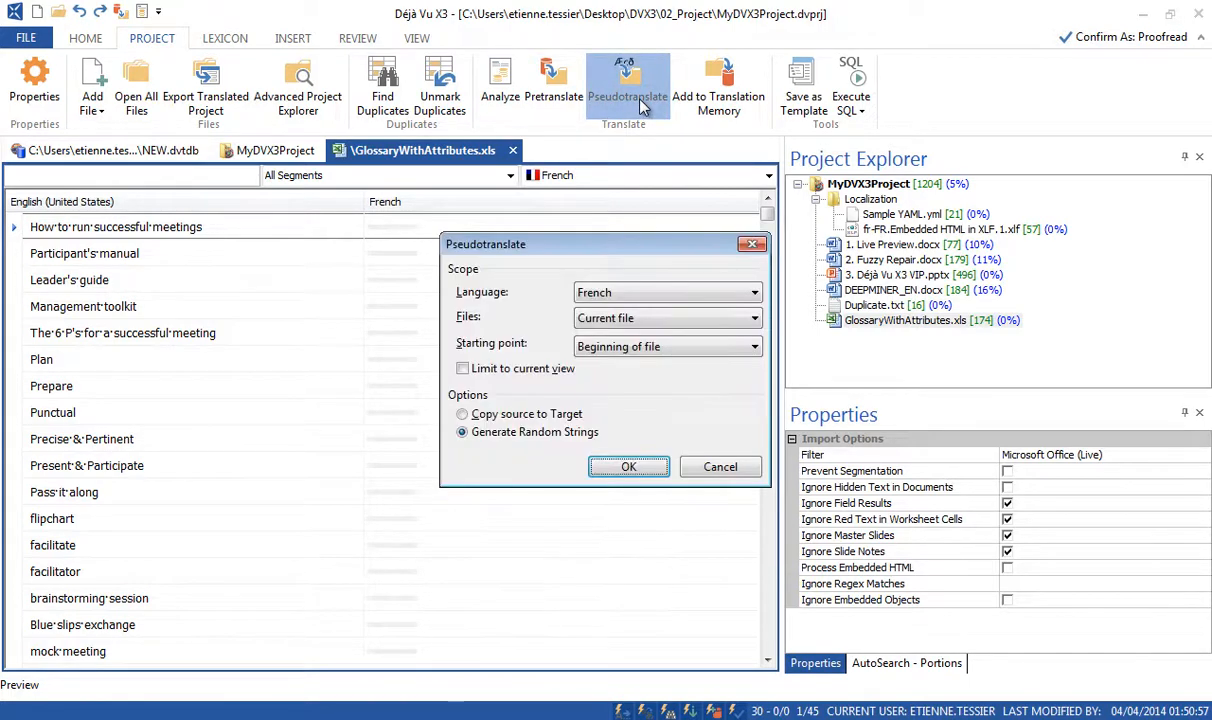
pyautogui.click(622, 466)
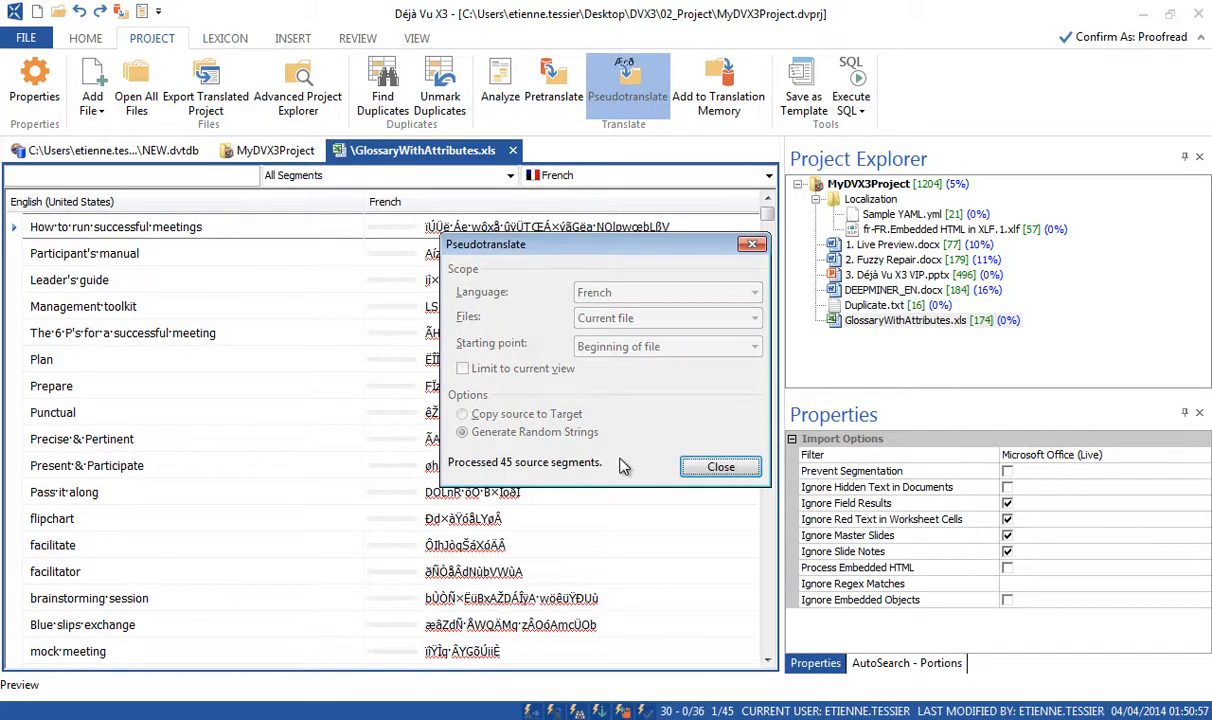
pyautogui.click(712, 468)
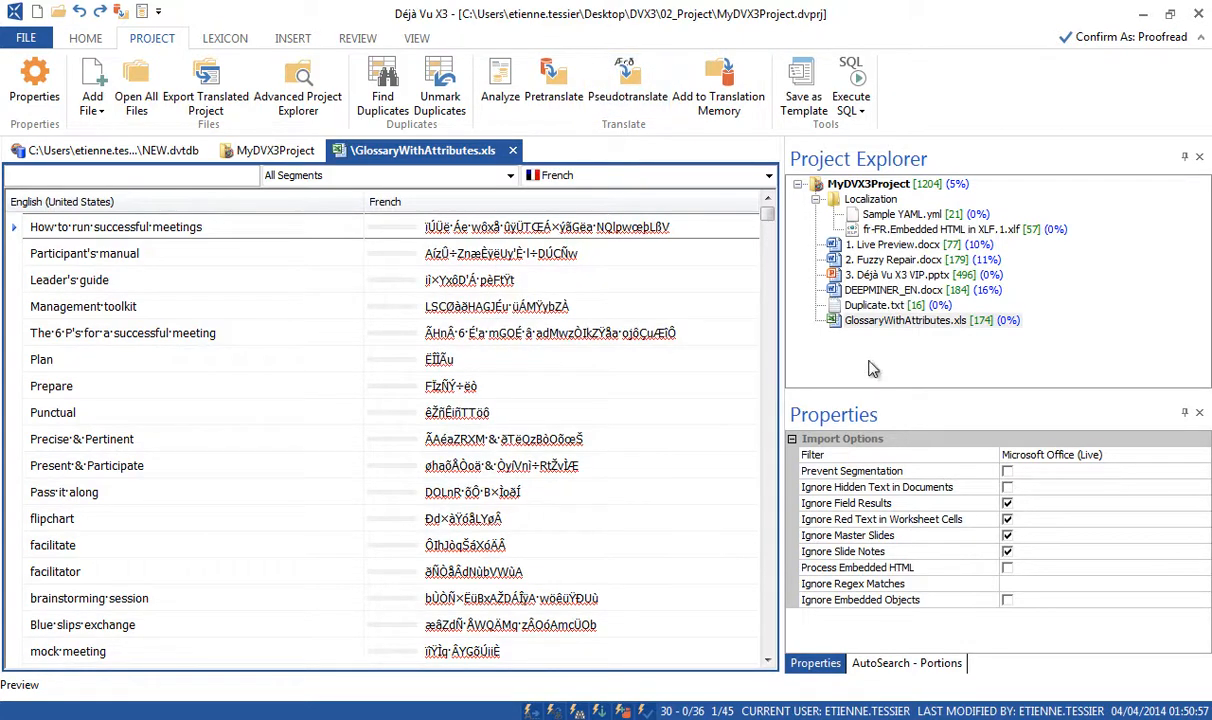
# Export the French version of GlossaryWithAttributes.xls to the 01_Source Files folder
pyautogui.rightClick(889, 323)
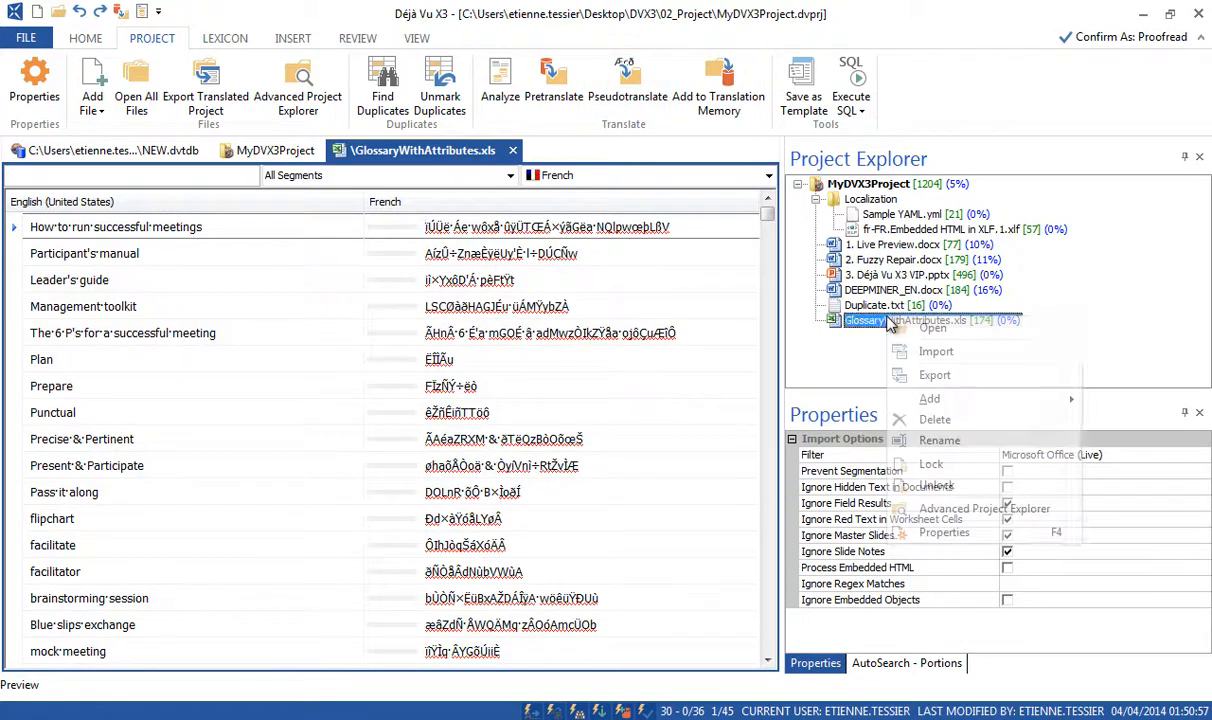
pyautogui.click(935, 371)
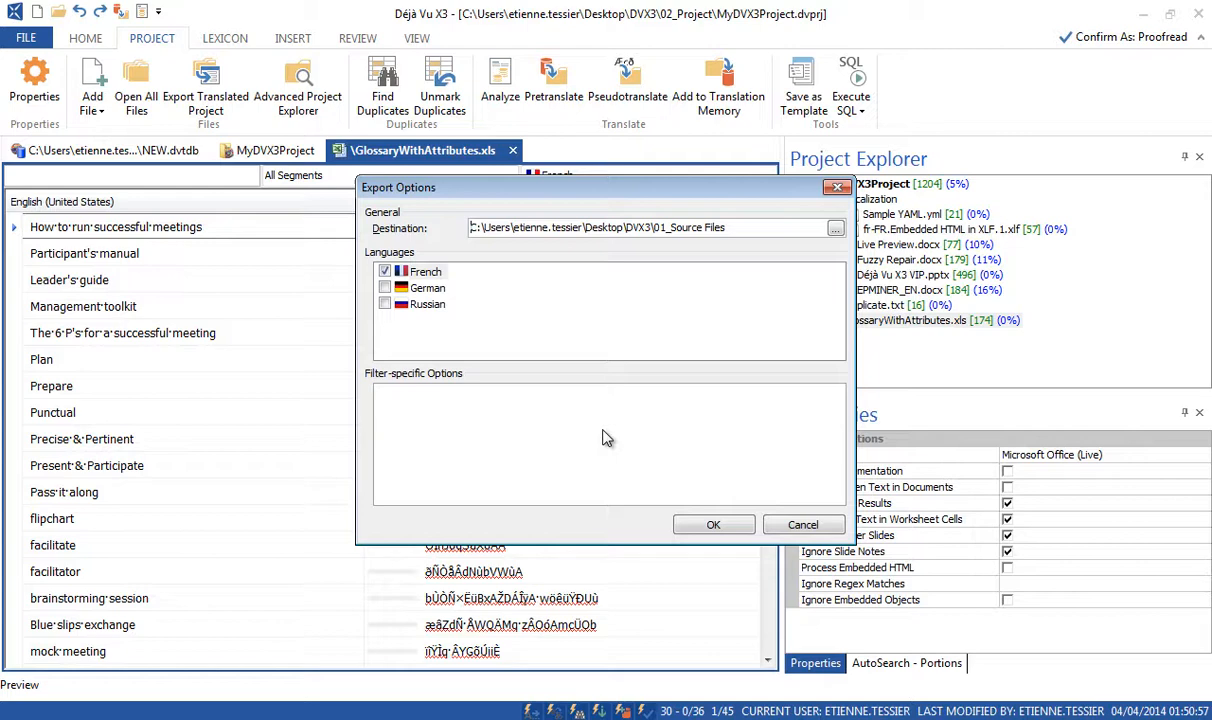
pyautogui.click(711, 525)
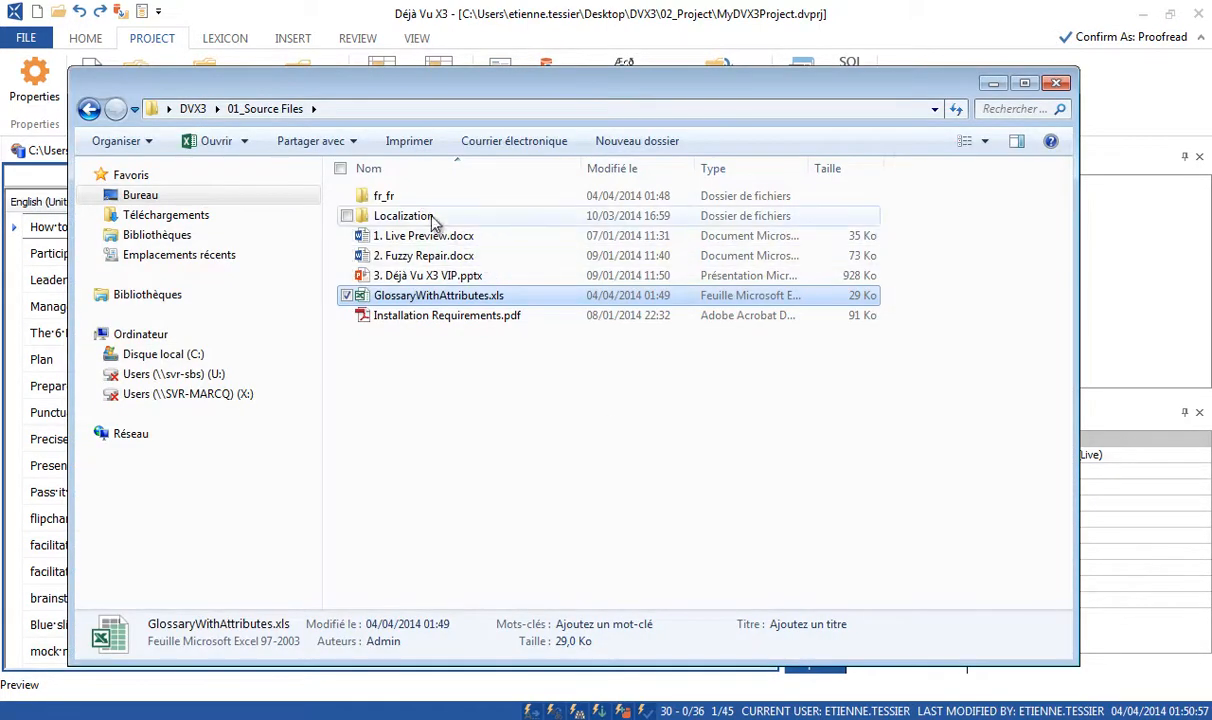
# Open the newly exported GlossaryWithAttributes.xls from the fr_fr folder in Excel and maximize its window
pyautogui.doubleClick(404, 199)
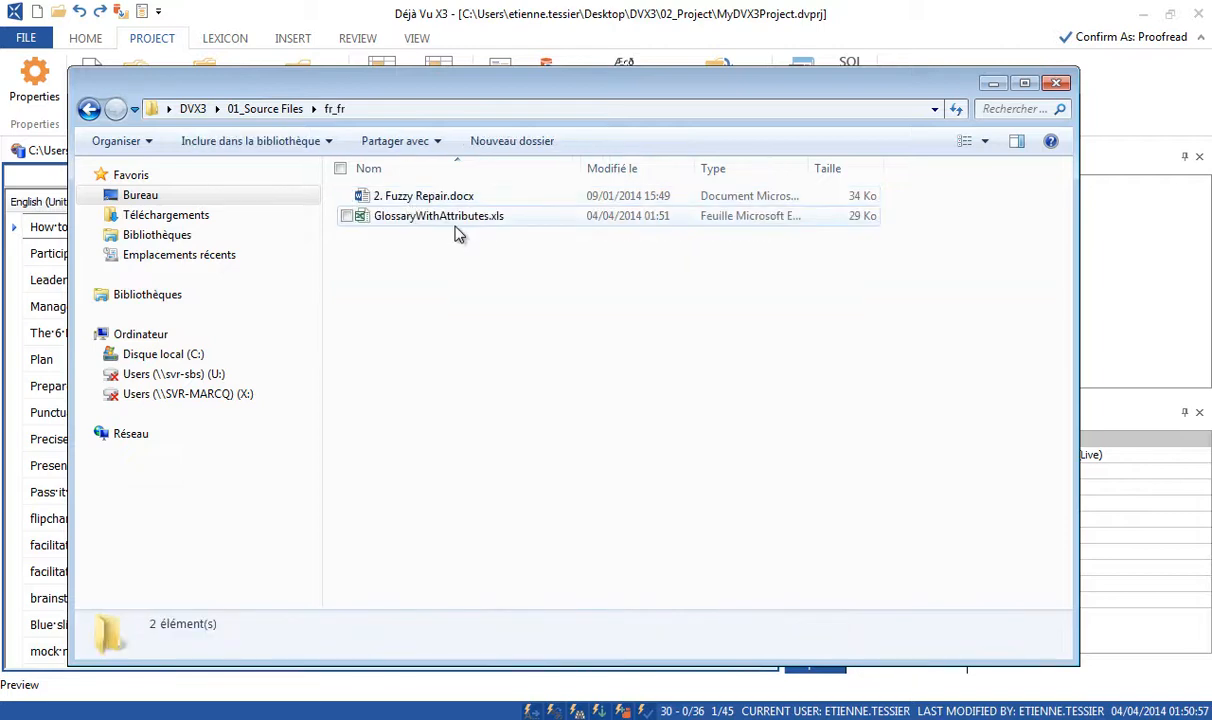
pyautogui.doubleClick(441, 216)
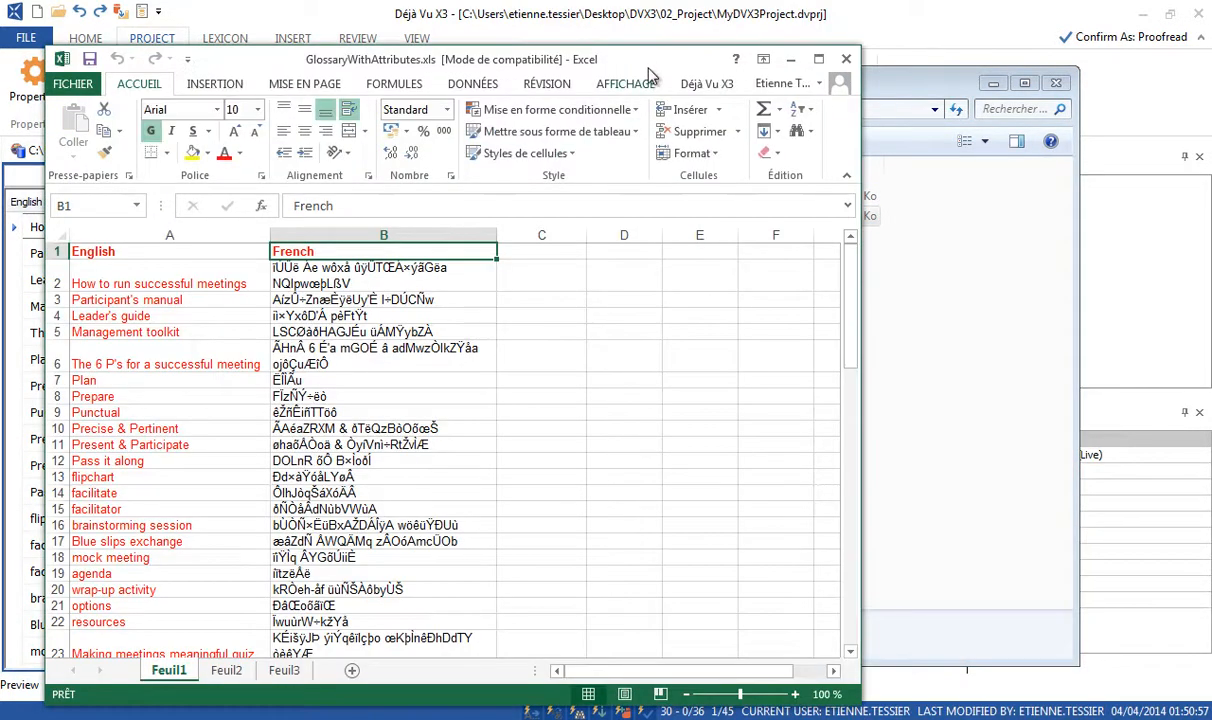
pyautogui.doubleClick(645, 61)
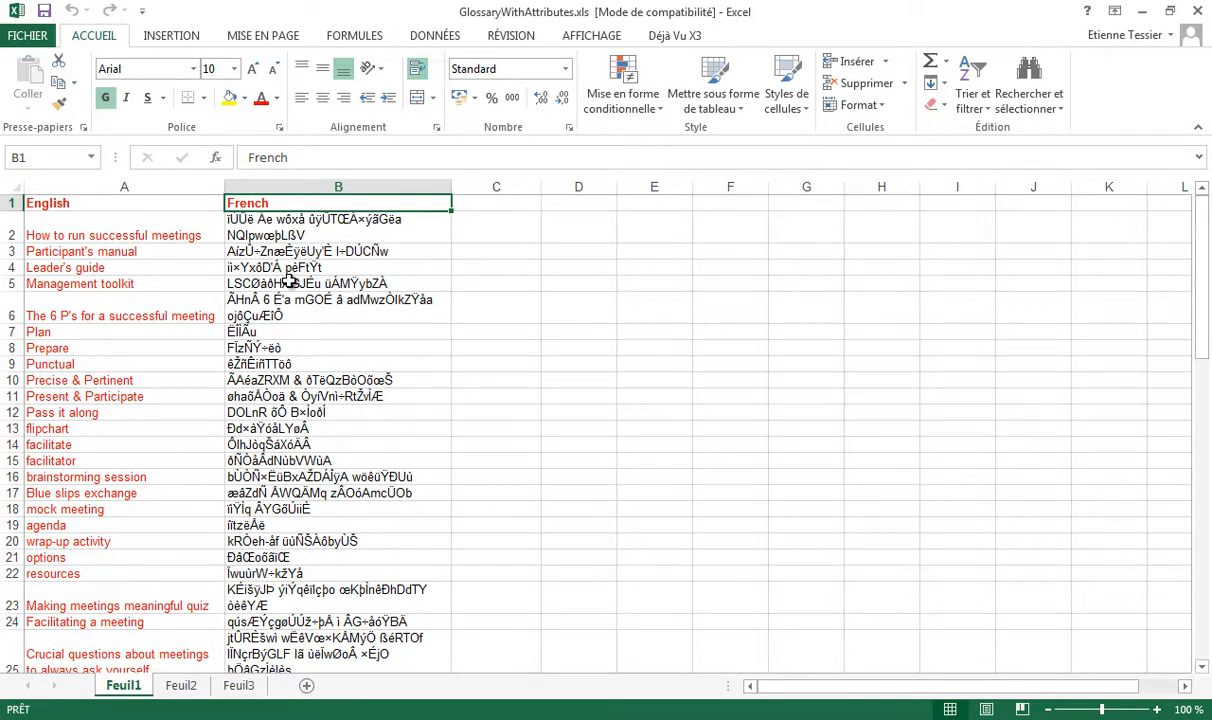
# Change the text color of the whole English and French glossary table to black
pyautogui.hotkey('ctrl', 'a')
pyautogui.scroll(-5, 288, 283)
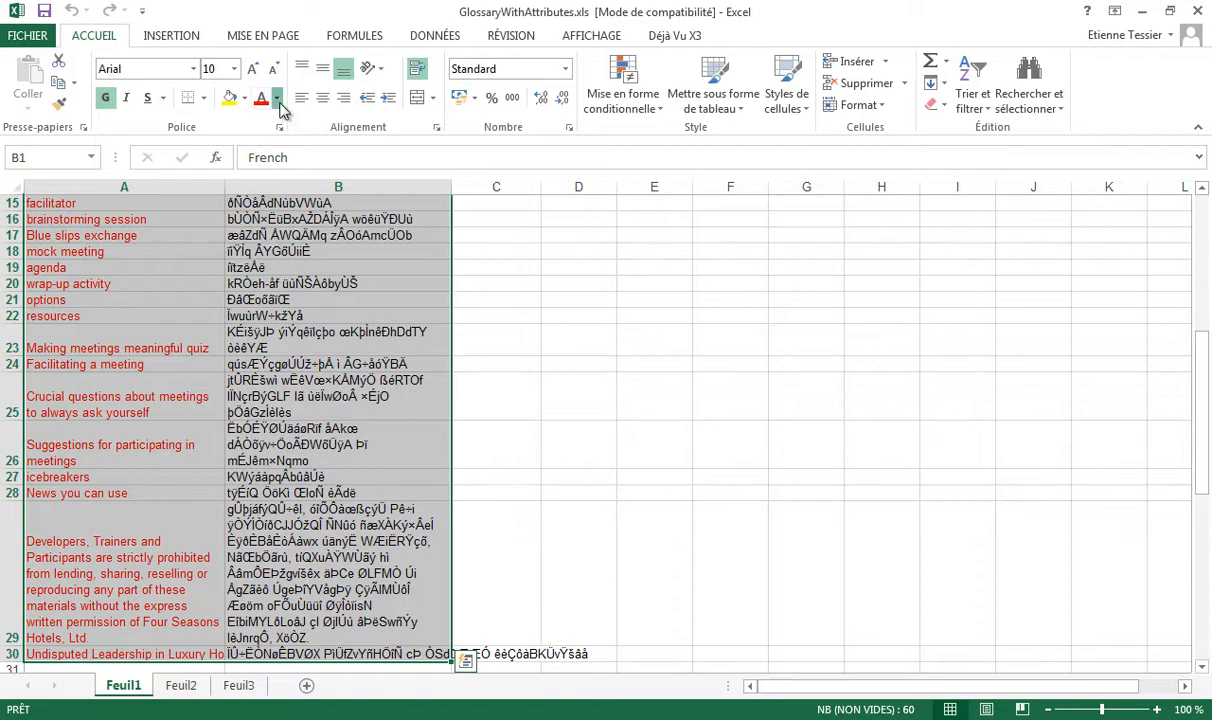
pyautogui.click(277, 97)
pyautogui.click(273, 122)
pyautogui.click(460, 248)
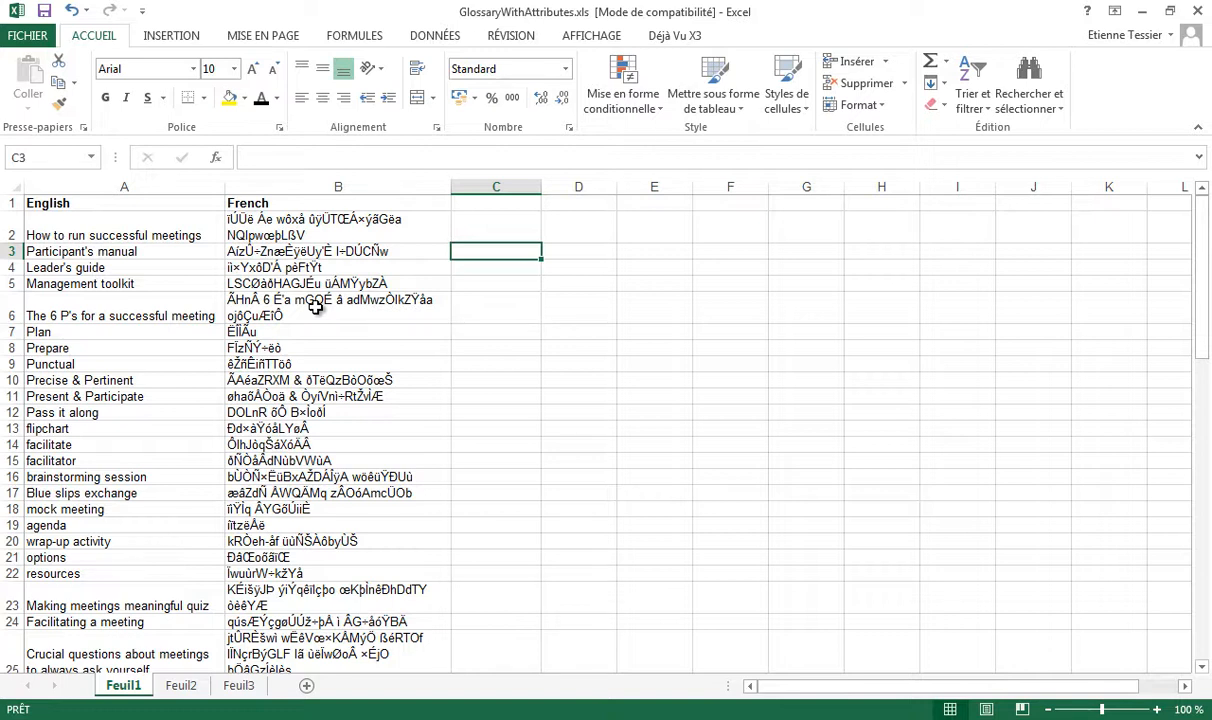
pyautogui.click(166, 202)
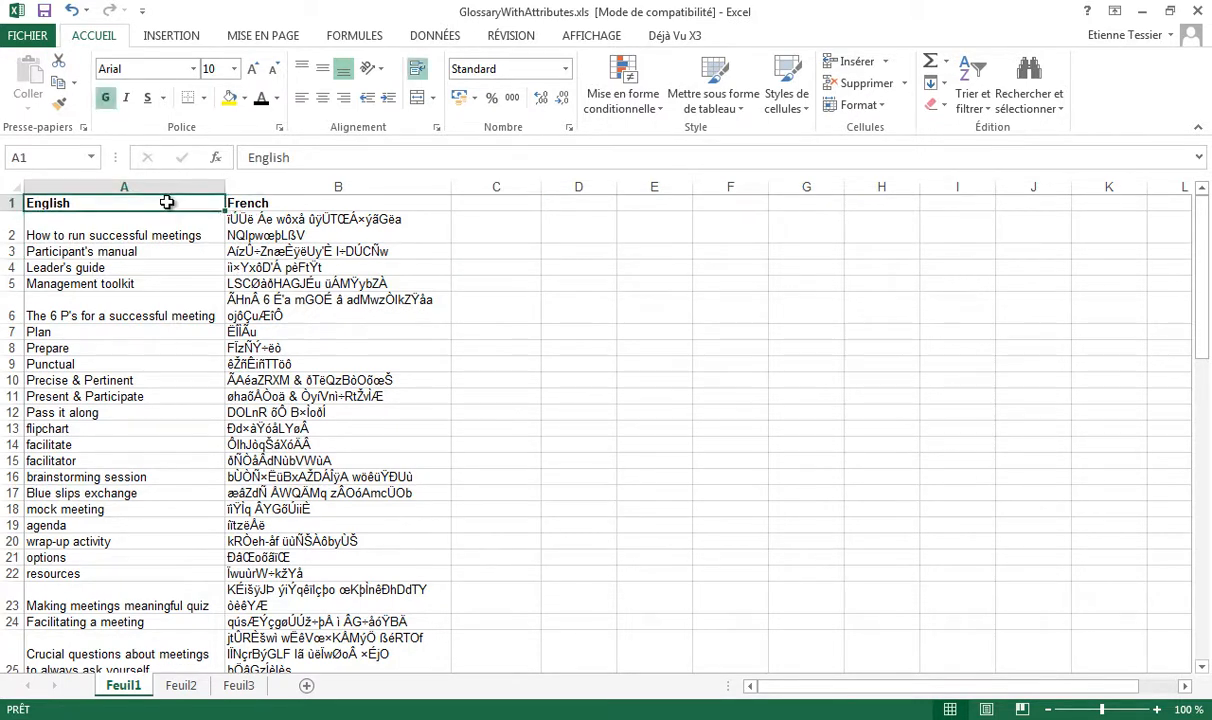
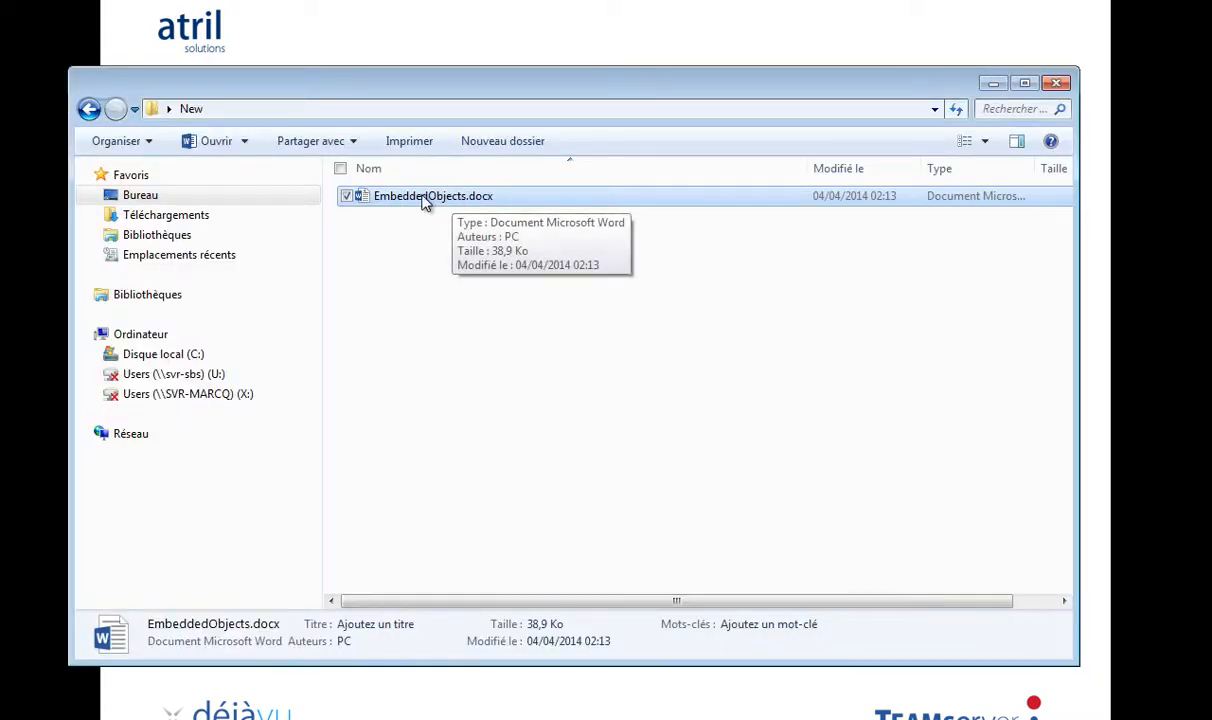
# Open EmbeddedObjects.docx in Word and examine the sentence not meant for translation, the embedded source table and the chart
pyautogui.doubleClick(425, 199)
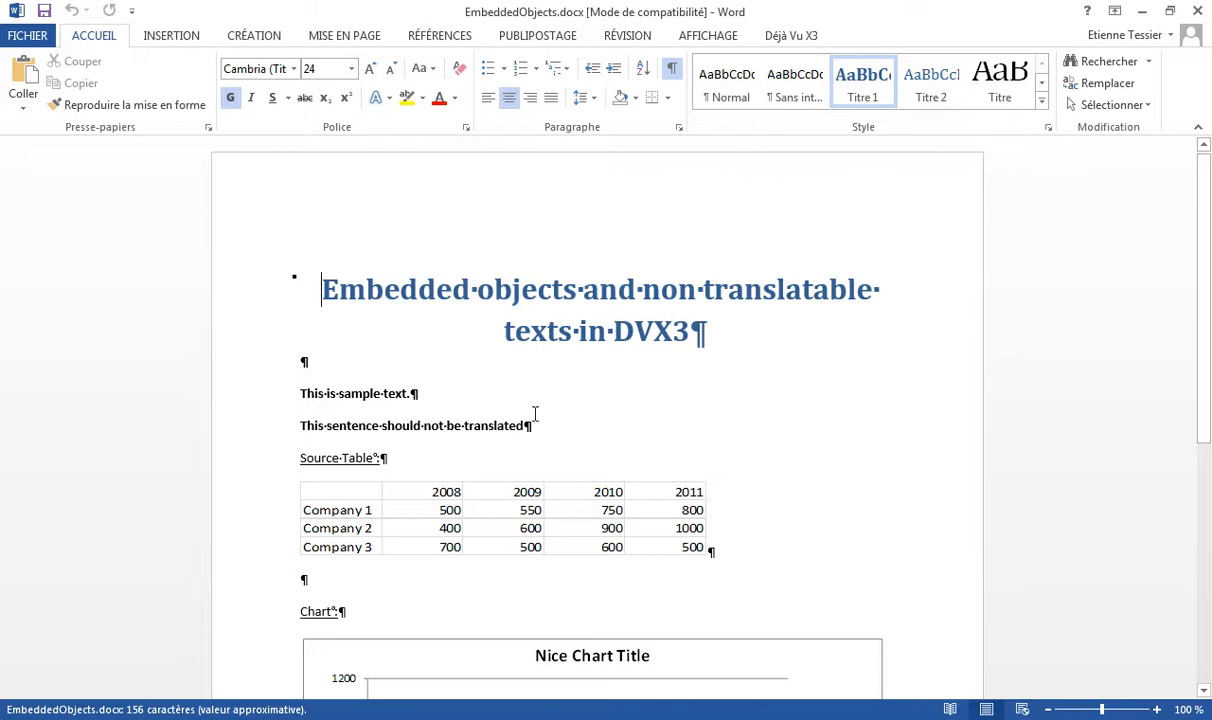
pyautogui.moveTo(528, 425); pyautogui.dragTo(299, 425)
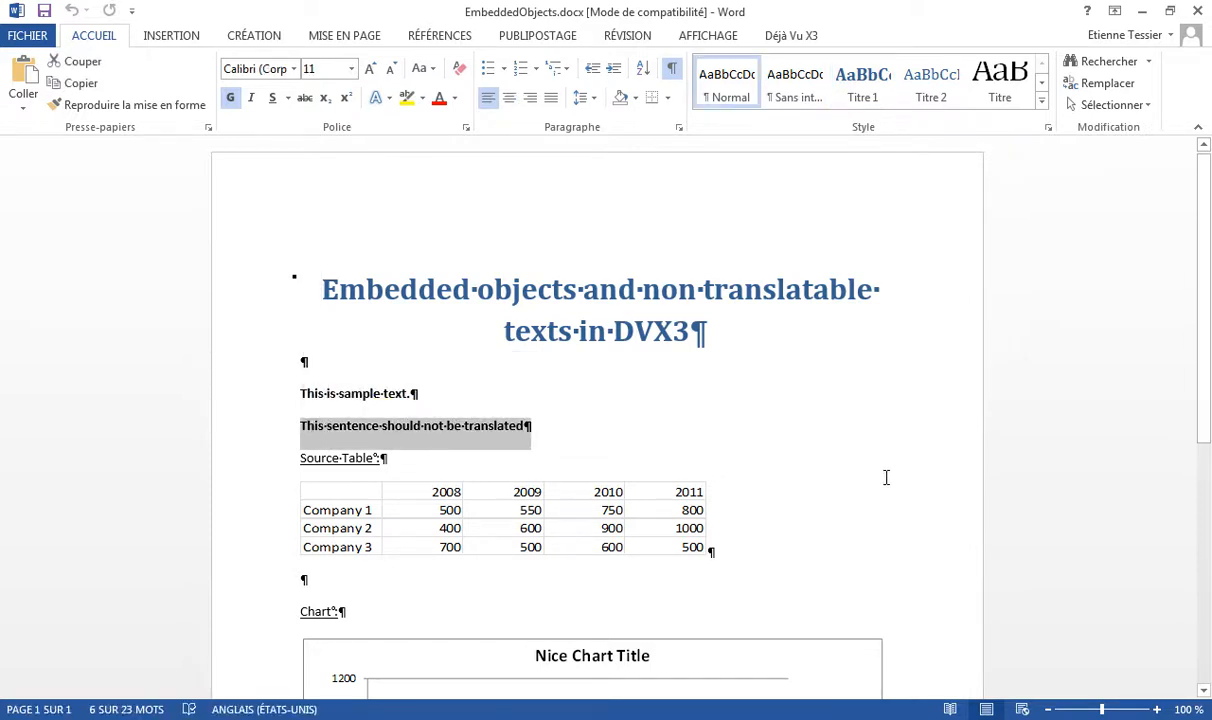
pyautogui.moveTo(1208, 363); pyautogui.dragTo(1205, 497)
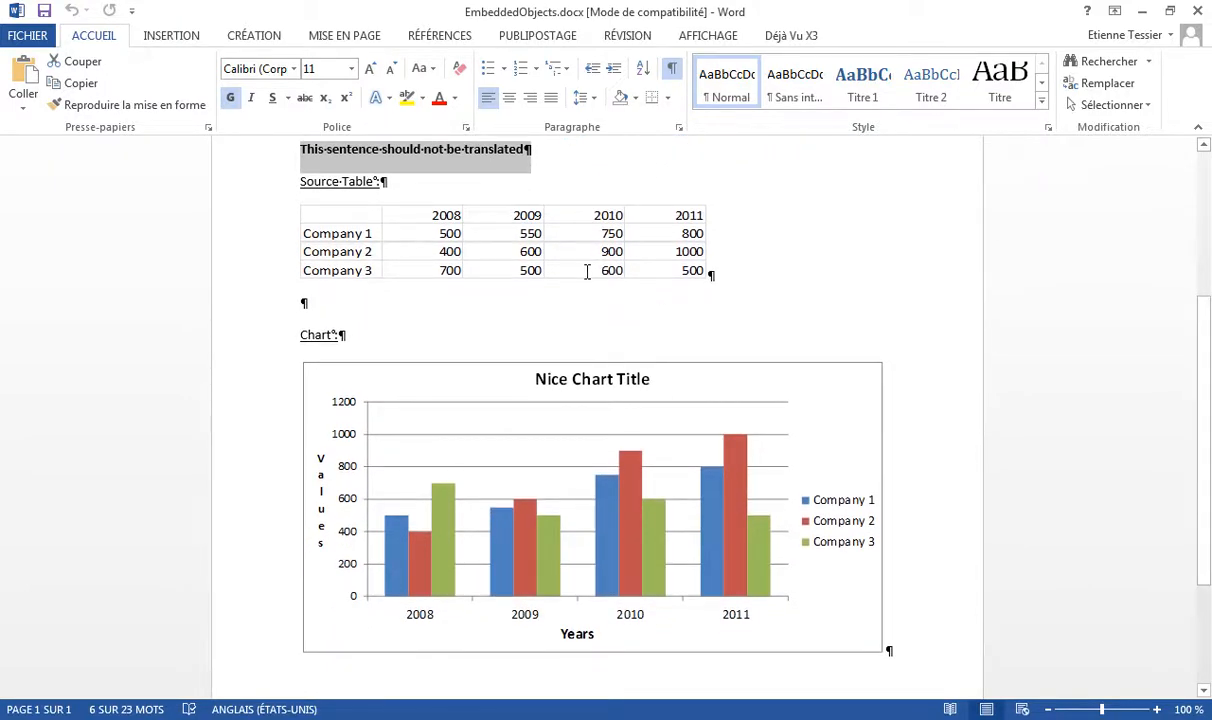
pyautogui.click(545, 242)
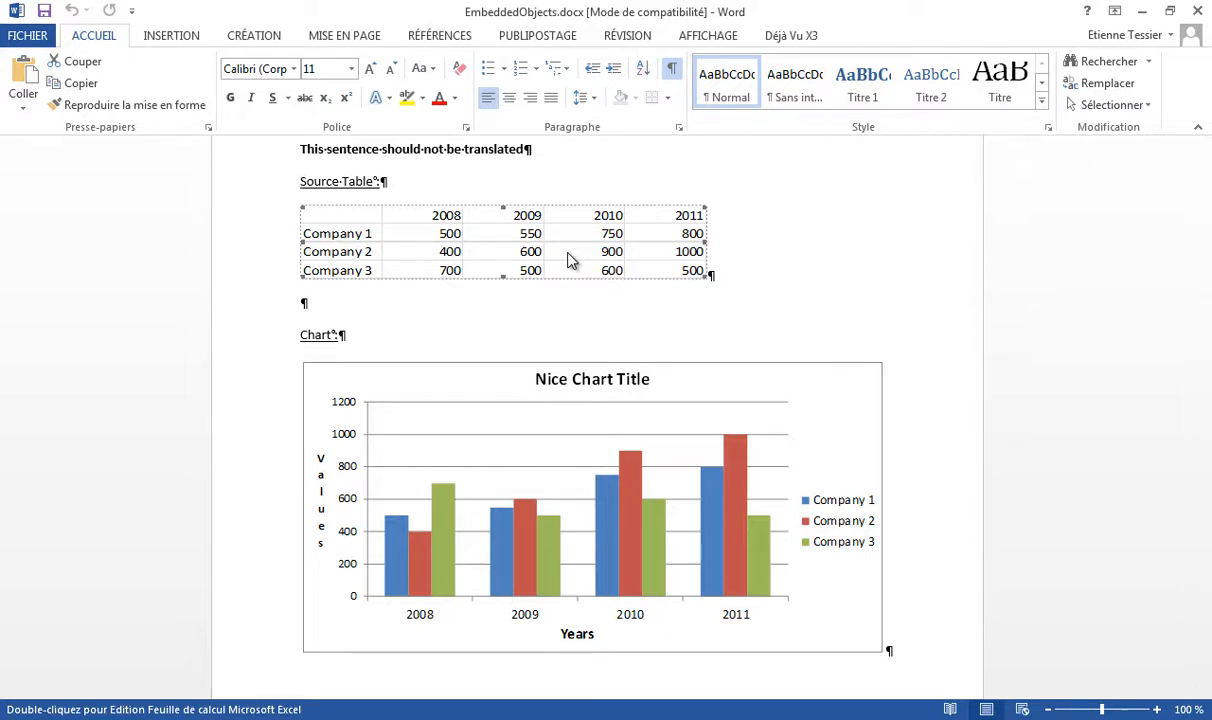
pyautogui.click(703, 503)
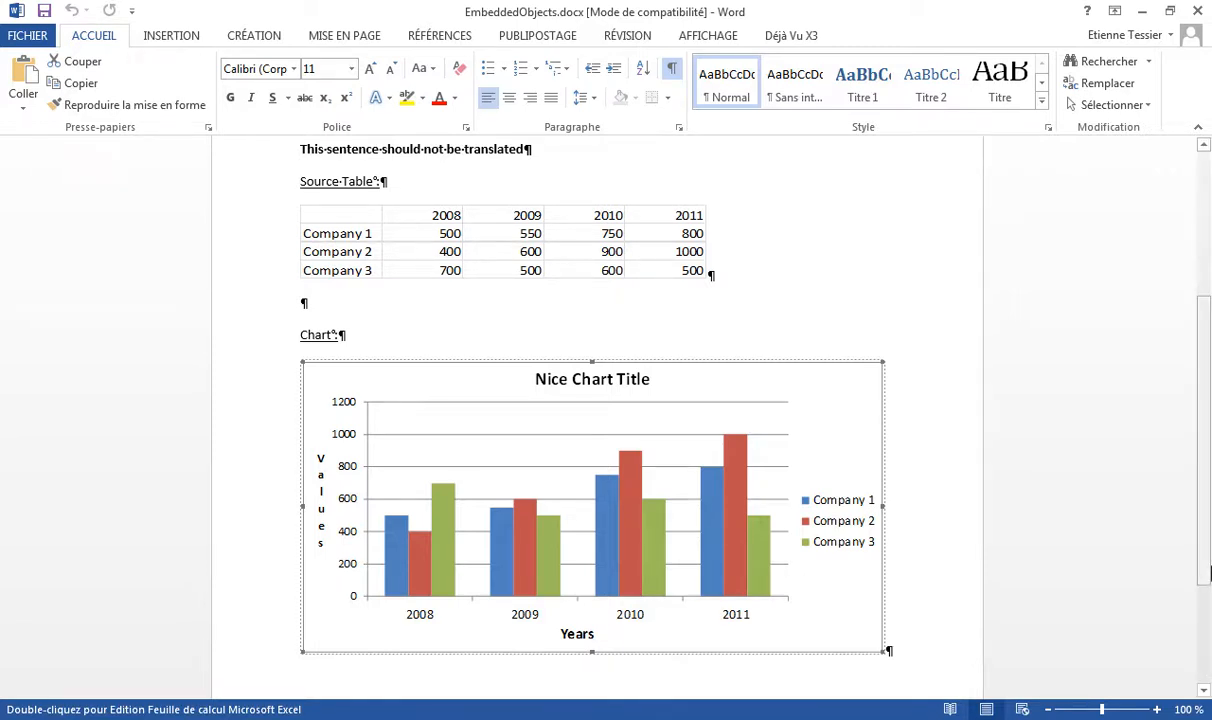
pyautogui.moveTo(1209, 558); pyautogui.dragTo(1209, 444)
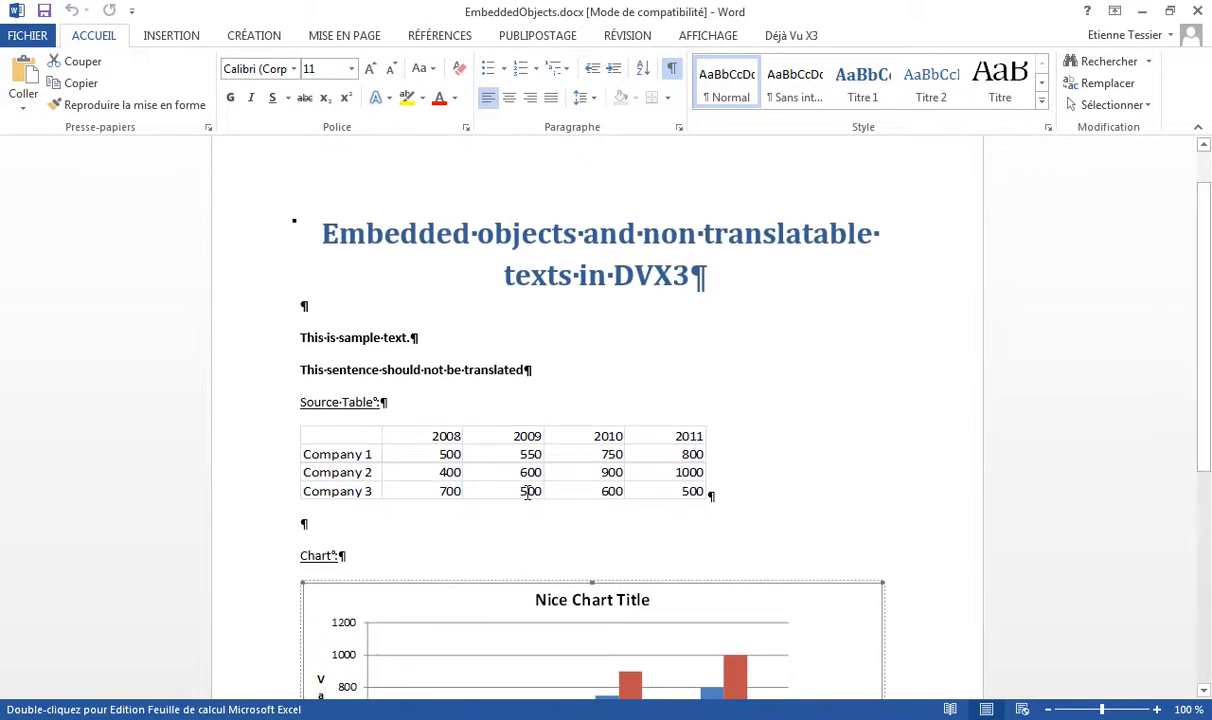
# Format the sentence "This sentence should not be translated" as hidden text
pyautogui.click(255, 378)
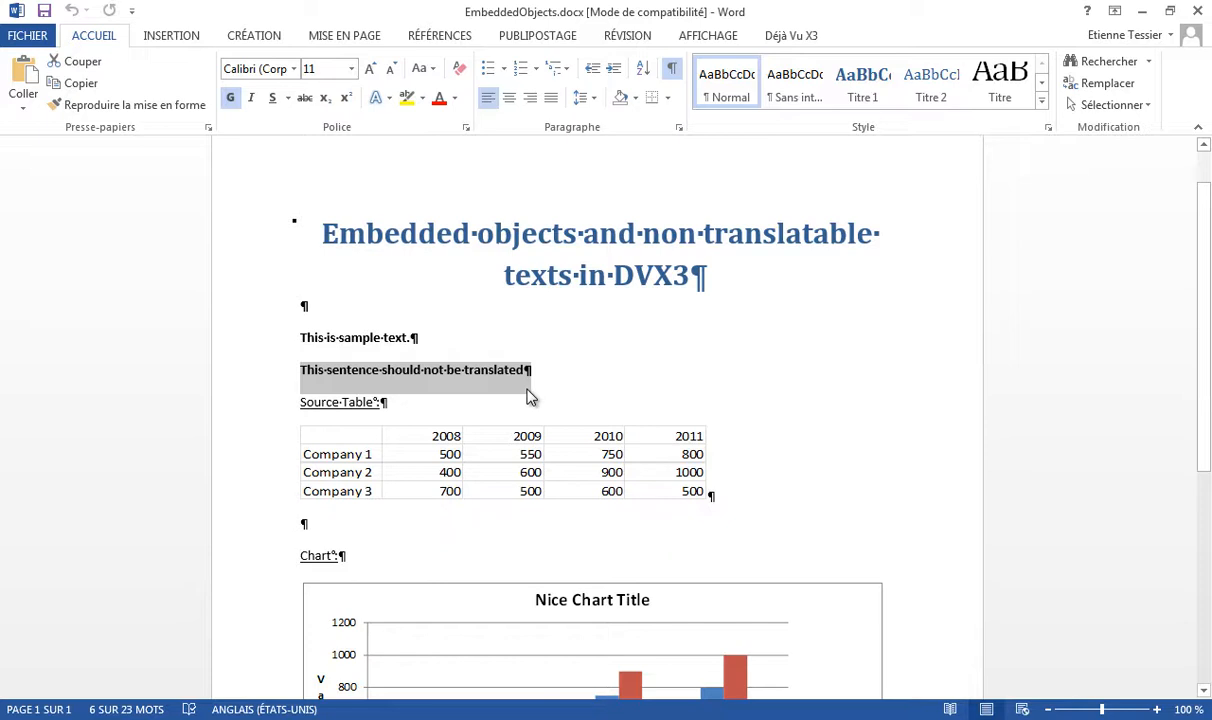
pyautogui.hotkey('ctrl', 'shift', 'h')
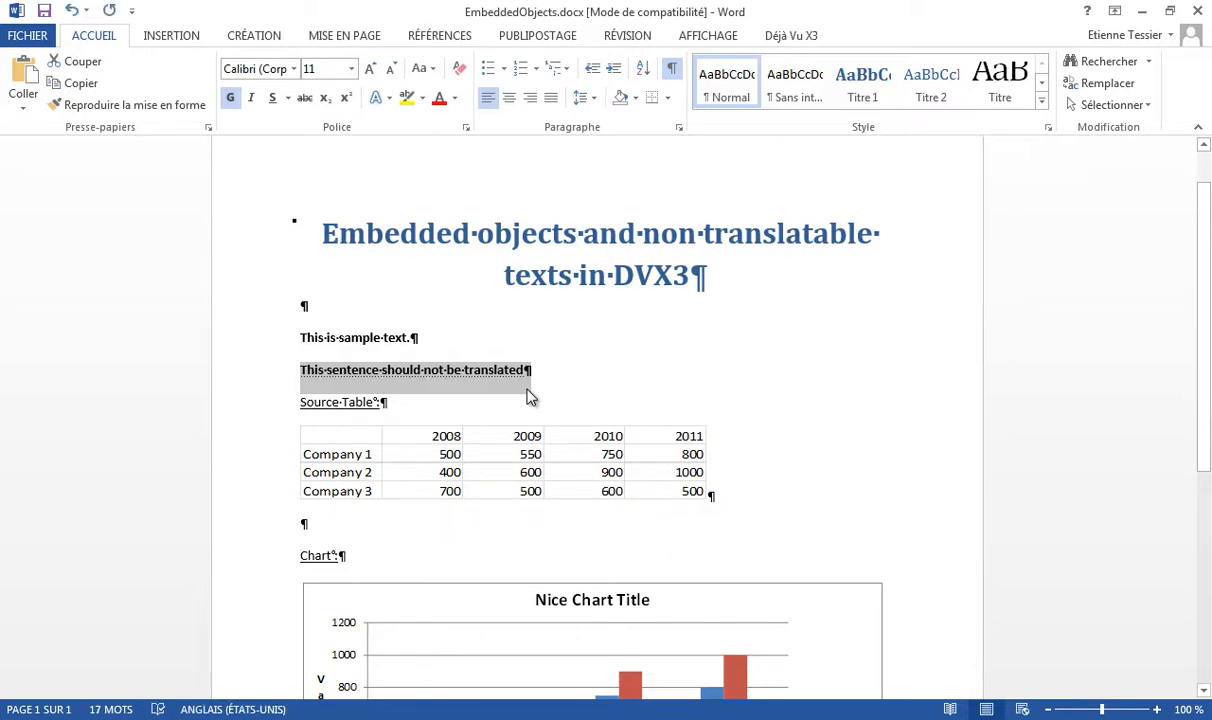
pyautogui.click(560, 386)
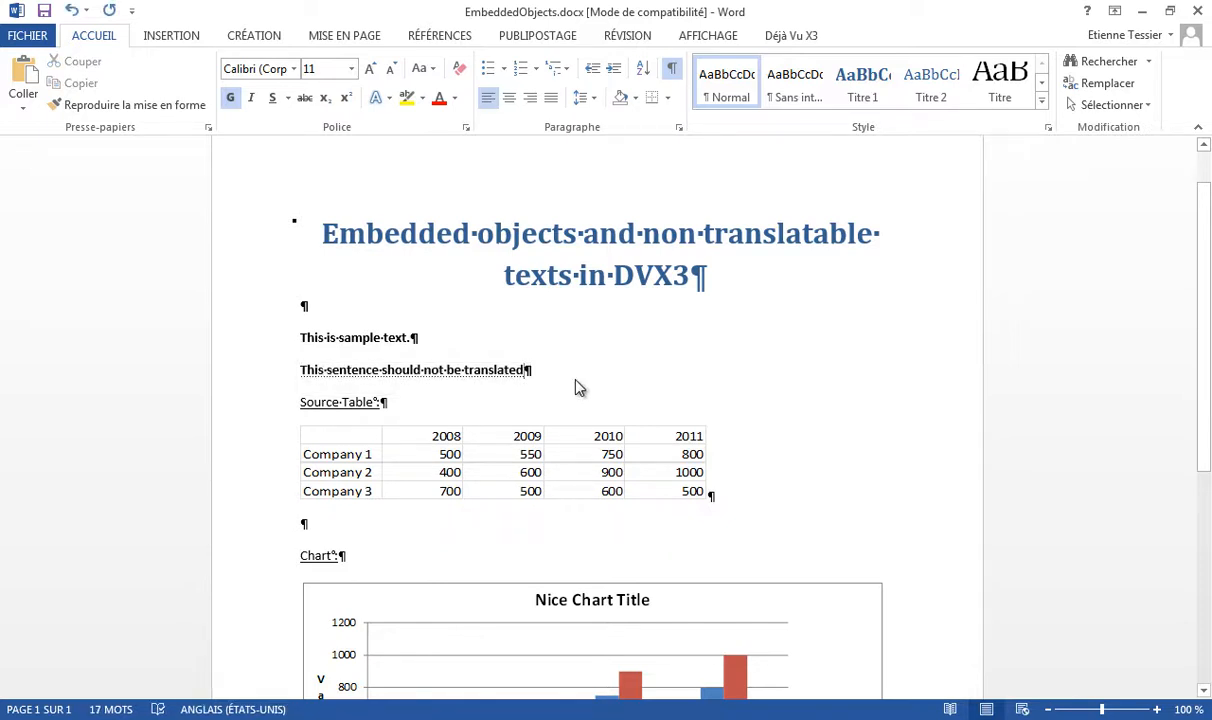
# Check all embedded objects in the document for compatibility with Déjà Vu X3
pyautogui.moveTo(1201, 285); pyautogui.dragTo(1200, 401)
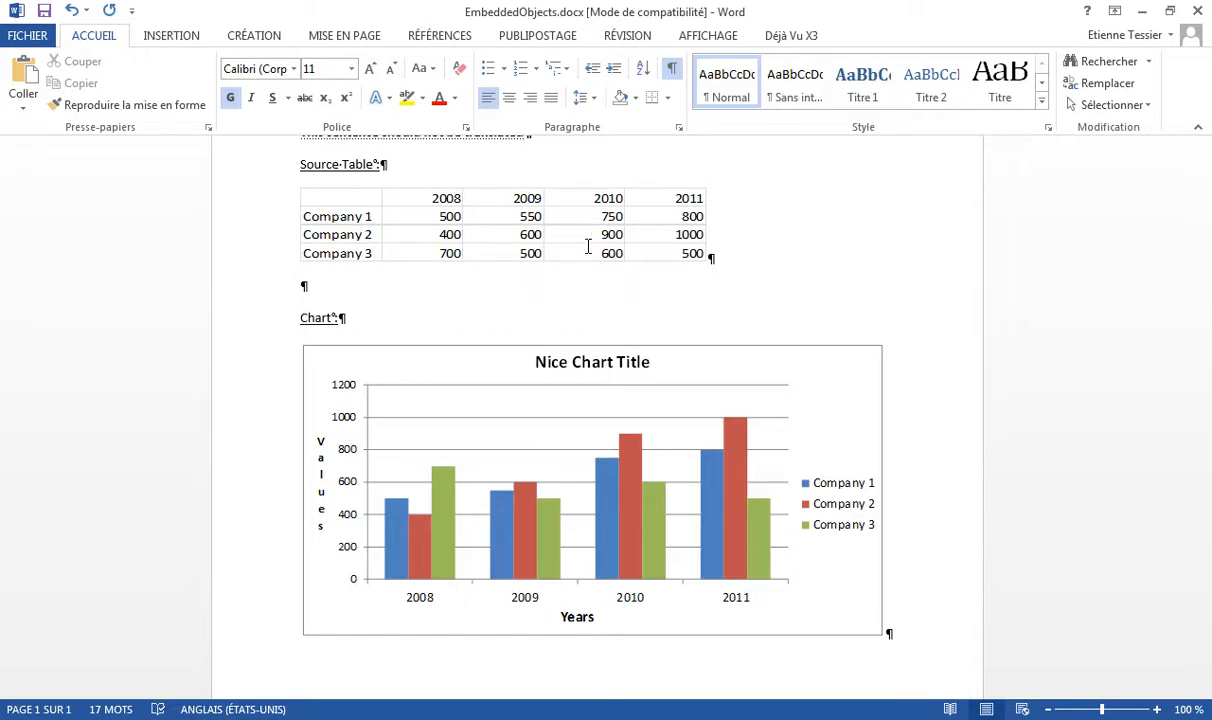
pyautogui.click(809, 42)
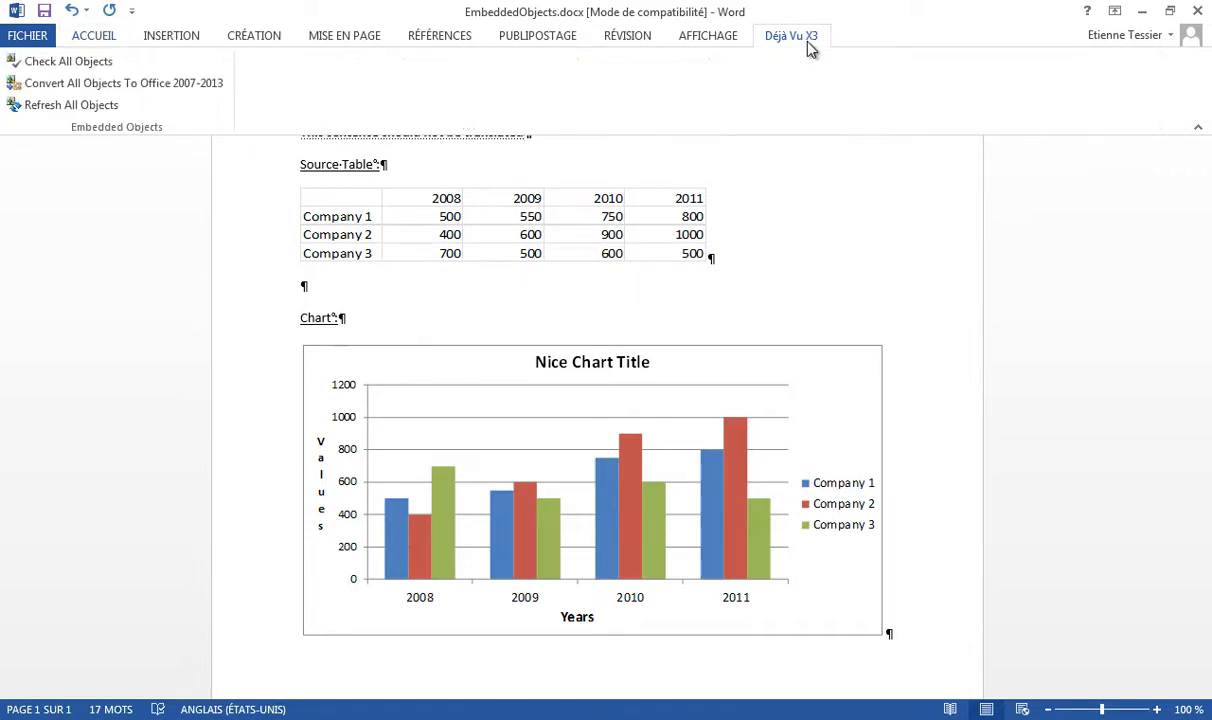
pyautogui.click(93, 73)
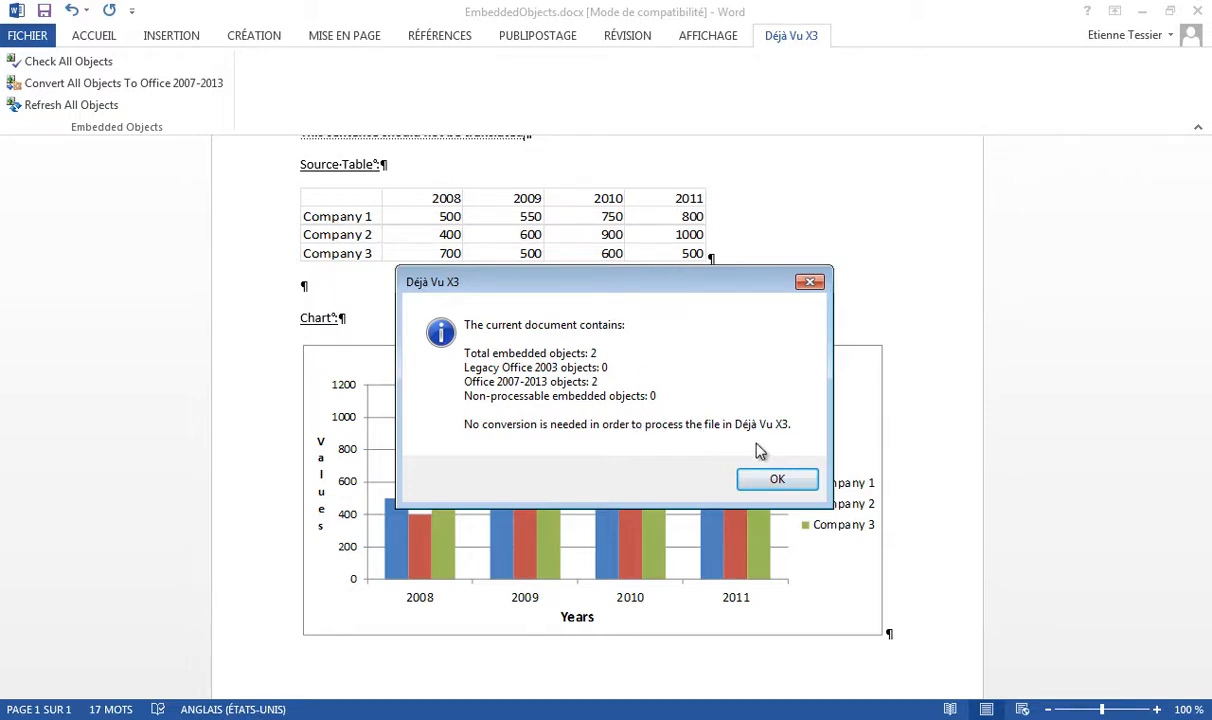
pyautogui.click(775, 482)
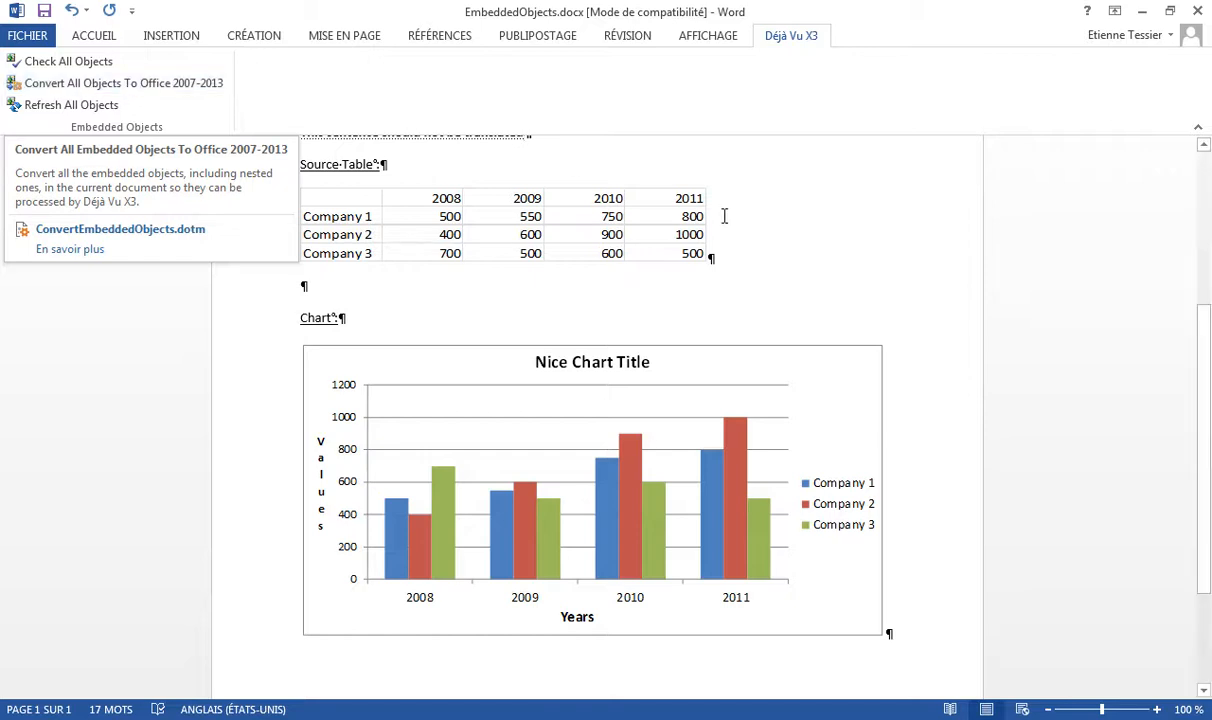
# Save EmbeddedObjects.docx, close it and return to the Déjà Vu X3 project
pyautogui.click(898, 248)
pyautogui.hotkey('ctrl', 's')
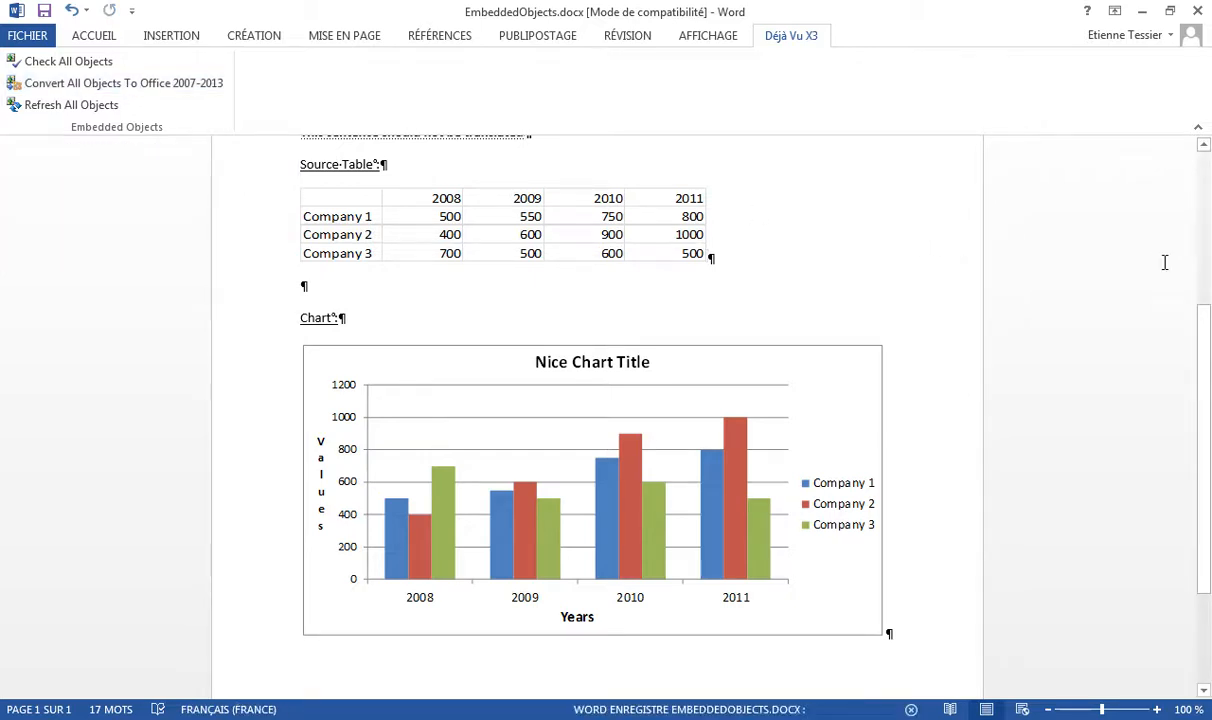
pyautogui.click(1198, 10)
pyautogui.click(1198, 10)
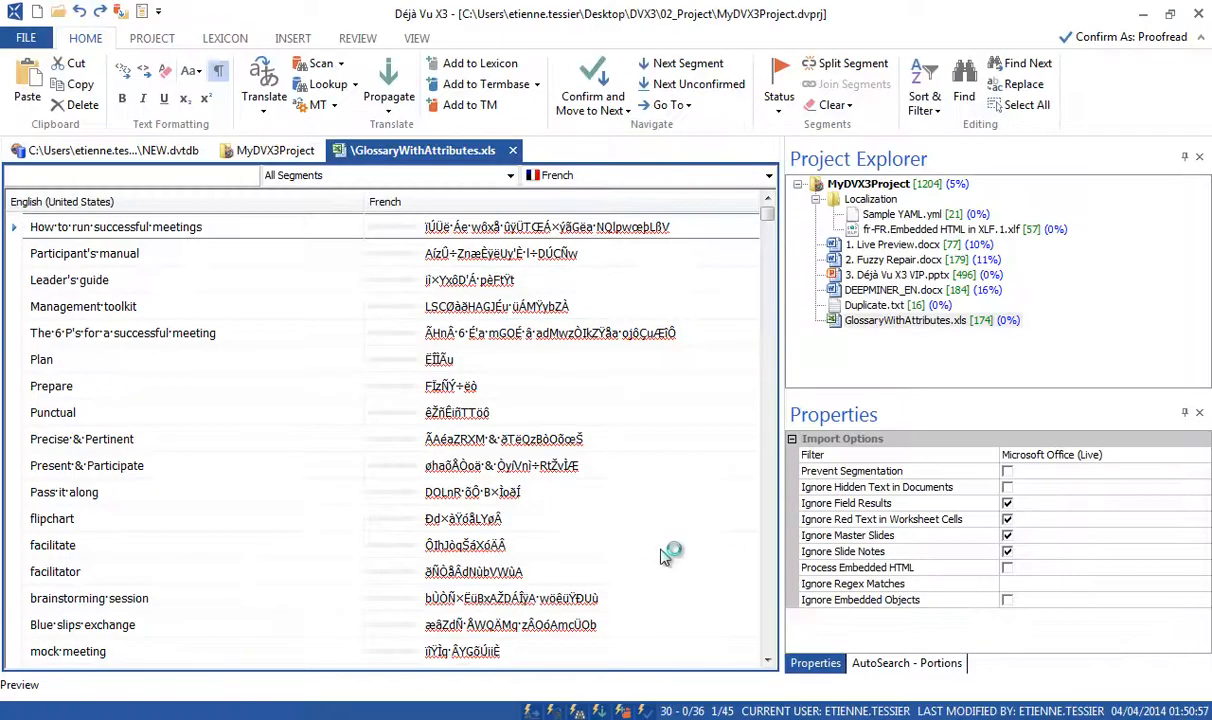
# Add EmbeddedObjects.docx from the New folder to MyDVX3Project
pyautogui.rightClick(884, 371)
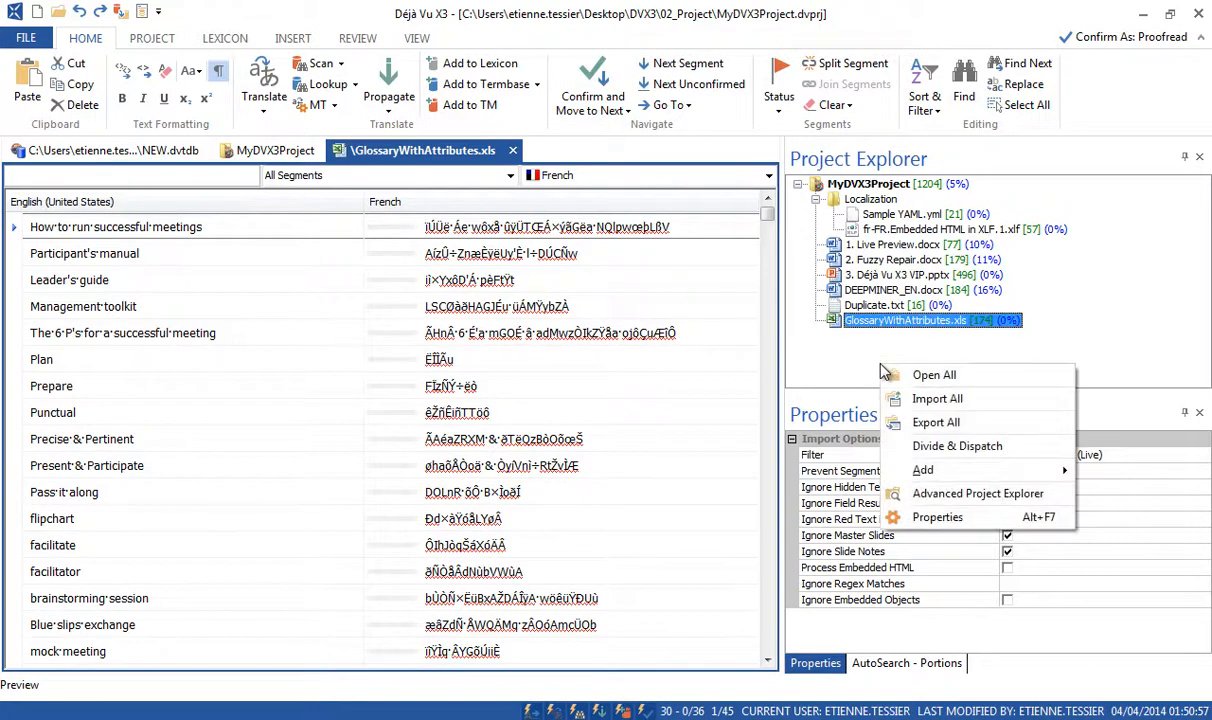
pyautogui.moveTo(930, 470)
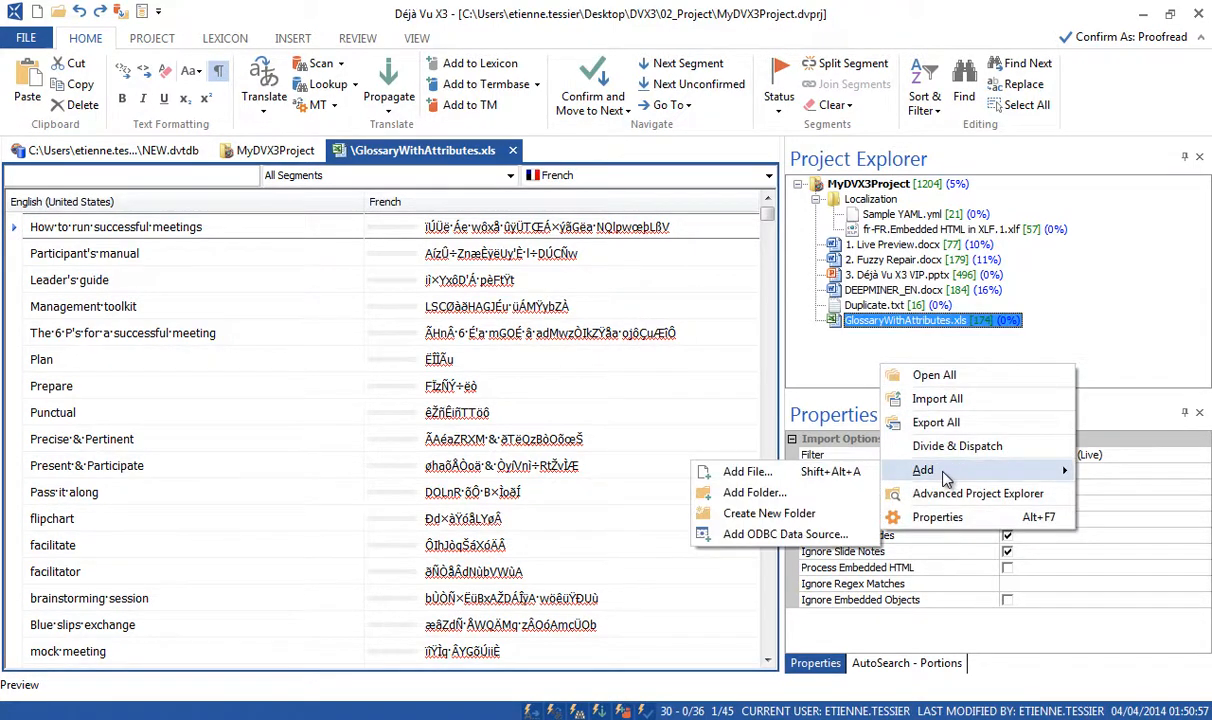
pyautogui.click(823, 474)
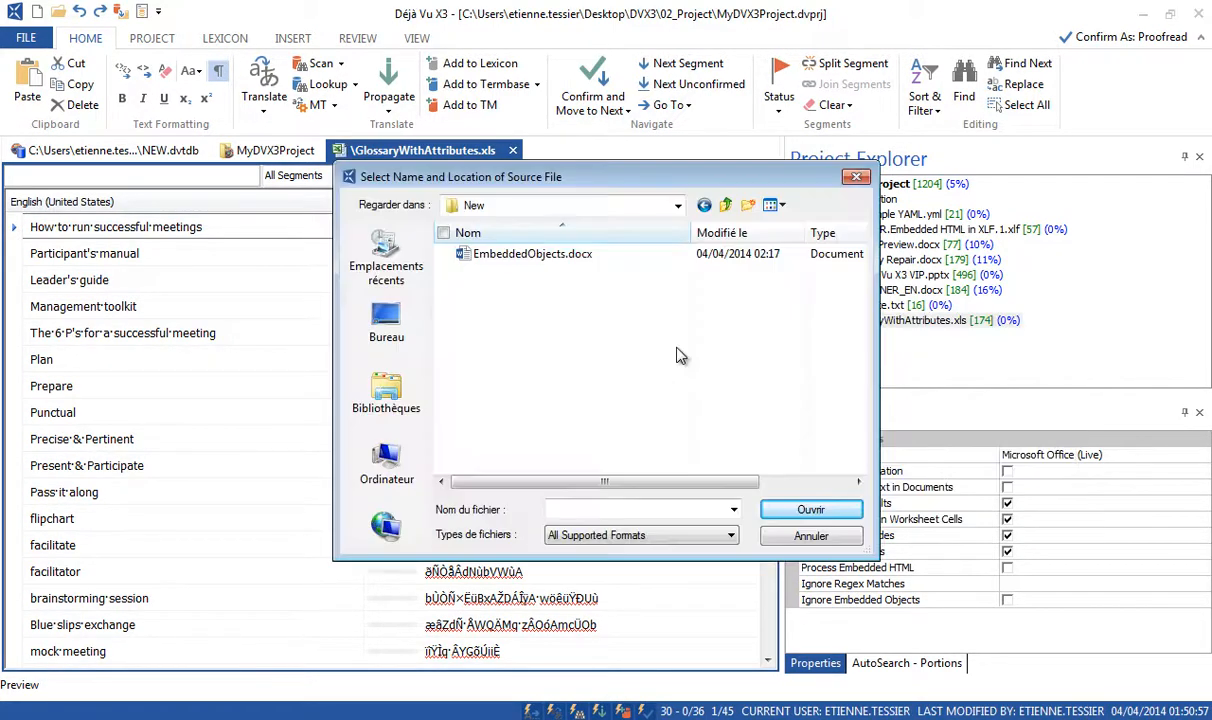
pyautogui.doubleClick(540, 256)
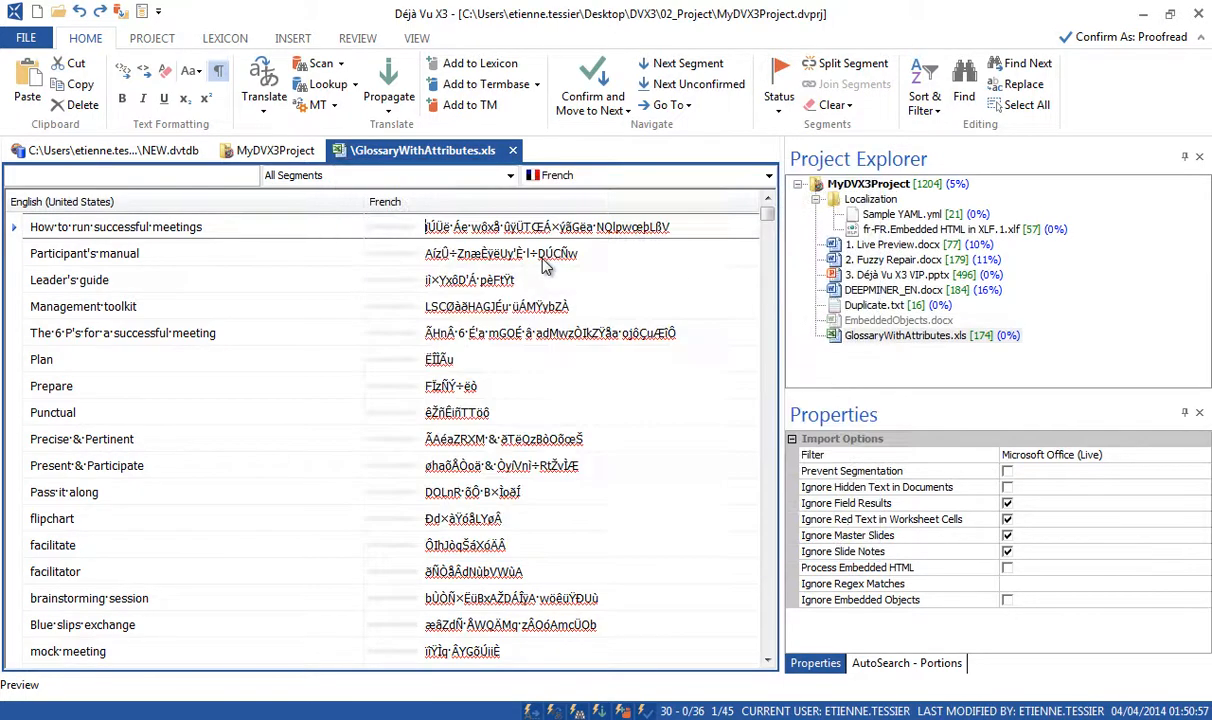
# Enable Ignore Hidden Text in Documents for EmbeddedObjects.docx and import the file
pyautogui.click(938, 321)
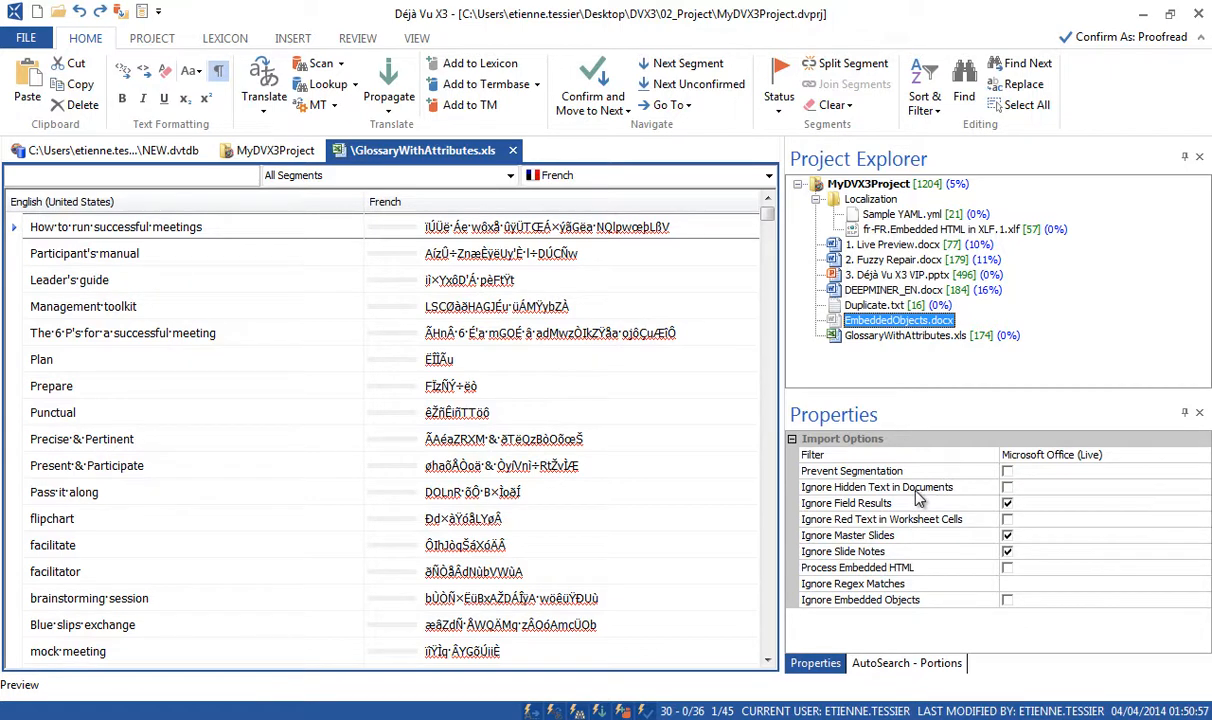
pyautogui.click(1007, 488)
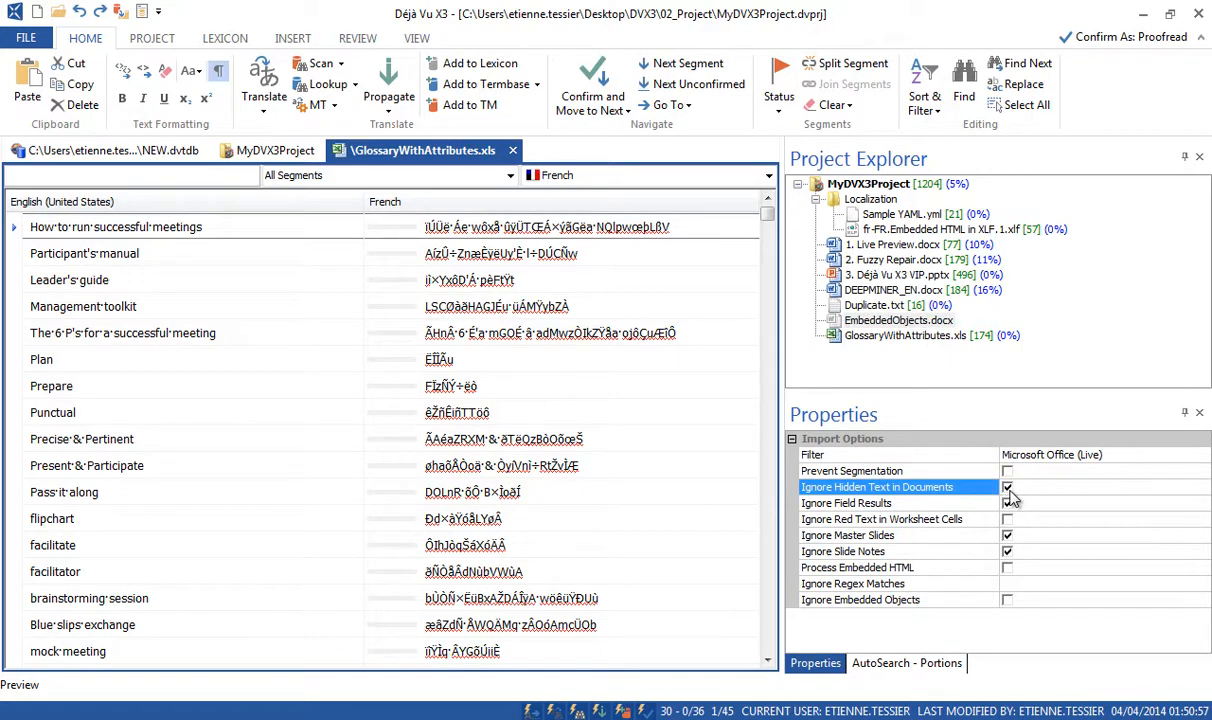
pyautogui.rightClick(904, 323)
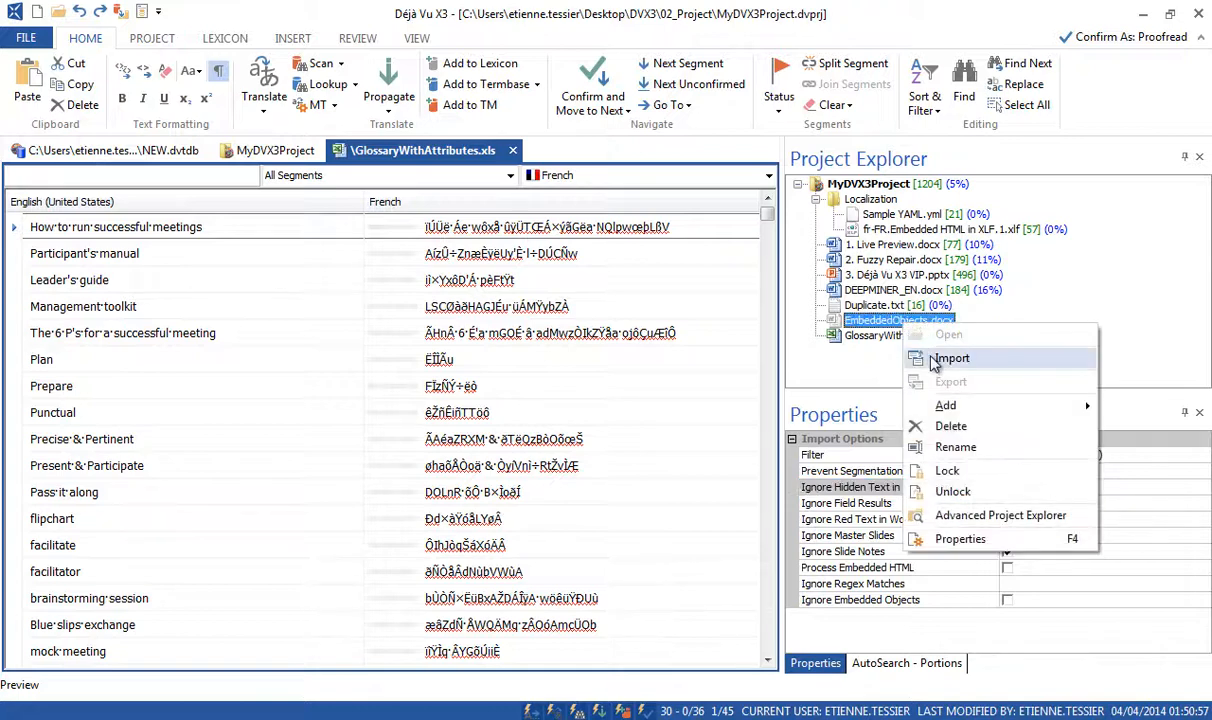
pyautogui.click(940, 355)
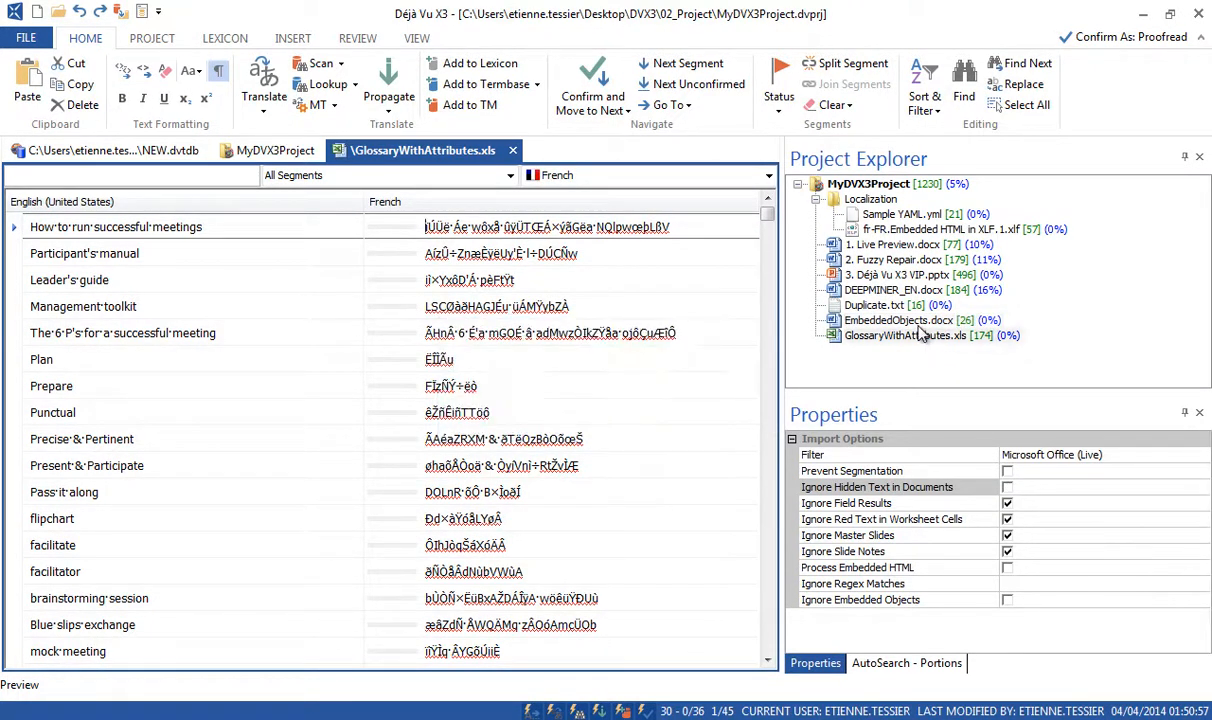
# Open the imported EmbeddedObjects.docx and pseudotranslate the current file into French with random strings
pyautogui.doubleClick(917, 326)
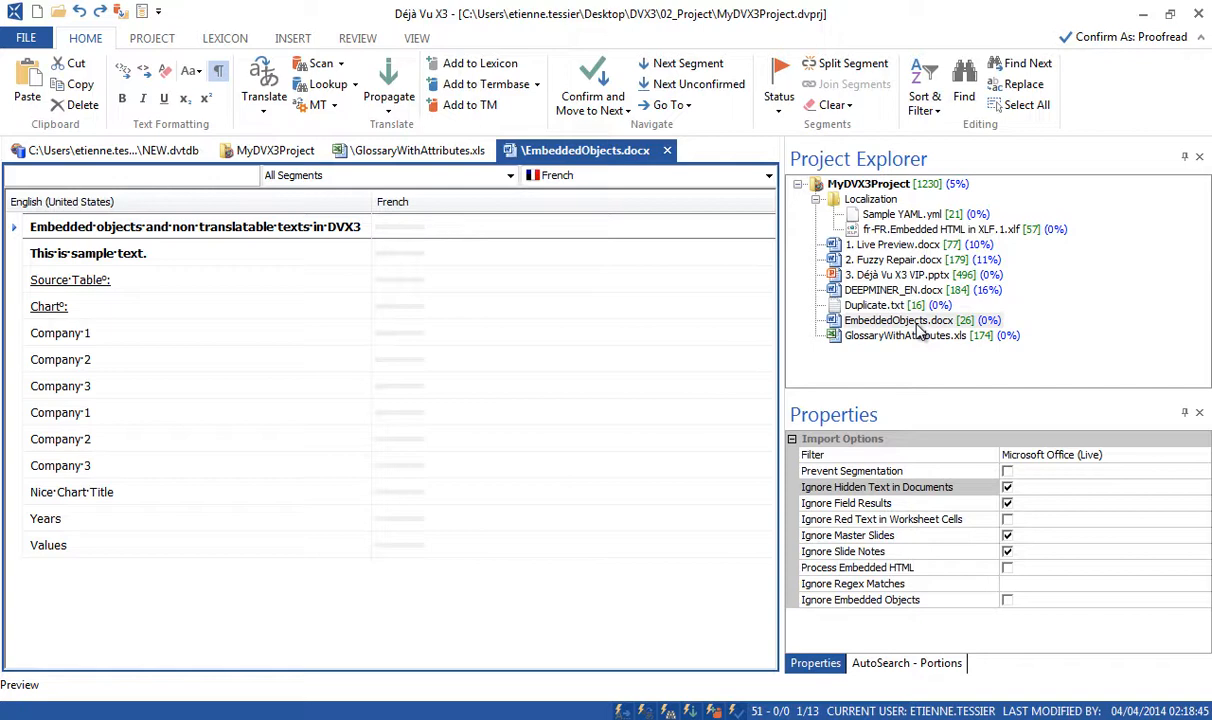
pyautogui.click(153, 40)
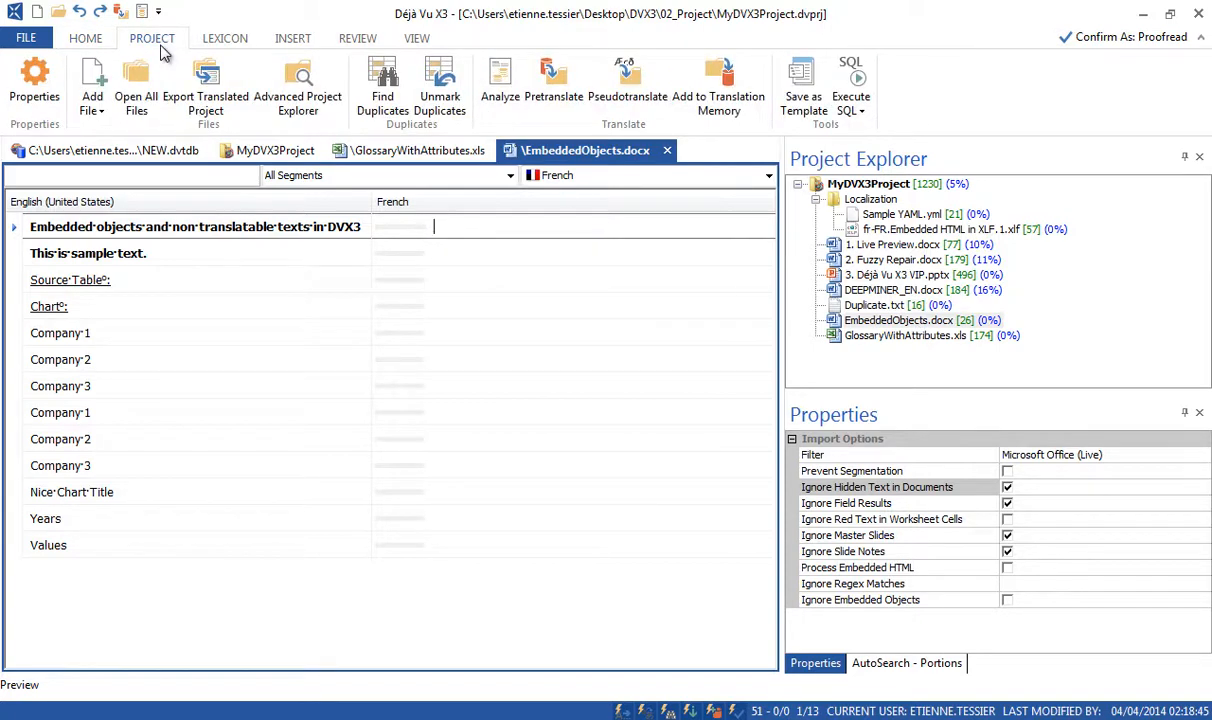
pyautogui.click(622, 100)
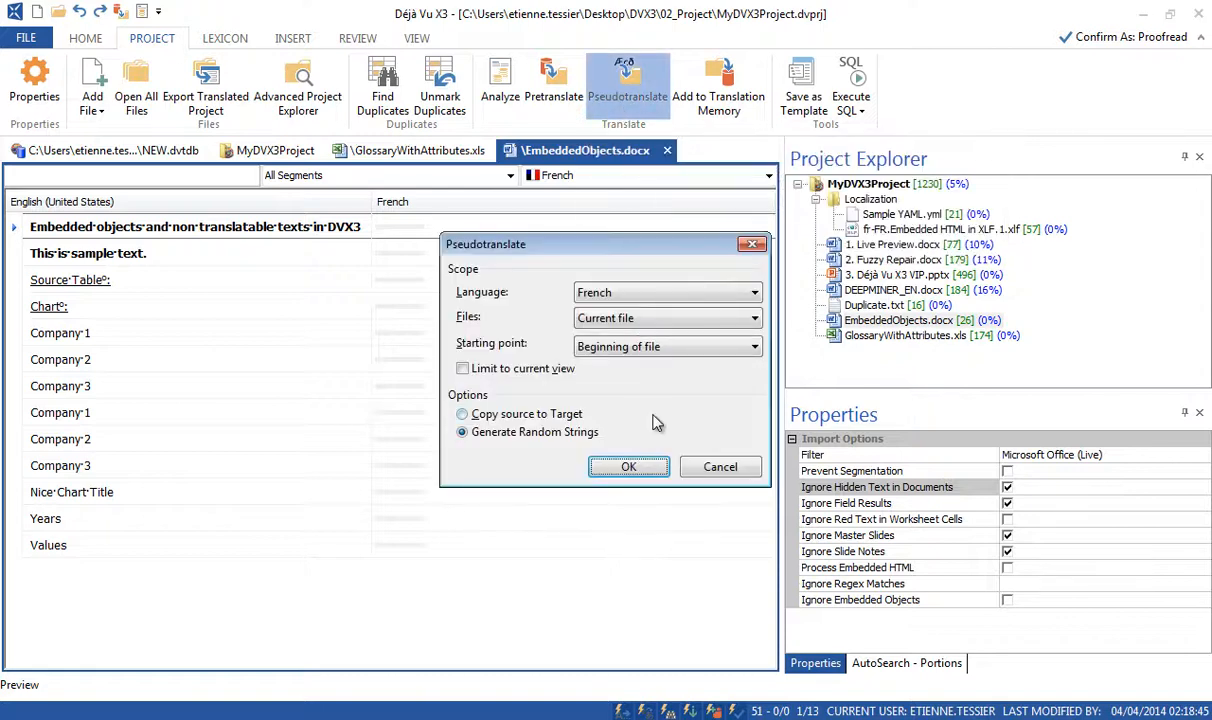
pyautogui.click(628, 466)
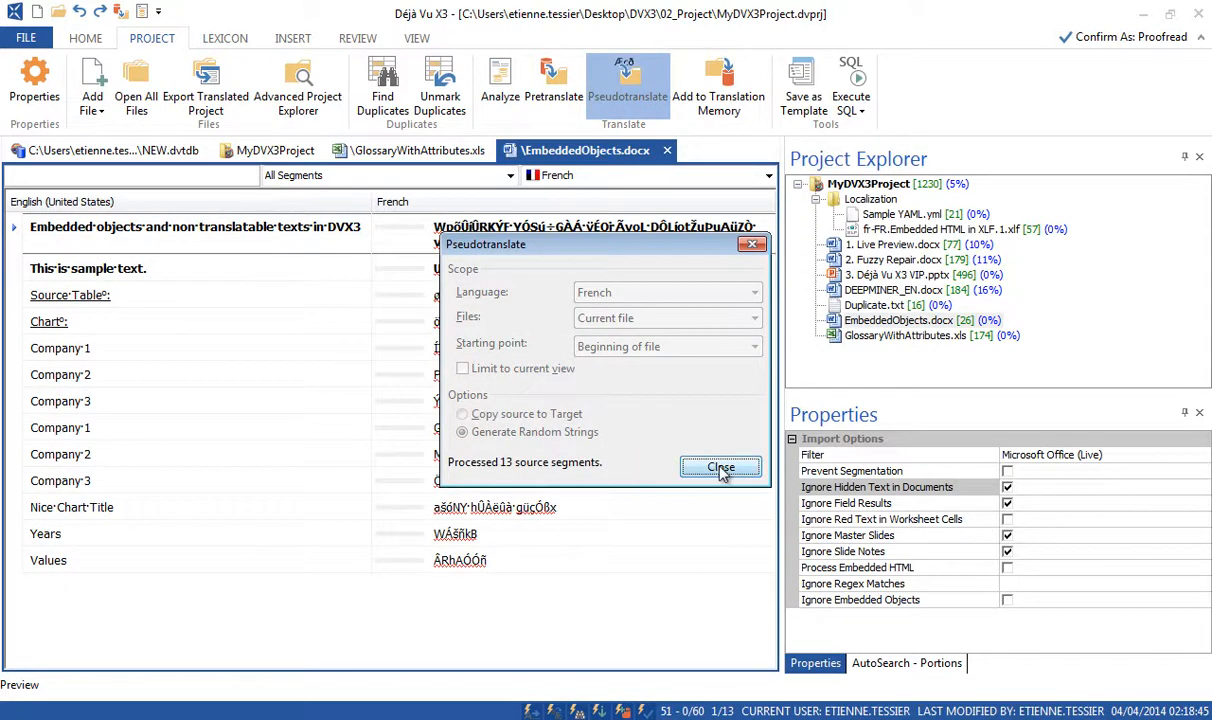
pyautogui.click(720, 467)
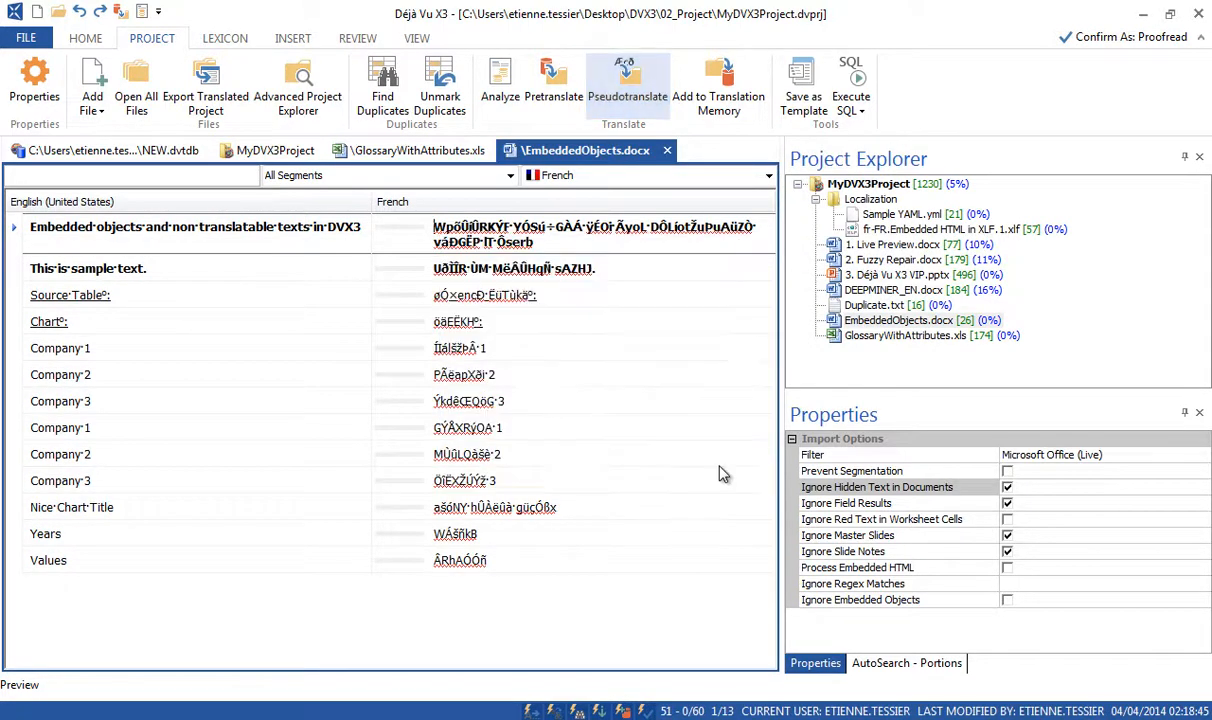
# Export the French version of EmbeddedObjects.docx to the 01_Source Files folder
pyautogui.rightClick(889, 322)
pyautogui.click(932, 379)
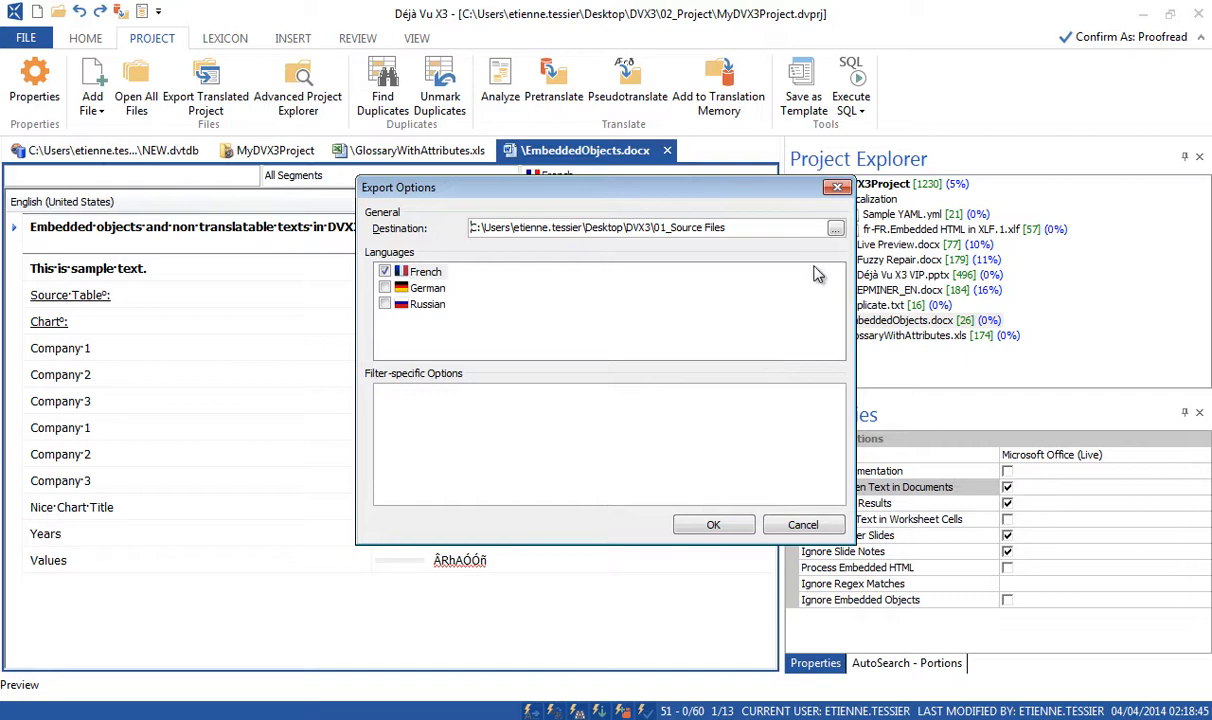
pyautogui.click(716, 530)
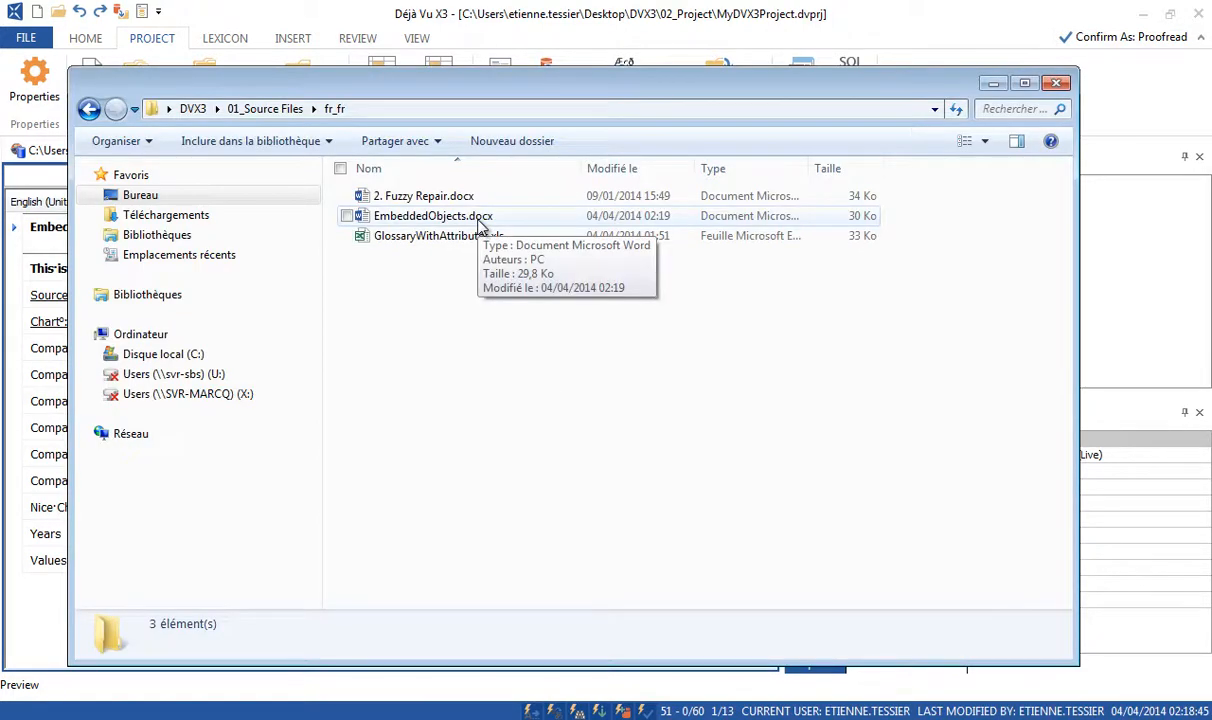
# Open the exported EmbeddedObjects.docx from the fr_fr folder in Word and refresh all its embedded objects
pyautogui.doubleClick(481, 223)
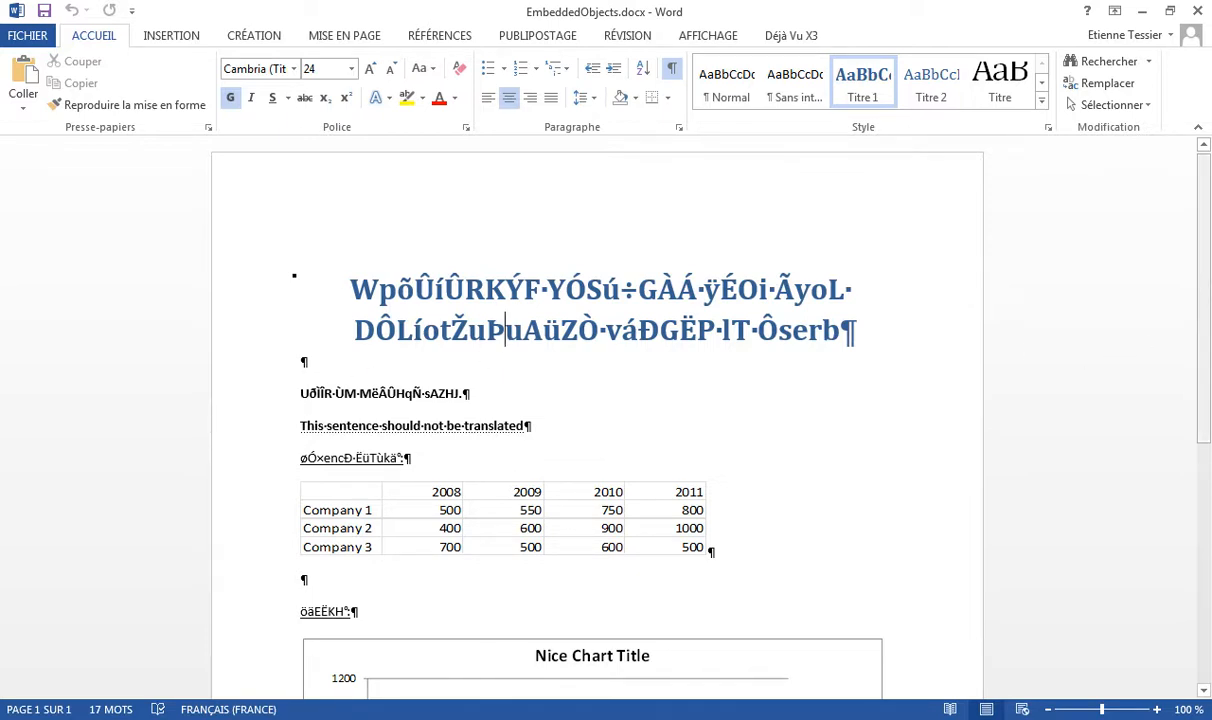
pyautogui.moveTo(1204, 273); pyautogui.dragTo(1204, 413)
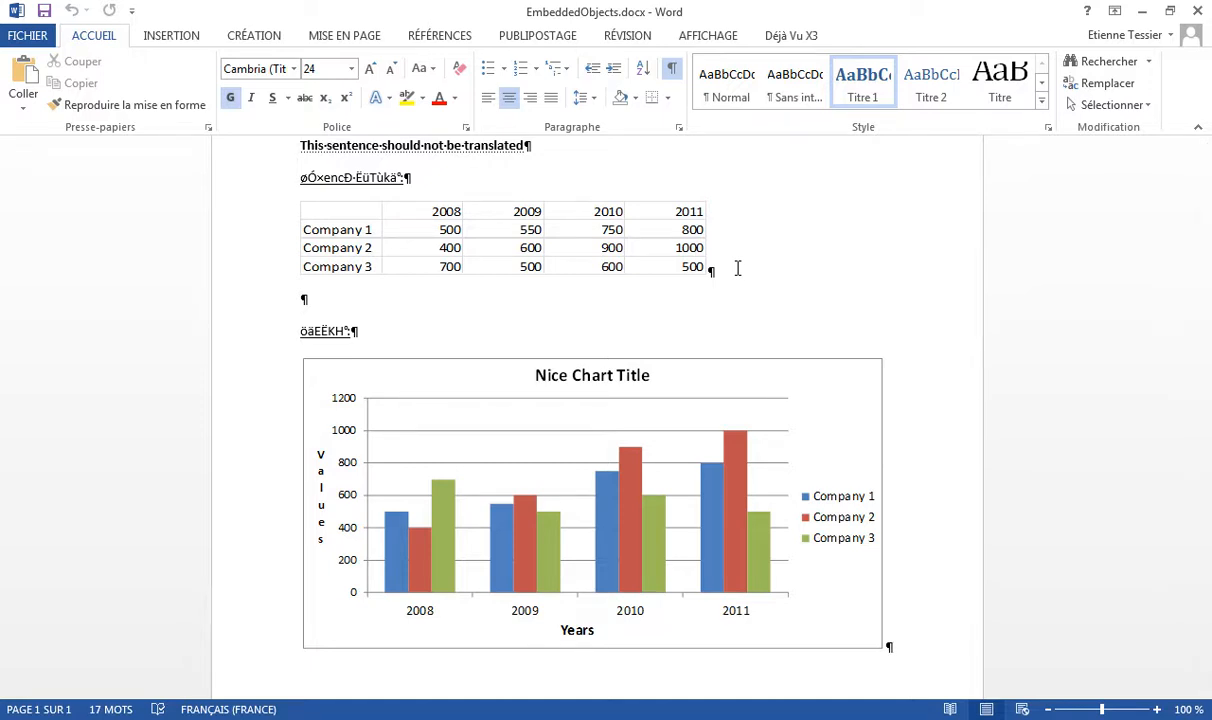
pyautogui.click(801, 38)
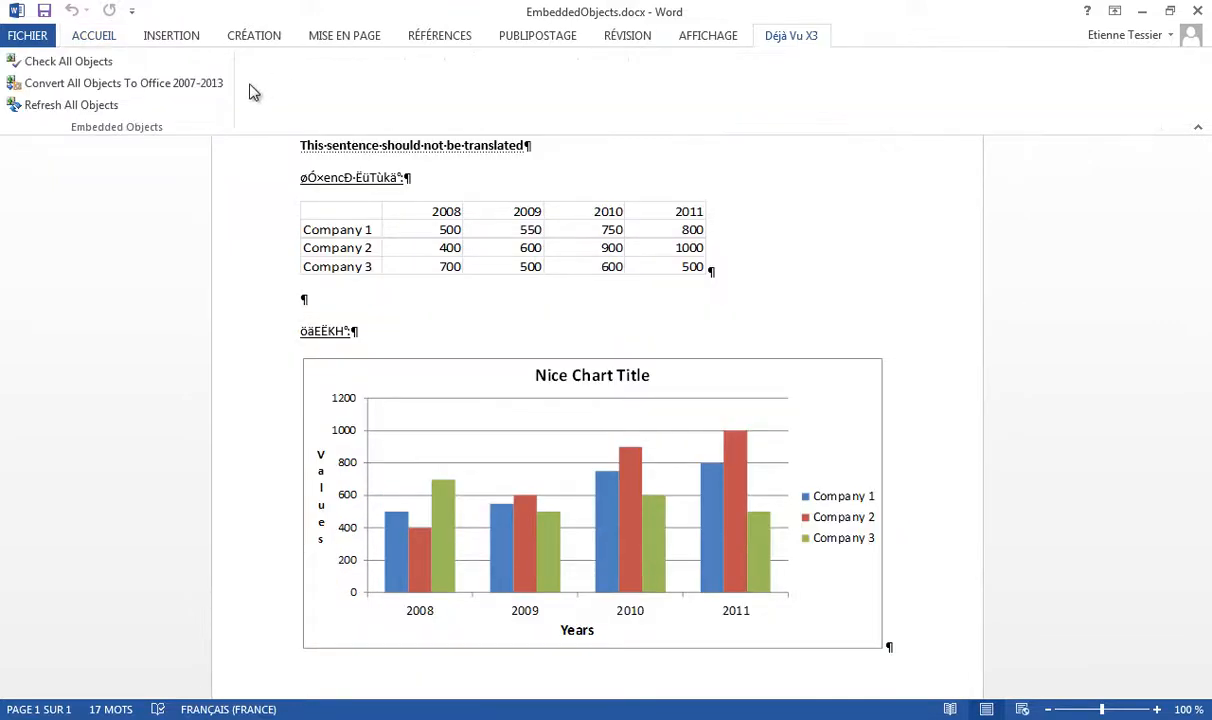
pyautogui.click(115, 112)
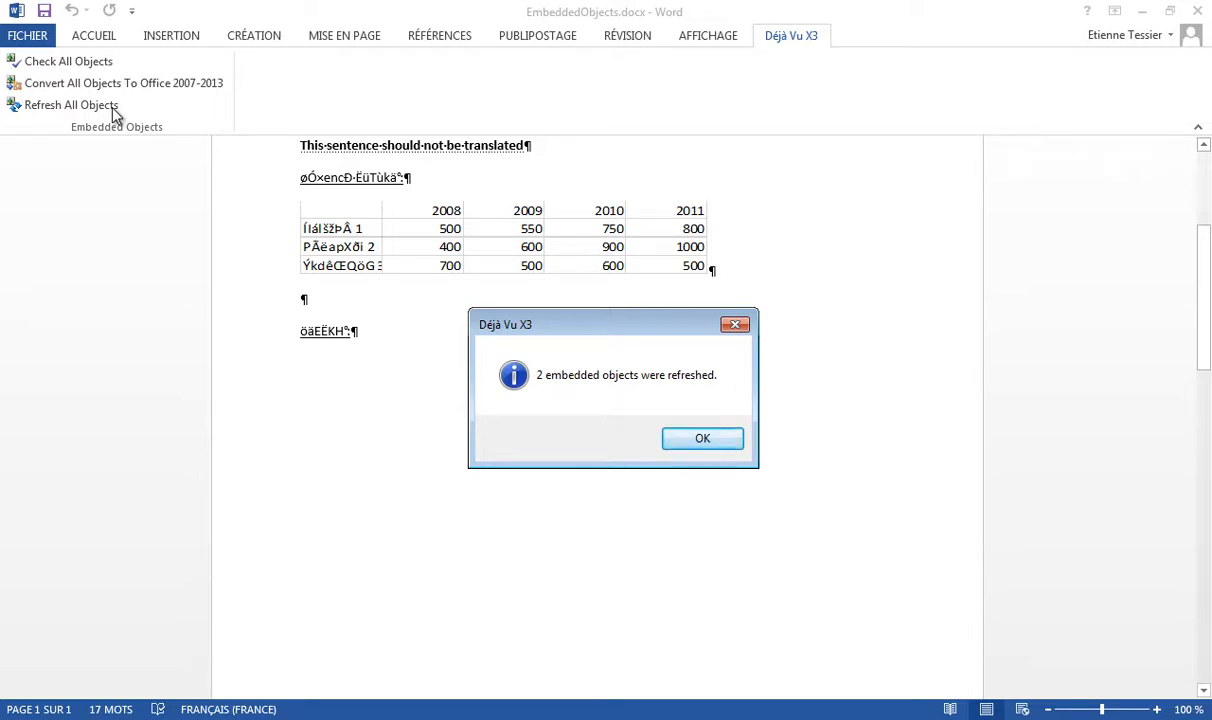
pyautogui.click(705, 440)
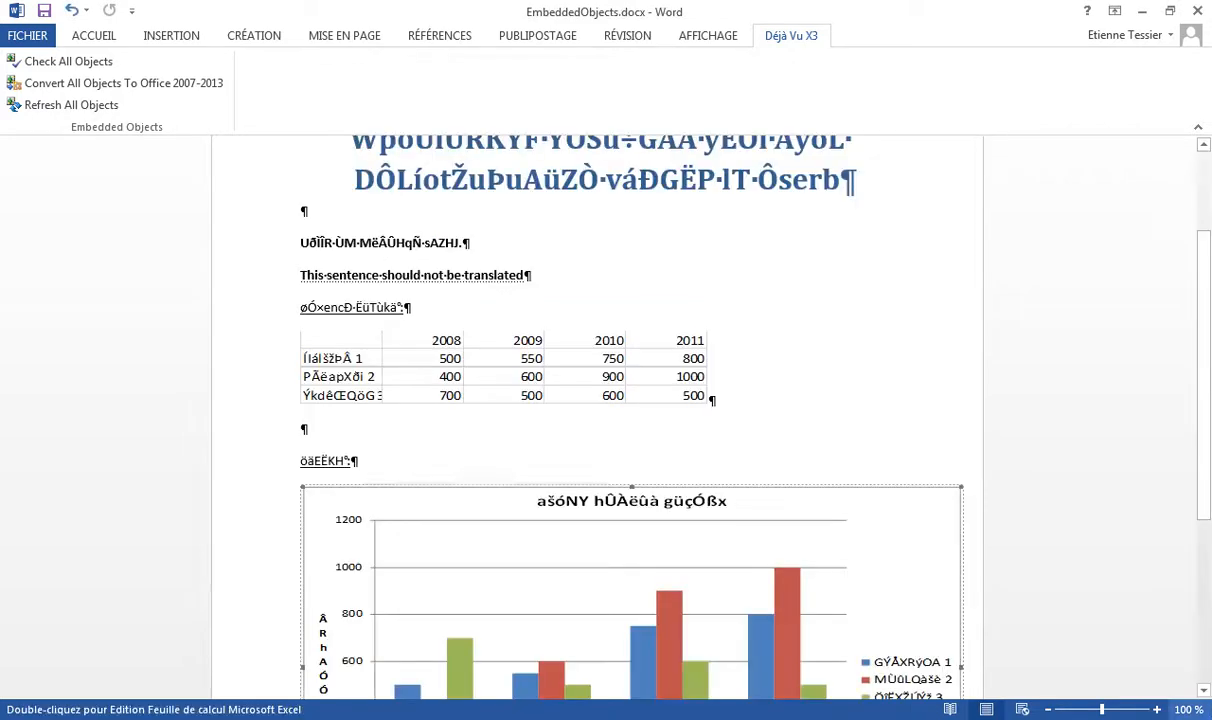
# Examine the pseudotranslated labels in the refreshed source table and the chart's title, axes and legend
pyautogui.click(1204, 691)
pyautogui.click(1204, 691)
pyautogui.click(1204, 691)
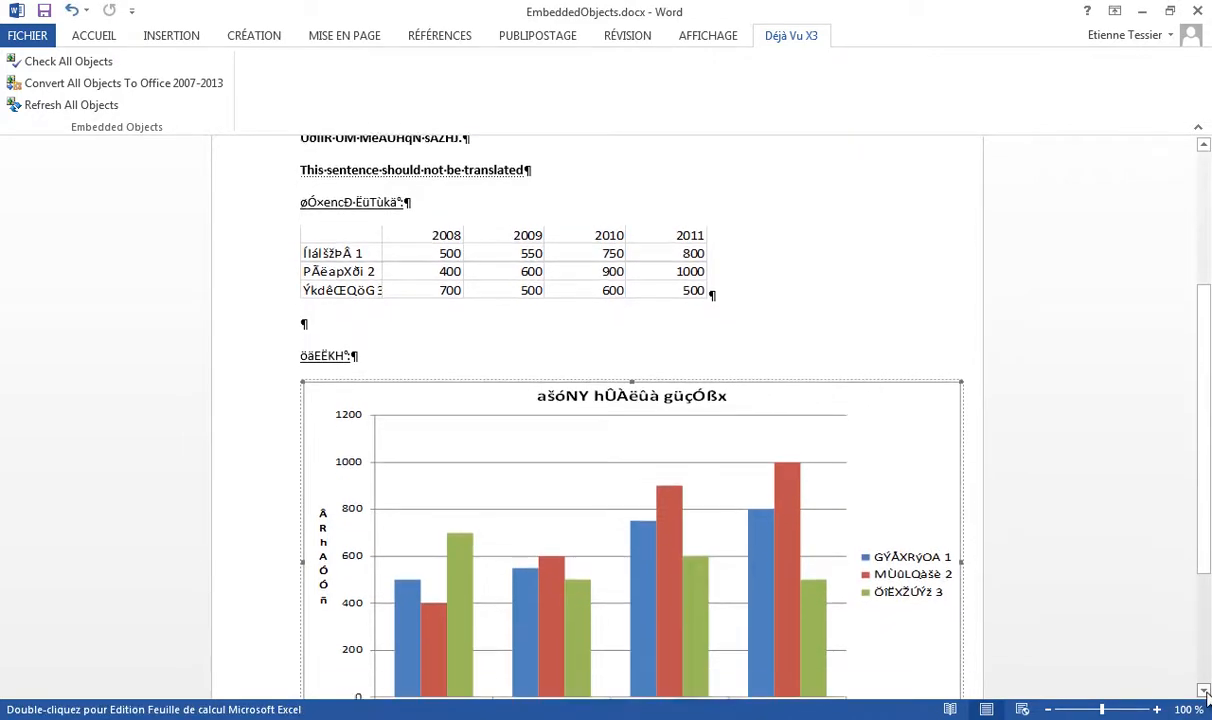
pyautogui.click(1204, 691)
pyautogui.click(1204, 691)
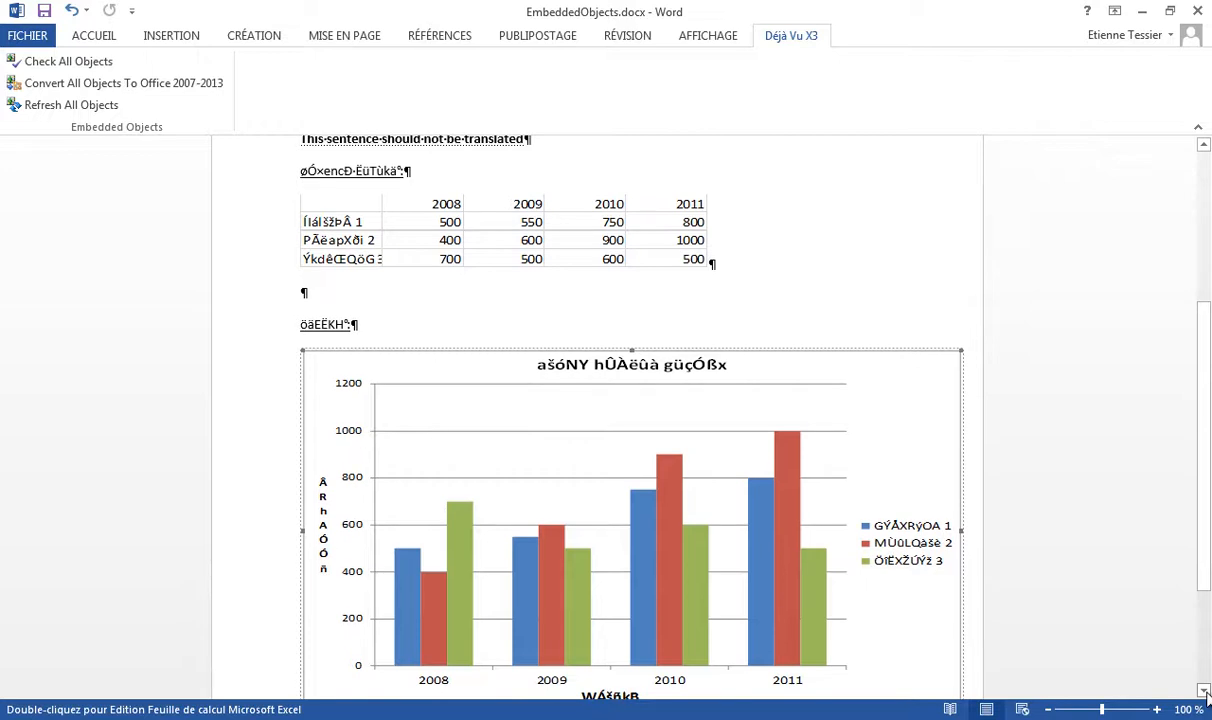
pyautogui.click(1204, 691)
pyautogui.click(1204, 691)
pyautogui.click(1204, 691)
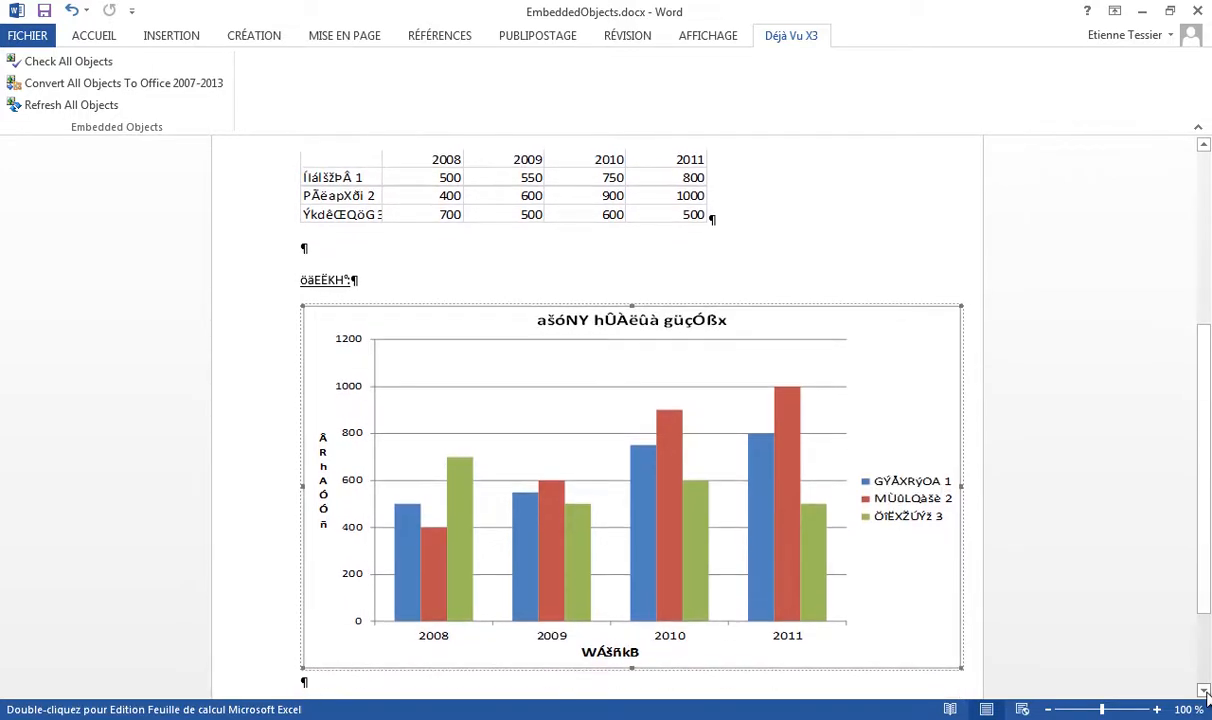
pyautogui.click(1204, 691)
pyautogui.click(1204, 691)
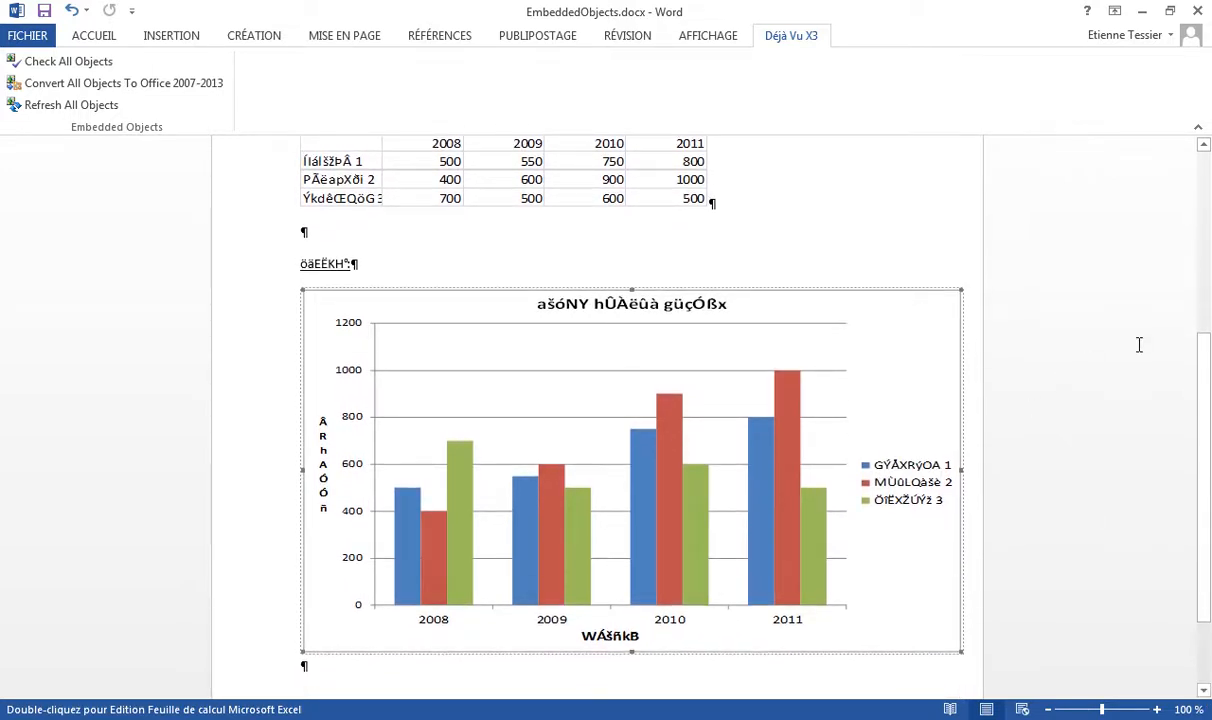
# Close the exported Word document and open DEEPMINER_EN.docx in the Déjà Vu X3 project
pyautogui.click(1197, 10)
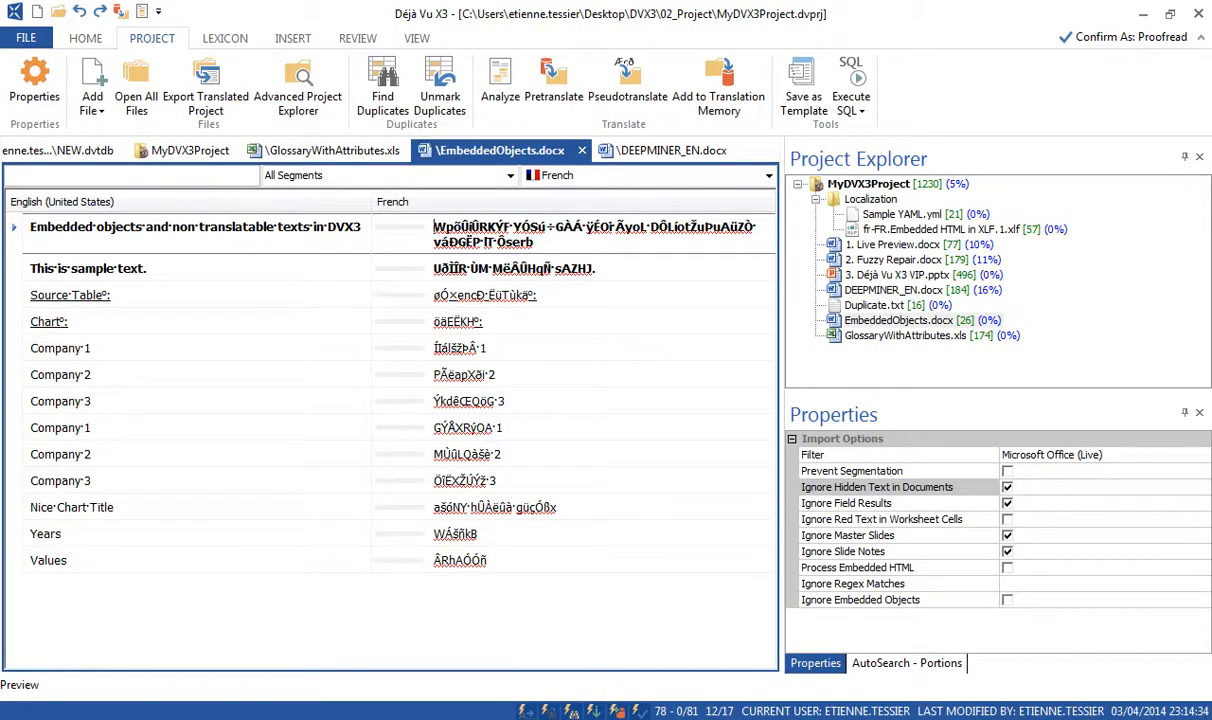
pyautogui.doubleClick(900, 290)
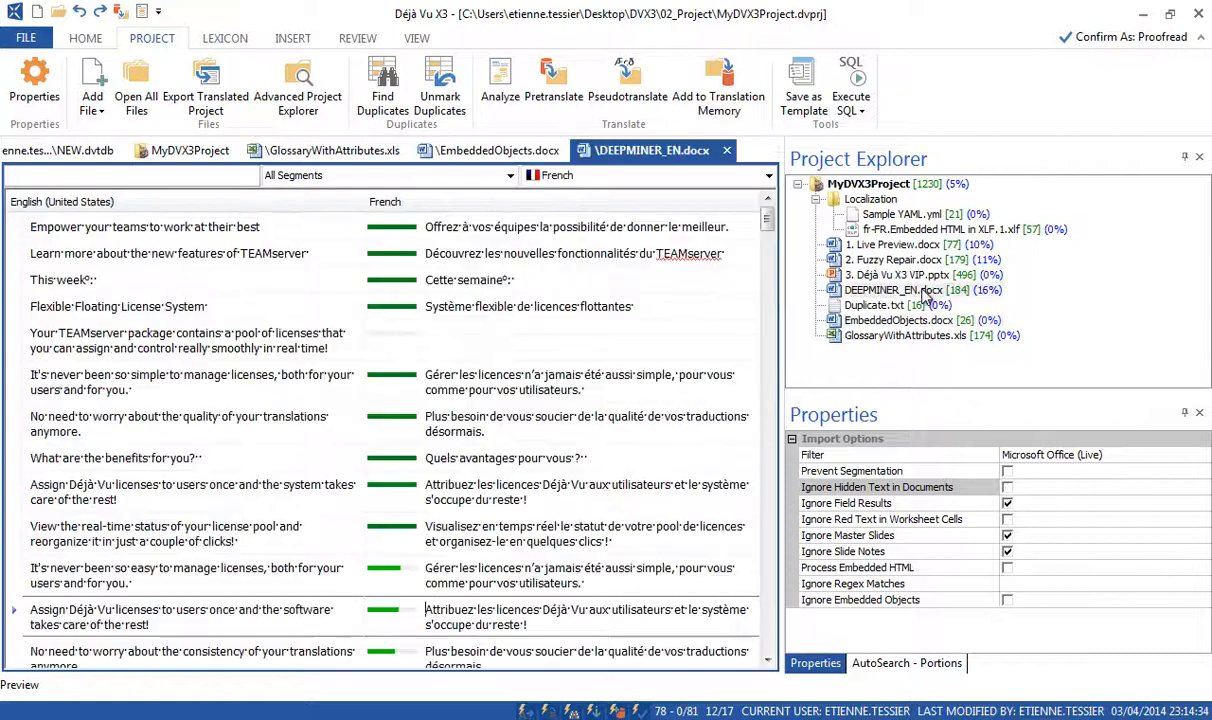
# Show the AutoSearch portions for the untranslated TEAMserver package segment and limit whole-segment machine translation results to segments without Translation Memory matches
pyautogui.click(600, 330)
pyautogui.click(858, 662)
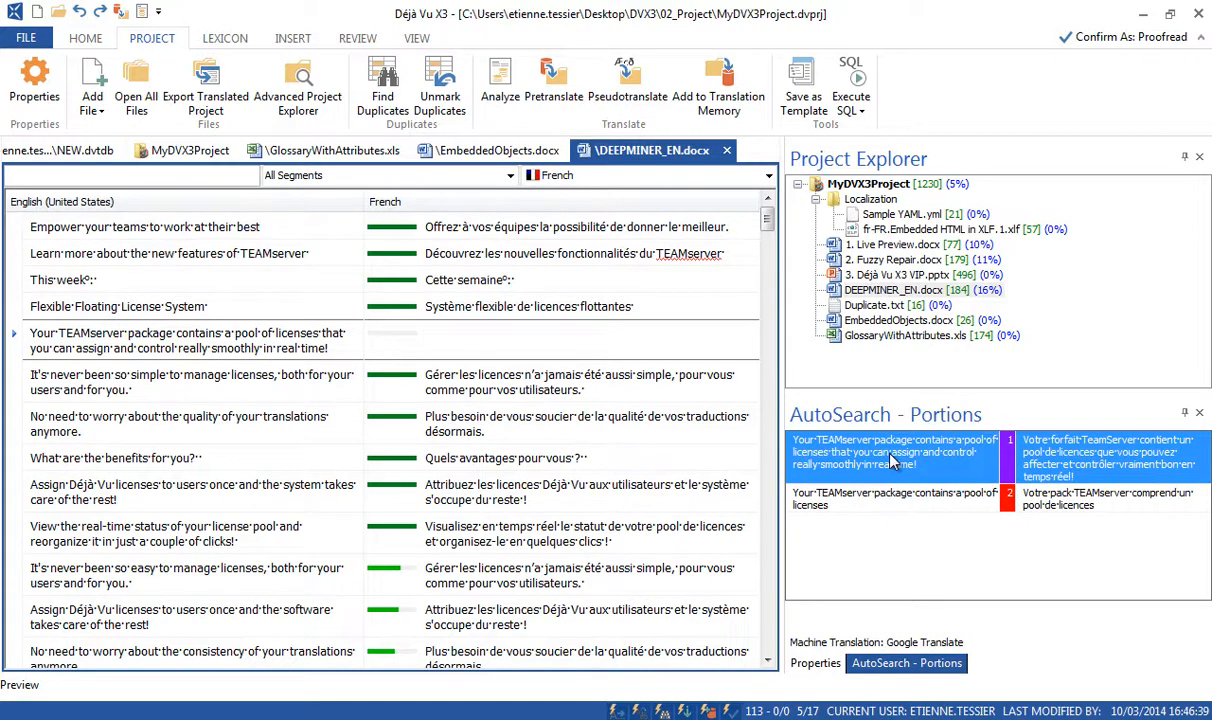
pyautogui.click(26, 38)
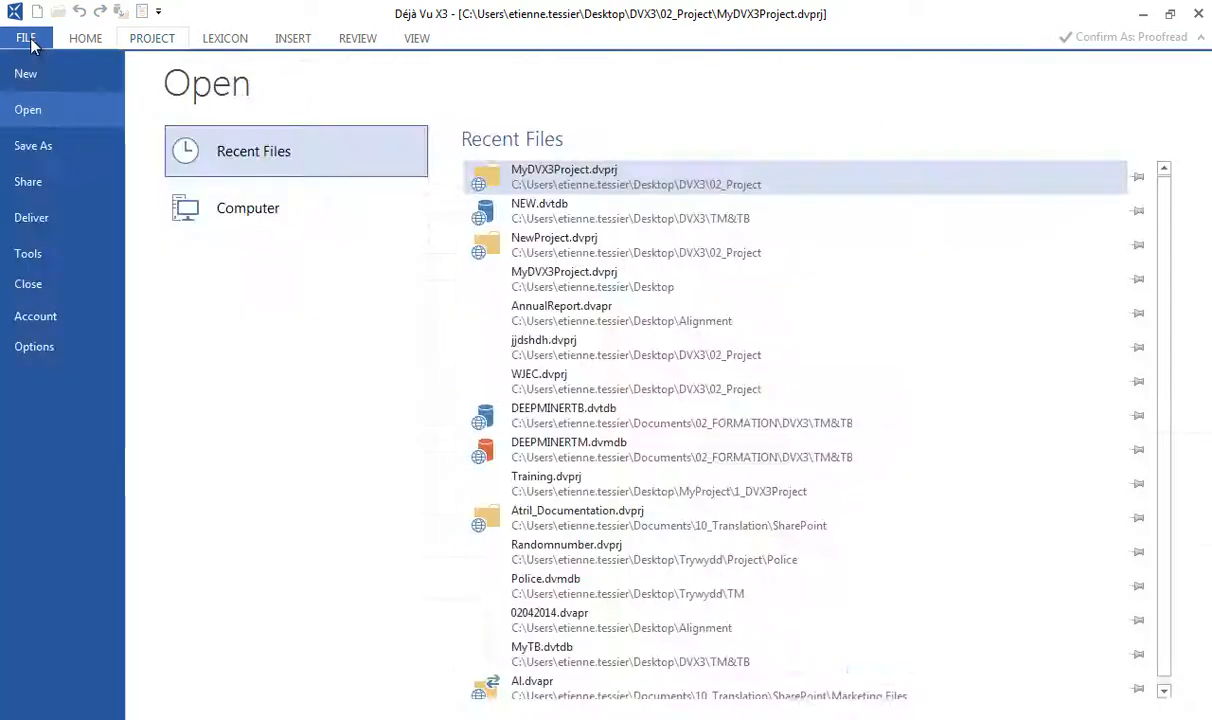
pyautogui.click(64, 342)
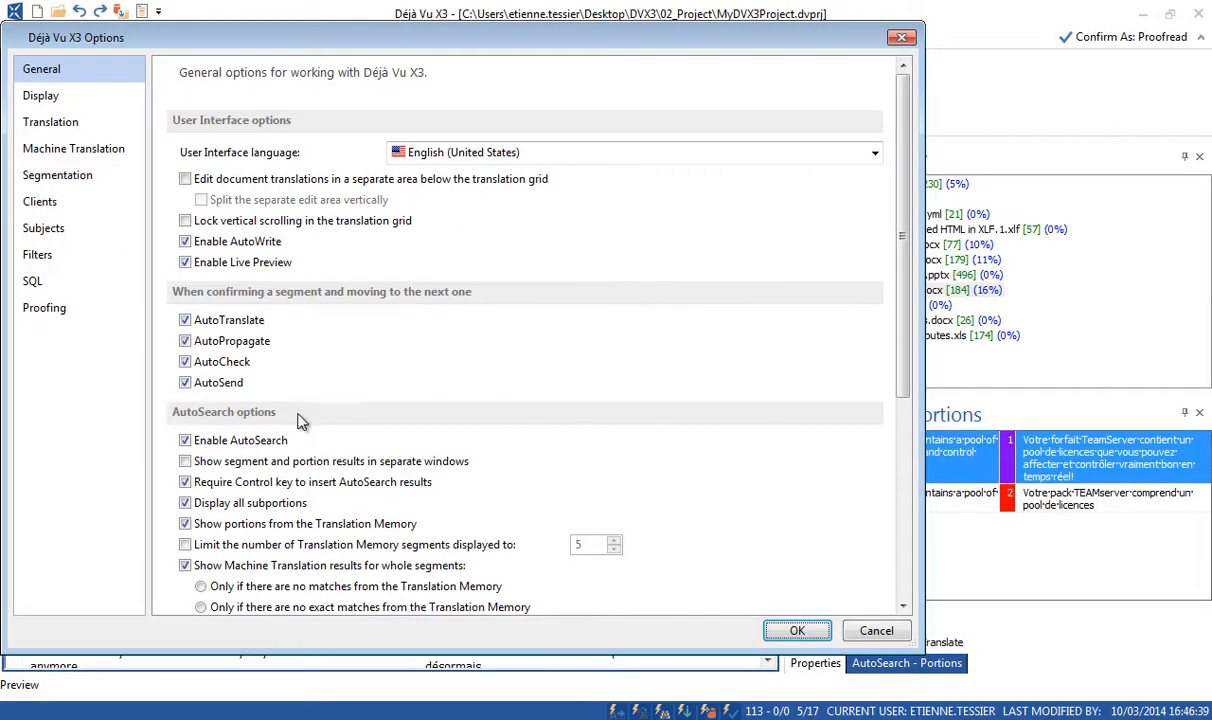
pyautogui.scroll(-5, 906, 281)
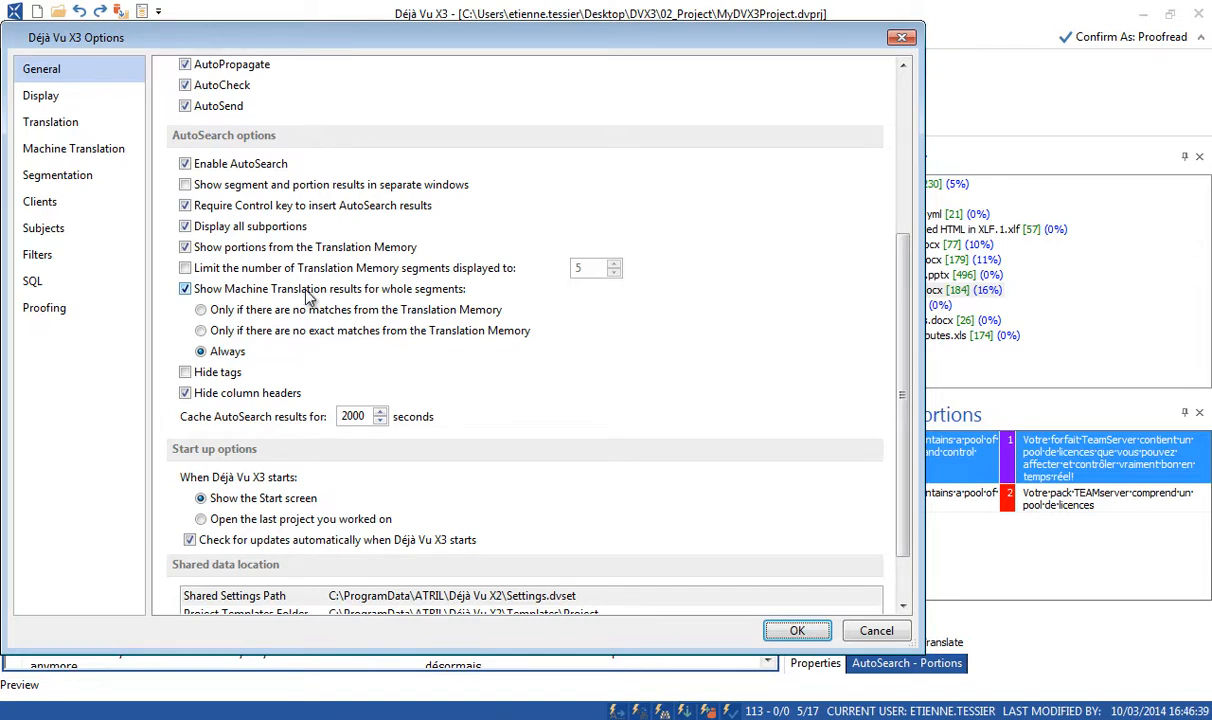
pyautogui.click(203, 309)
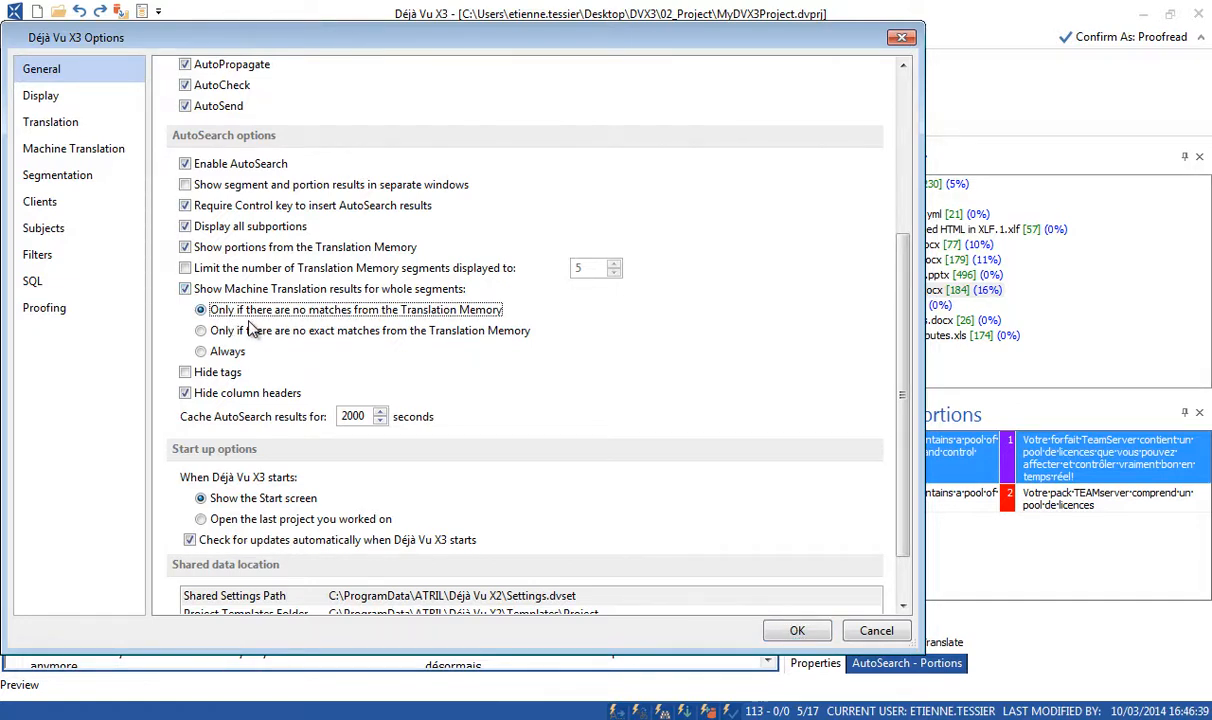
pyautogui.click(204, 330)
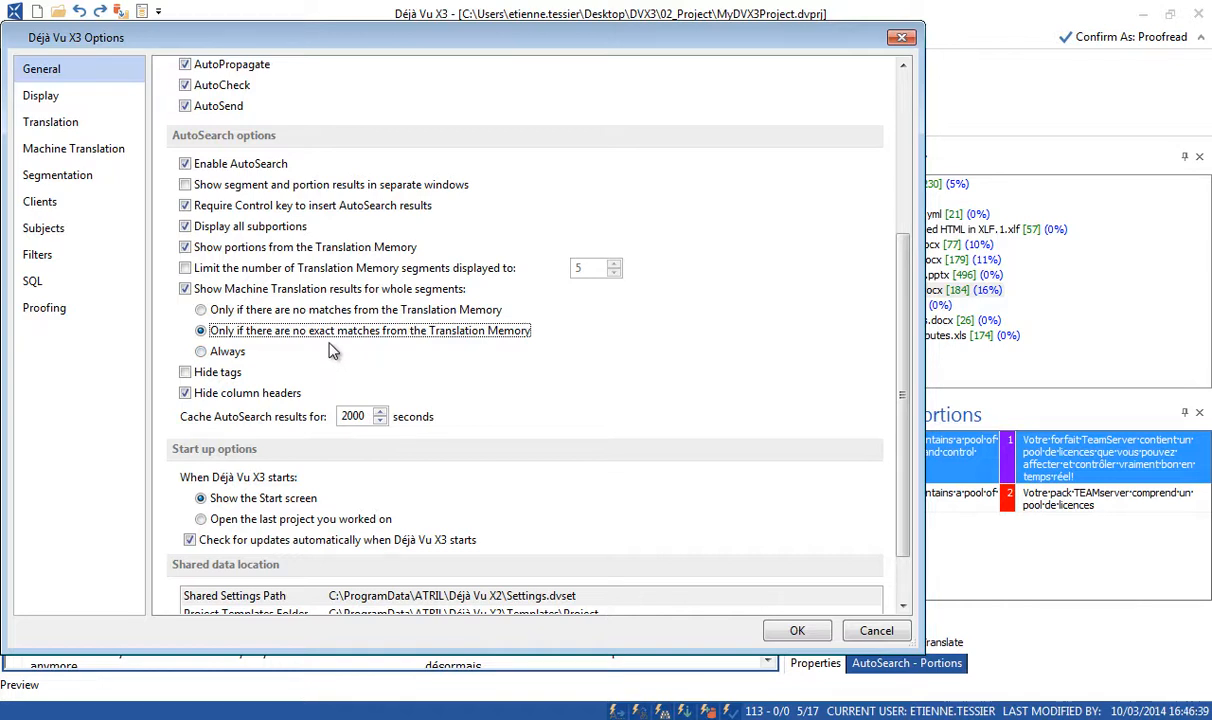
pyautogui.click(214, 354)
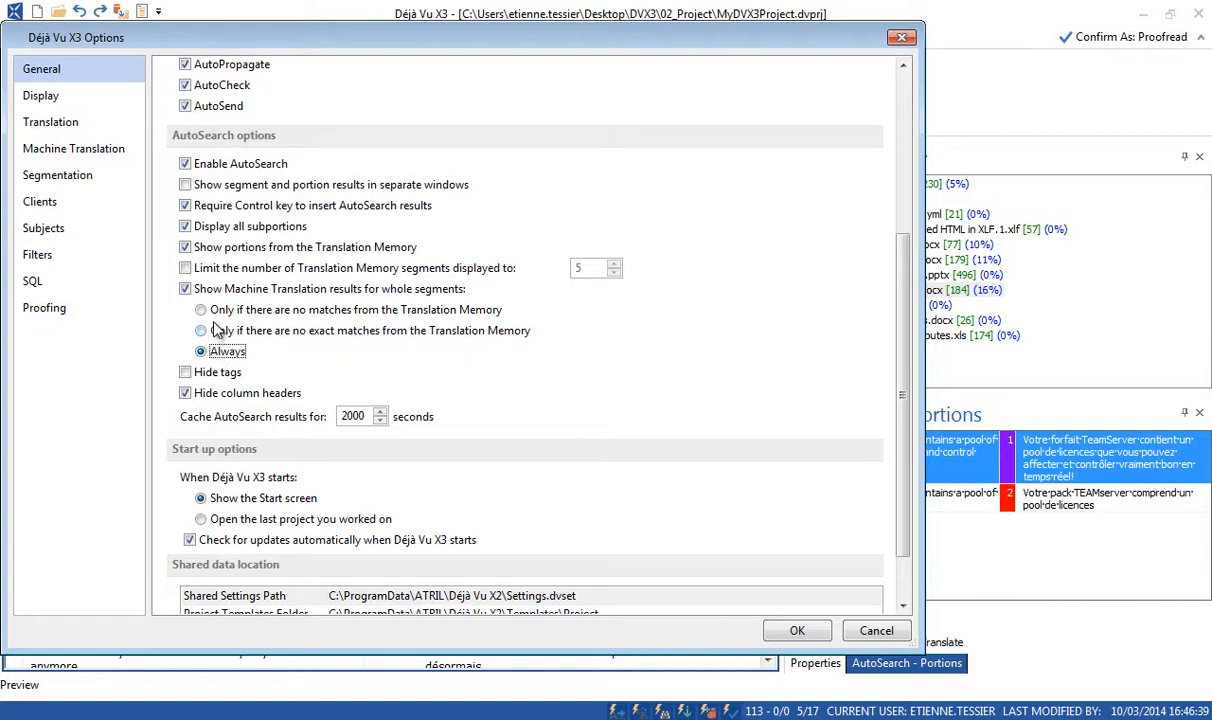
pyautogui.click(204, 312)
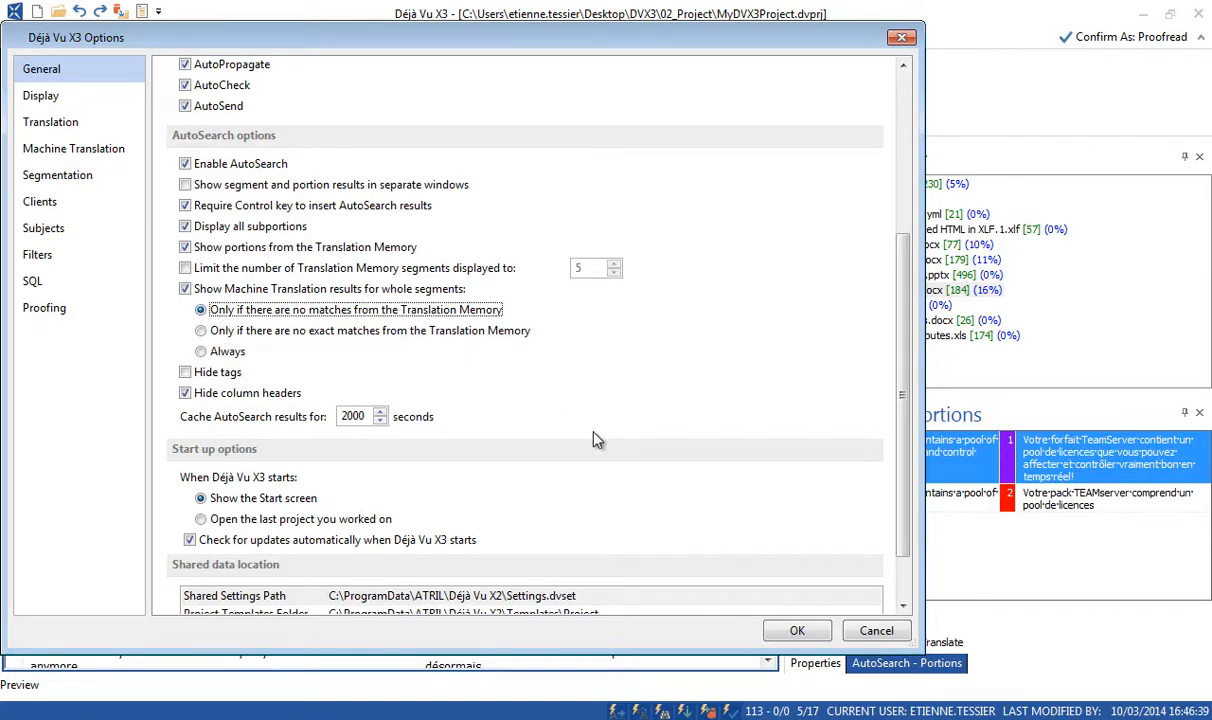
pyautogui.click(822, 636)
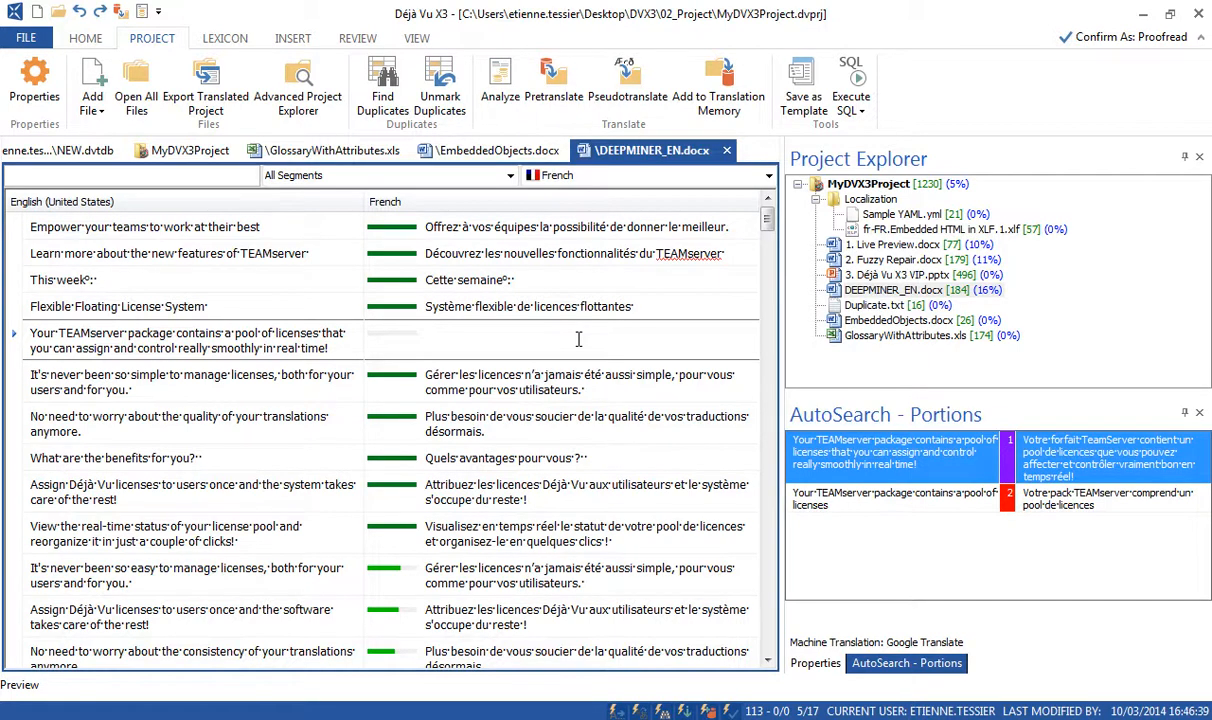
# Insert the first AutoSearch result, the Google Translate suggestion, as the French translation of the TEAMserver package segment
pyautogui.hotkey('ctrl', '1')
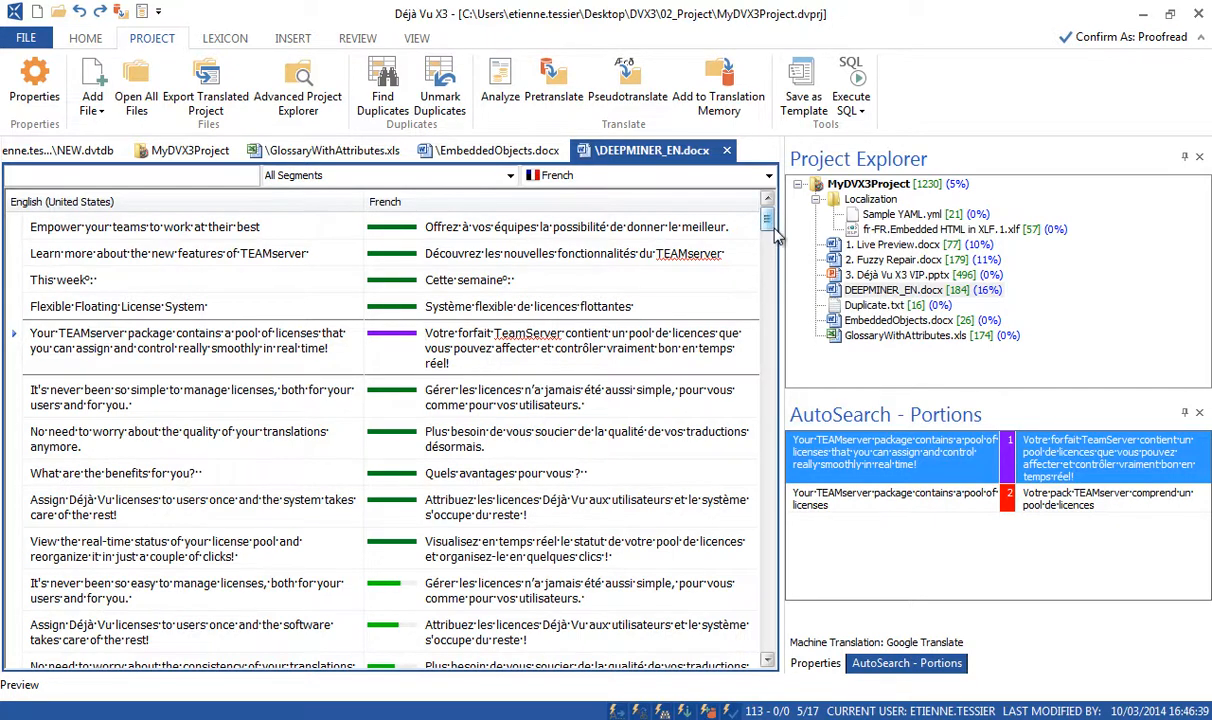
# Look up the machine translation of "system" in the segment "Assign Déjà Vu licenses to users once and the system takes care of the rest!"
pyautogui.moveTo(771, 230); pyautogui.dragTo(773, 250)
pyautogui.scroll(-3, 775, 298)
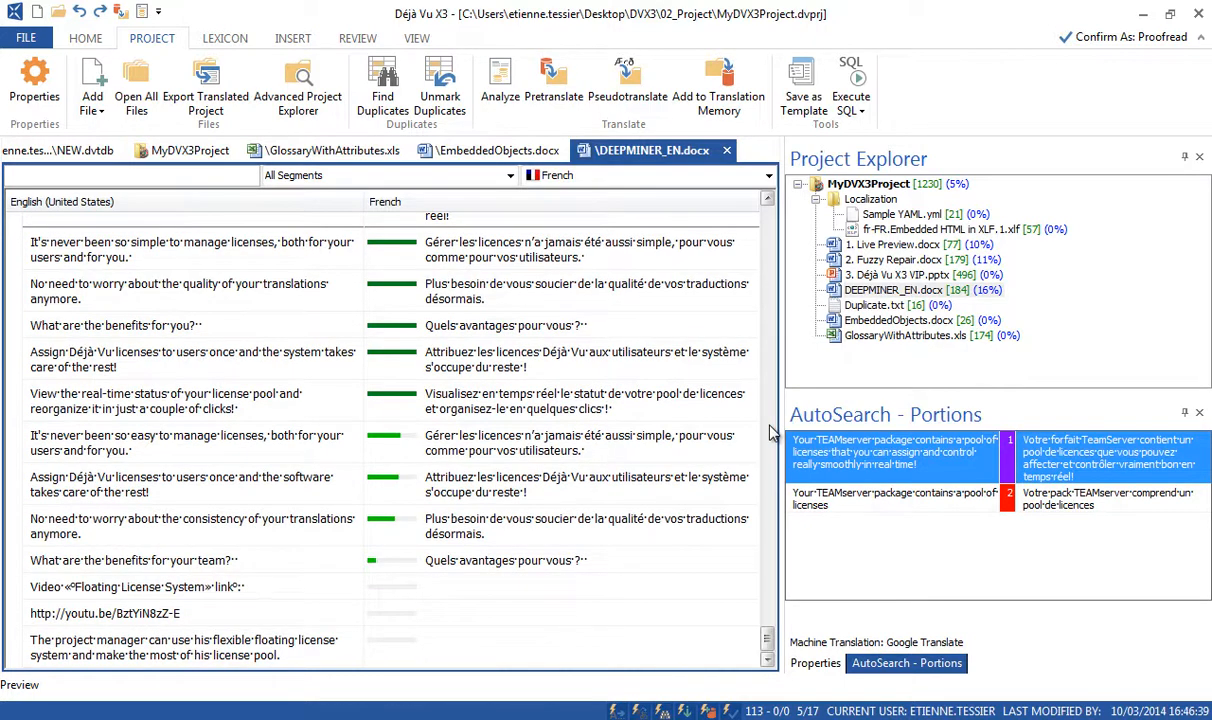
pyautogui.doubleClick(303, 353)
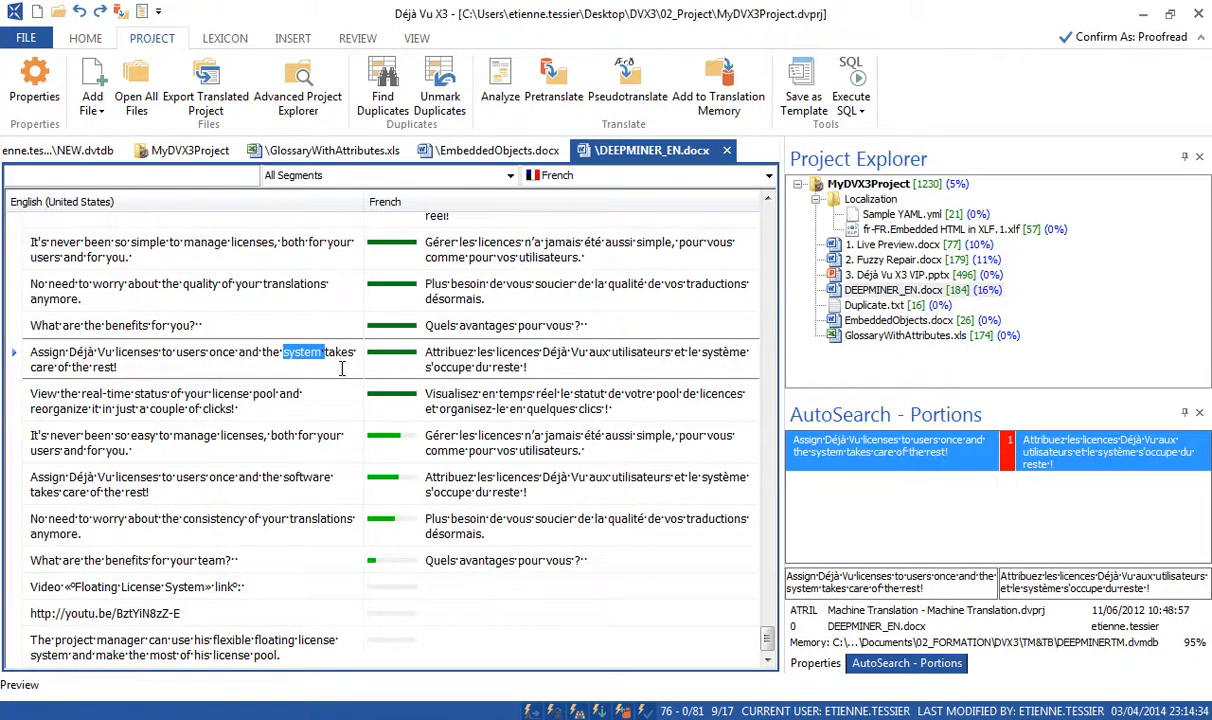
pyautogui.hotkey('ctrl', 'm')
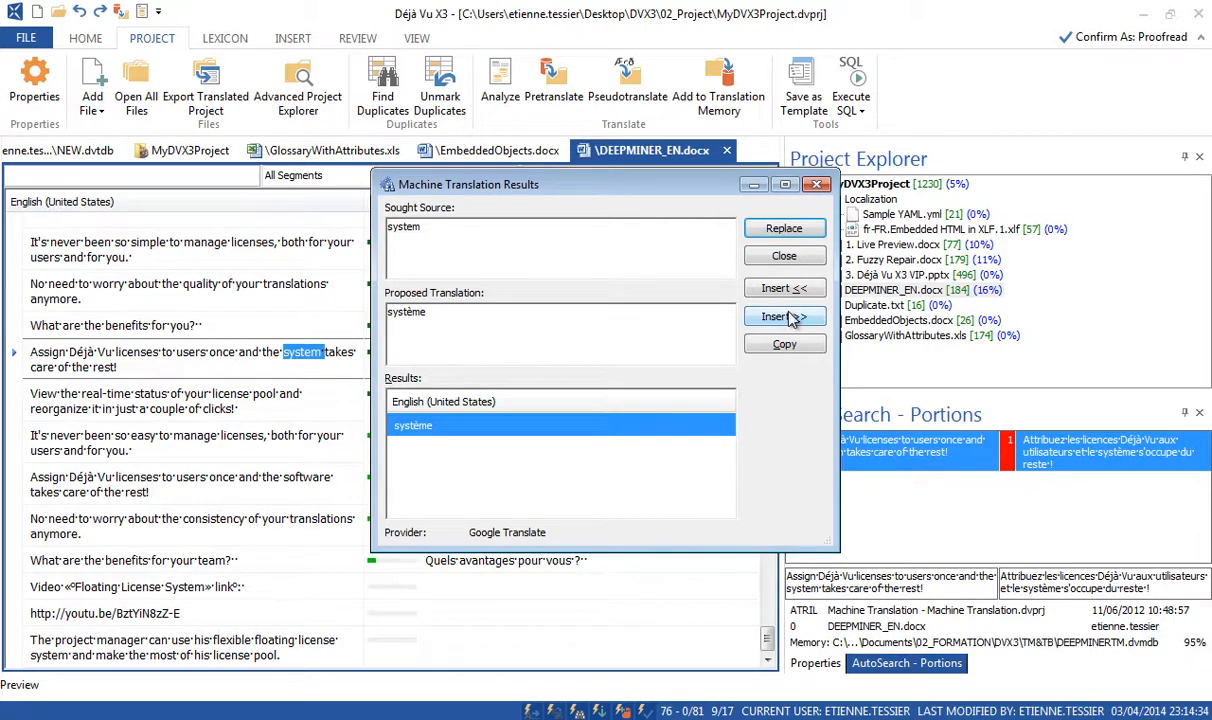
pyautogui.click(817, 187)
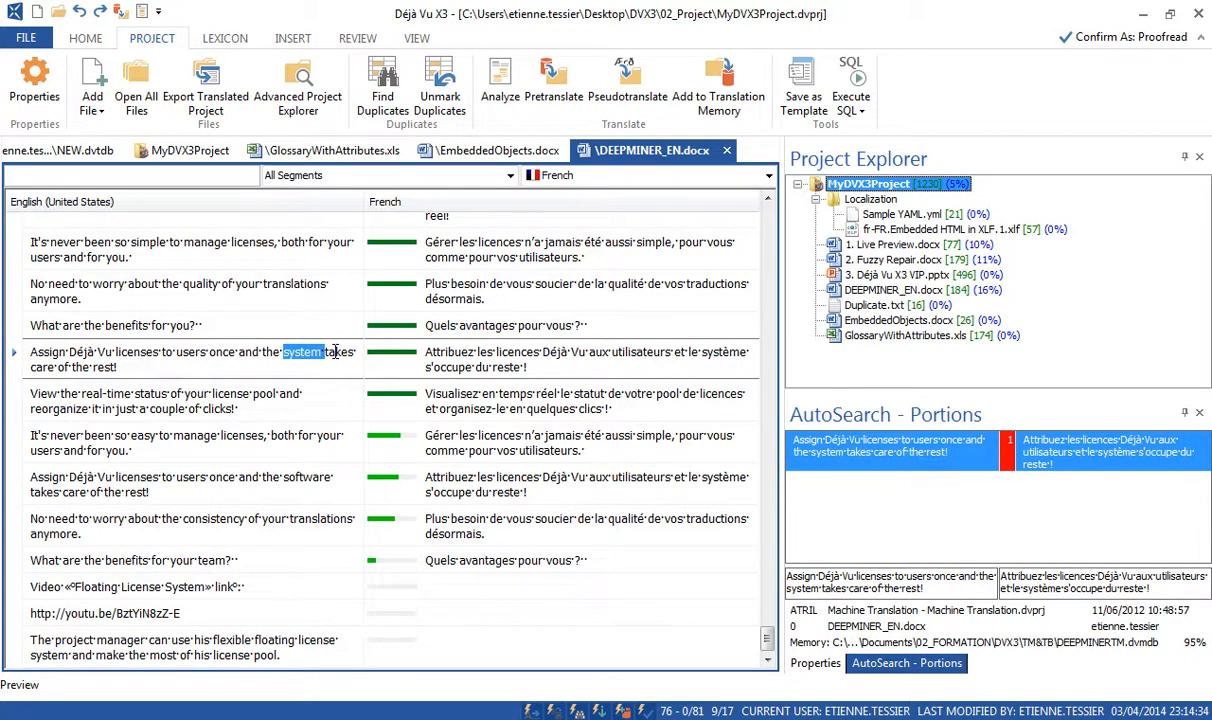
# Query the machine translation of "bulletproof system" from the same segment
pyautogui.hotkey('ctrl', 'm')
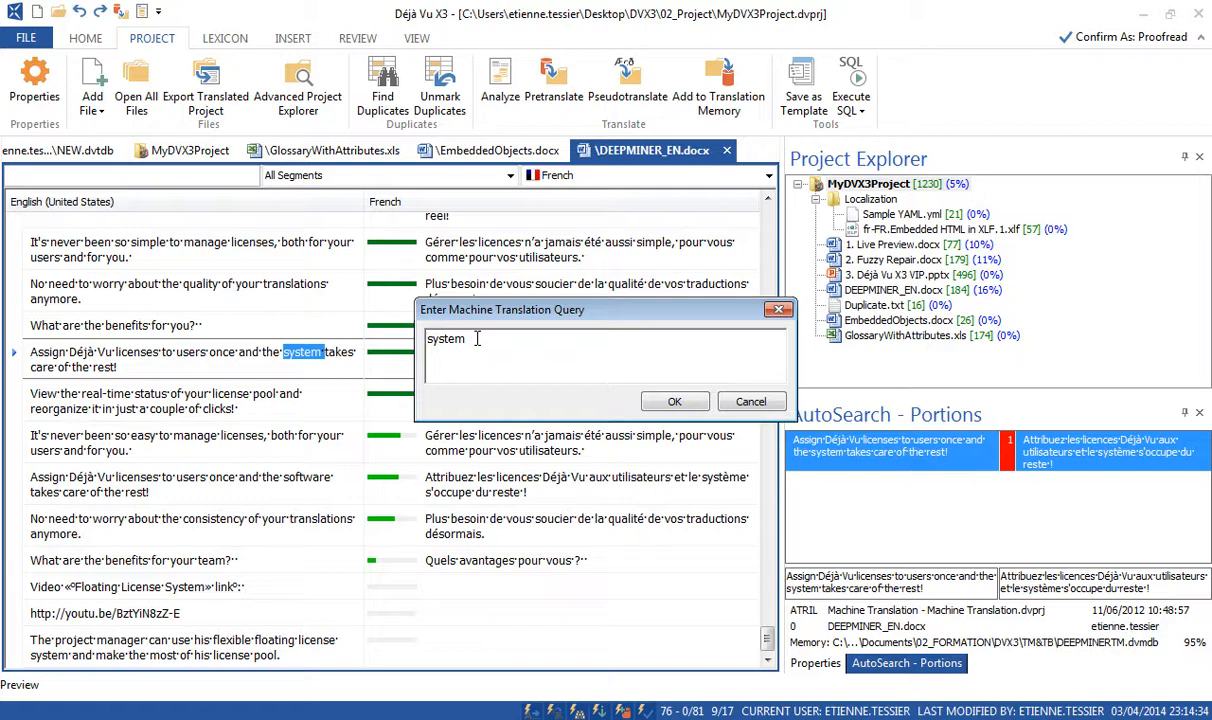
pyautogui.write('bulletproof')
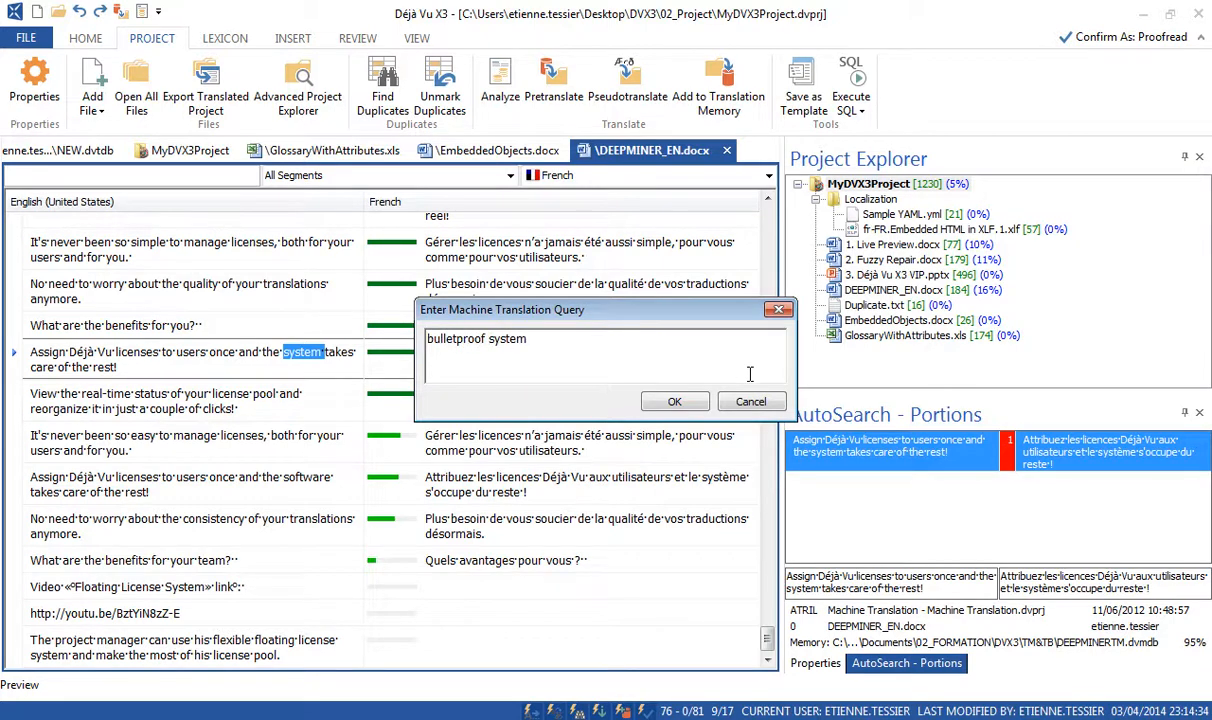
pyautogui.click(676, 401)
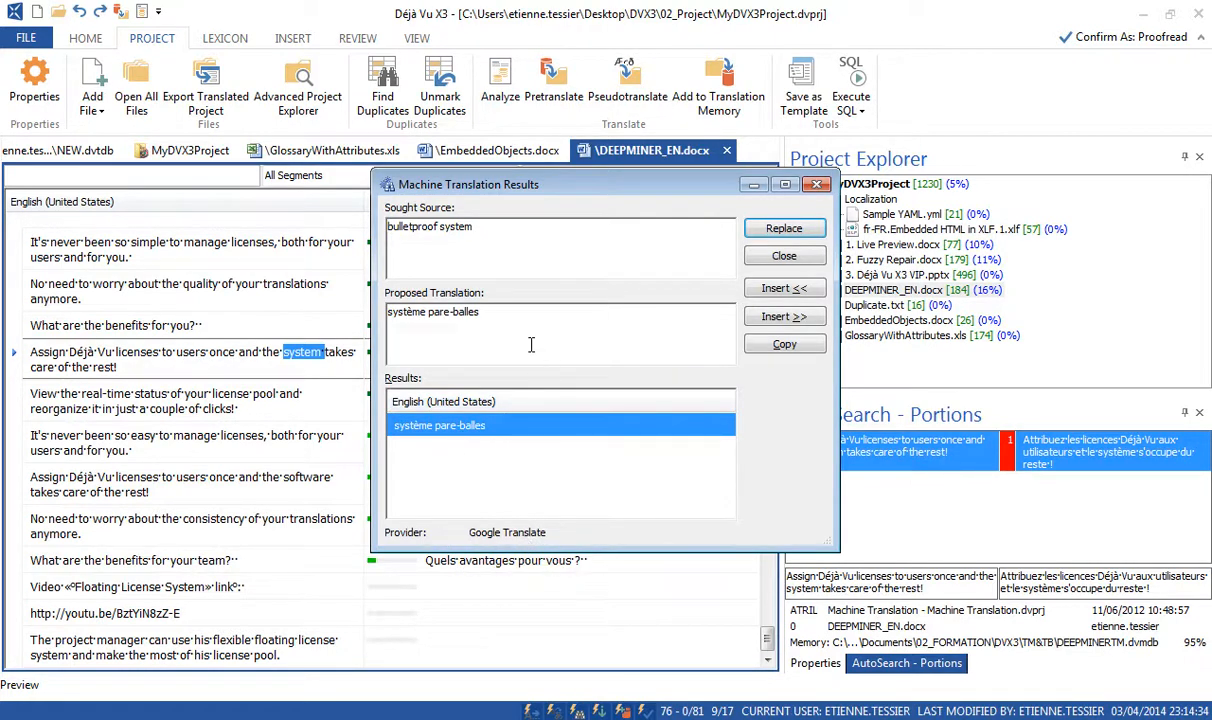
# Try inserting the proposed translation, shortened to "système pare-balle", at the end of the segment's French text, and delete the inserted words
pyautogui.moveTo(511, 319); pyautogui.dragTo(481, 313)
pyautogui.press('BackSpace')
pyautogui.click(780, 317)
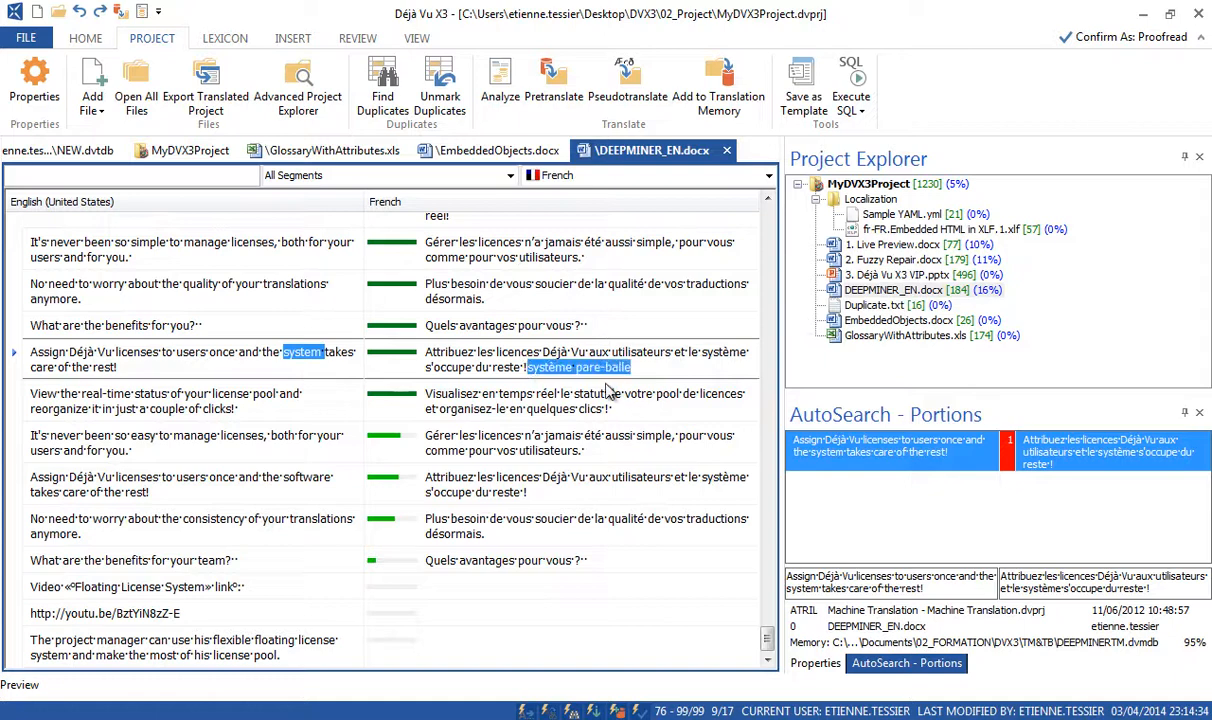
pyautogui.press('Delete')
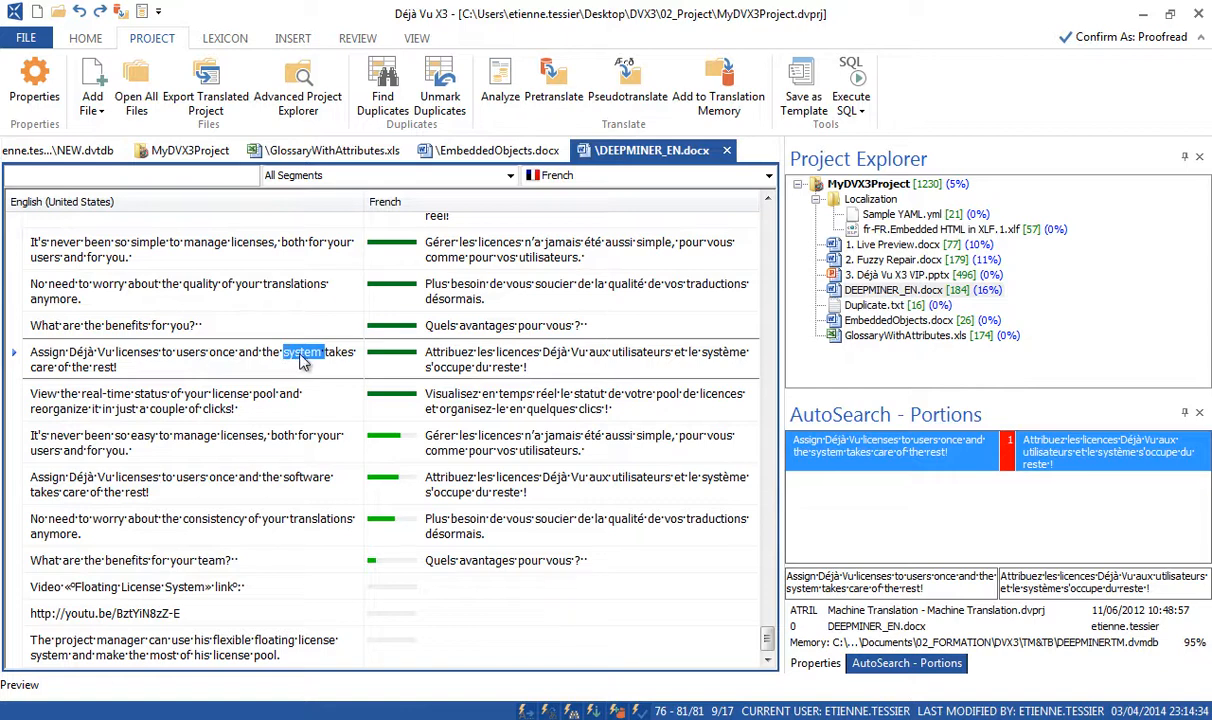
pyautogui.moveTo(205, 368); pyautogui.dragTo(175, 354)
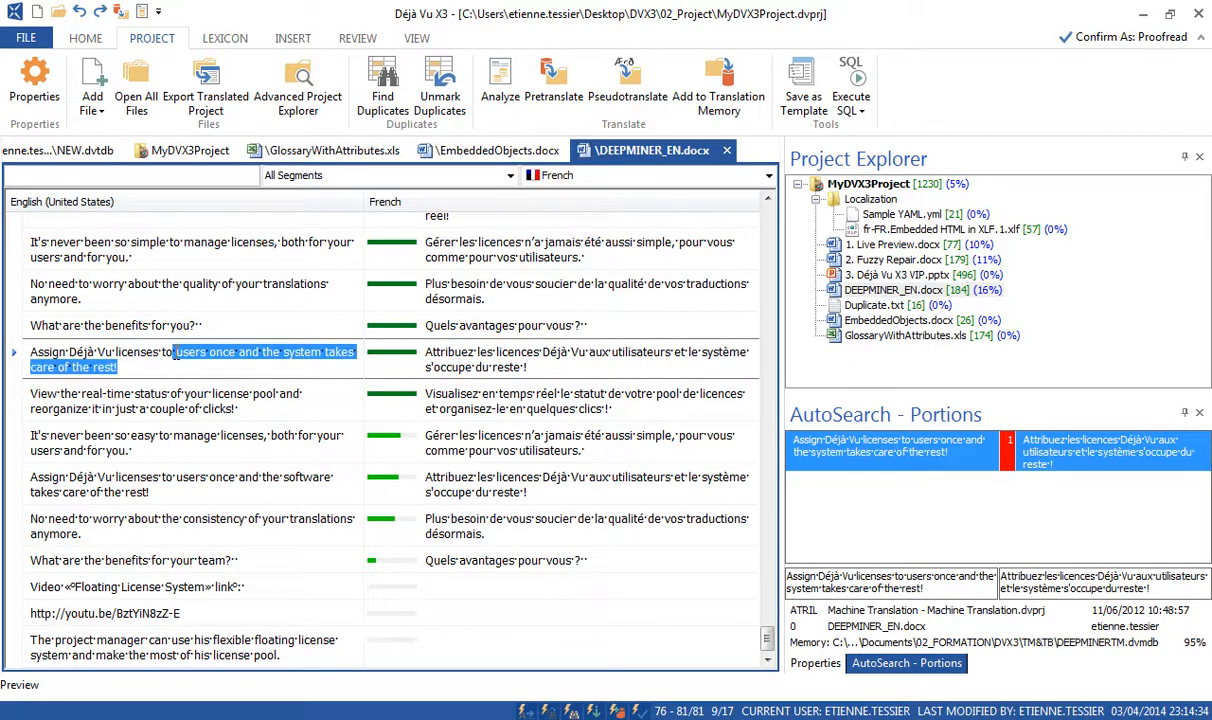
pyautogui.click(525, 367)
pyautogui.click(575, 366)
# Set up a French pretranslation that repairs fuzzy matches with machine translation but without DeepMiner statistical extraction
pyautogui.click(567, 108)
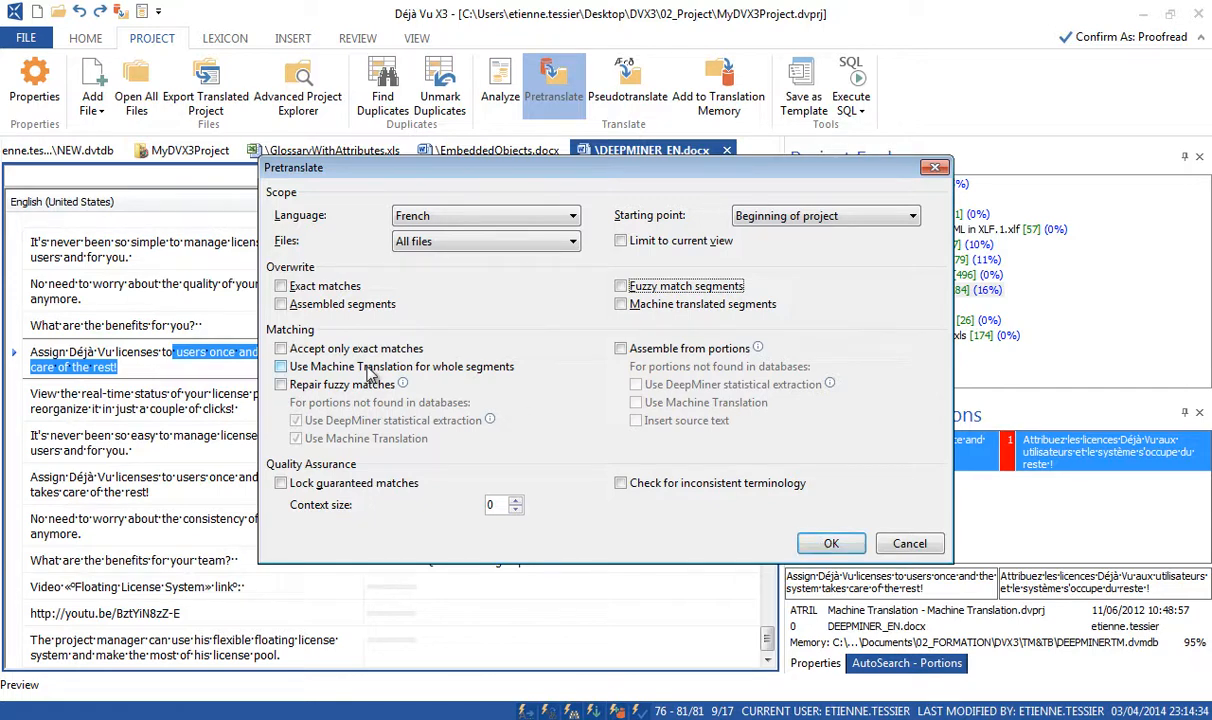
pyautogui.click(281, 385)
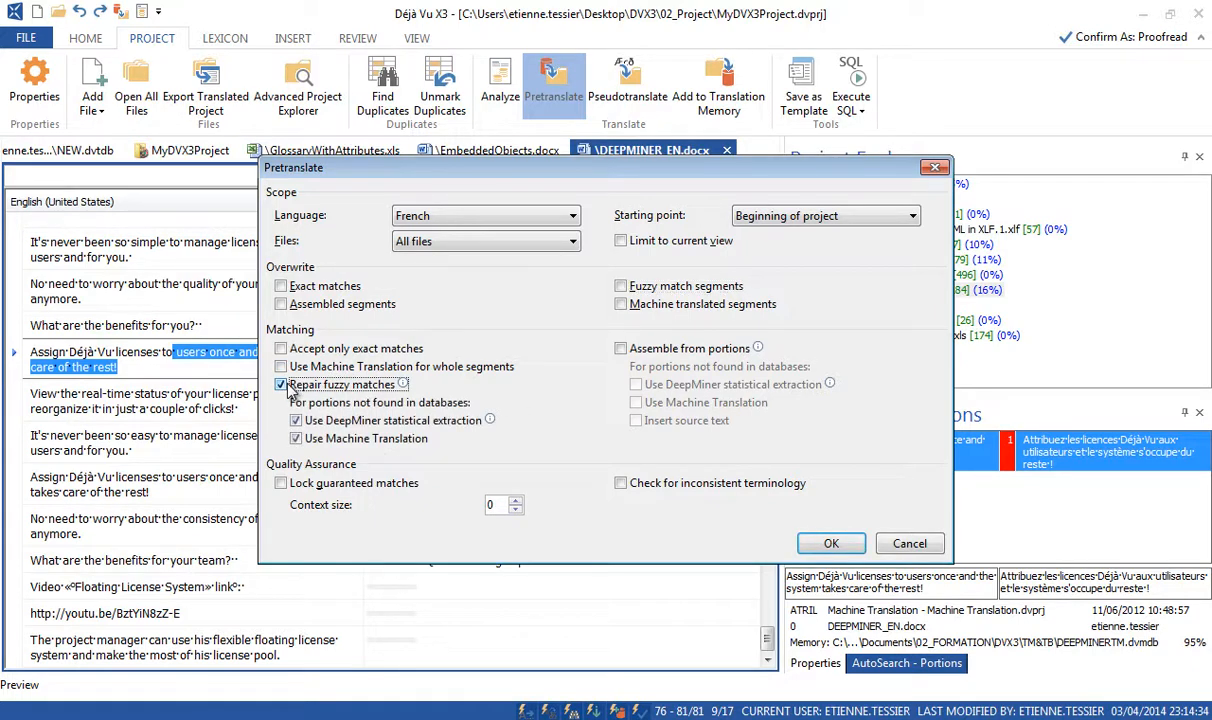
pyautogui.moveTo(427, 425)
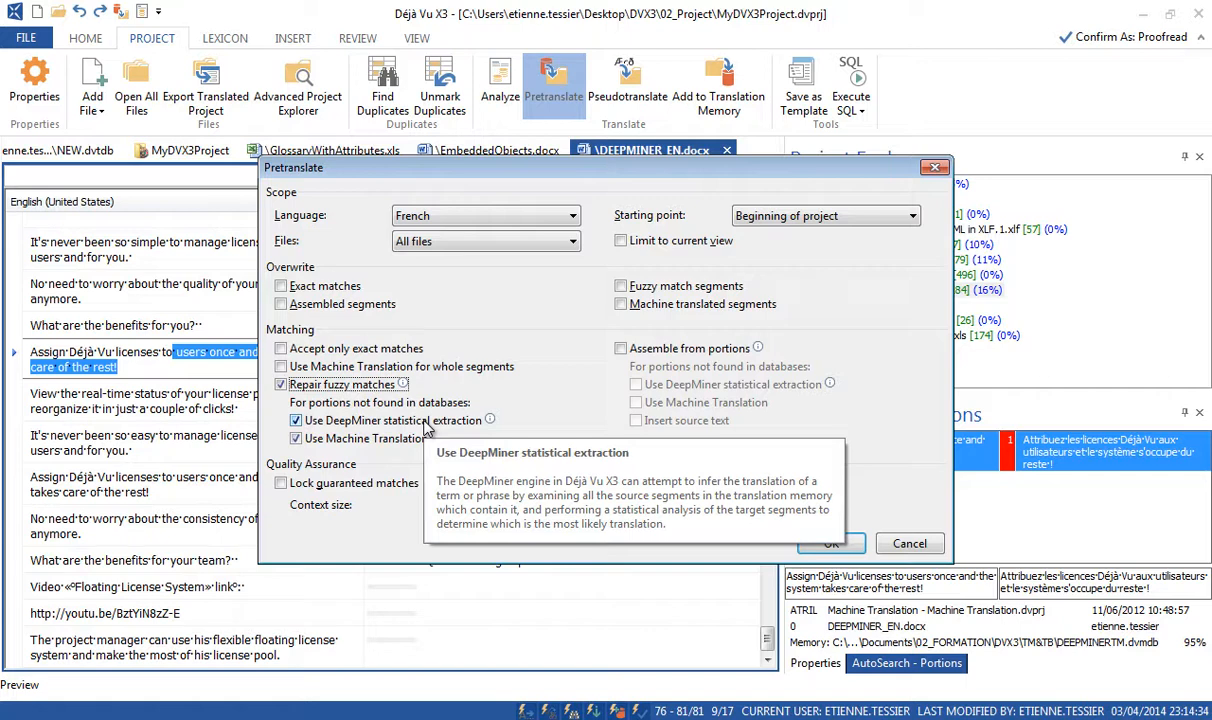
pyautogui.click(297, 420)
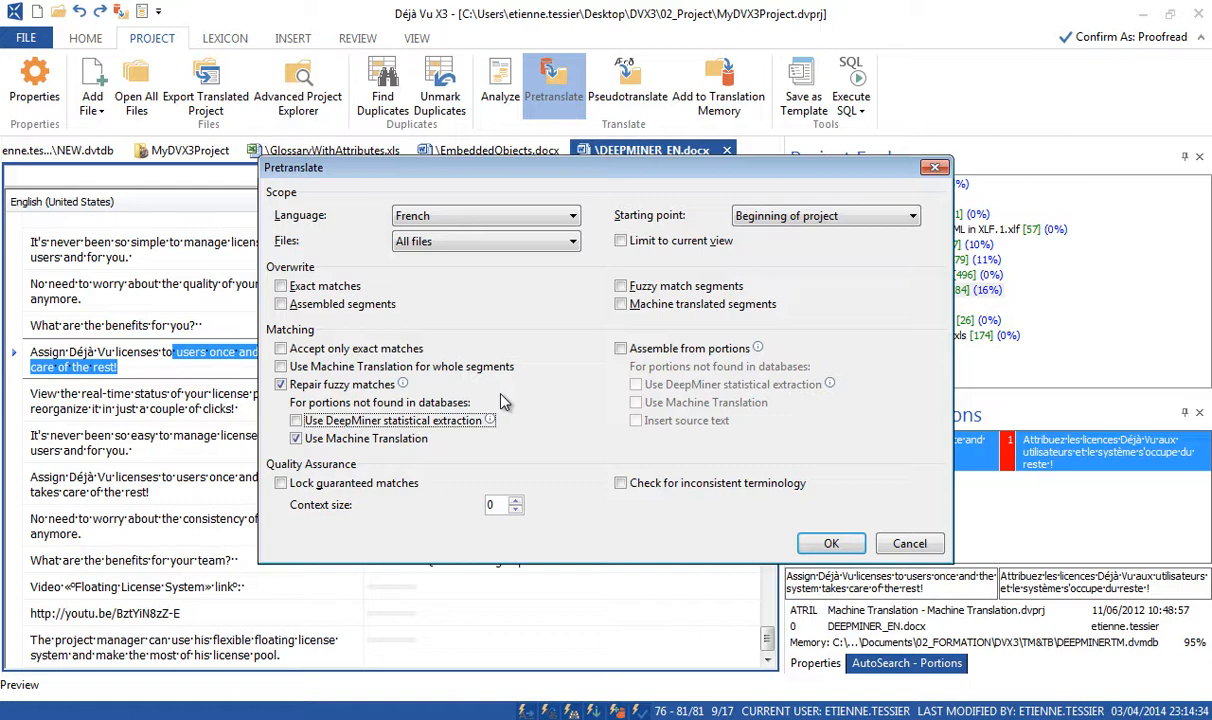
# Pretranslate only the current file, overwriting its fuzzy match segments
pyautogui.click(555, 241)
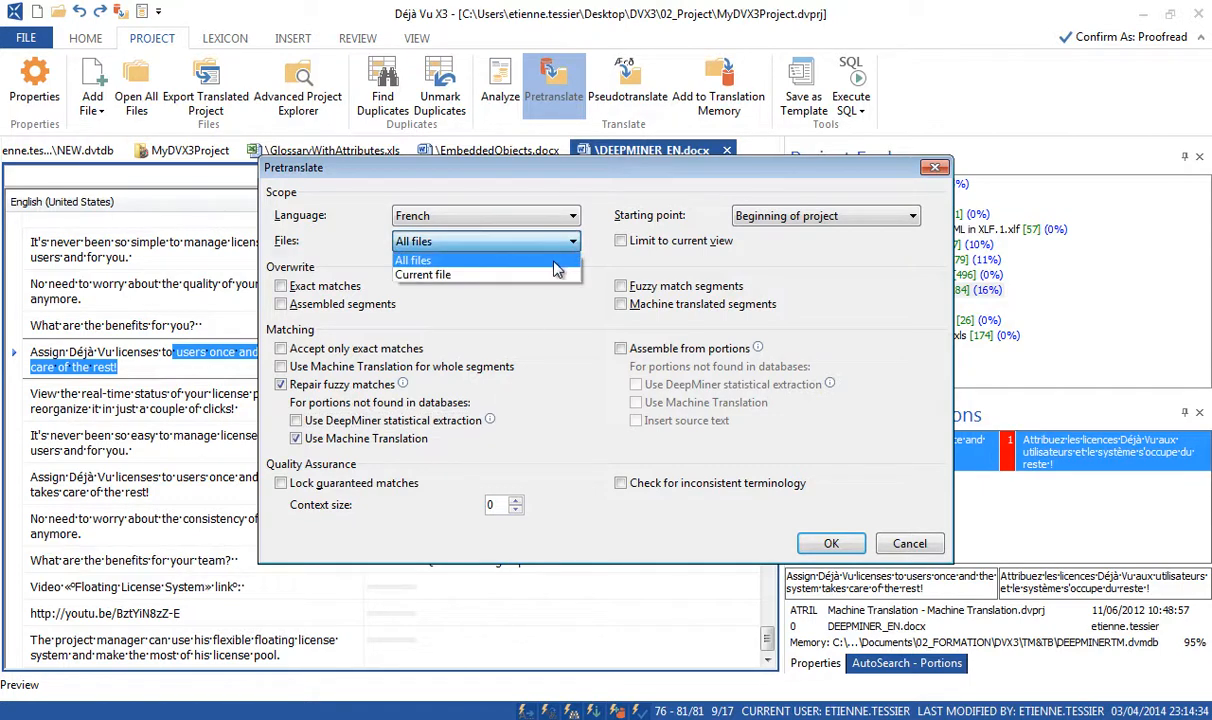
pyautogui.click(525, 274)
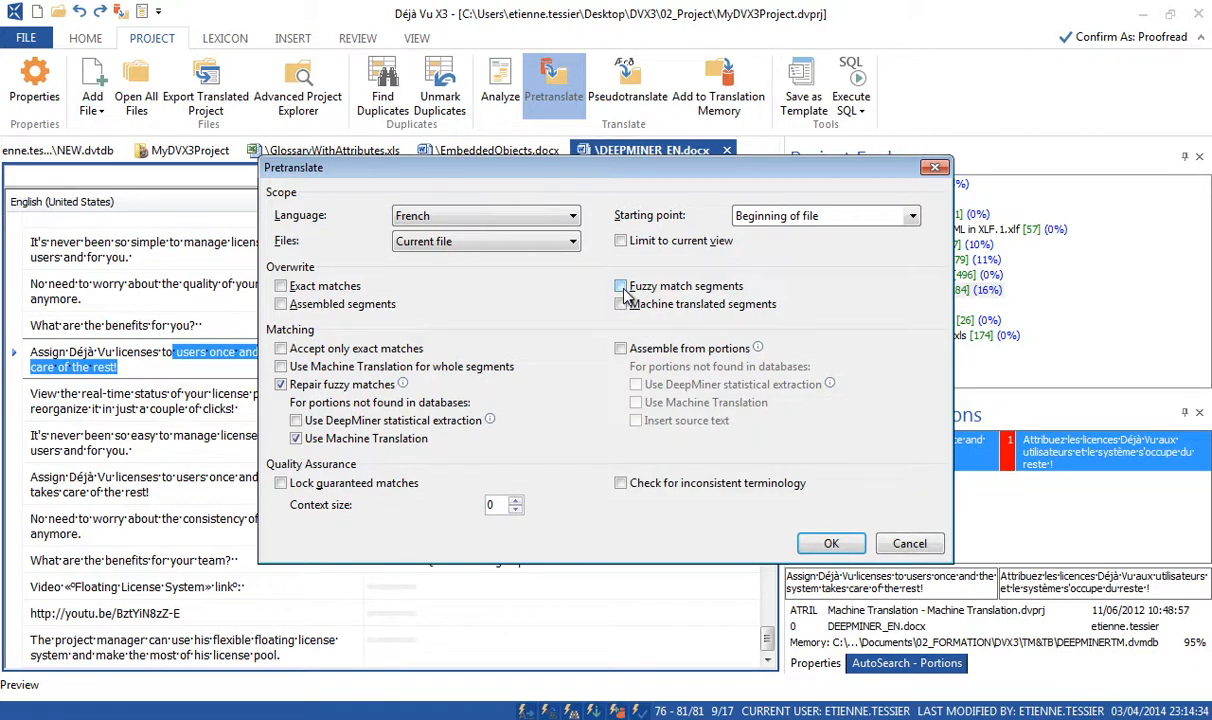
pyautogui.click(621, 287)
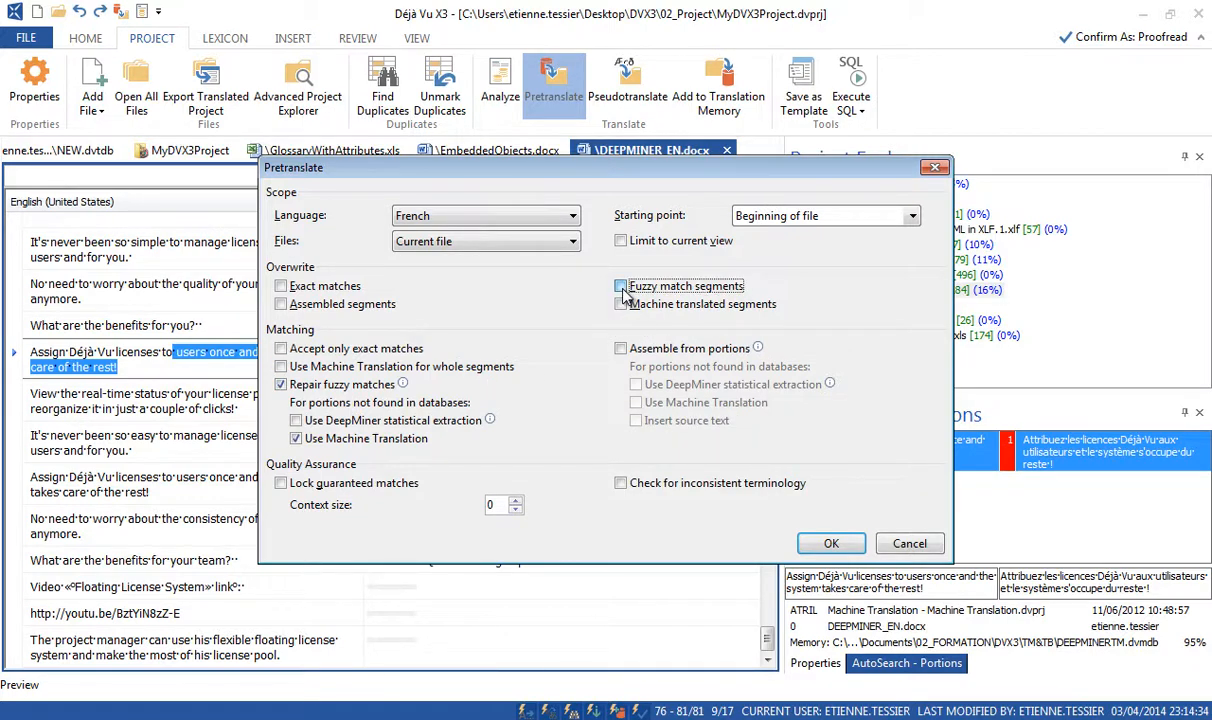
pyautogui.click(831, 545)
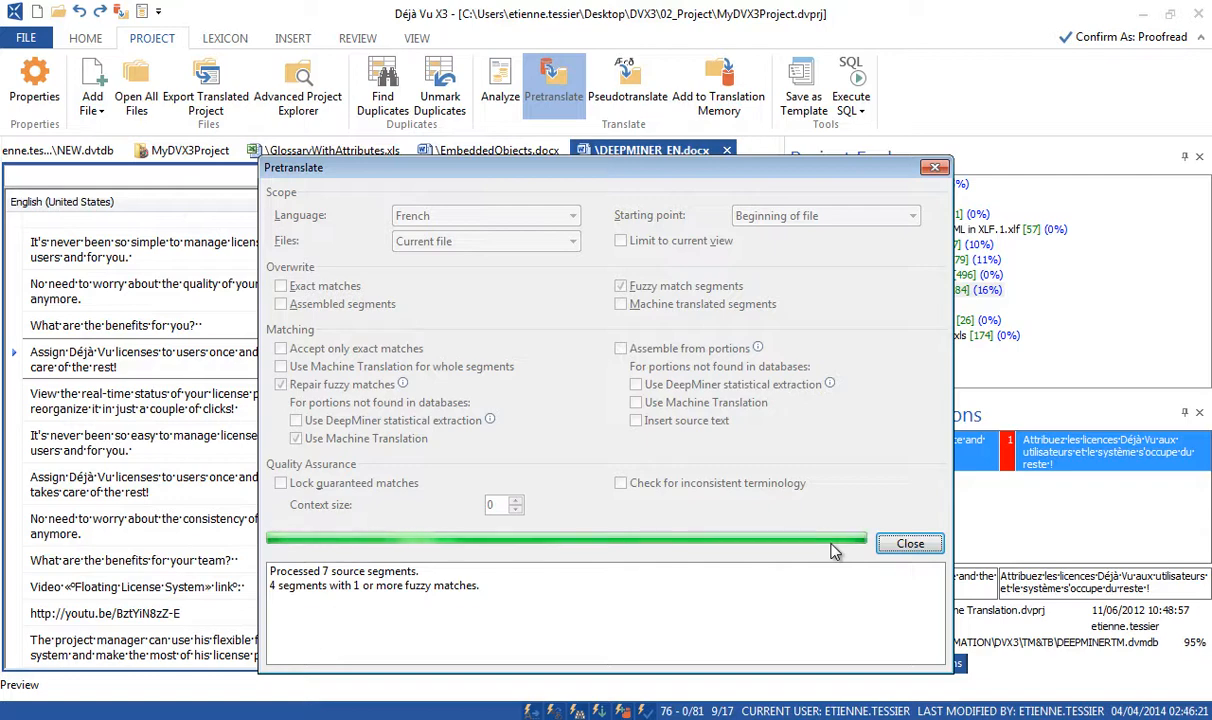
pyautogui.click(893, 544)
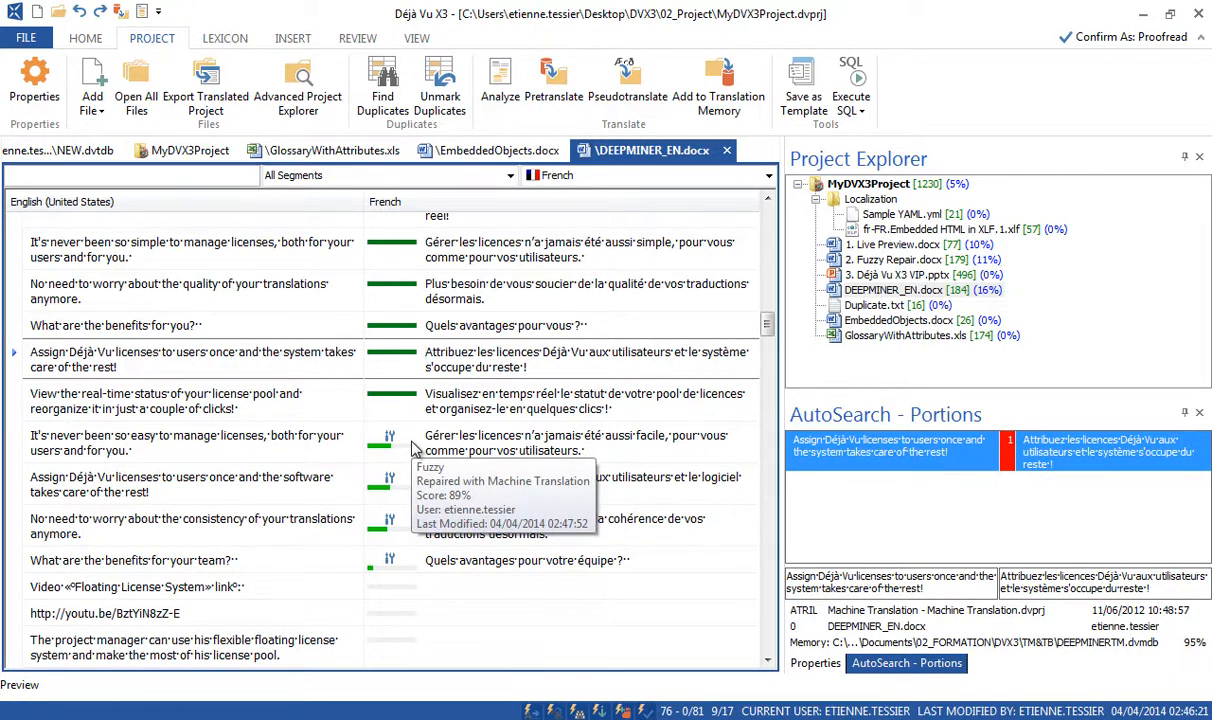
# Examine the repair source and fuzzy match differences of the repaired "software" and "consistency" segments
pyautogui.click(447, 489)
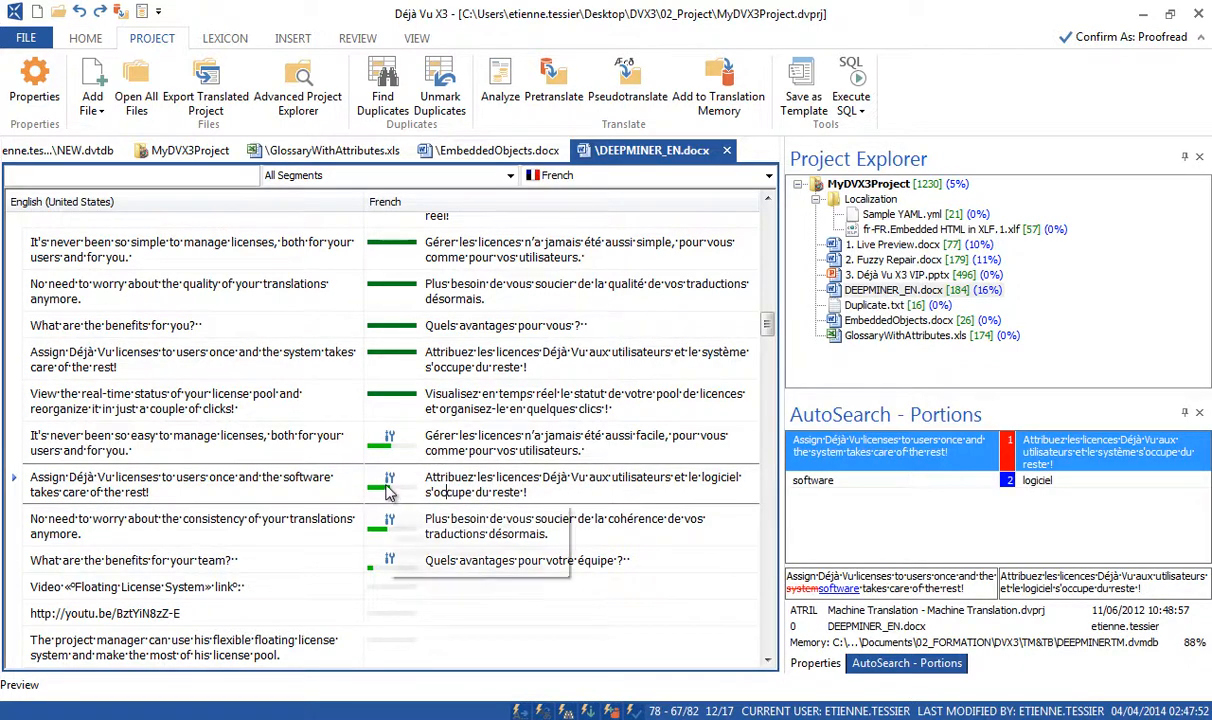
pyautogui.moveTo(390, 490)
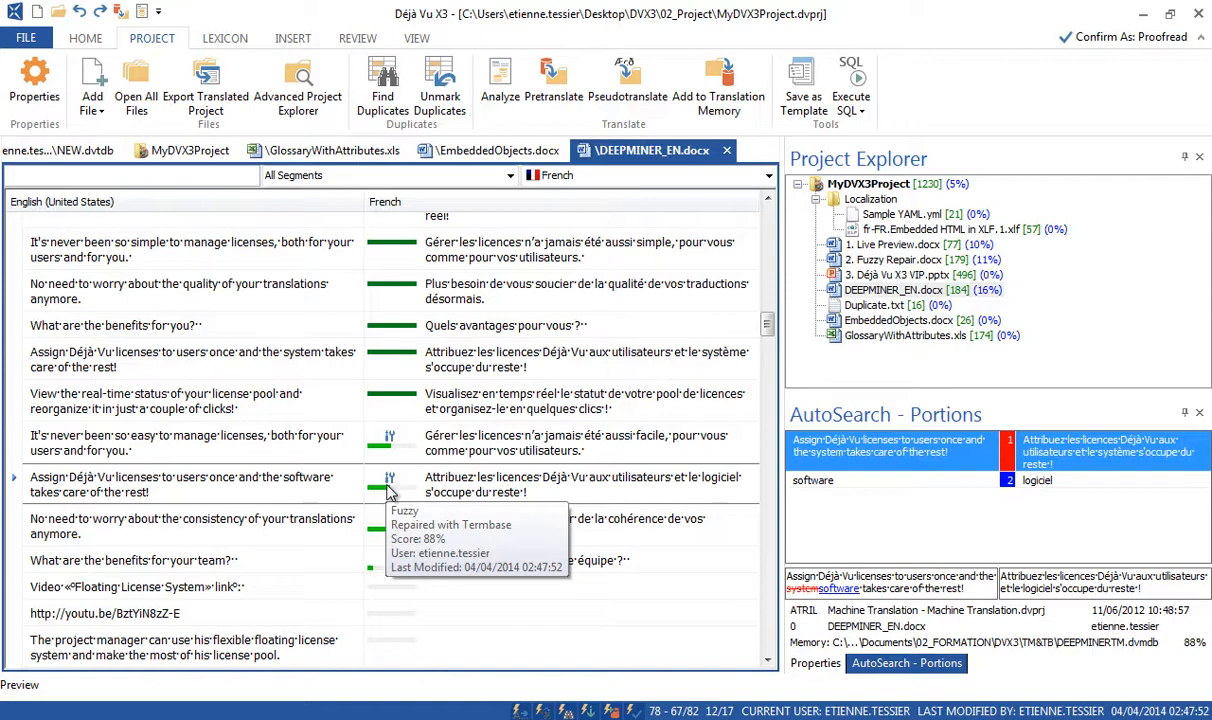
pyautogui.click(450, 525)
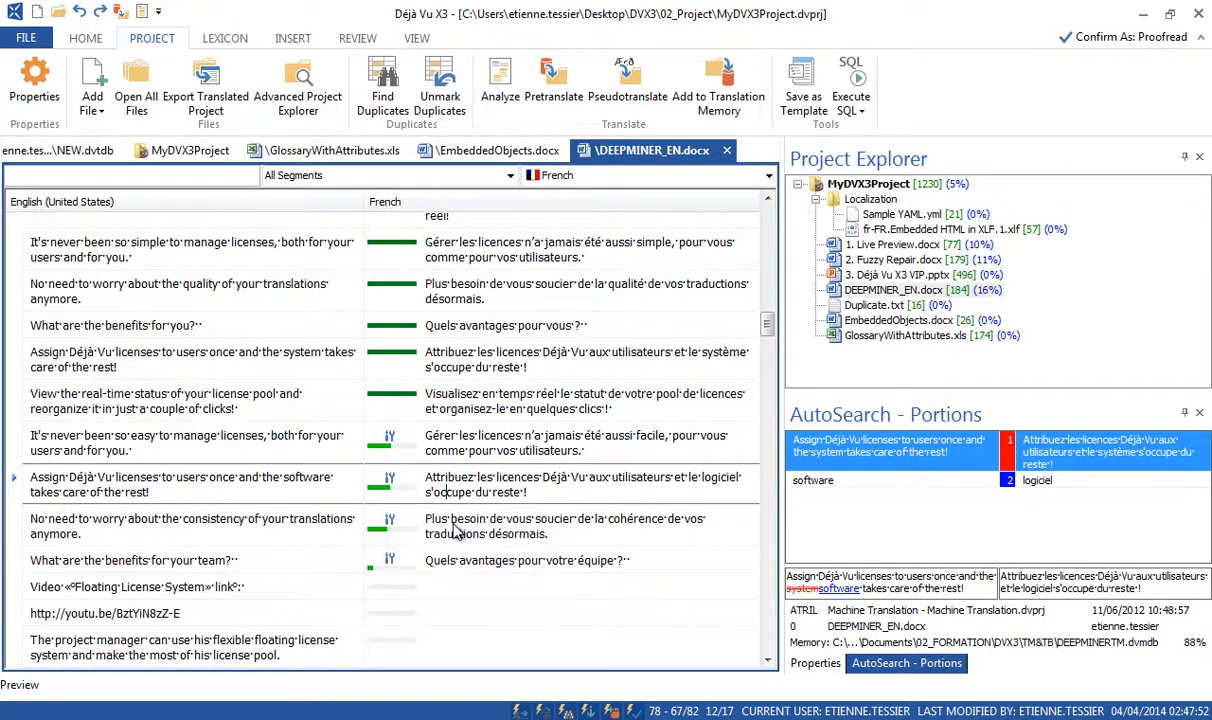
pyautogui.moveTo(396, 527)
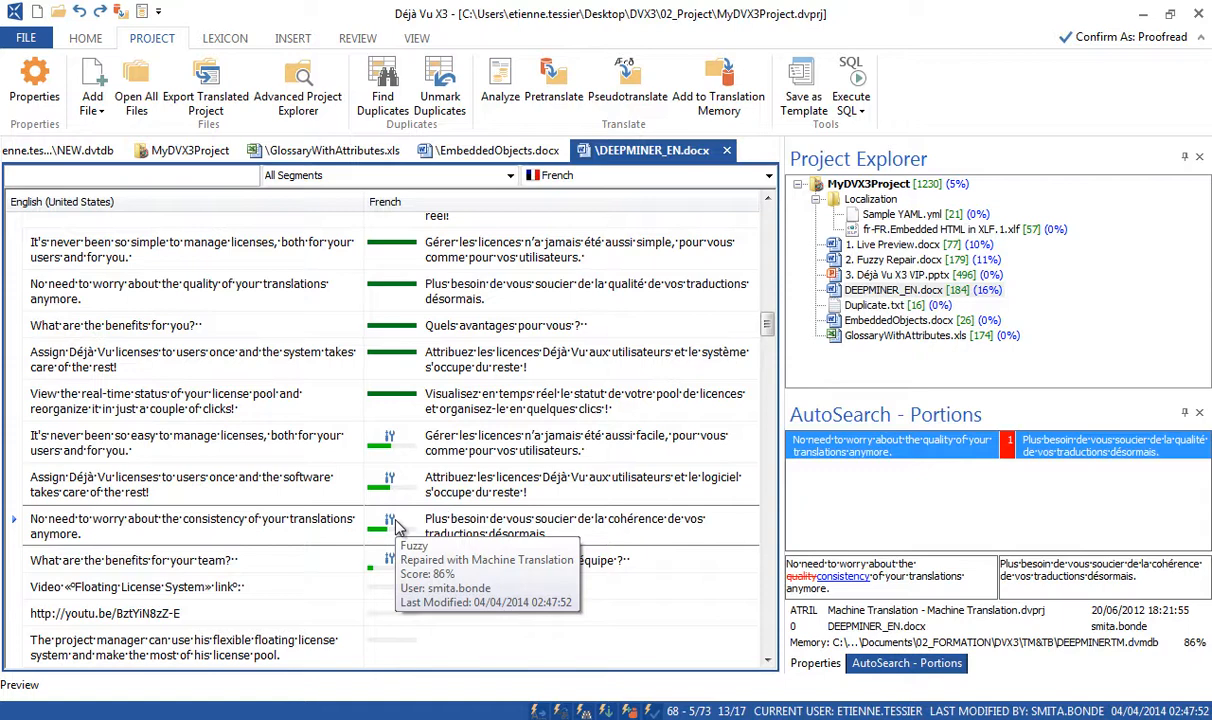
pyautogui.click(396, 527)
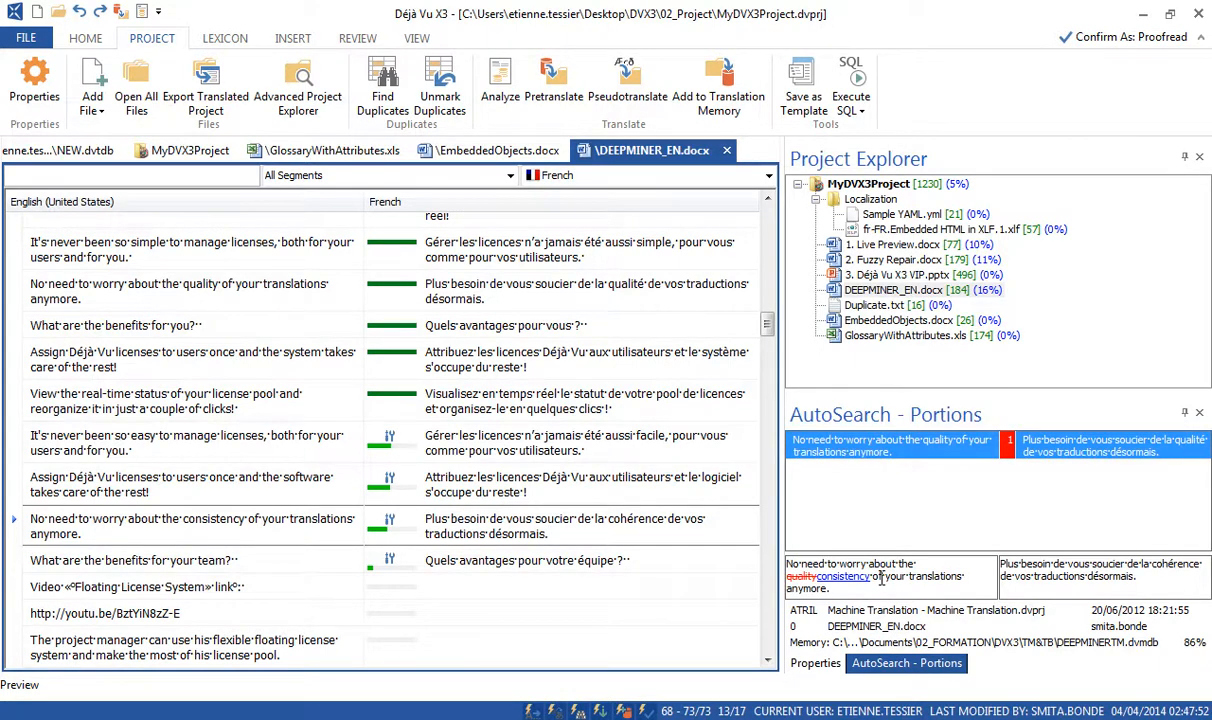
pyautogui.doubleClick(215, 520)
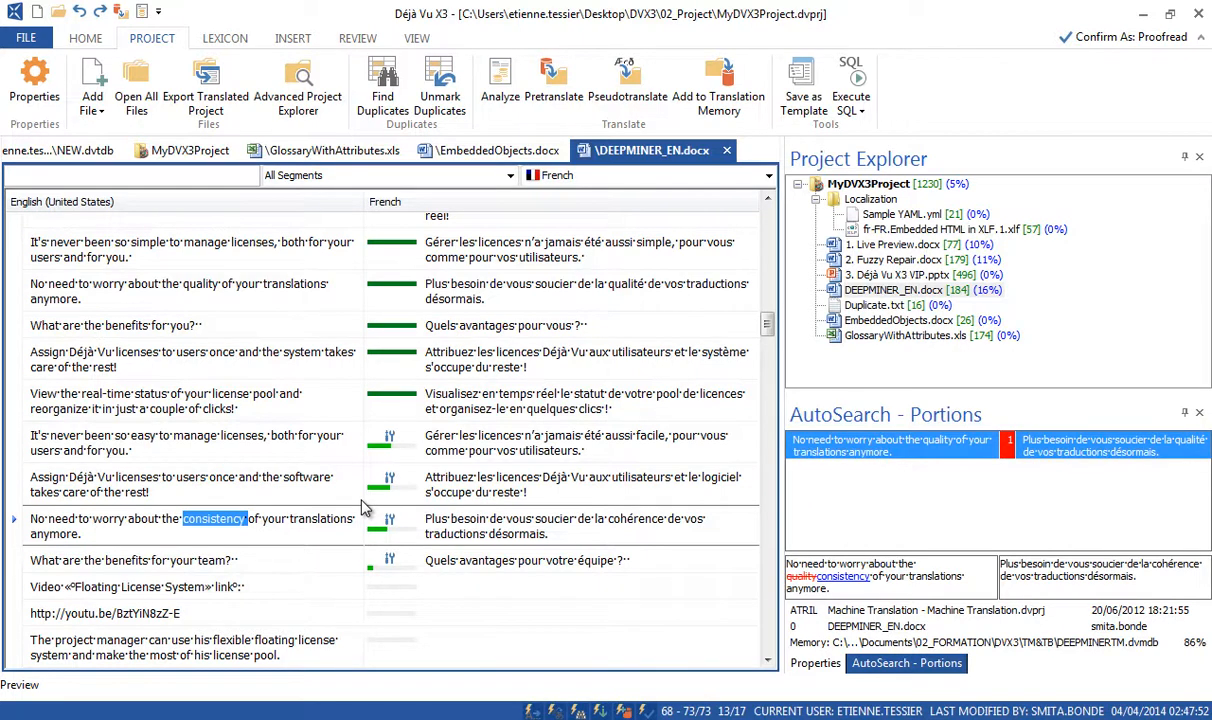
# Query machine translation for the word "benefits" in the "What are the benefits for your team?" segment and dismiss the results
pyautogui.doubleClick(636, 520)
pyautogui.click(638, 533)
pyautogui.moveTo(105, 561); pyautogui.dragTo(150, 563)
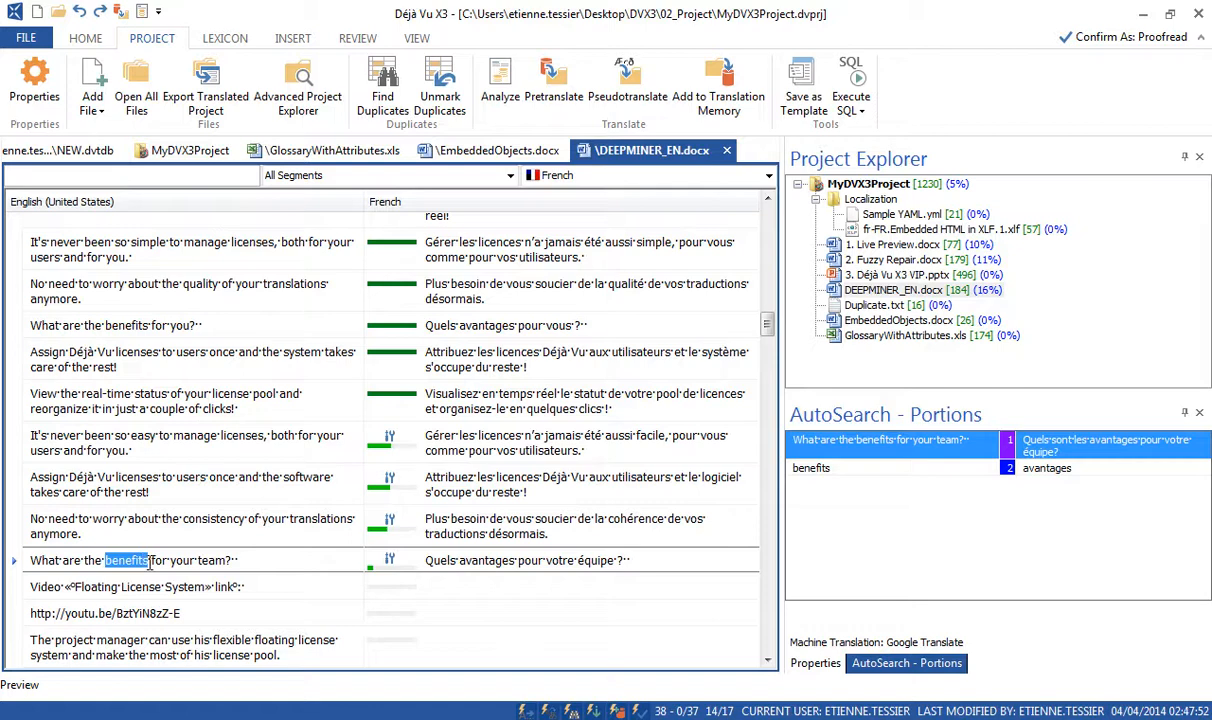
pyautogui.hotkey('ctrl', 'm')
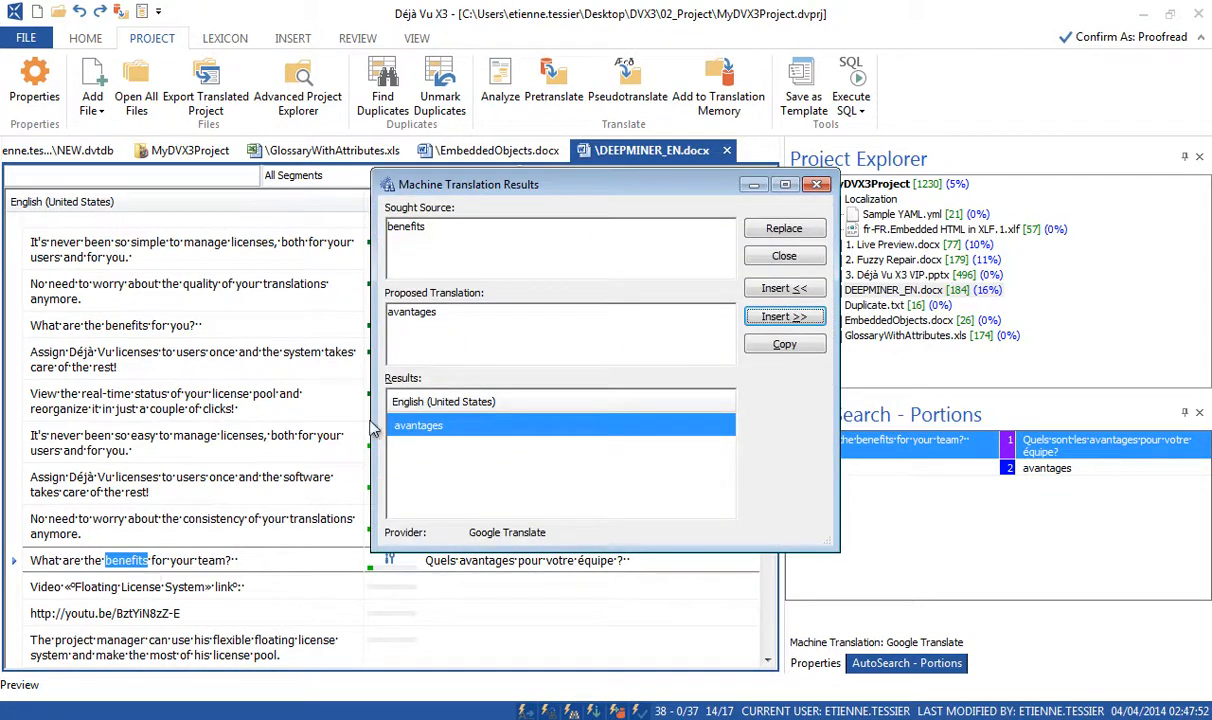
pyautogui.click(815, 184)
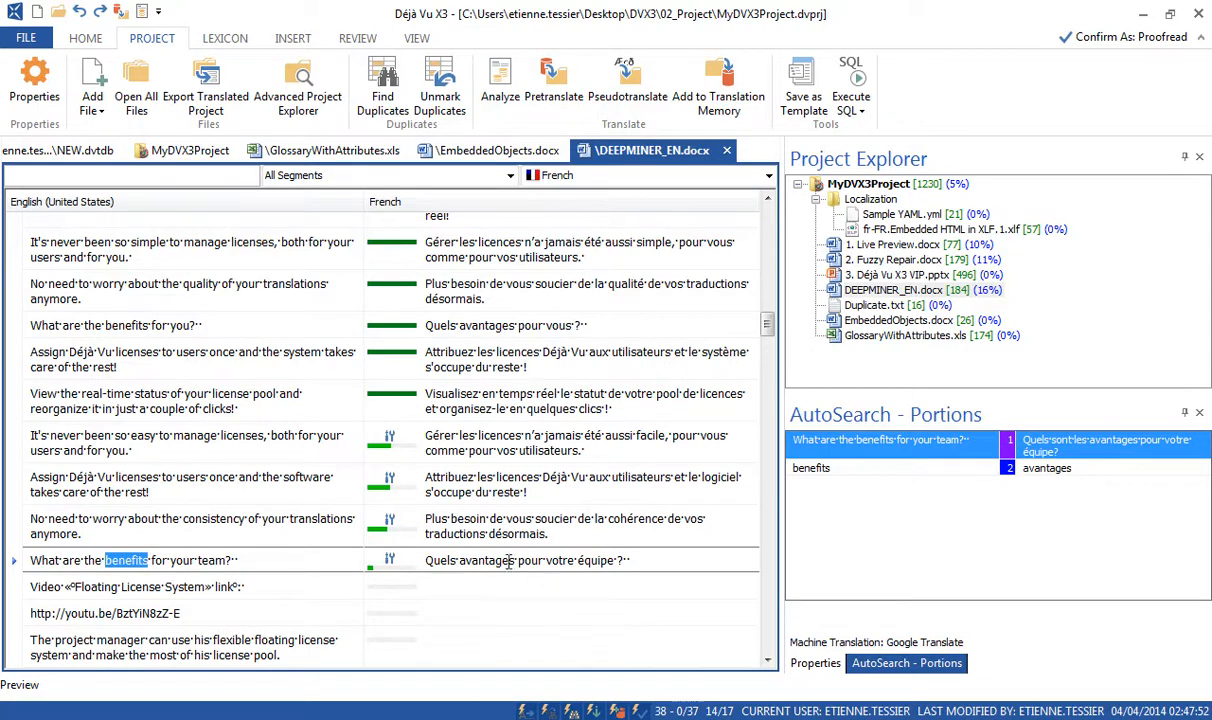
# Pretranslate the current file into French again, this time also using machine translation for whole segments
pyautogui.scroll(2, 735, 305)
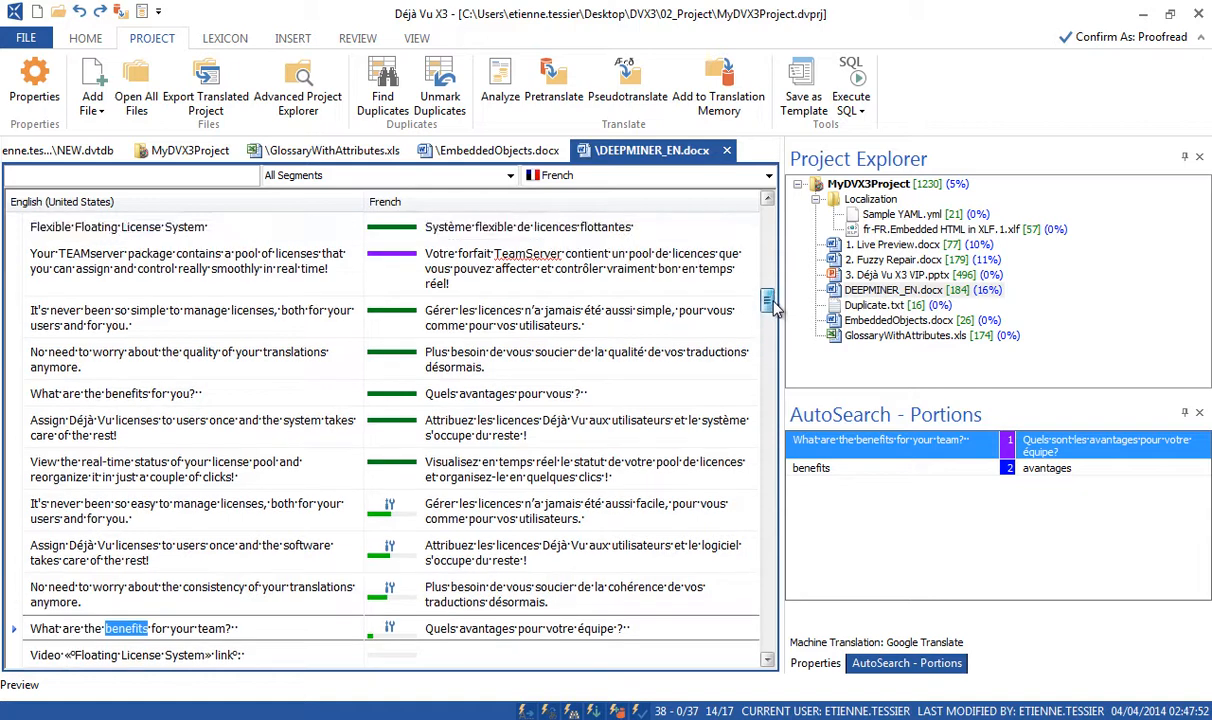
pyautogui.click(566, 110)
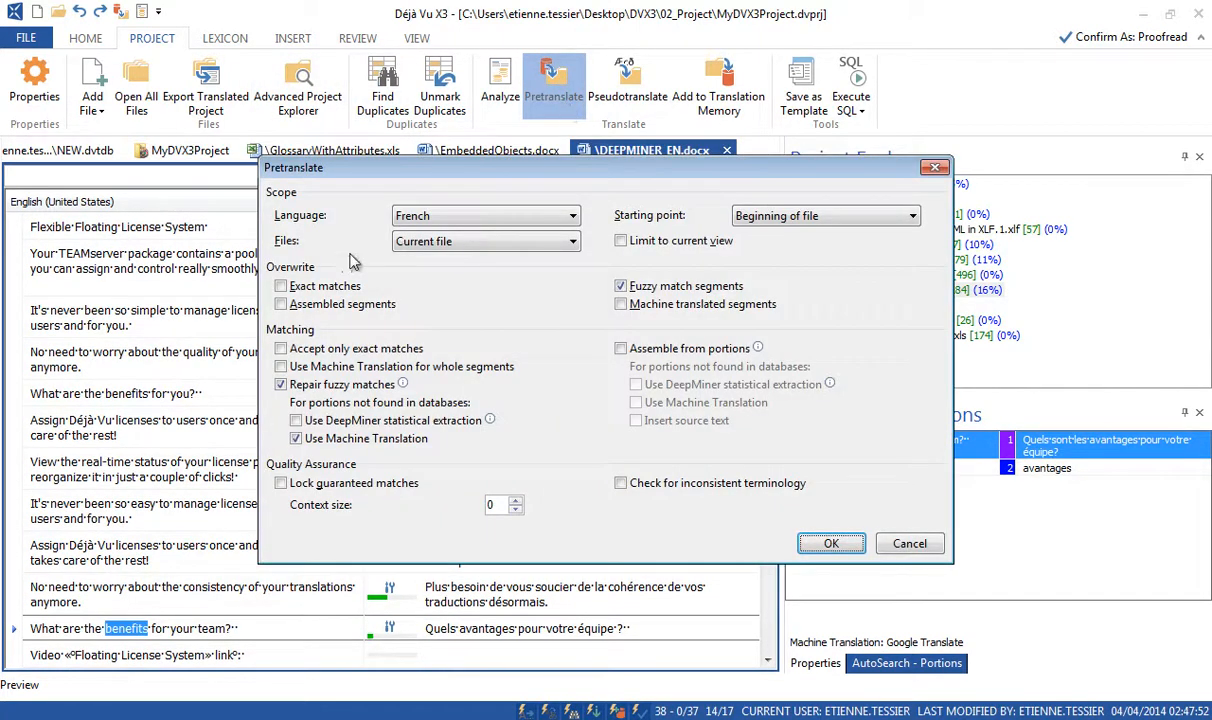
pyautogui.click(282, 367)
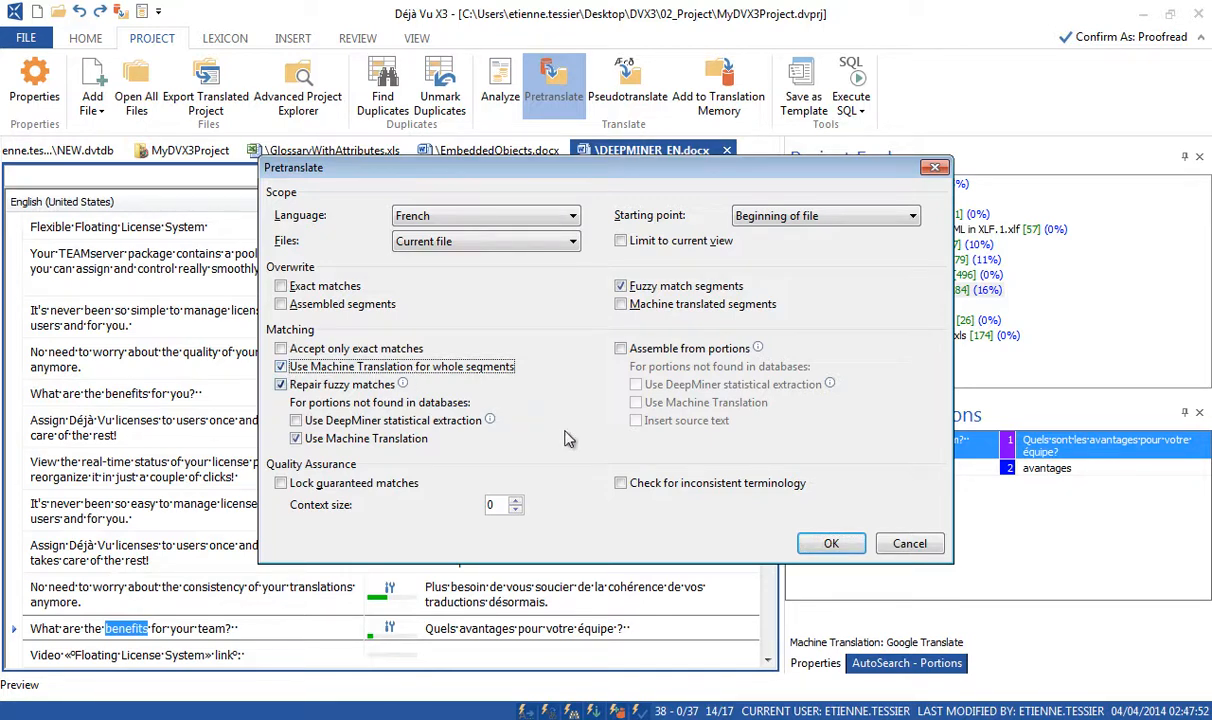
pyautogui.click(830, 545)
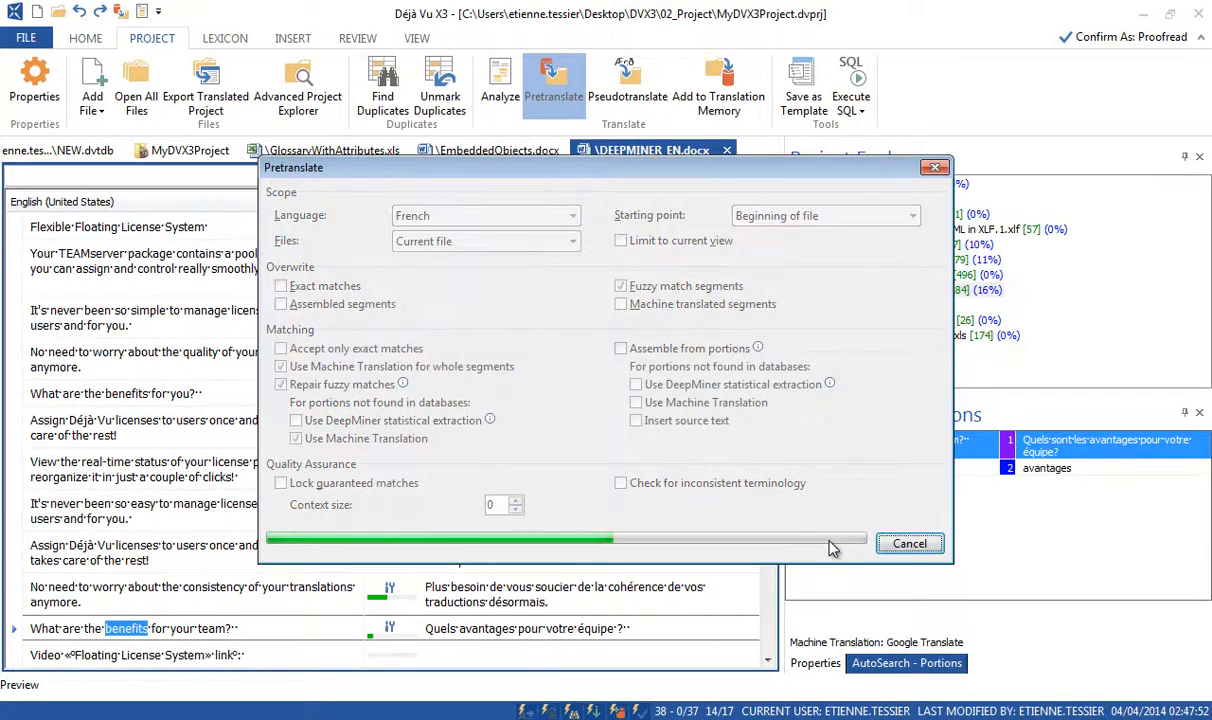
pyautogui.click(905, 544)
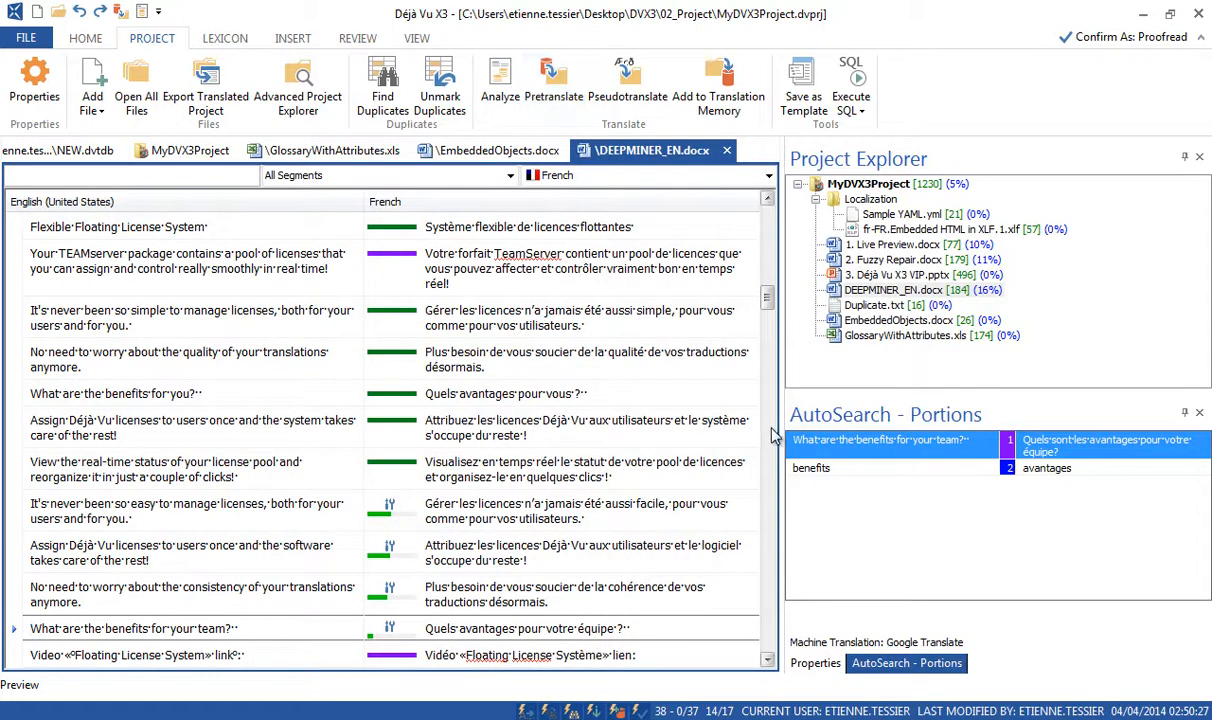
pyautogui.scroll(-2, 730, 295)
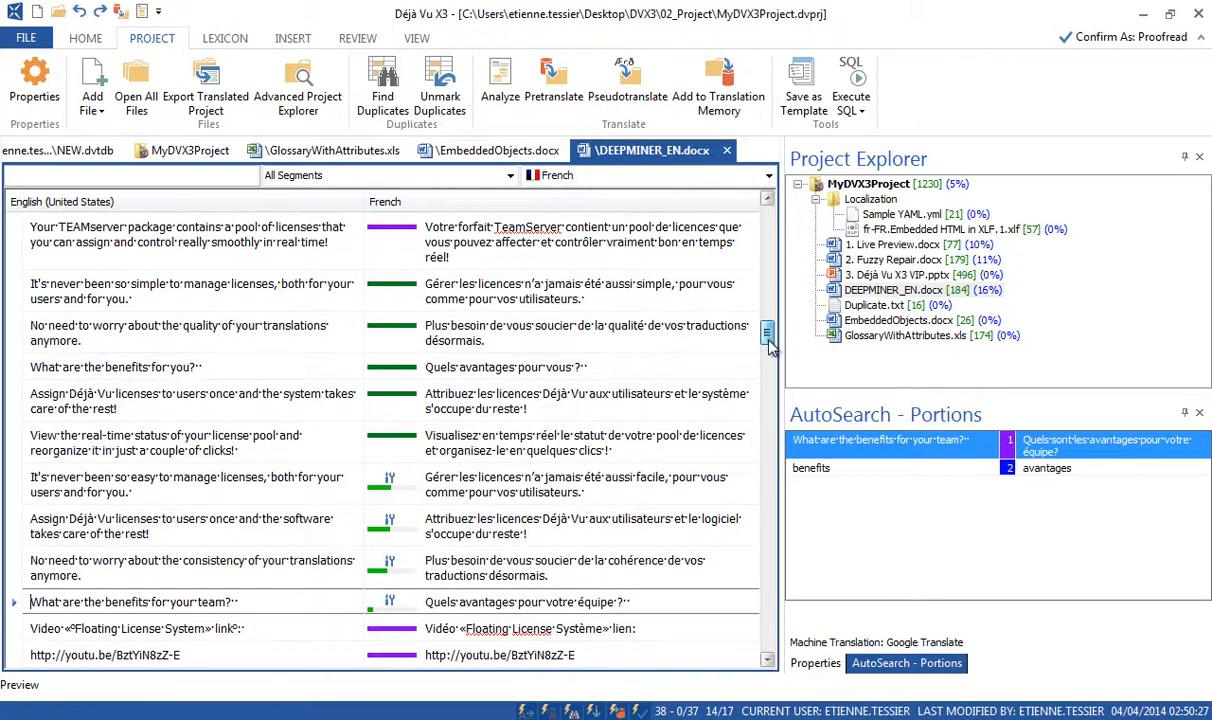
# Filter the file to show only Machine Translated Segments and inspect the last one about the project manager's license pool
pyautogui.click(510, 175)
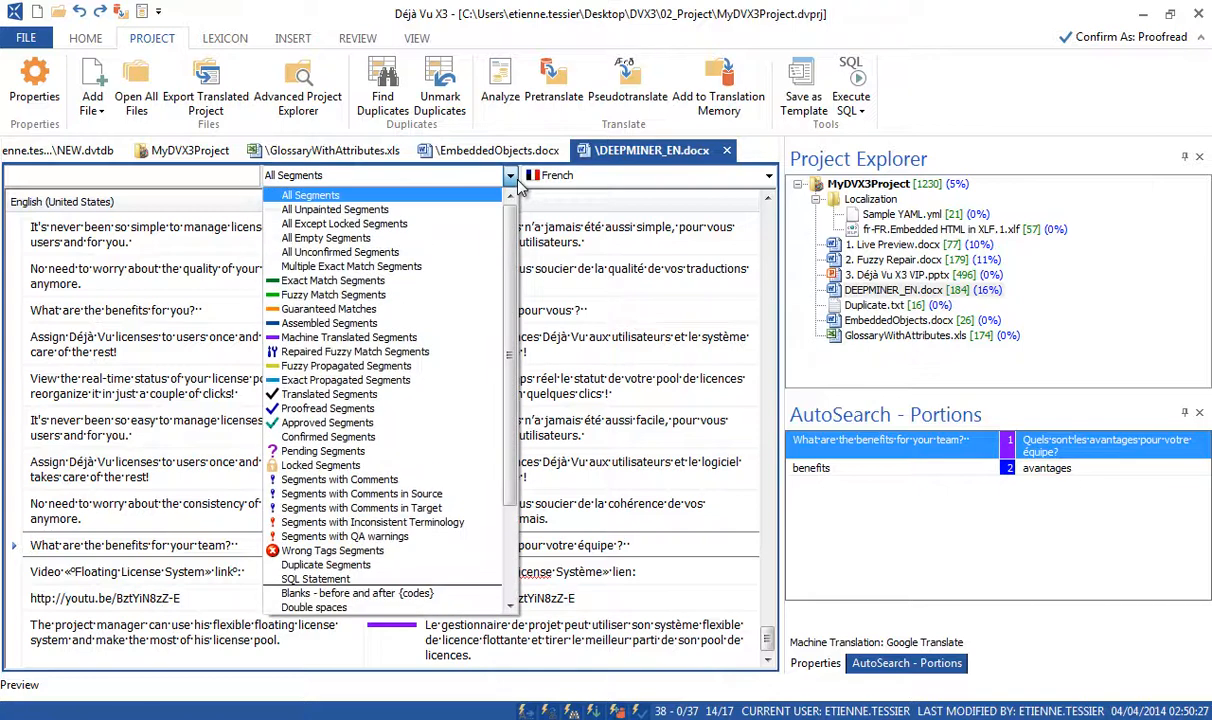
pyautogui.click(445, 338)
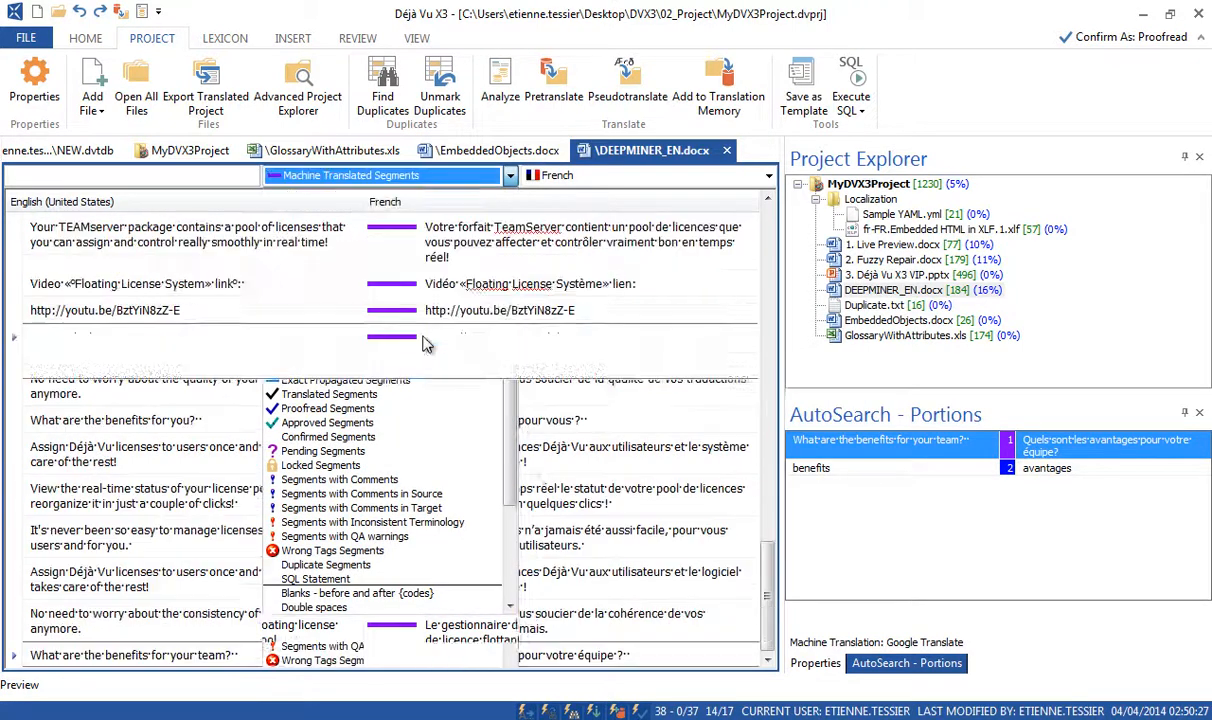
pyautogui.click(510, 356)
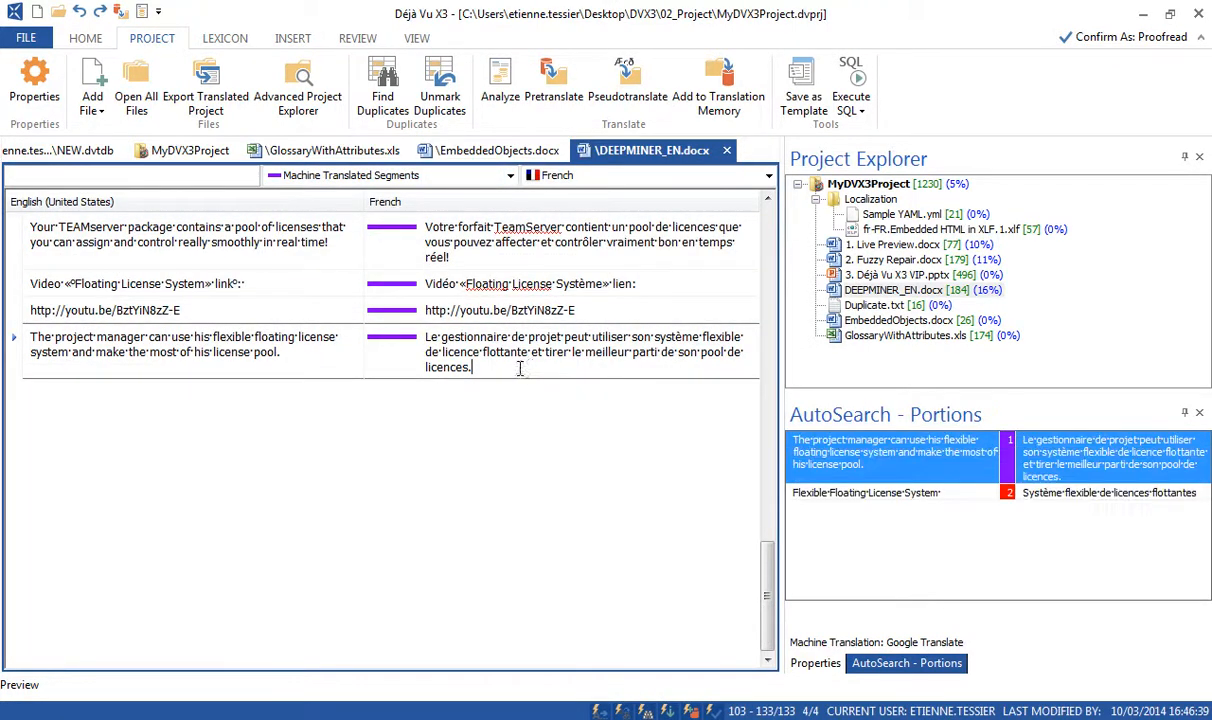
pyautogui.tripleClick(528, 366)
pyautogui.click(600, 365)
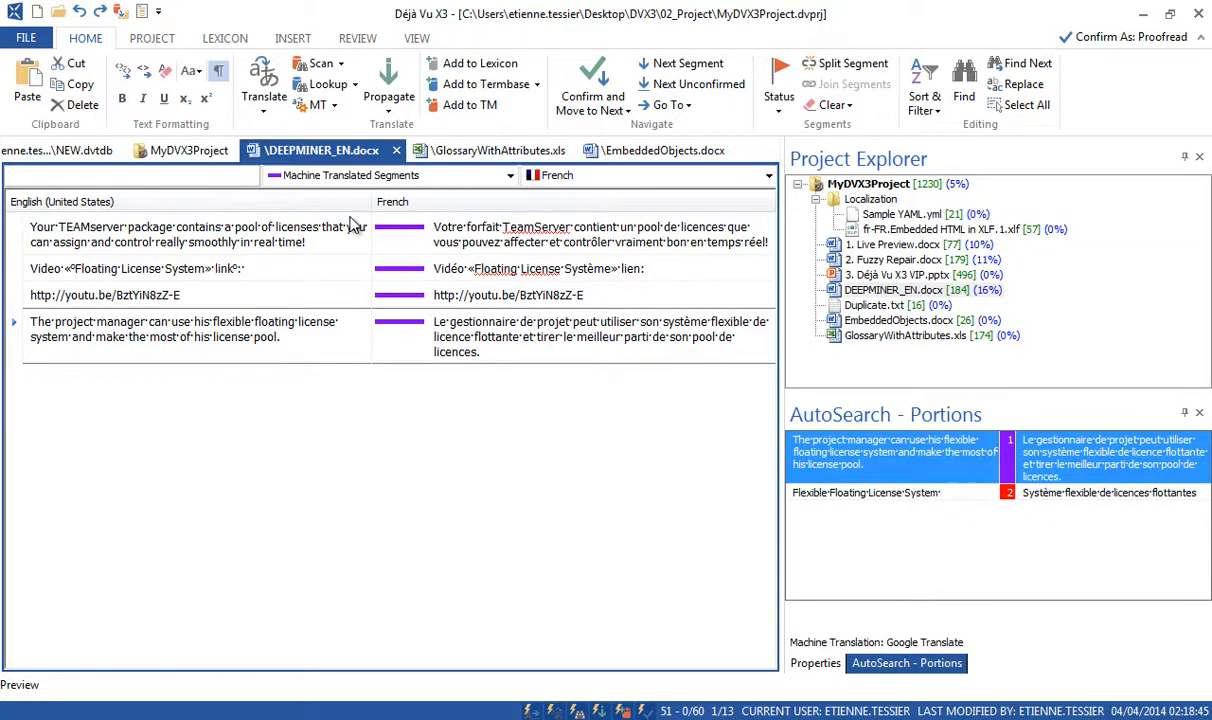
# View the project's machine translation providers for French and the option to add another provider
pyautogui.click(154, 42)
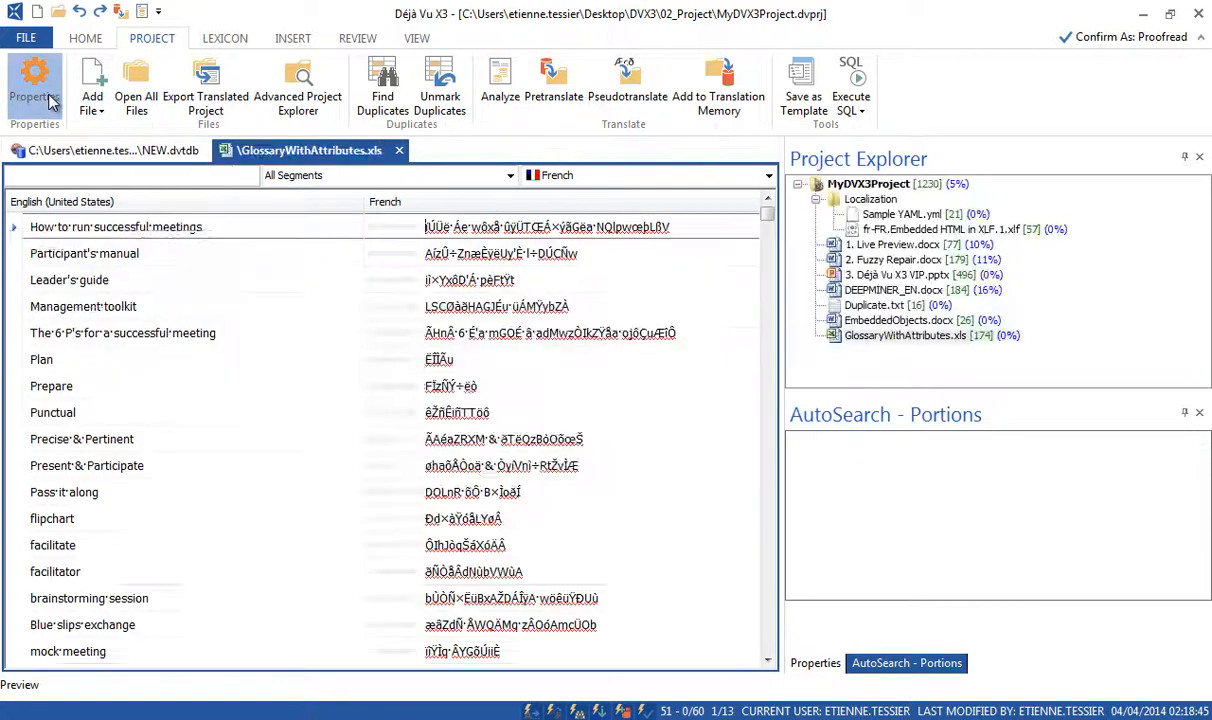
pyautogui.click(34, 90)
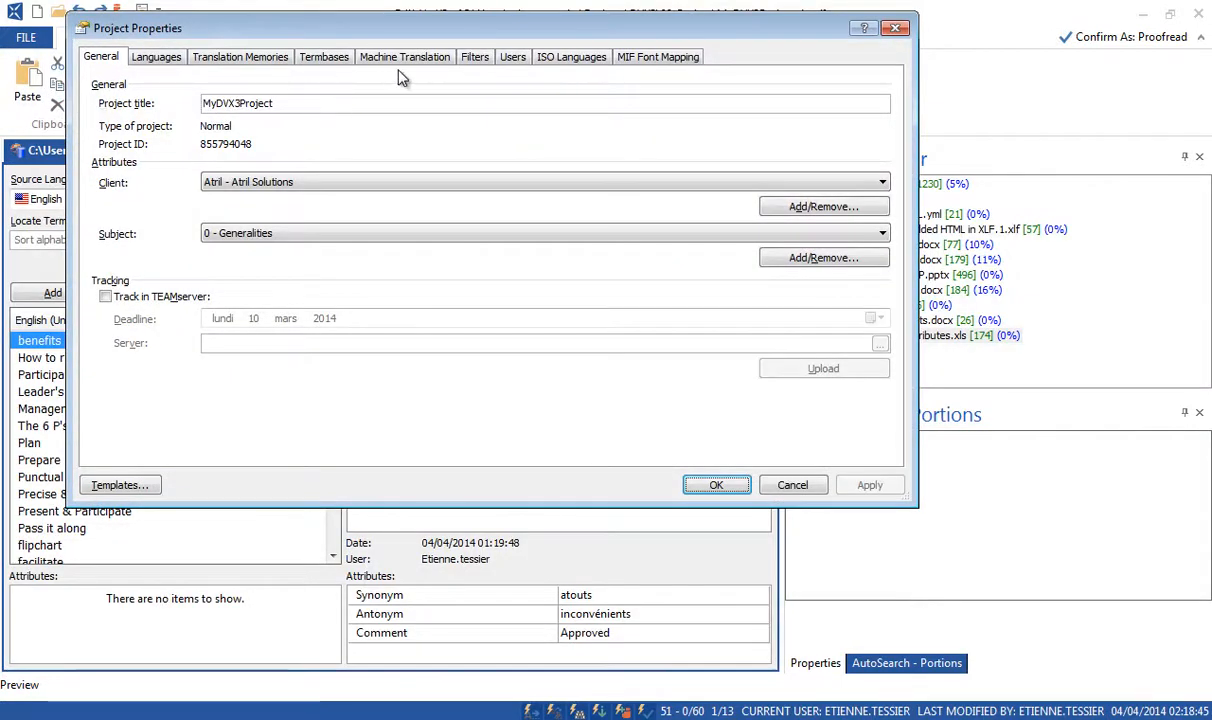
pyautogui.click(405, 58)
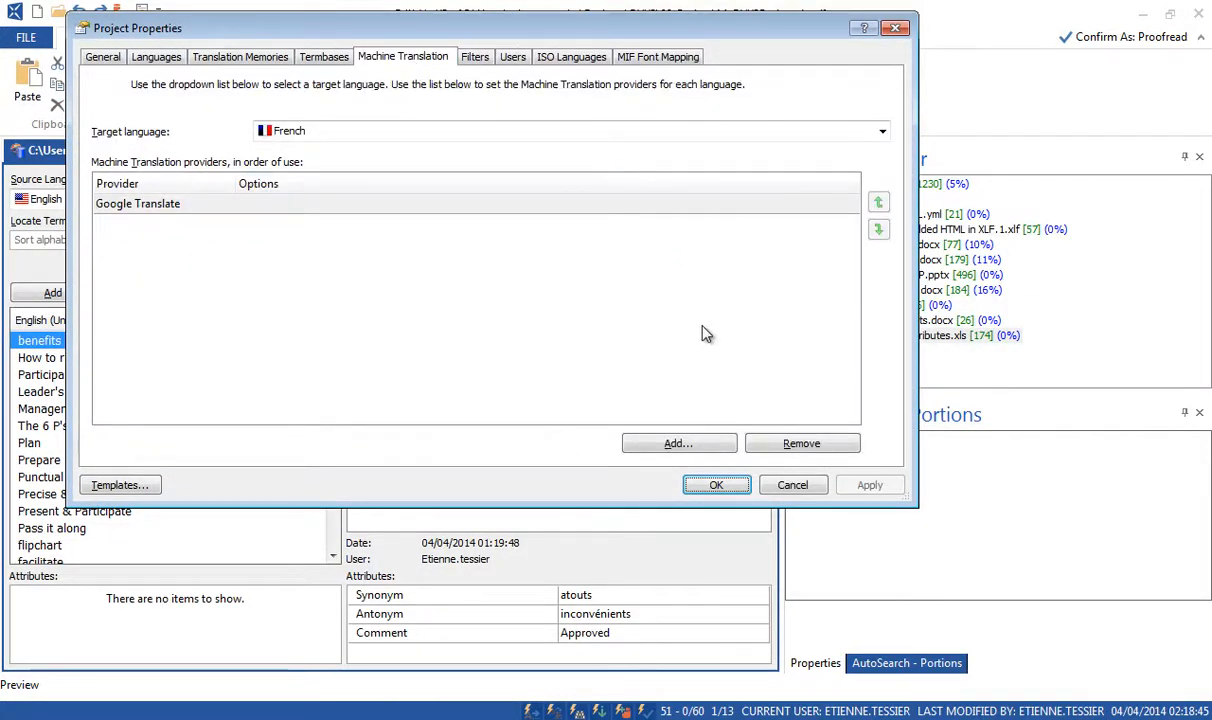
pyautogui.click(709, 448)
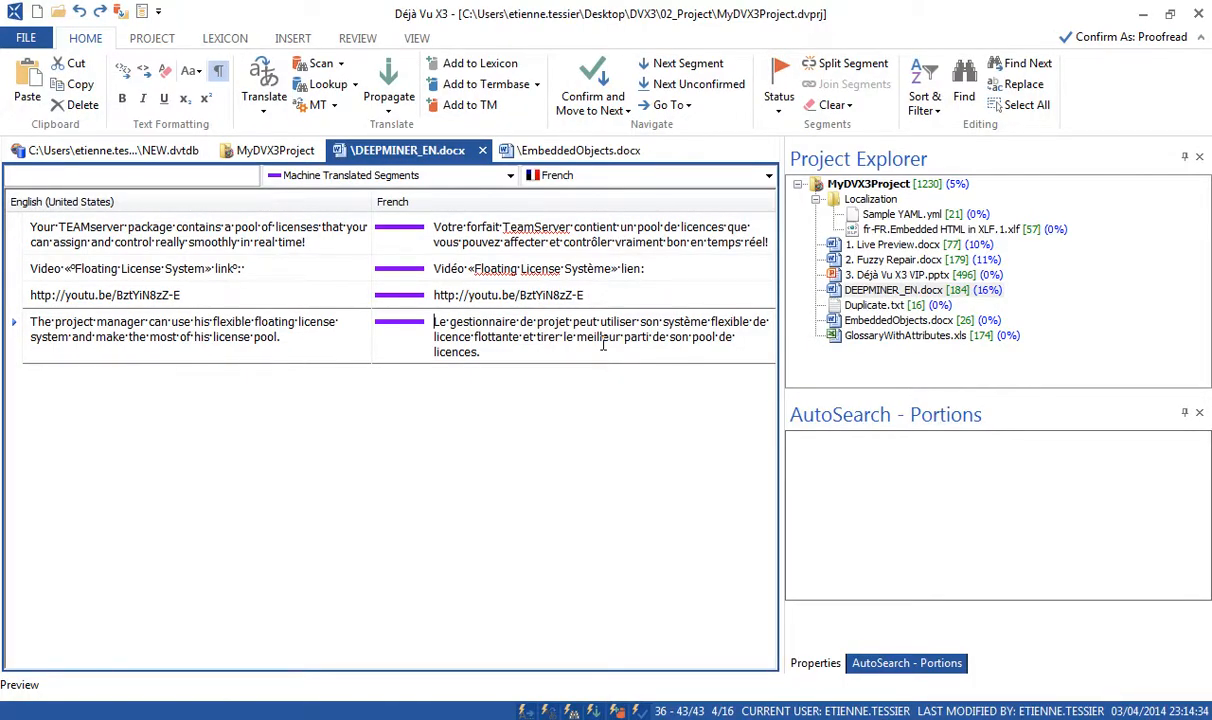
# Examine the Batch QA scope and SQL checks for the current French file without running them
pyautogui.click(360, 42)
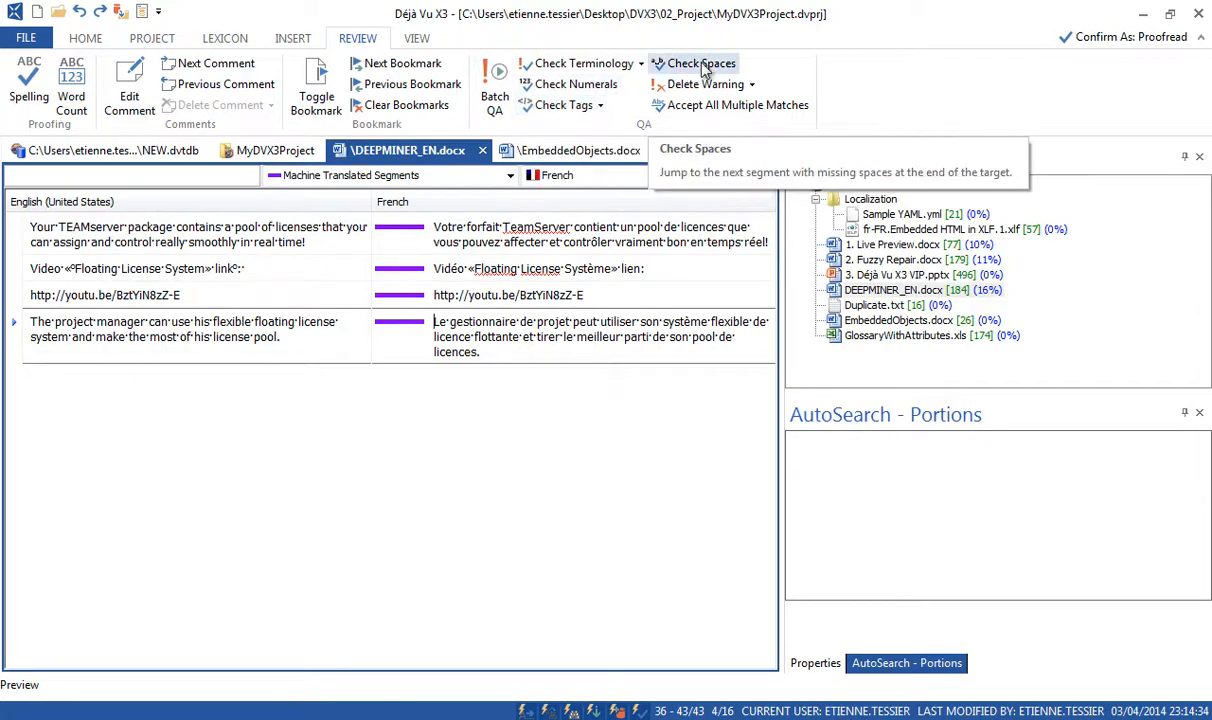
pyautogui.click(500, 100)
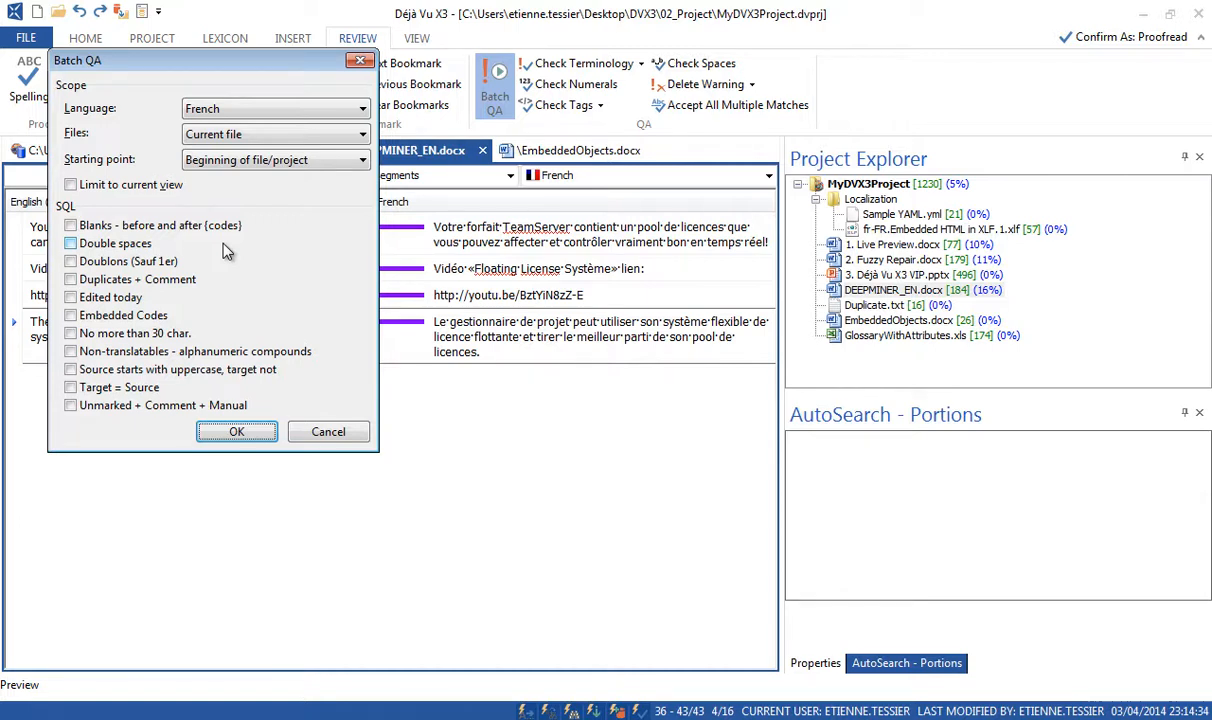
pyautogui.click(245, 264)
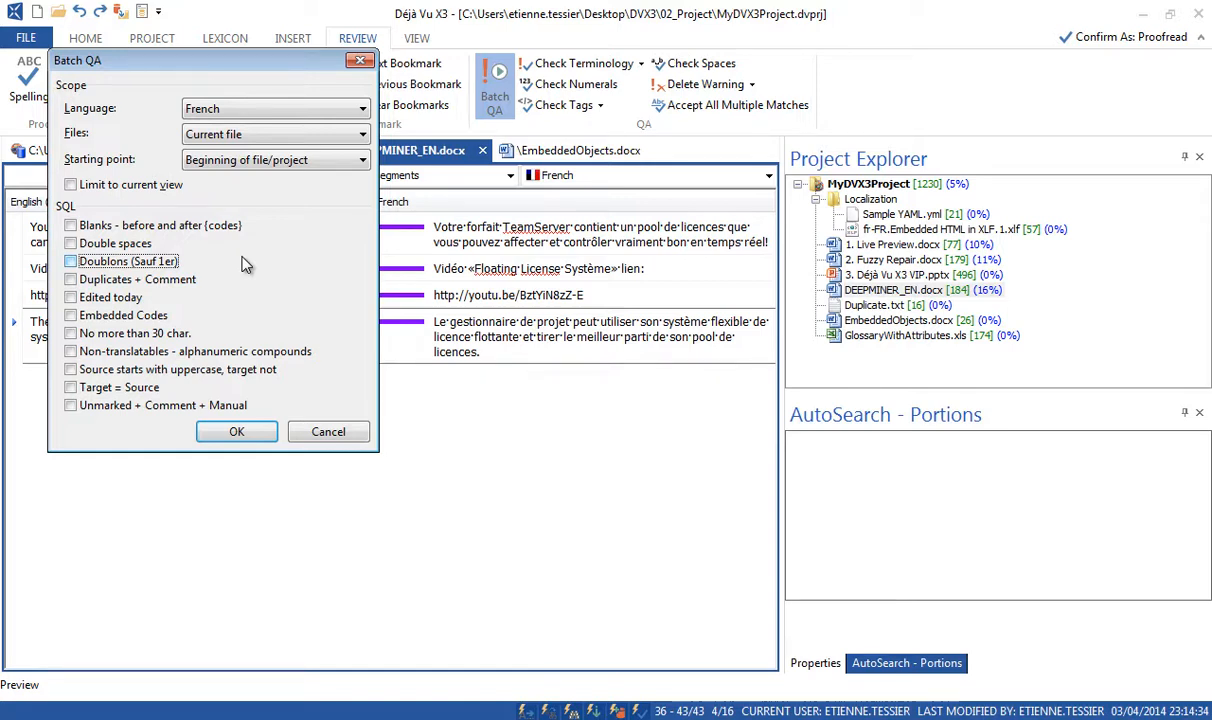
pyautogui.click(322, 429)
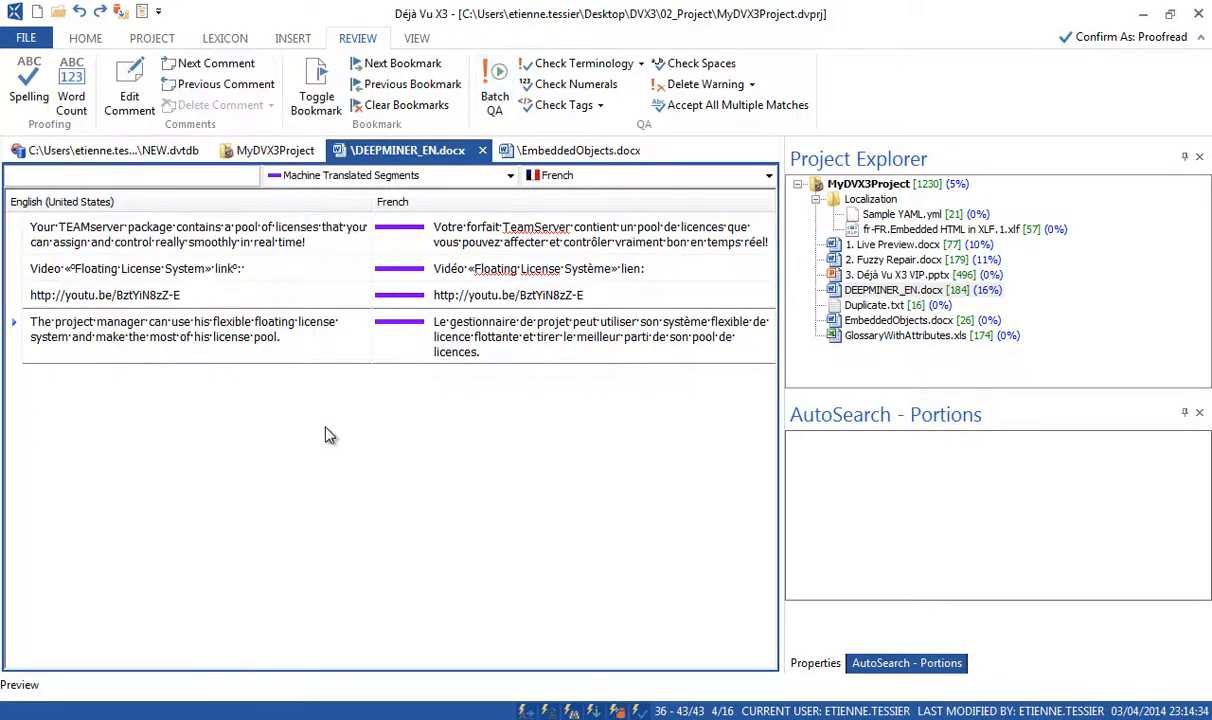
# Build a project SQL filter expression in the program options for French segments that are both Machine Translated and Approved
pyautogui.click(39, 45)
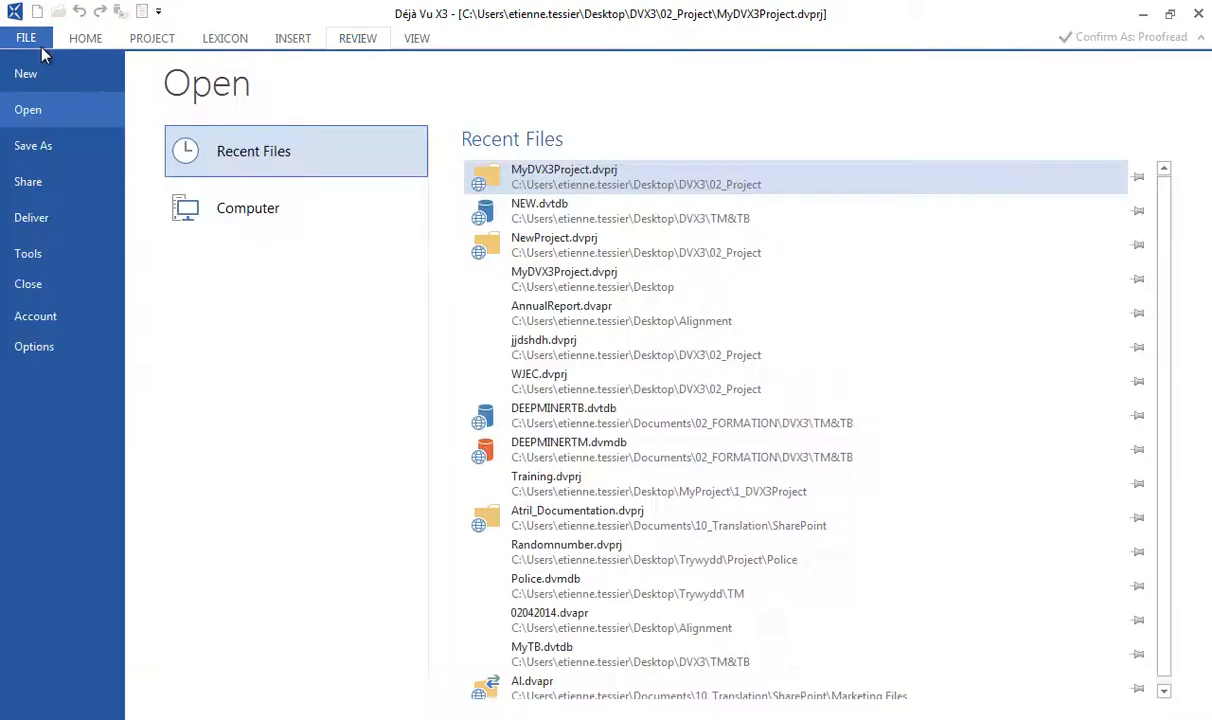
pyautogui.click(62, 346)
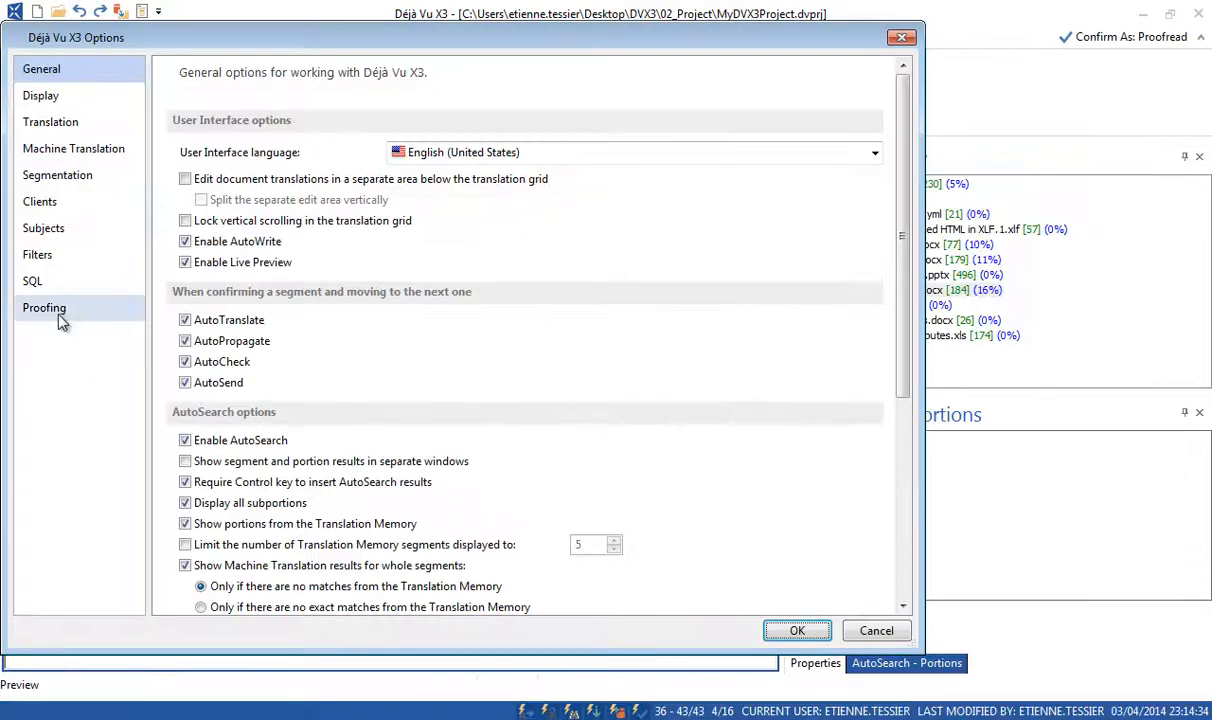
pyautogui.click(36, 287)
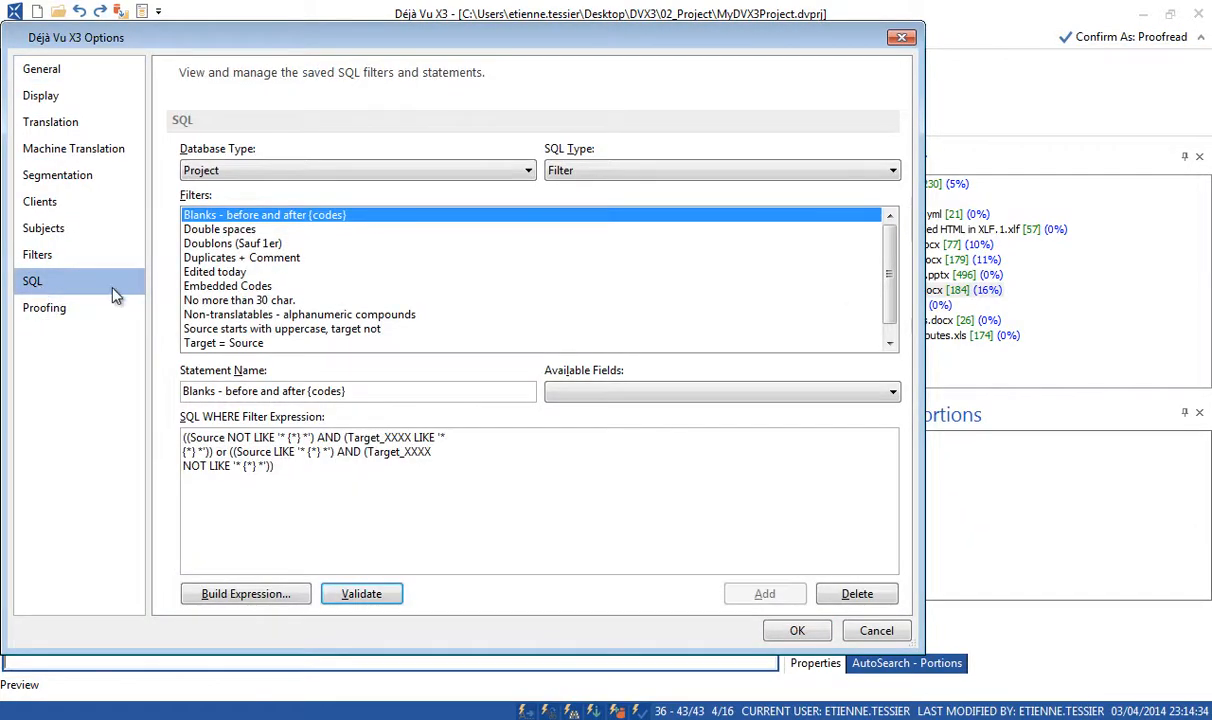
pyautogui.click(246, 594)
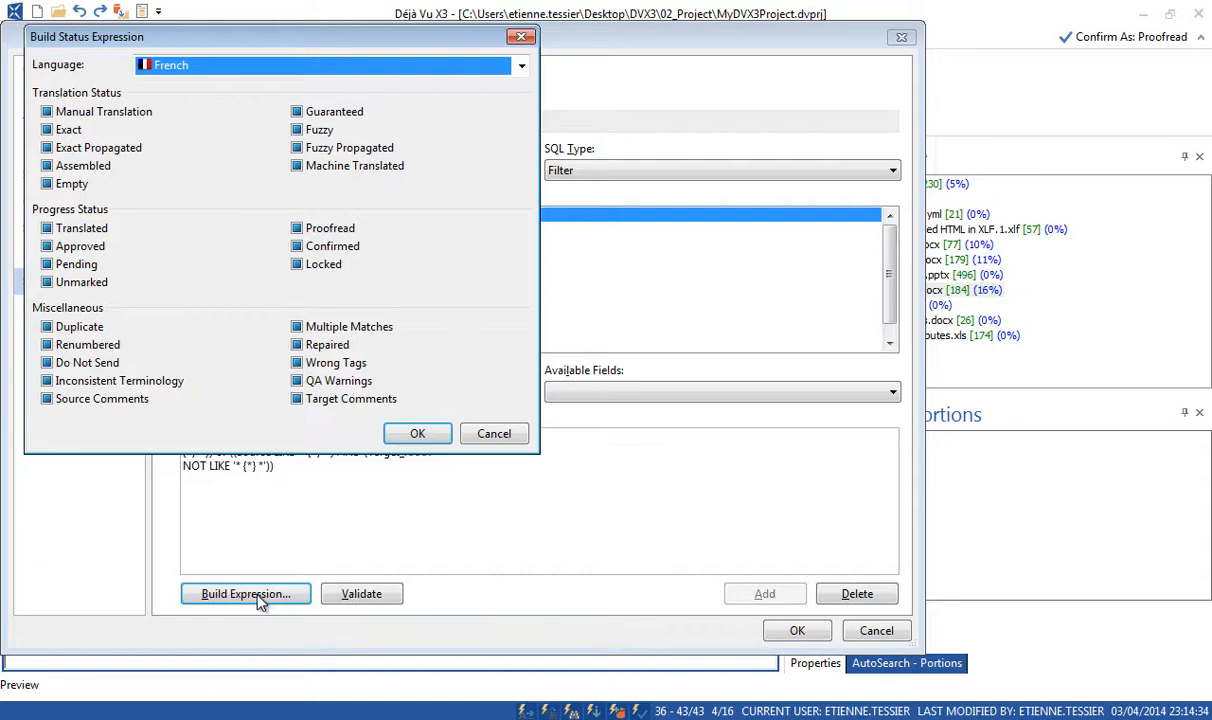
pyautogui.click(302, 167)
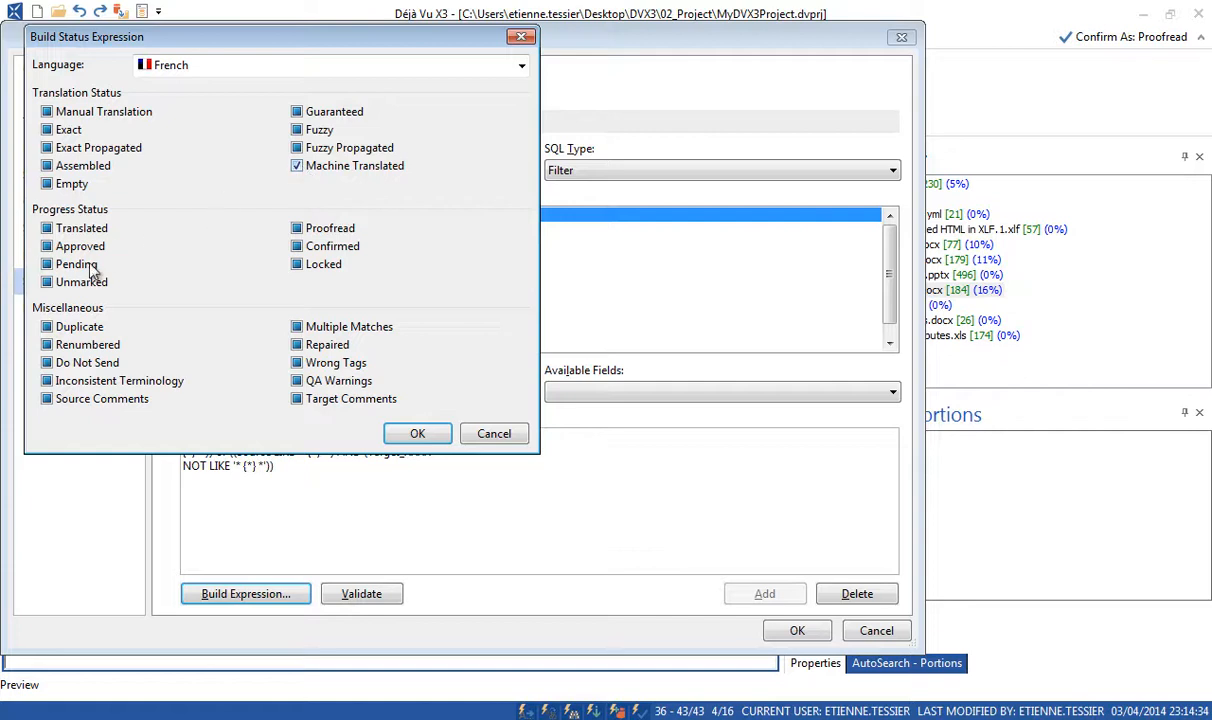
pyautogui.click(47, 246)
pyautogui.click(418, 434)
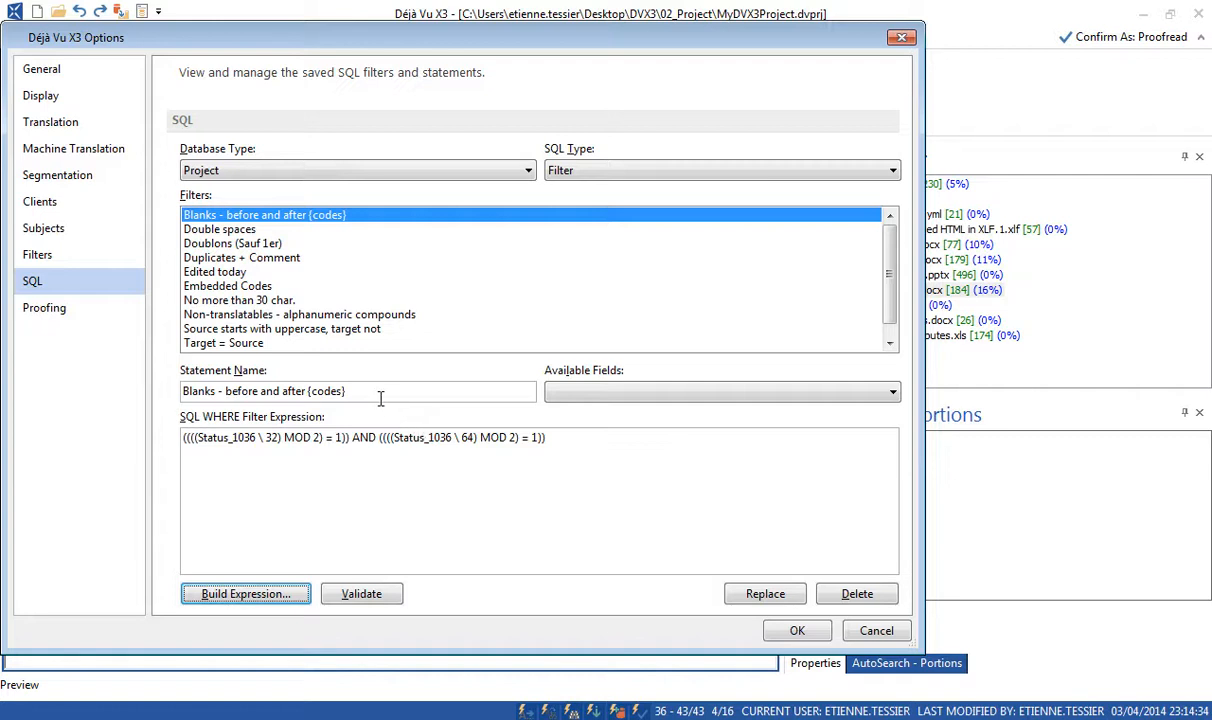
# Name the new SQL filter "Machine Translated and Approved", add it to the saved filters and accept the options
pyautogui.moveTo(372, 395); pyautogui.dragTo(132, 390)
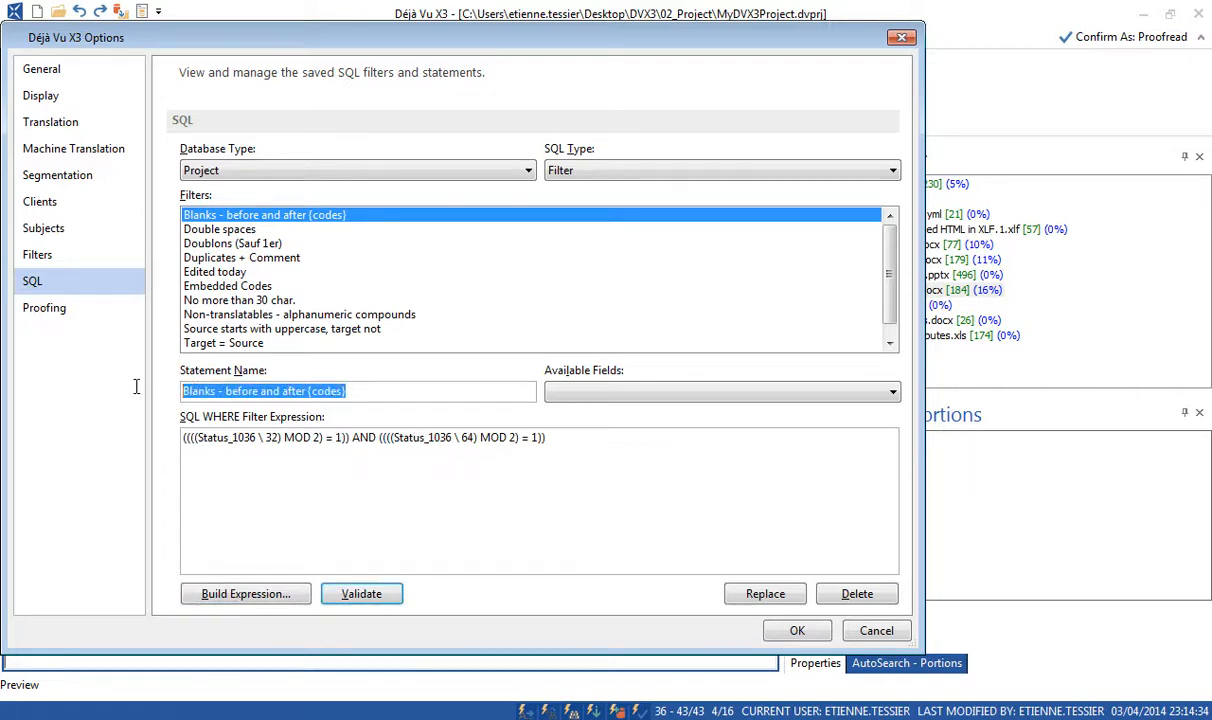
pyautogui.write('Mac')
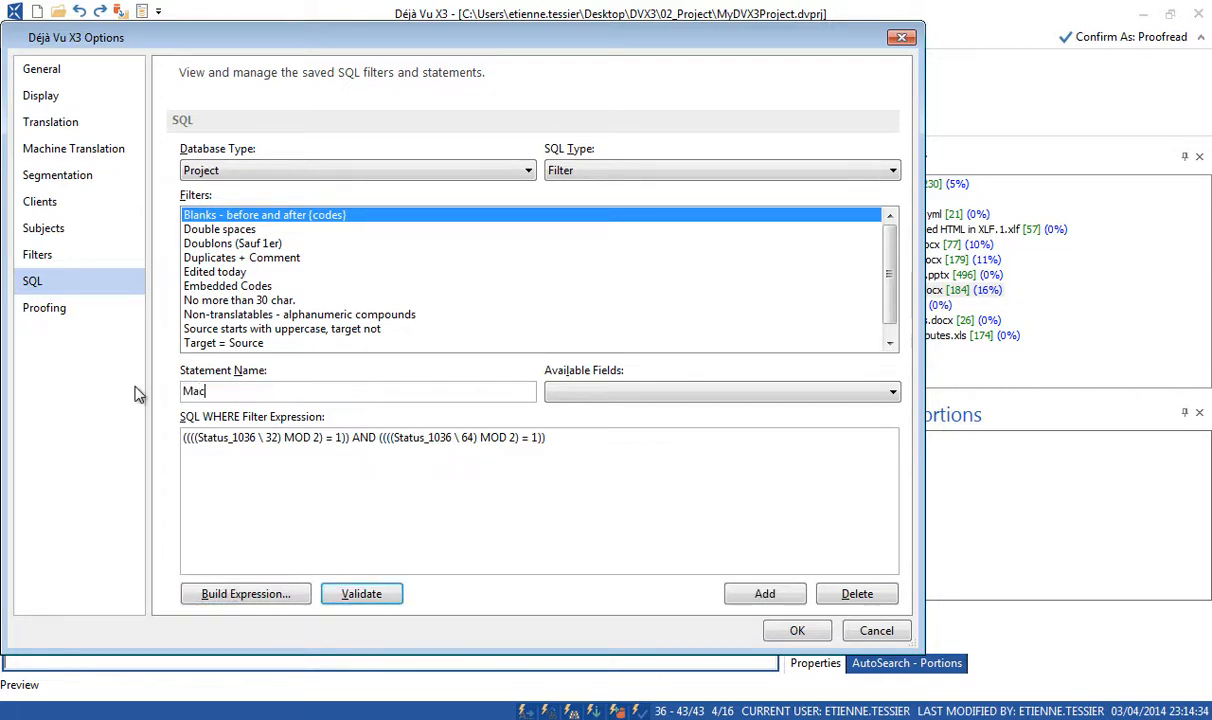
pyautogui.write('hine Tras')
pyautogui.press('BackSpace')
pyautogui.write('nslated and')
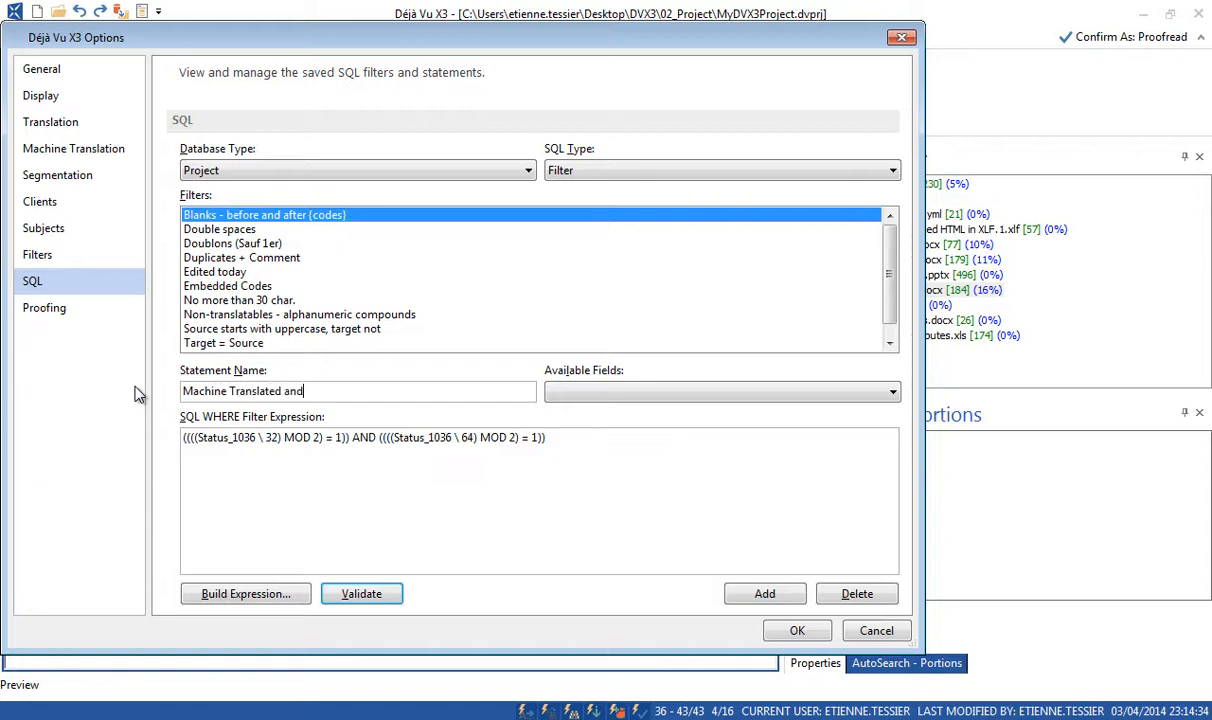
pyautogui.write(' Approved')
pyautogui.click(751, 597)
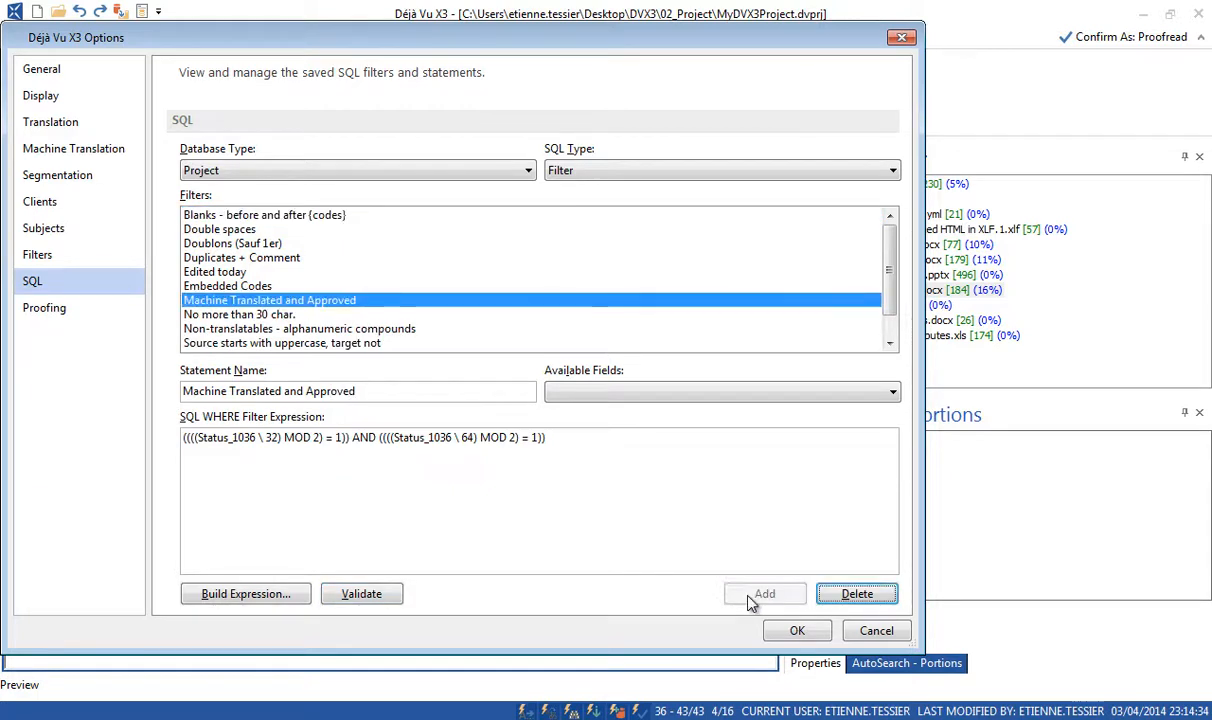
pyautogui.click(795, 632)
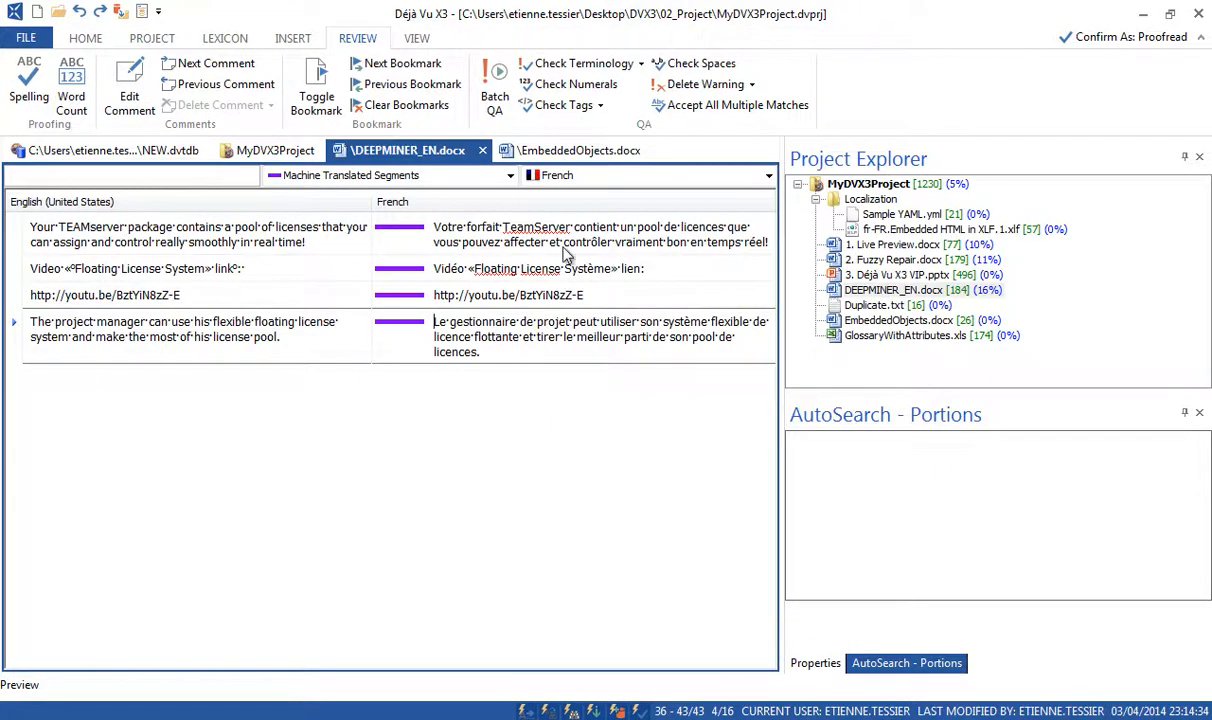
# Locate the "Machine Translated and Approved" filter among the available segment filters without applying it, and view the segment navigation commands
pyautogui.click(511, 177)
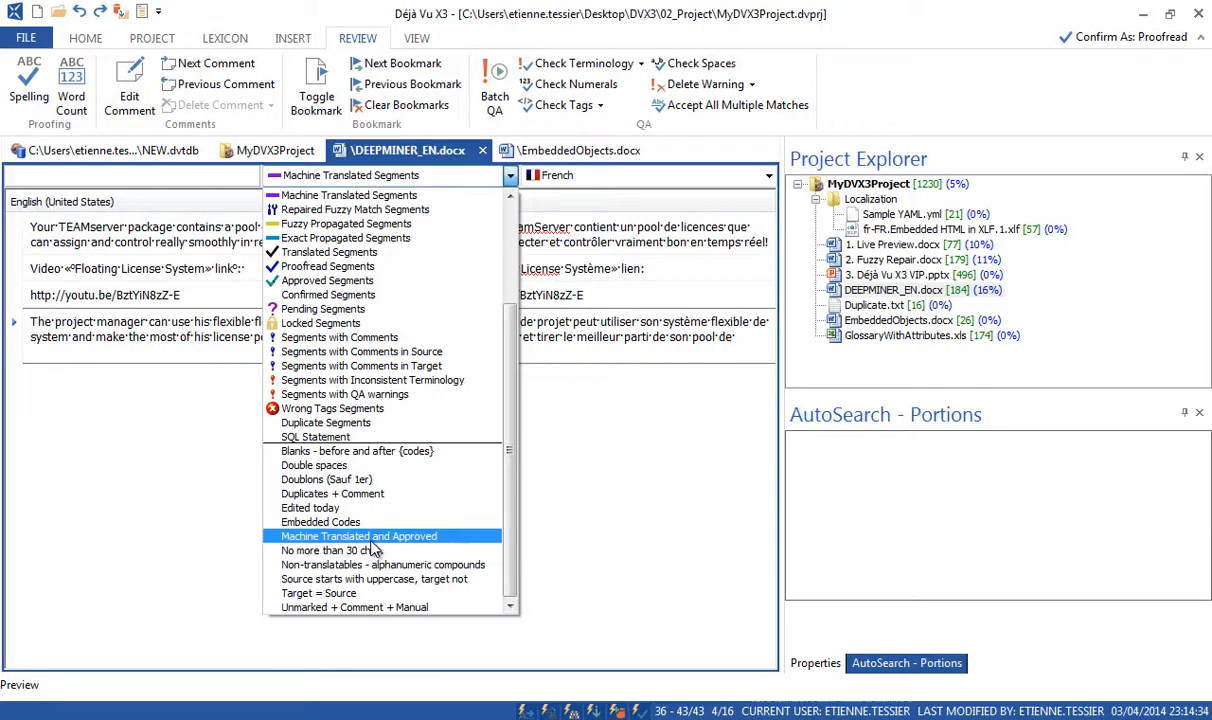
pyautogui.press('Escape')
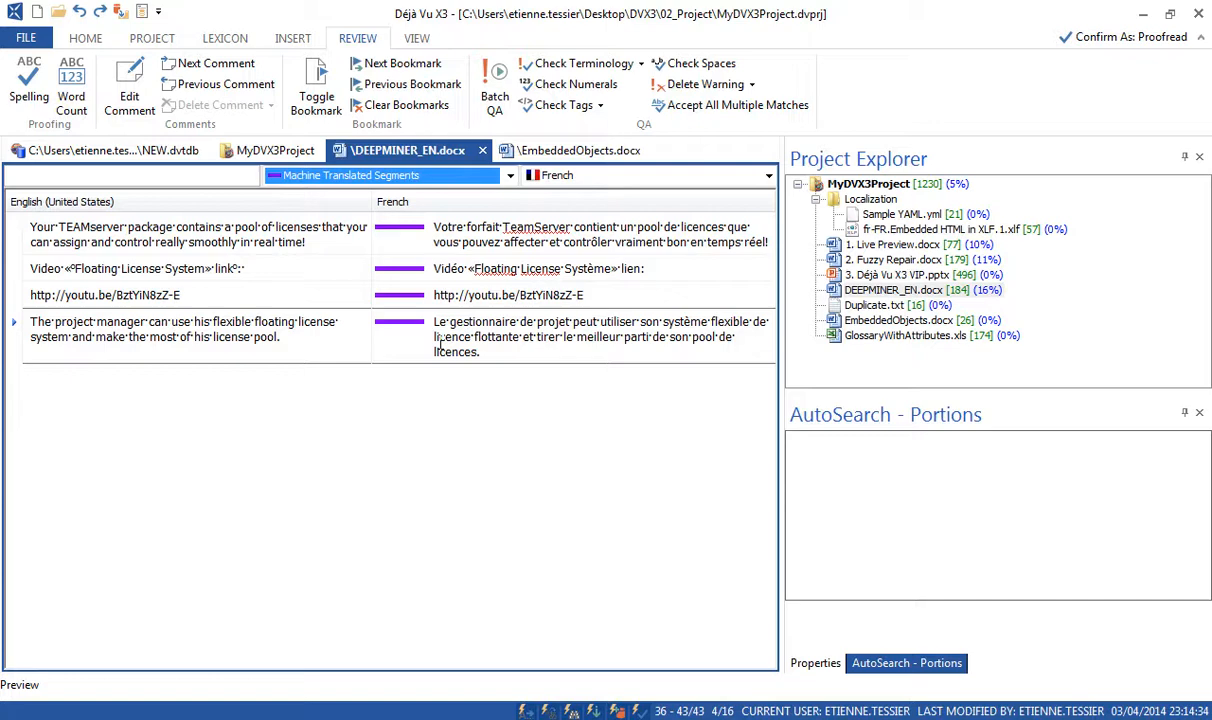
pyautogui.click(86, 39)
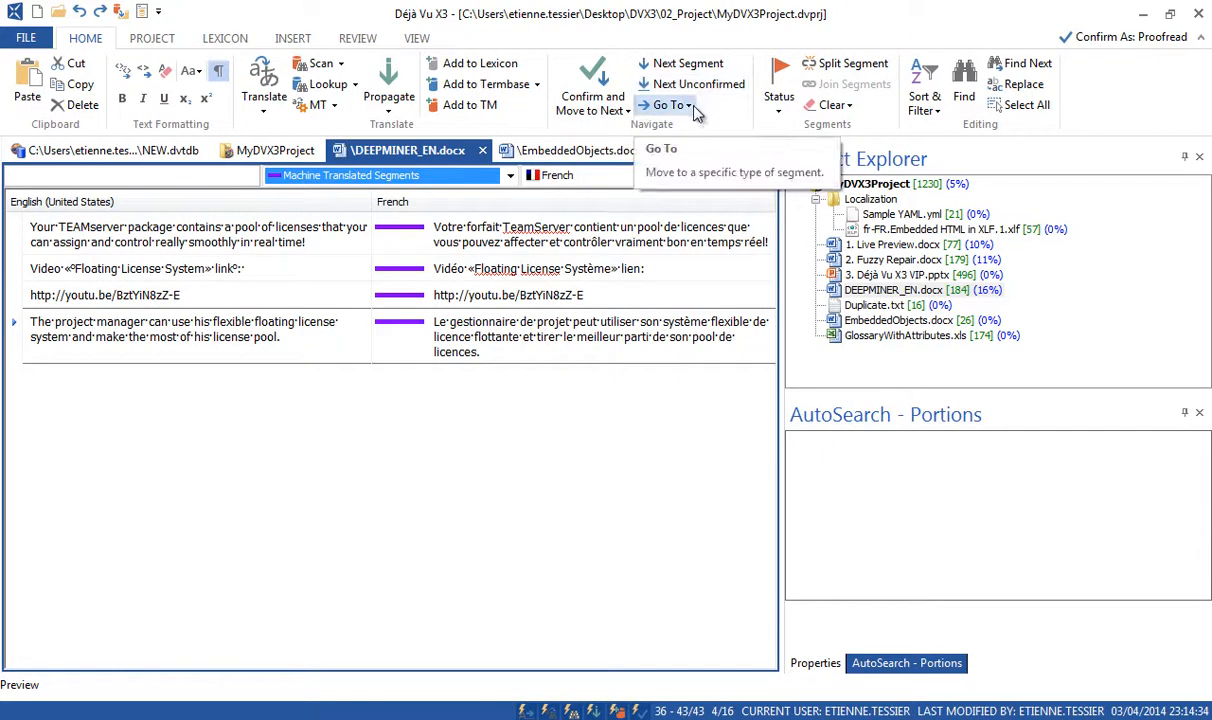
# Switch to the default SQL filters PDF in the browser and select the SQL expression for the full stop punctuation check
pyautogui.click(658, 101)
pyautogui.moveTo(748, 287)
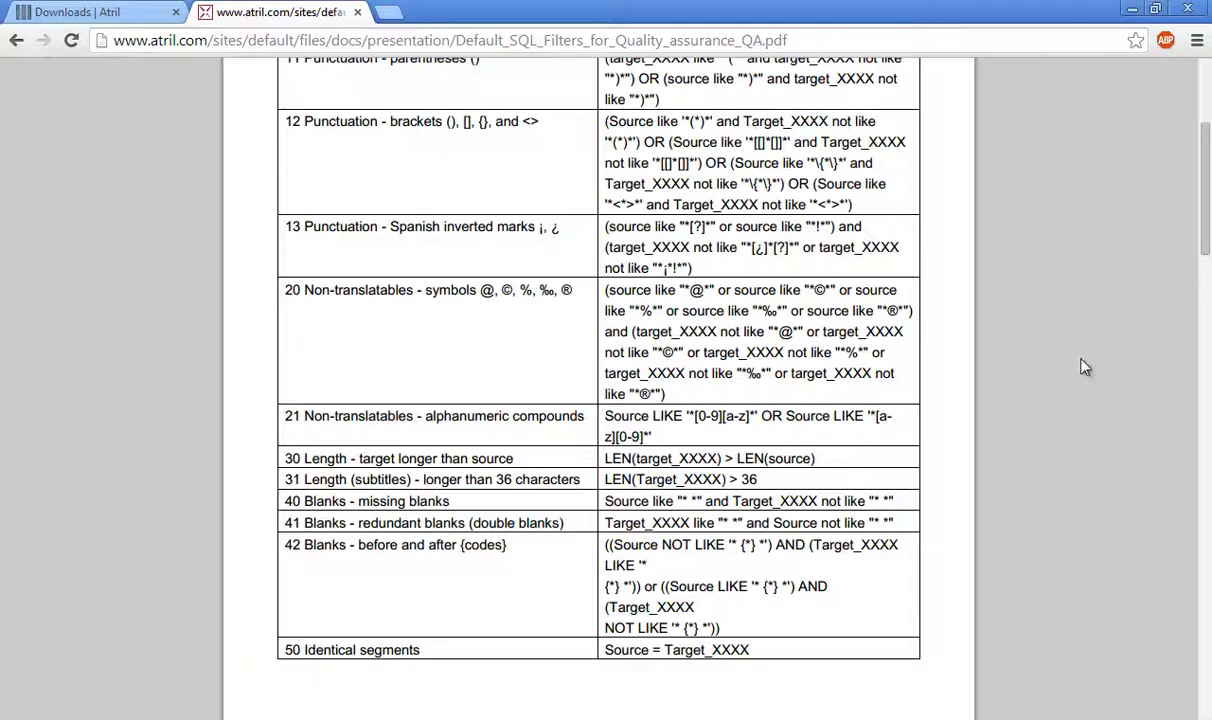
pyautogui.scroll(3, 1183, 141)
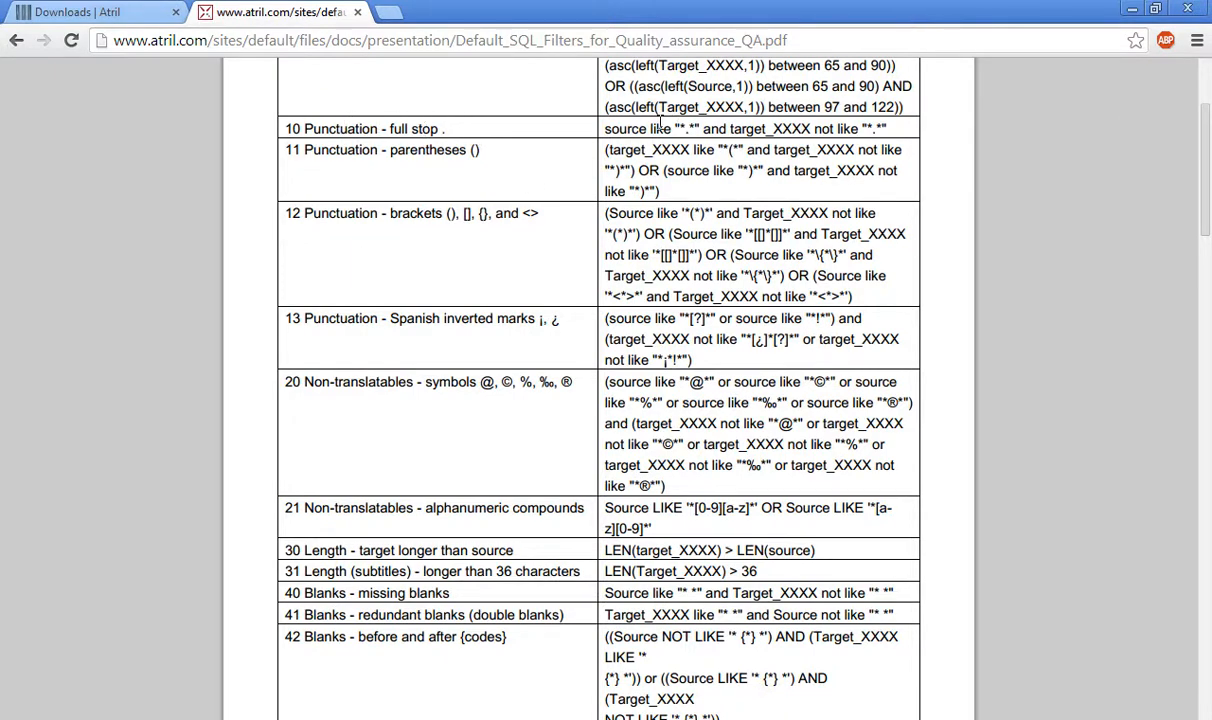
pyautogui.moveTo(606, 129); pyautogui.dragTo(651, 129)
pyautogui.moveTo(765, 128); pyautogui.dragTo(886, 128)
# Return to Déjà Vu X3 and examine the name and SQL expression of the saved "Blanks - before and after {codes}" filter without changing the options
pyautogui.hotkey('alt', 'Tab')
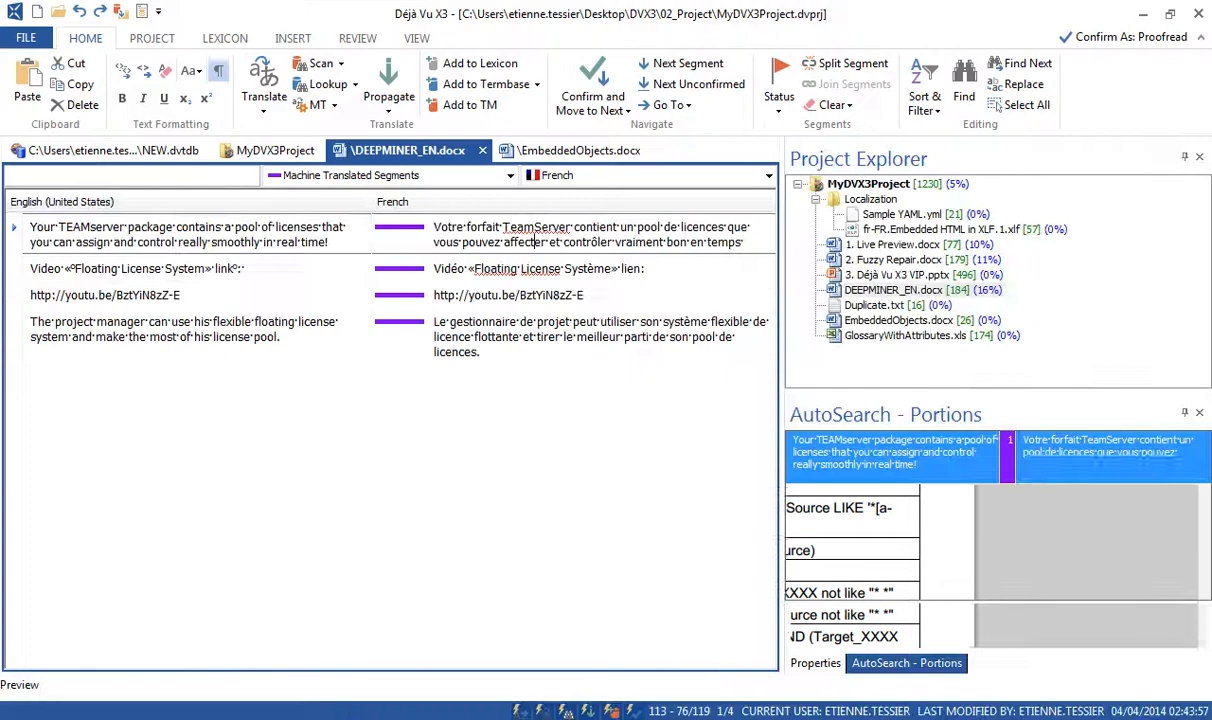
pyautogui.click(28, 38)
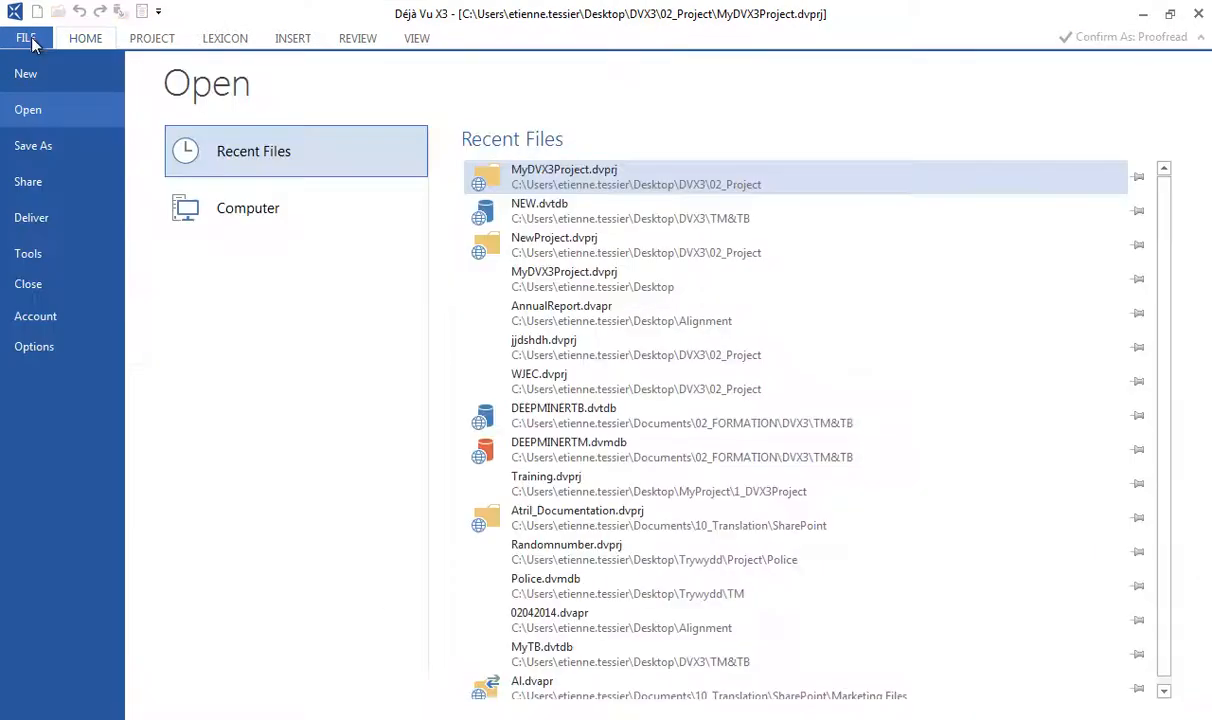
pyautogui.click(46, 346)
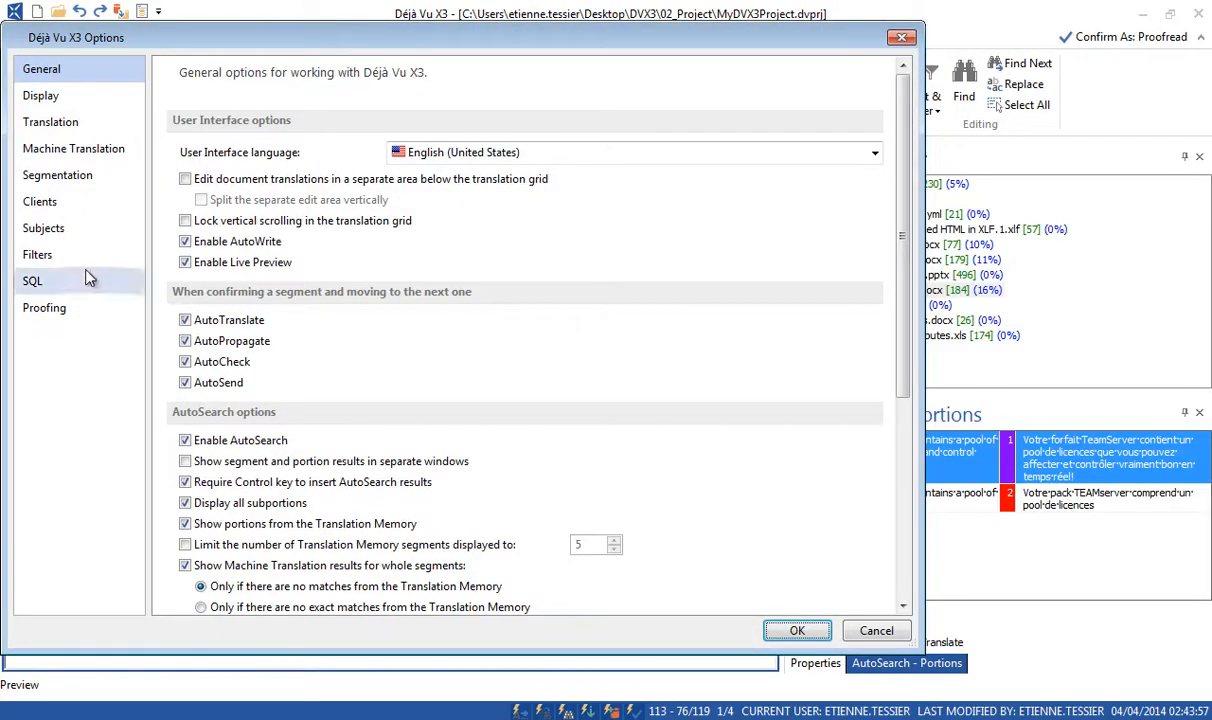
pyautogui.click(66, 278)
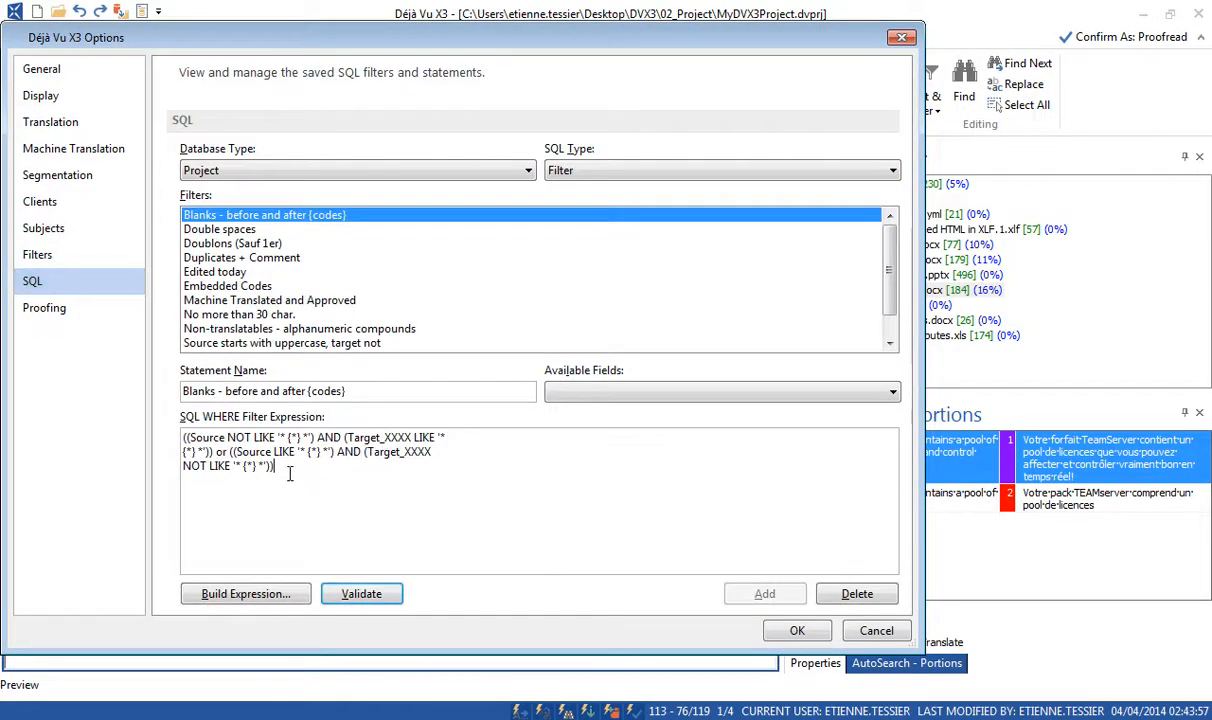
pyautogui.moveTo(276, 466); pyautogui.dragTo(165, 408)
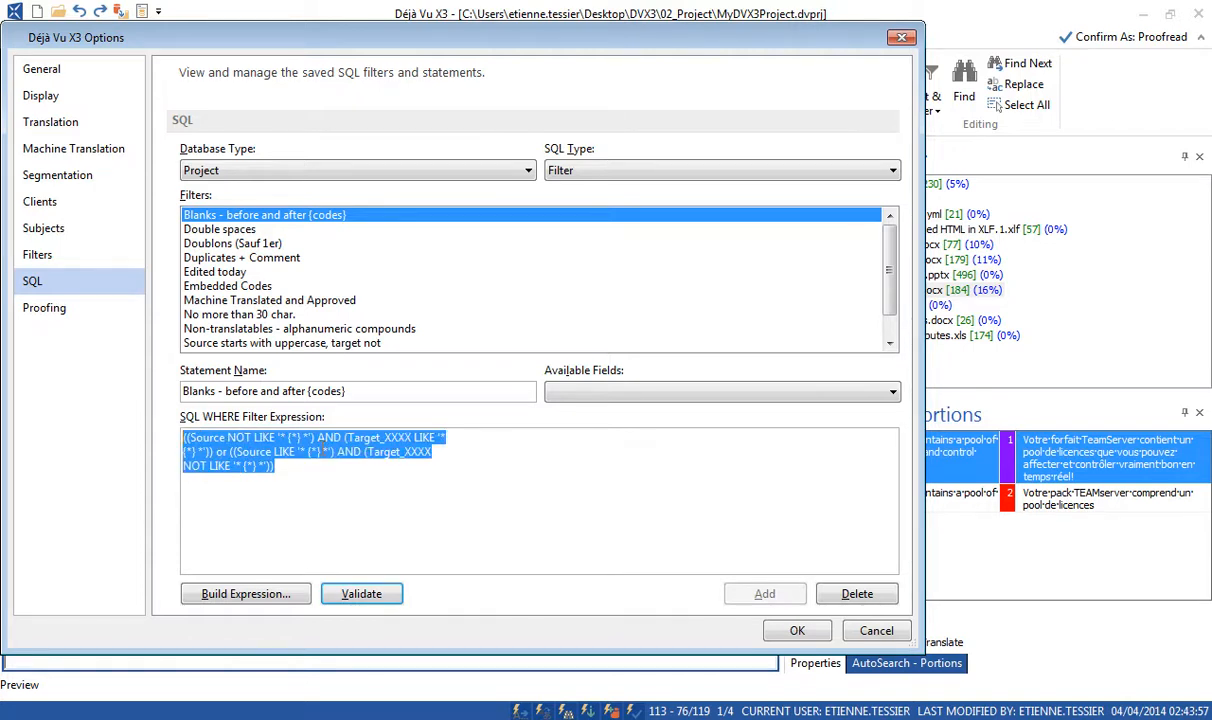
pyautogui.moveTo(346, 391); pyautogui.dragTo(141, 373)
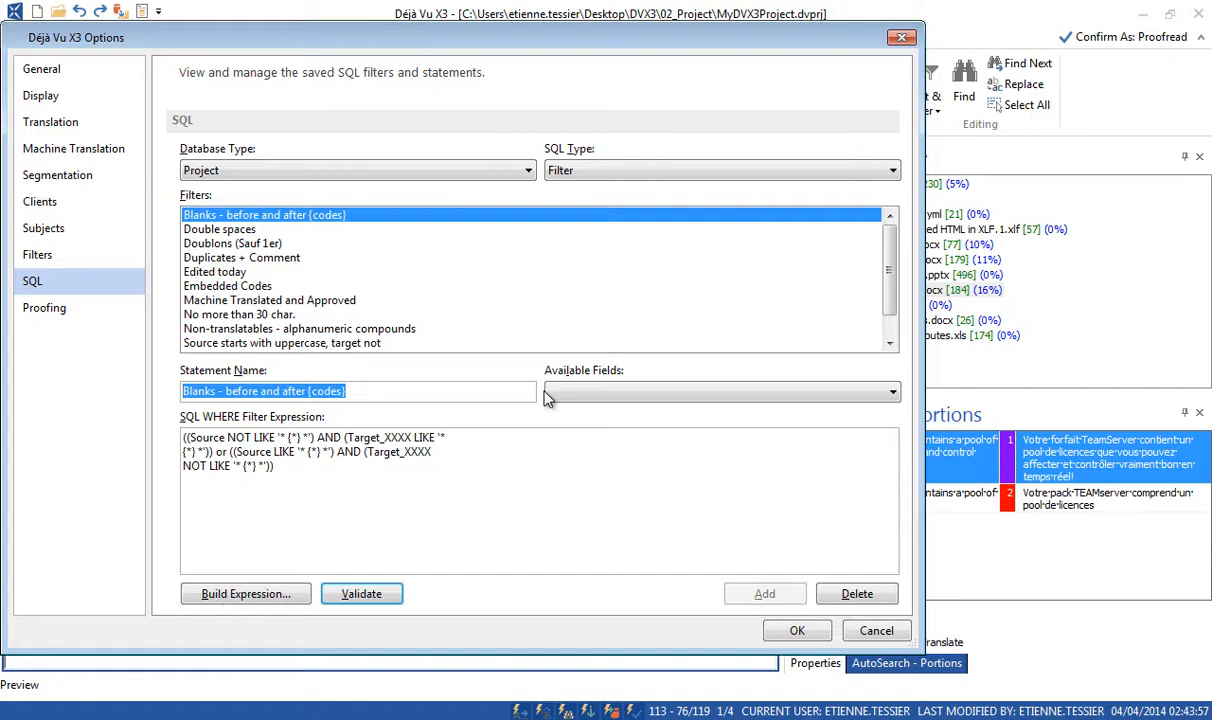
pyautogui.click(876, 631)
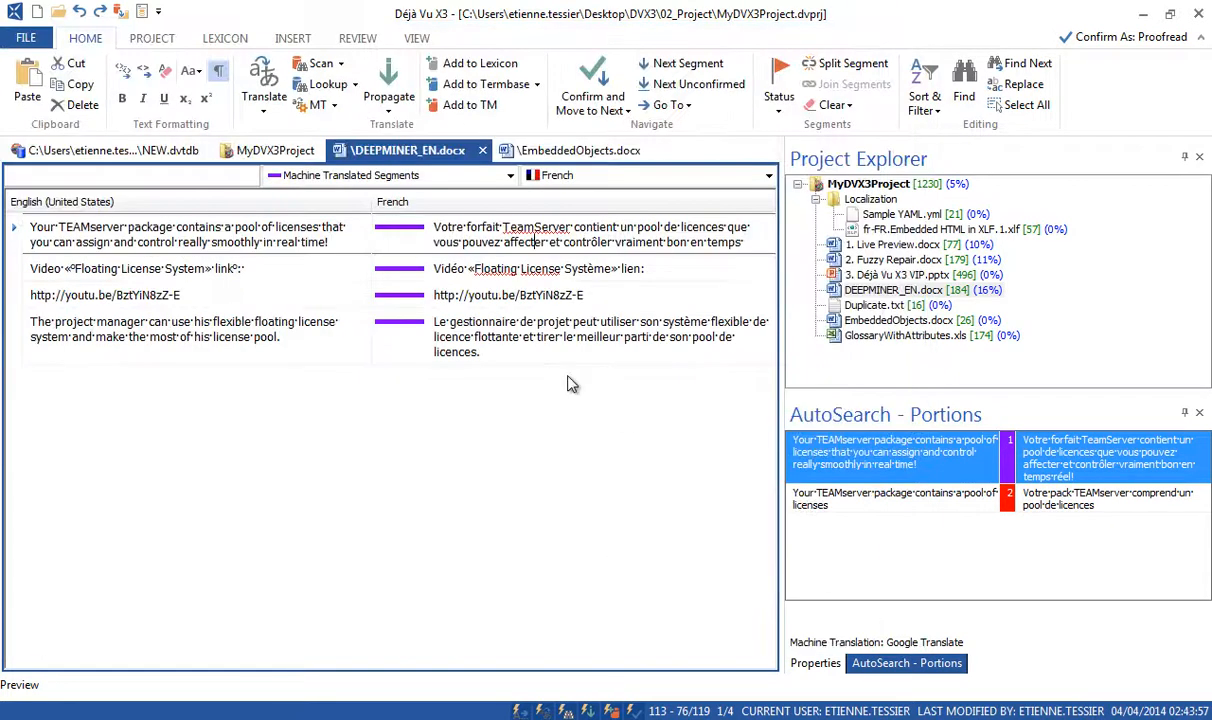
# Run Batch QA on the current French file from the beginning with only the "Edited today" SQL check enabled
pyautogui.click(358, 40)
pyautogui.click(494, 88)
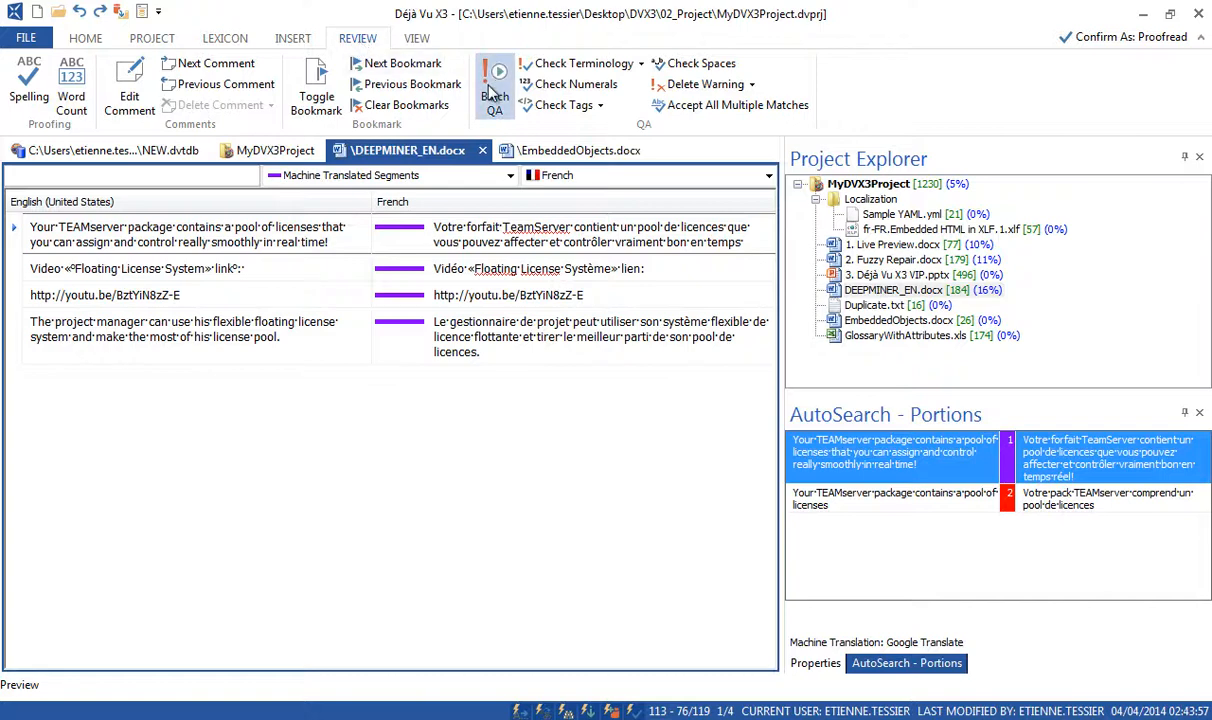
pyautogui.click(71, 226)
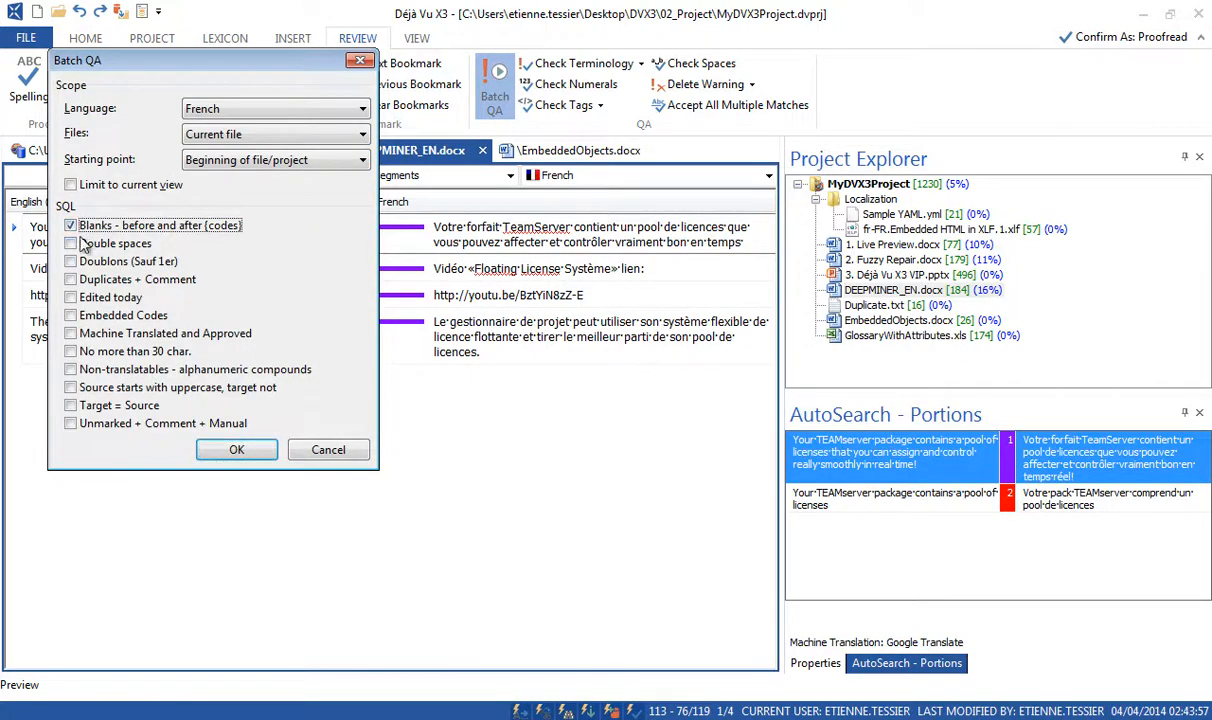
pyautogui.click(71, 244)
pyautogui.click(71, 298)
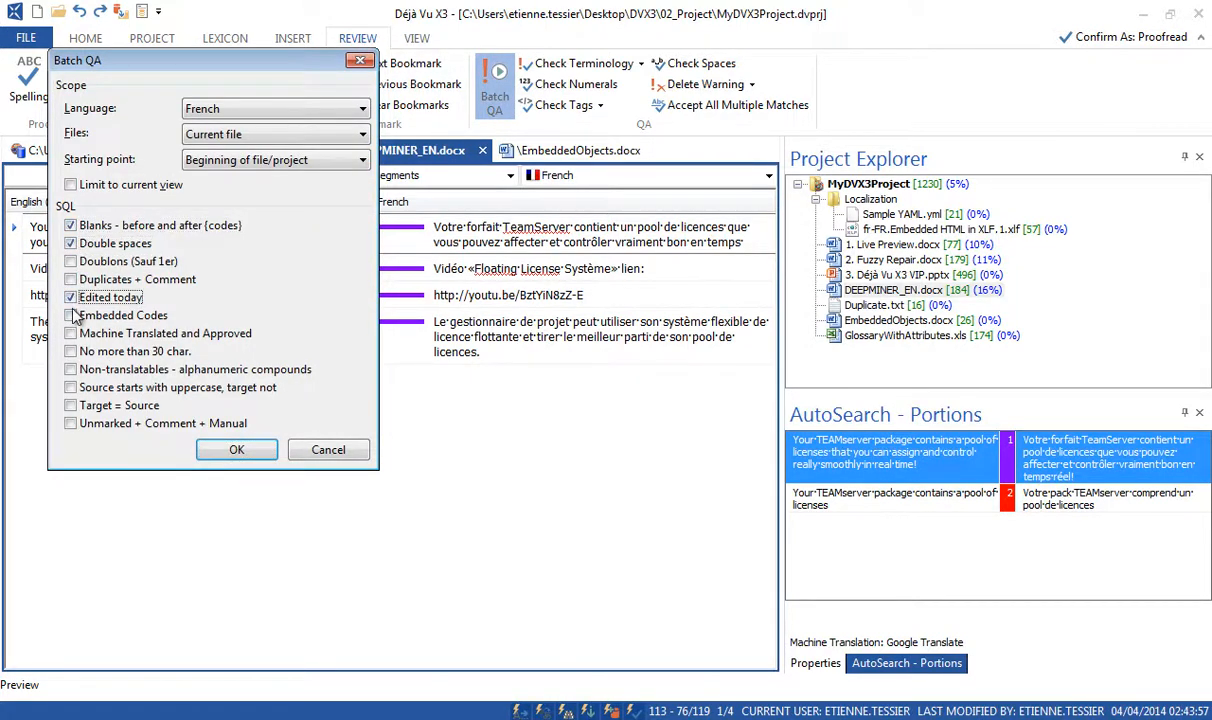
pyautogui.click(71, 244)
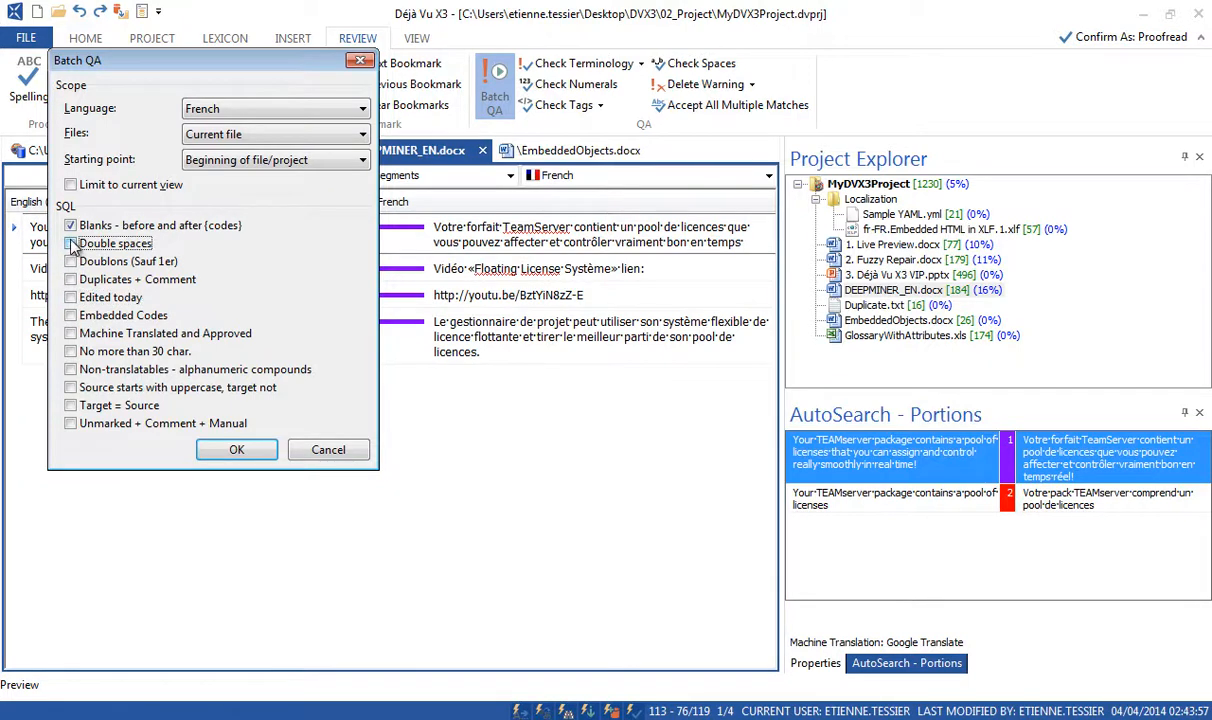
pyautogui.click(71, 226)
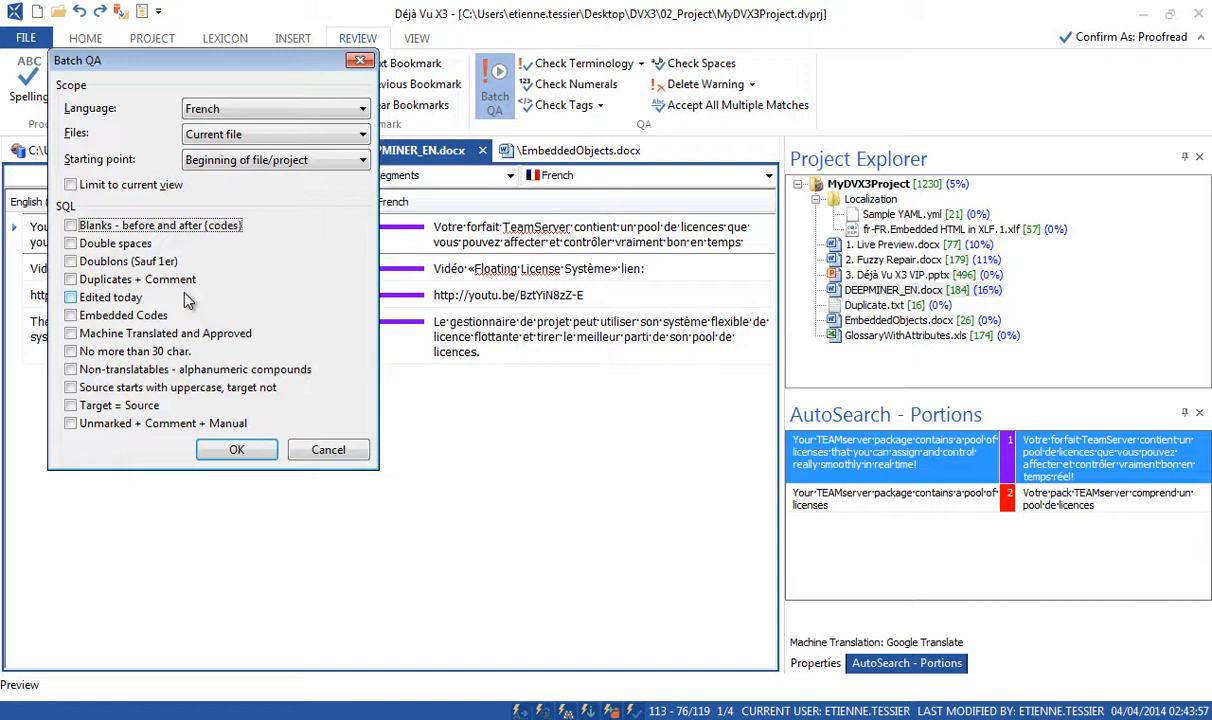
pyautogui.click(72, 299)
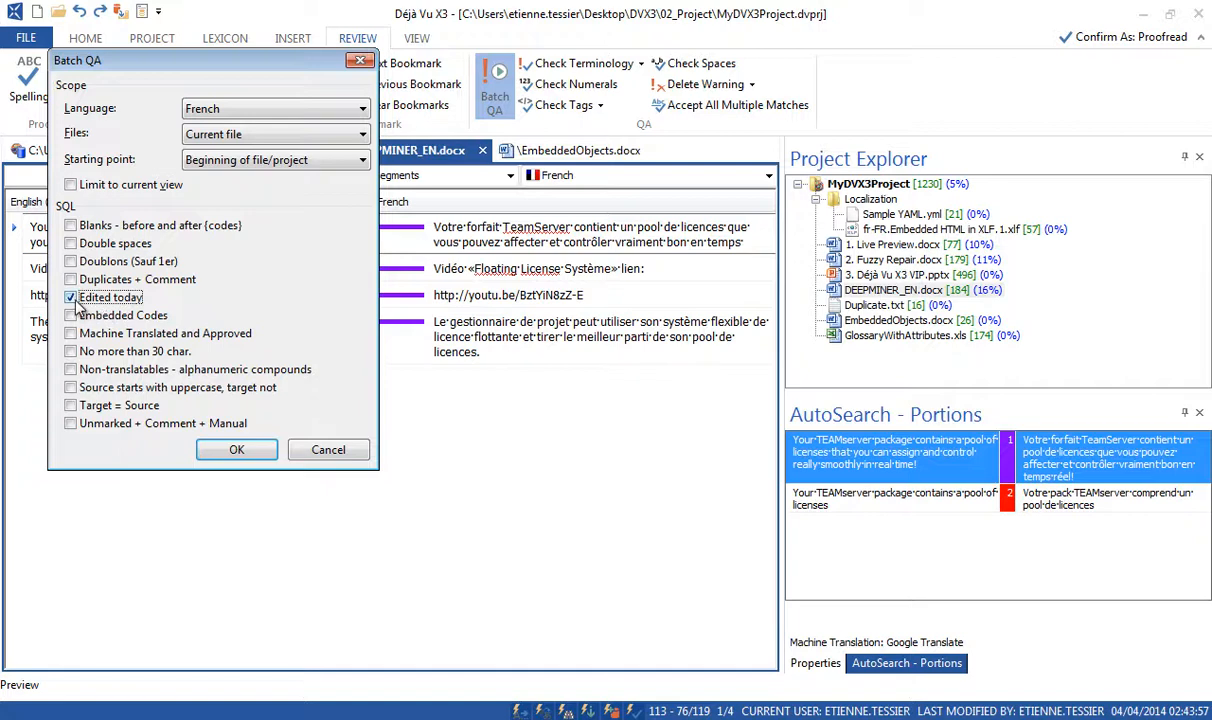
pyautogui.click(240, 450)
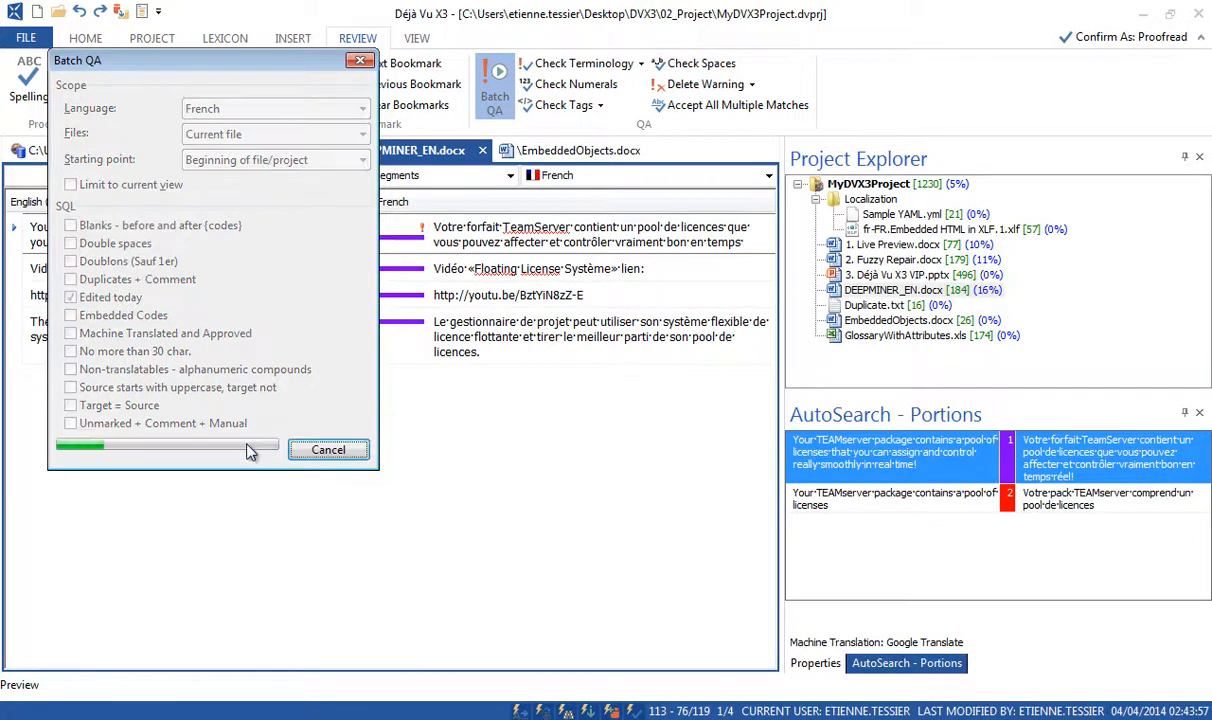
pyautogui.click(329, 450)
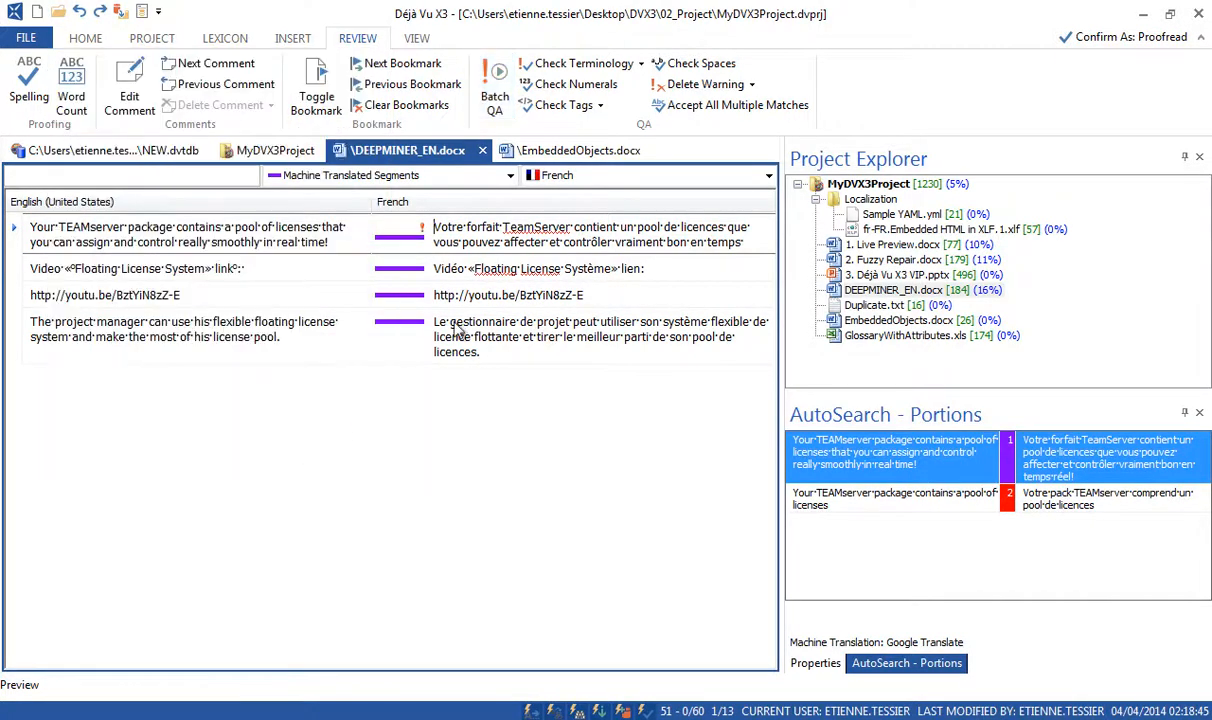
# Filter the DEEPMINER_EN.docx segments with the saved "Edited today" SQL filter
pyautogui.moveTo(426, 237)
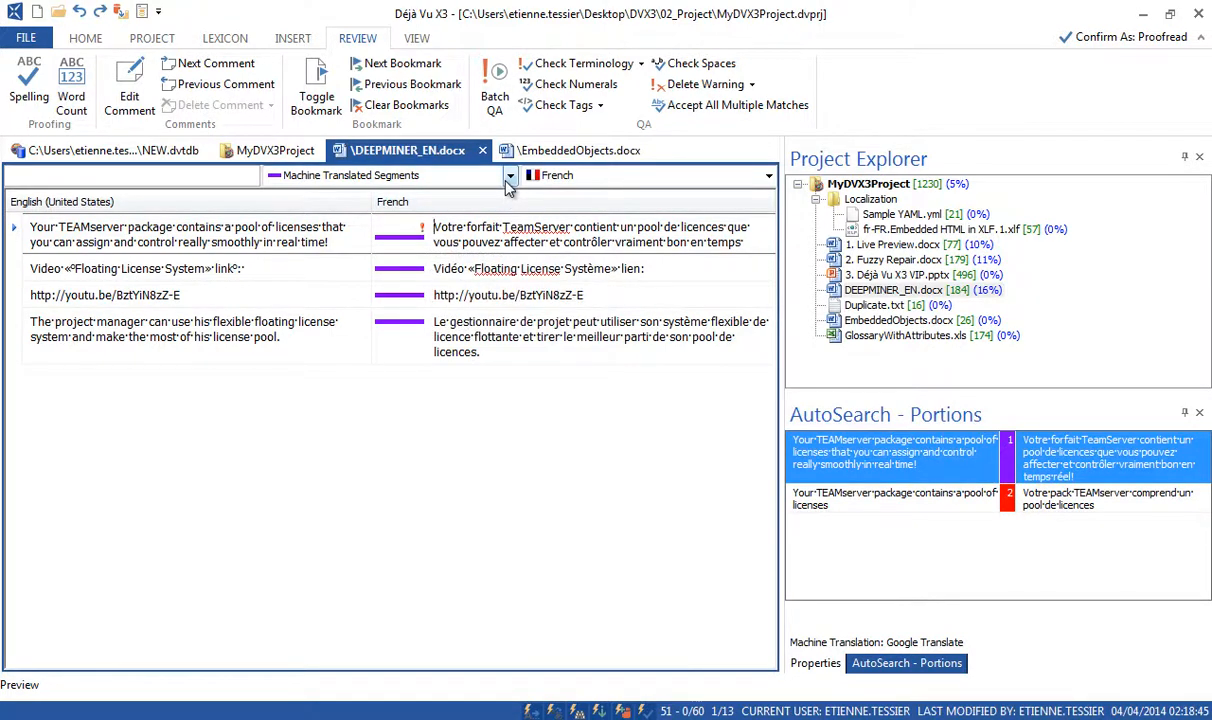
pyautogui.click(506, 181)
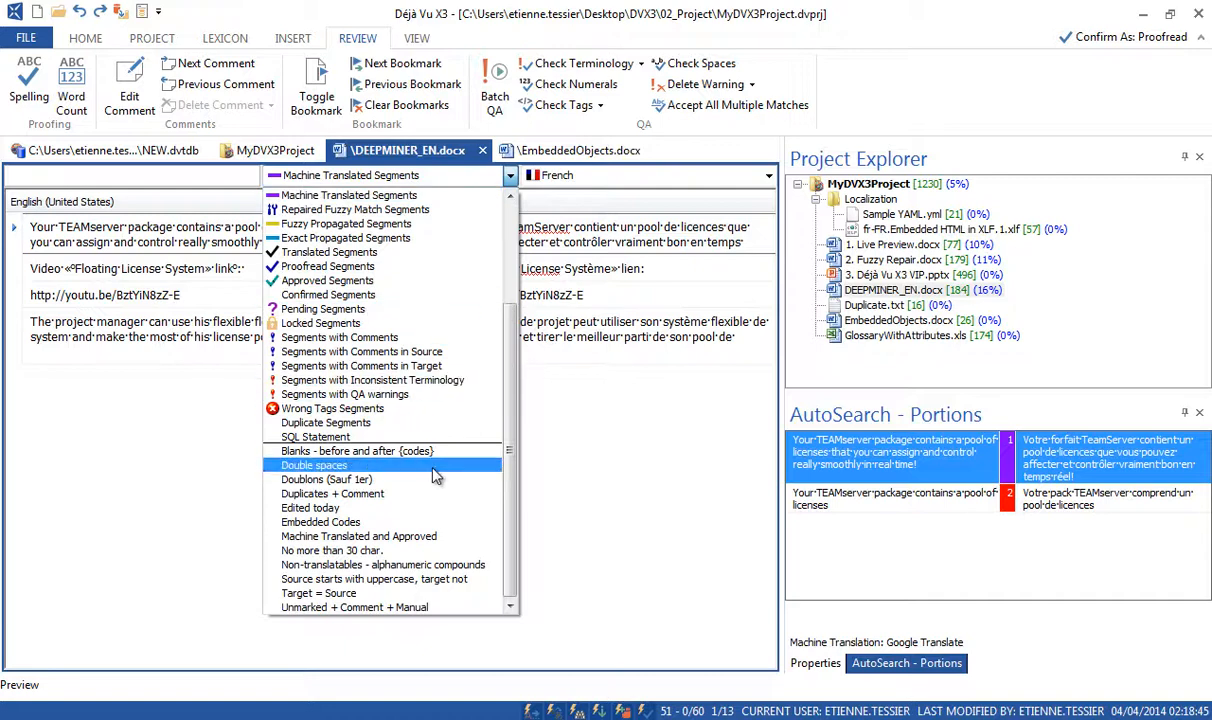
pyautogui.click(392, 508)
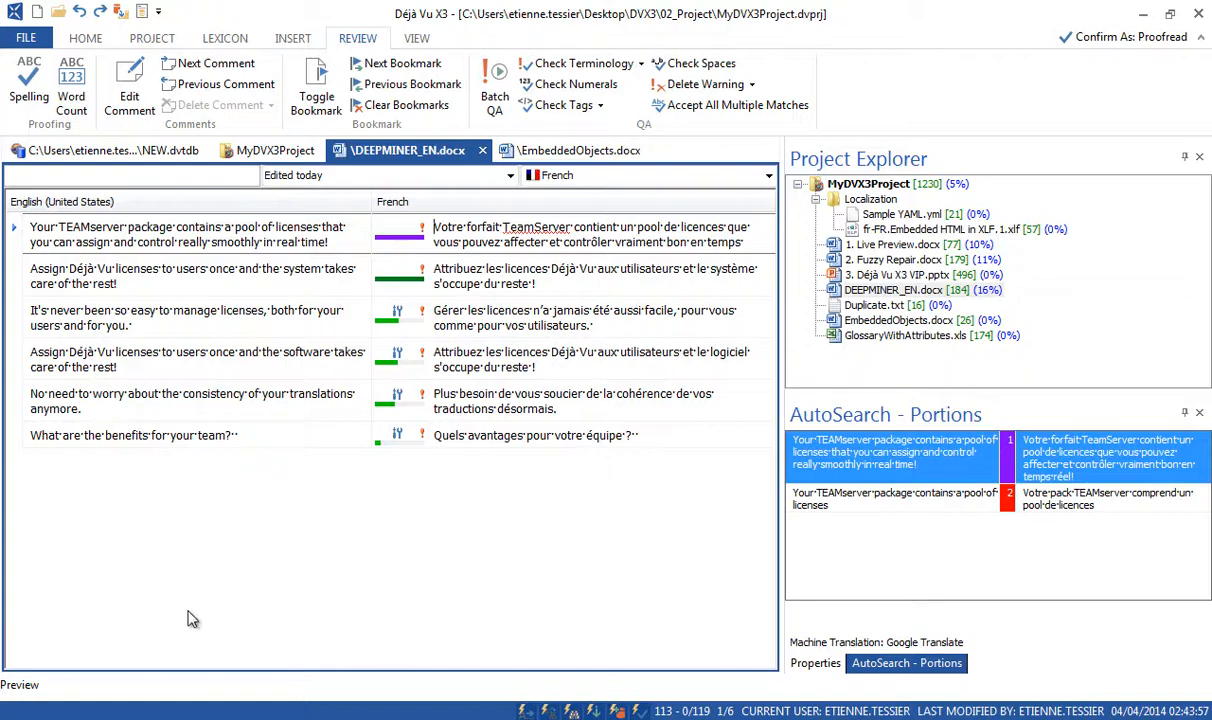
# Switch back to the browser's SQL filters PDF and review the listed quality assurance checks and their expressions
pyautogui.hotkey('alt', 'Tab')
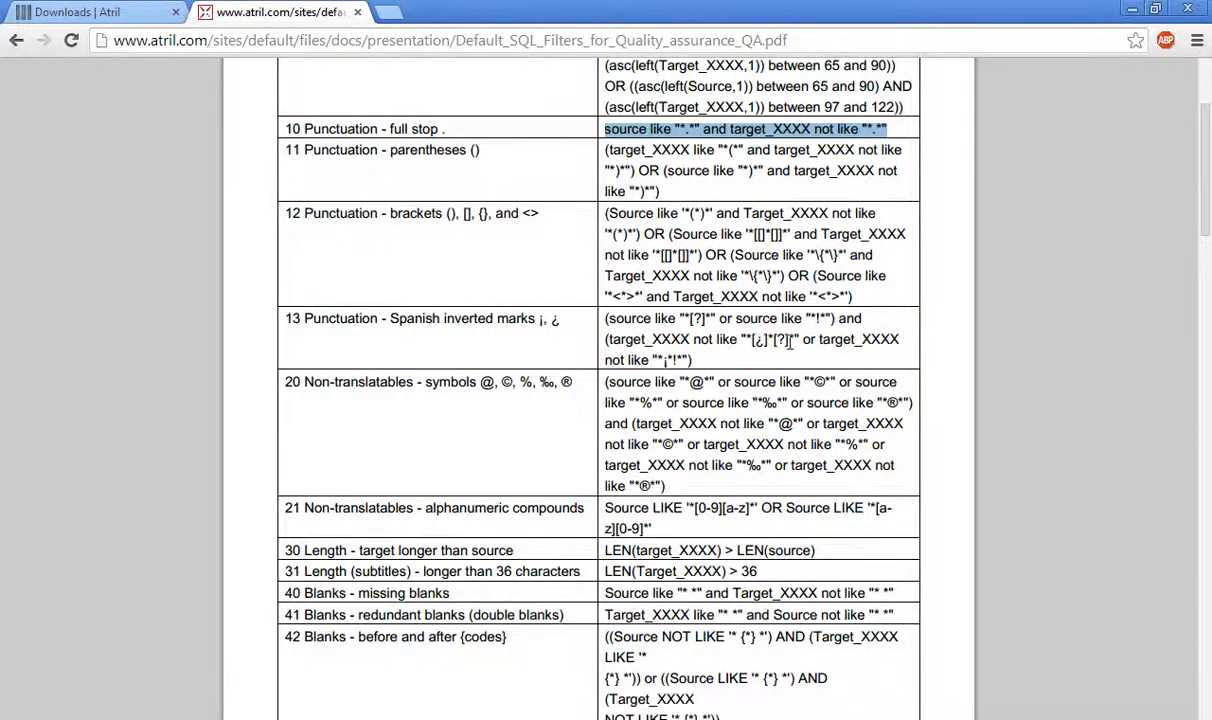
pyautogui.scroll(-4, 1210, 131)
pyautogui.scroll(5, 1210, 131)
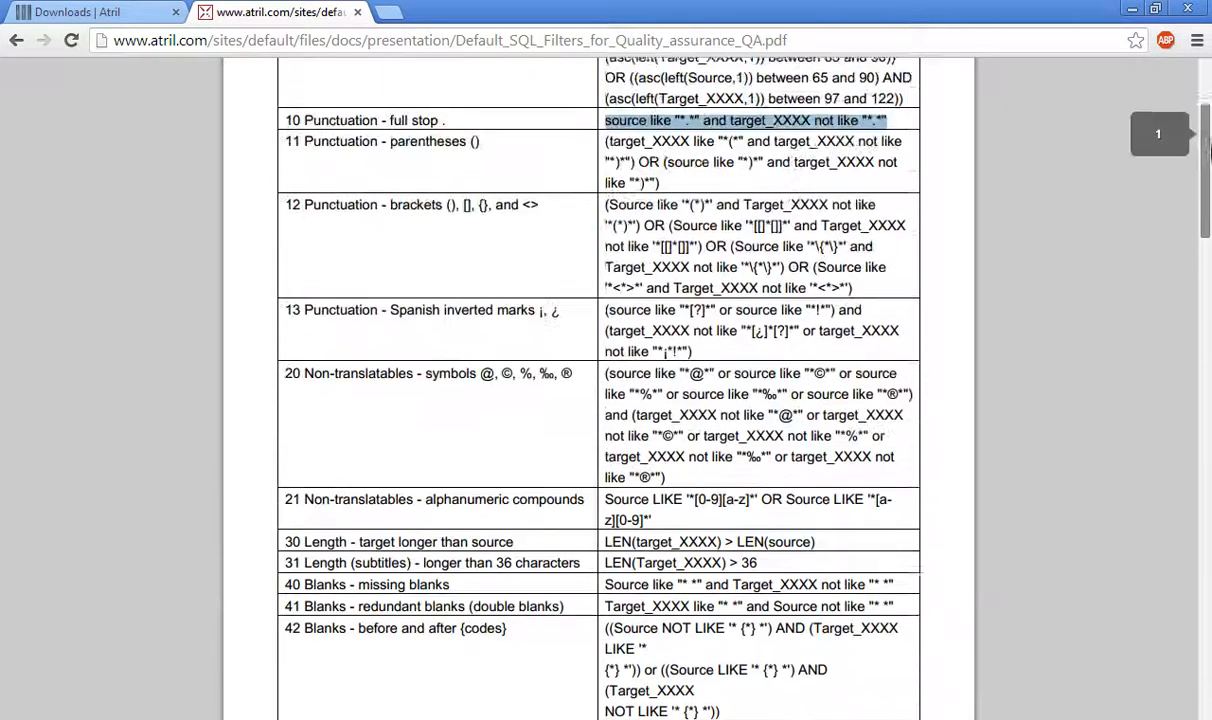